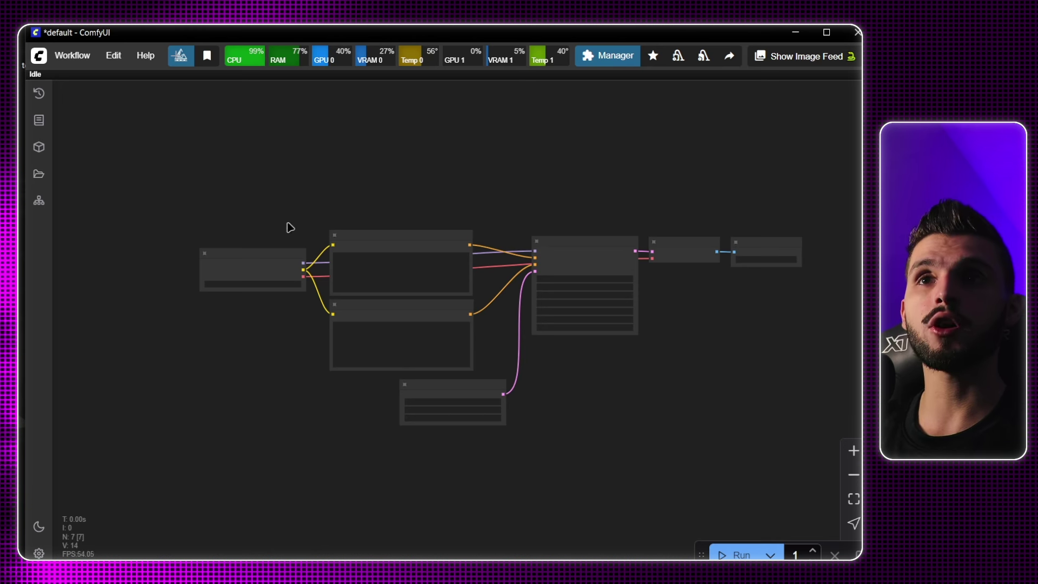
Step: Examine the default workflow's node chain from Load Checkpoint through the prompt nodes and KSampler to Save Image
{"action": "scroll", "coordinate": [290, 227], "scroll_direction": "up", "scroll_amount": 5}
{"action": "left_click", "coordinate": [325, 221]}
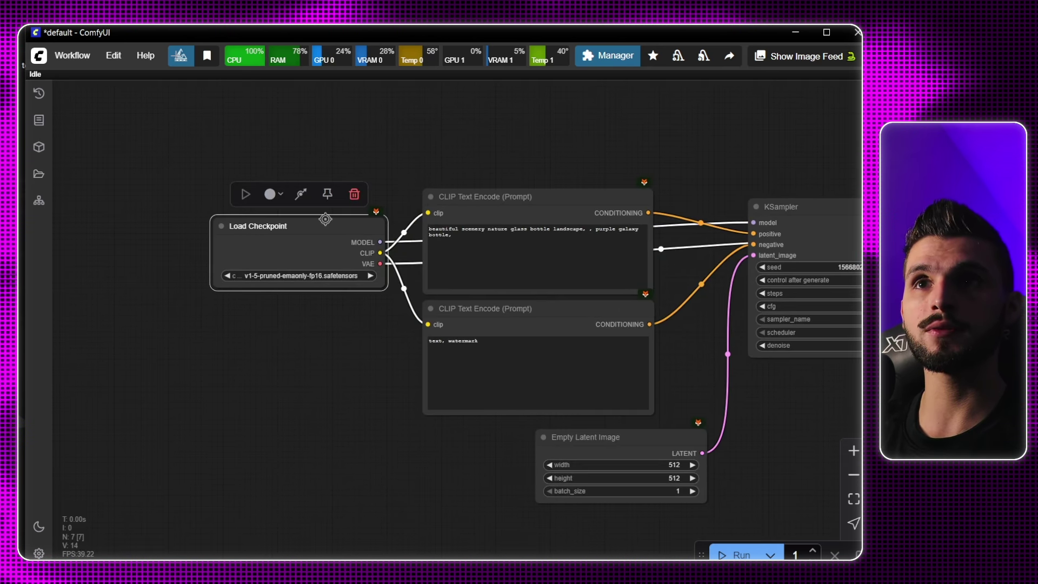
{"action": "left_click", "coordinate": [507, 149]}
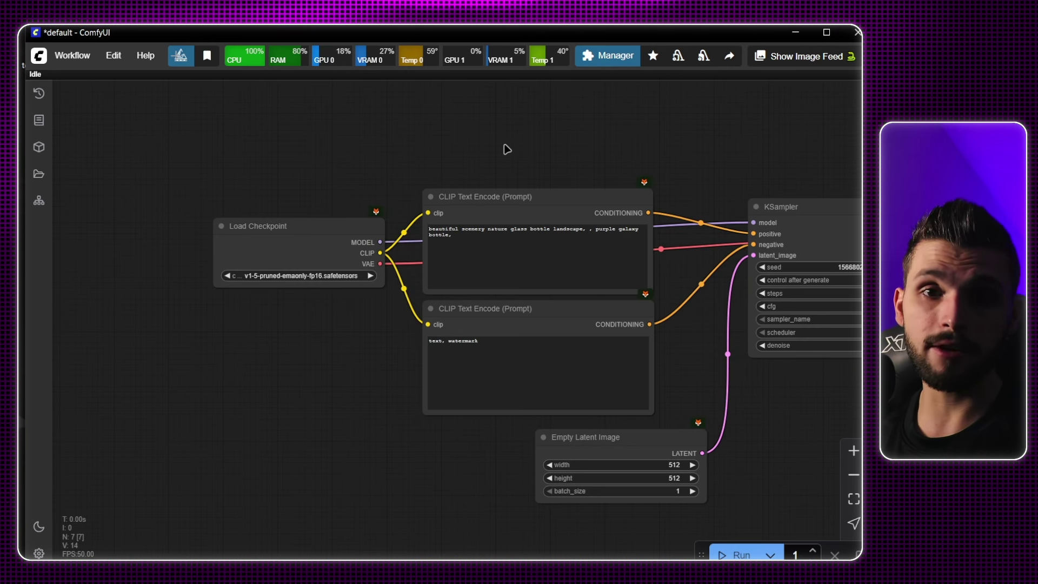
{"action": "scroll", "coordinate": [573, 162], "scroll_direction": "down", "scroll_amount": 6}
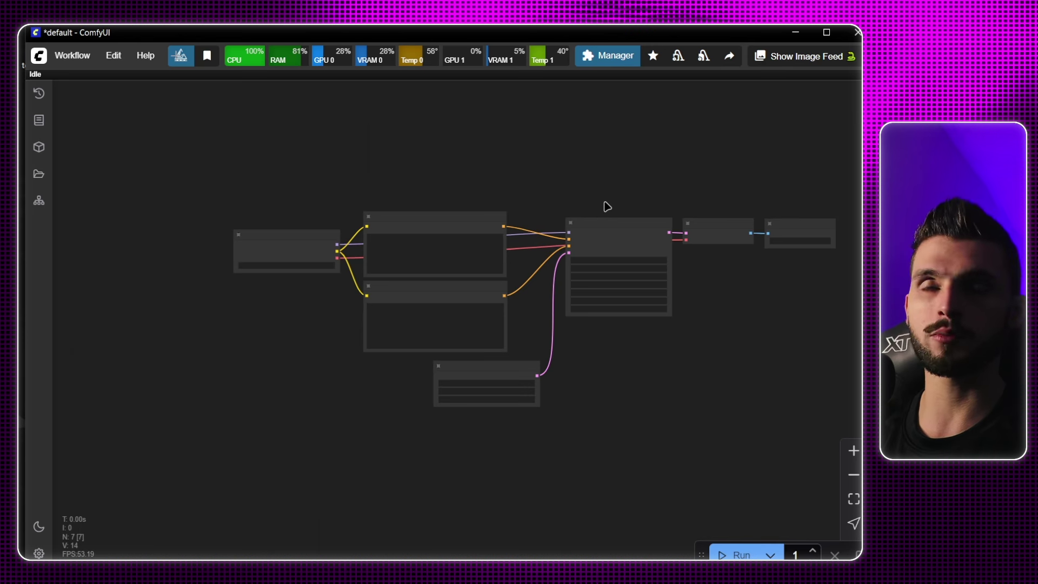
{"action": "scroll", "coordinate": [607, 206], "scroll_direction": "up", "scroll_amount": 3}
{"action": "scroll", "coordinate": [498, 208], "scroll_direction": "up", "scroll_amount": 1}
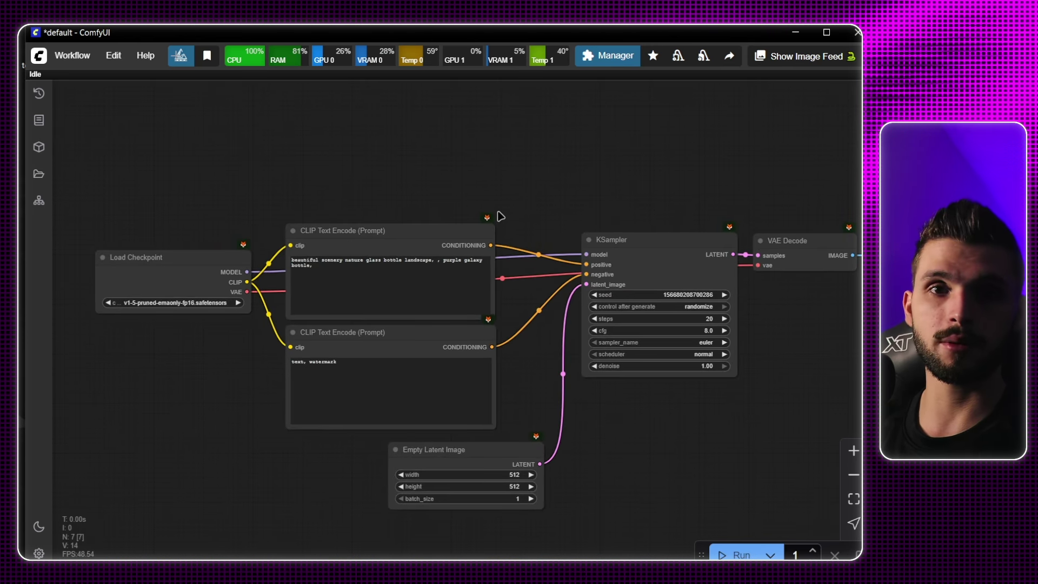
{"action": "left_click_drag", "start_coordinate": [571, 196], "coordinate": [433, 197]}
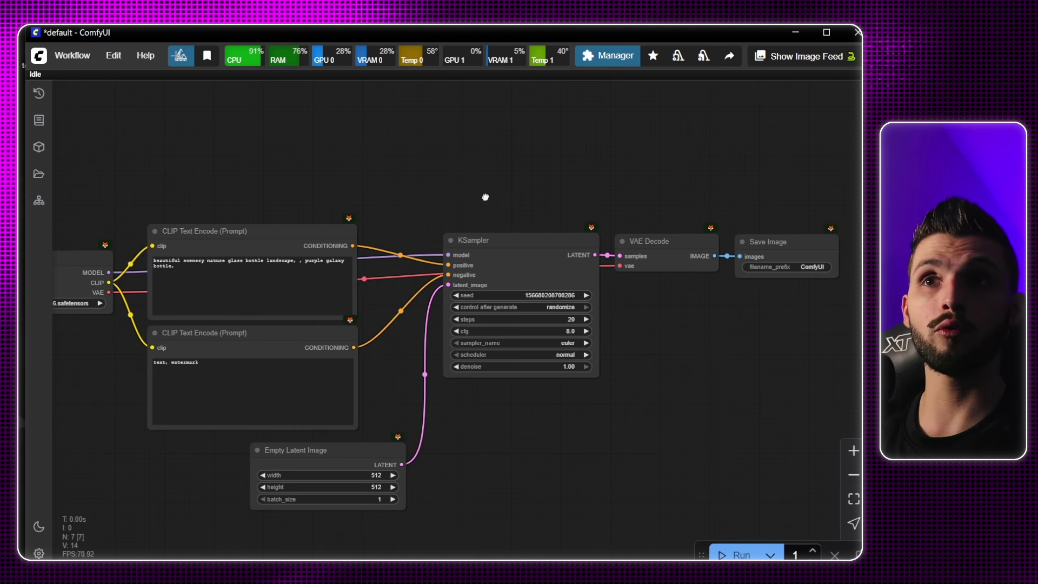
{"action": "left_click_drag", "start_coordinate": [486, 197], "coordinate": [535, 196]}
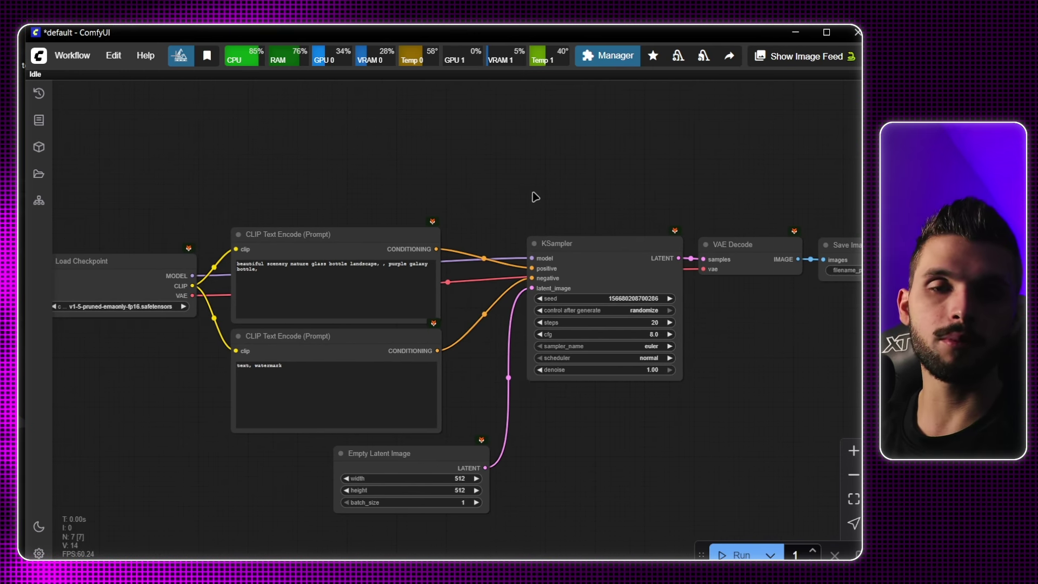
{"action": "left_click_drag", "start_coordinate": [410, 200], "coordinate": [549, 192]}
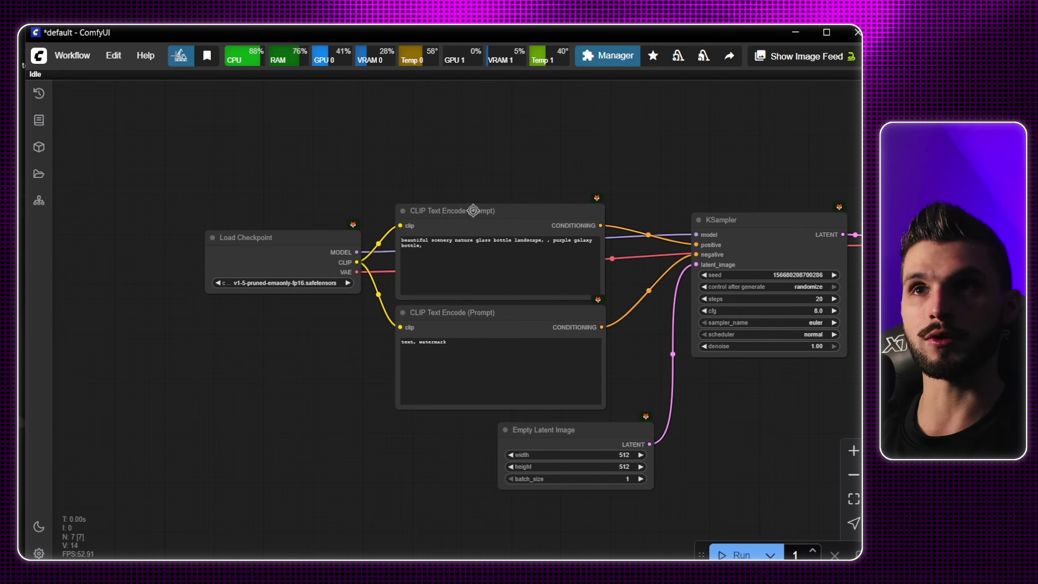
Step: Move the Load Checkpoint node farther away from the two CLIP Text Encode nodes
{"action": "left_click_drag", "start_coordinate": [473, 210], "coordinate": [552, 206]}
{"action": "scroll", "coordinate": [418, 220], "scroll_direction": "up", "scroll_amount": 3}
{"action": "left_click_drag", "start_coordinate": [442, 213], "coordinate": [520, 200]}
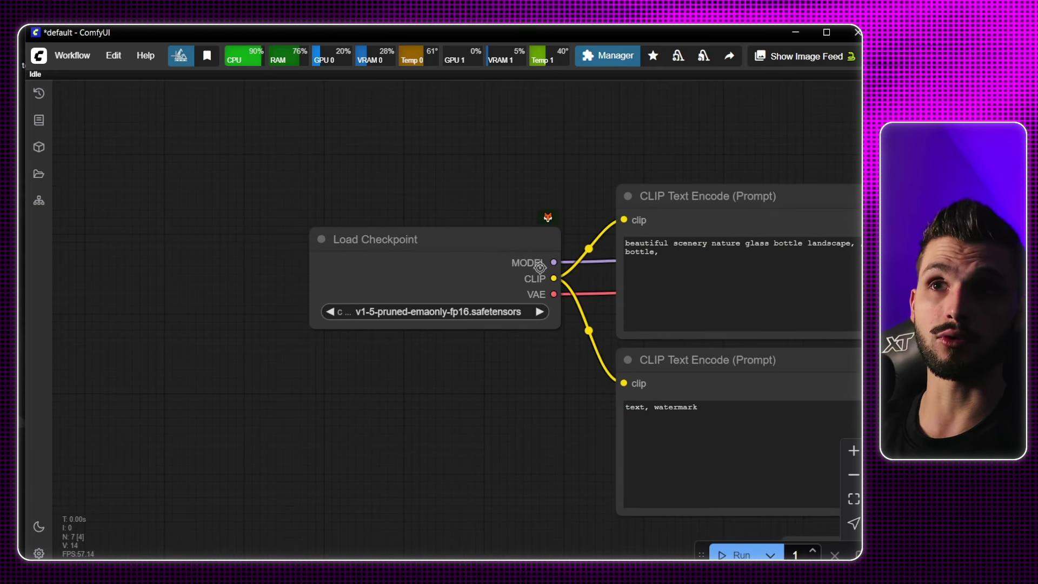
{"action": "left_click_drag", "start_coordinate": [475, 262], "coordinate": [374, 257]}
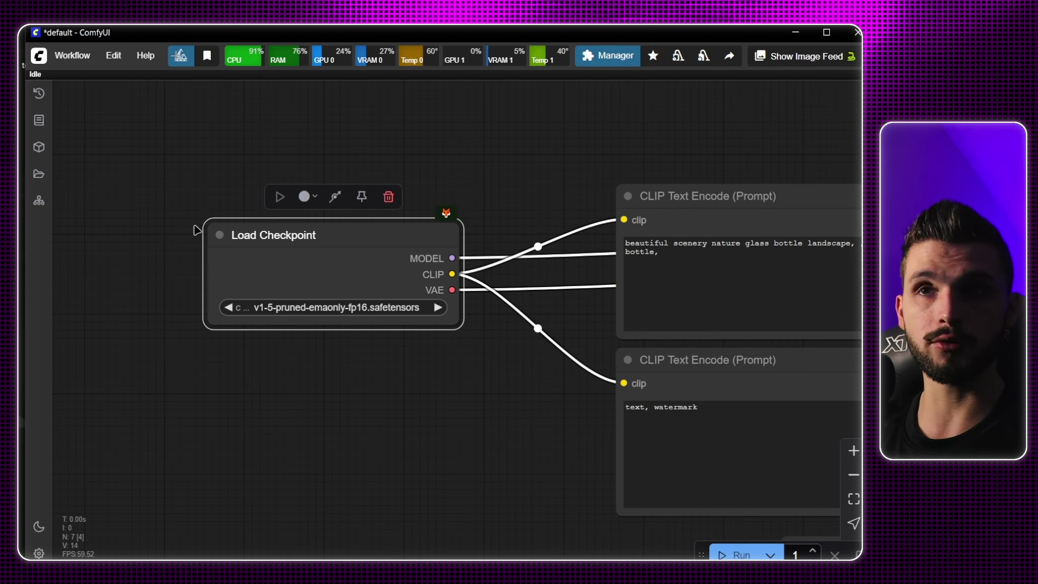
Step: View the checkpoints available in the Load Checkpoint node and close the list without choosing one
{"action": "left_click", "coordinate": [335, 307]}
{"action": "left_click", "coordinate": [316, 334]}
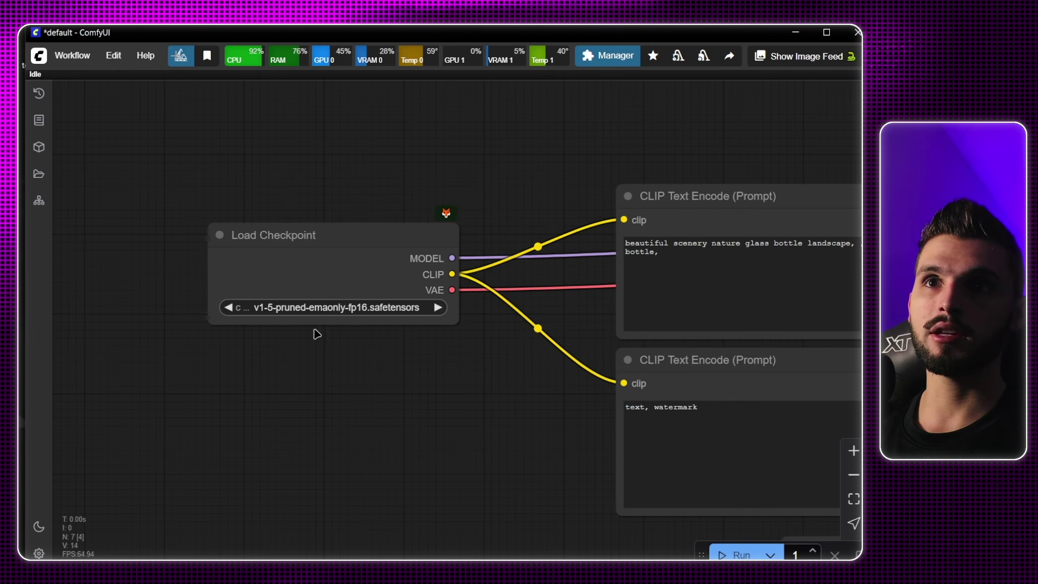
{"action": "left_click", "coordinate": [315, 307]}
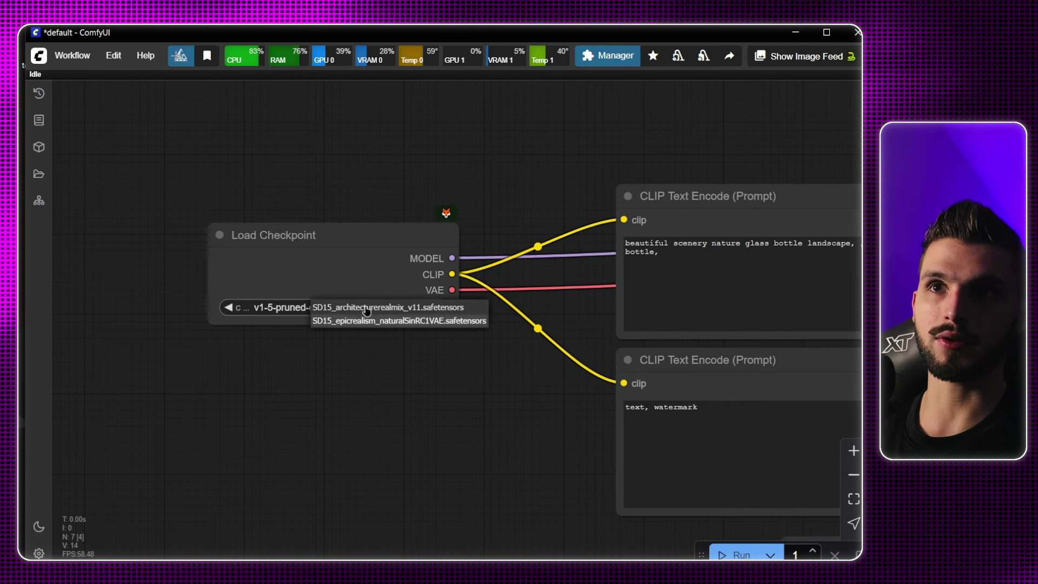
{"action": "left_click", "coordinate": [387, 357]}
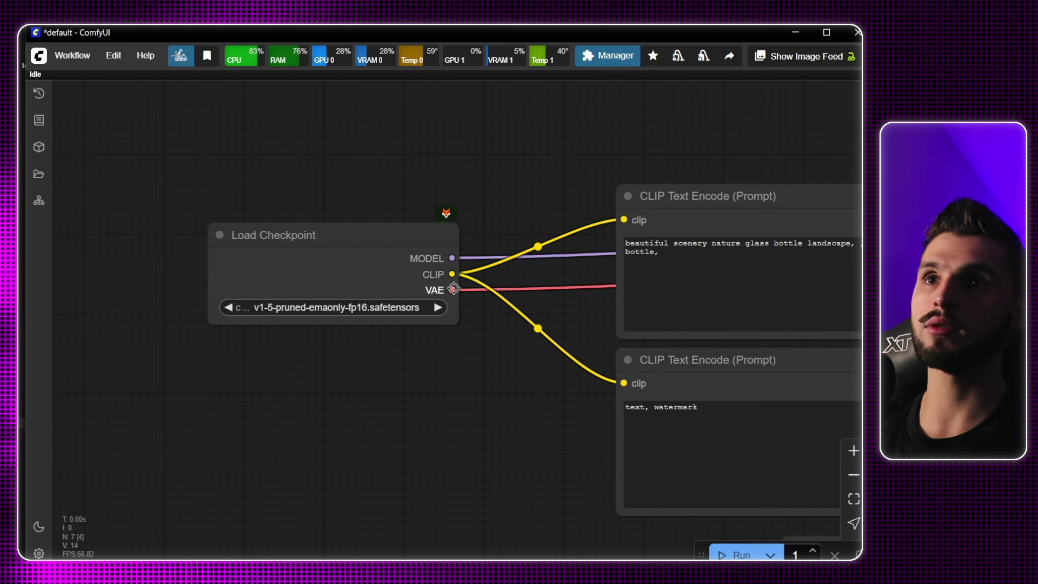
Step: Examine the Load Checkpoint node's MODEL, CLIP and VAE outputs and where their links lead
{"action": "scroll", "coordinate": [390, 355], "scroll_direction": "down", "scroll_amount": 4}
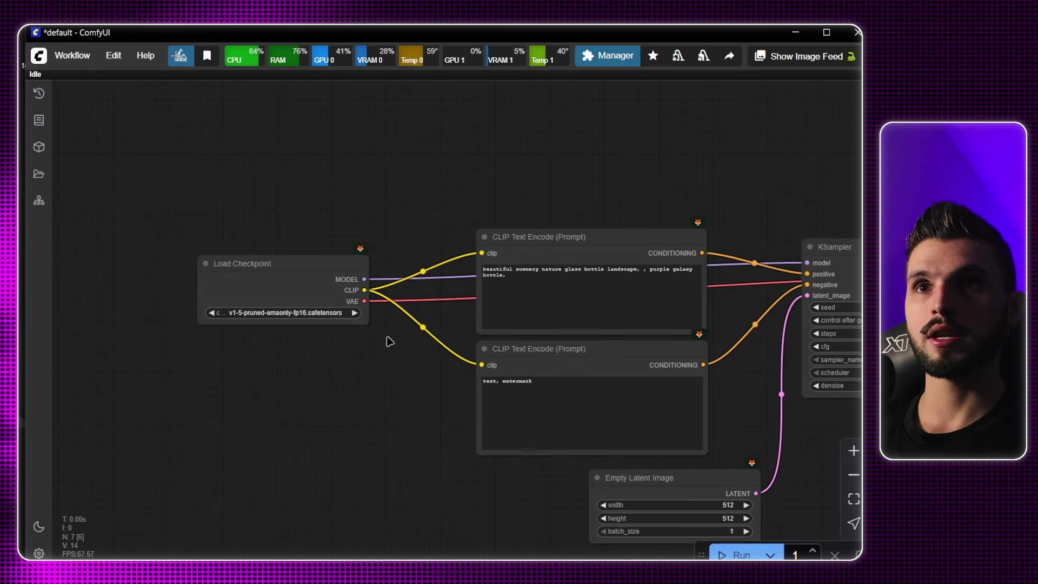
{"action": "scroll", "coordinate": [373, 300], "scroll_direction": "up", "scroll_amount": 5}
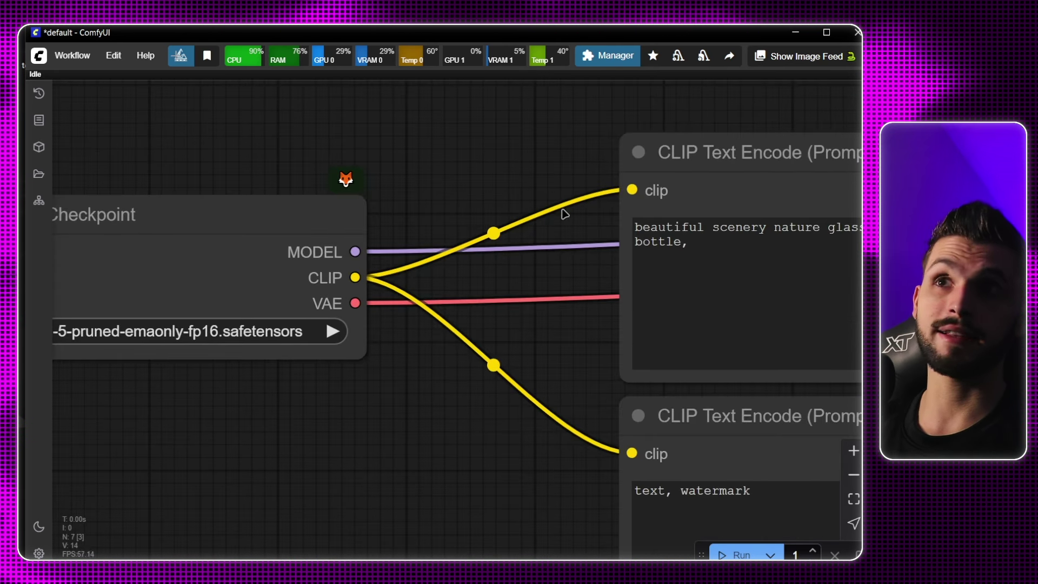
{"action": "scroll", "coordinate": [435, 281], "scroll_direction": "down", "scroll_amount": 3}
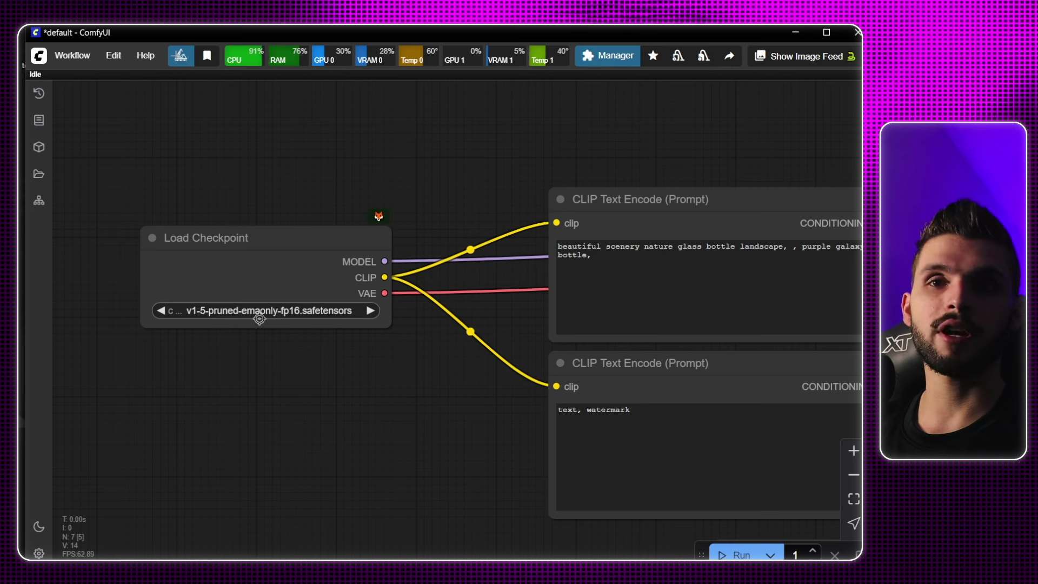
{"action": "scroll", "coordinate": [716, 151], "scroll_direction": "down", "scroll_amount": 4}
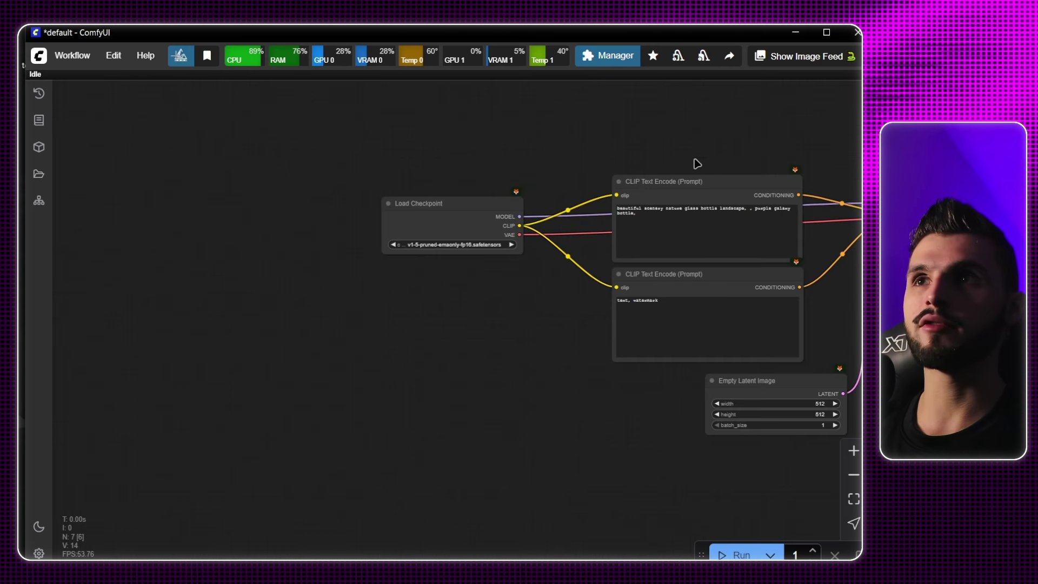
{"action": "left_click_drag", "start_coordinate": [514, 169], "coordinate": [294, 173]}
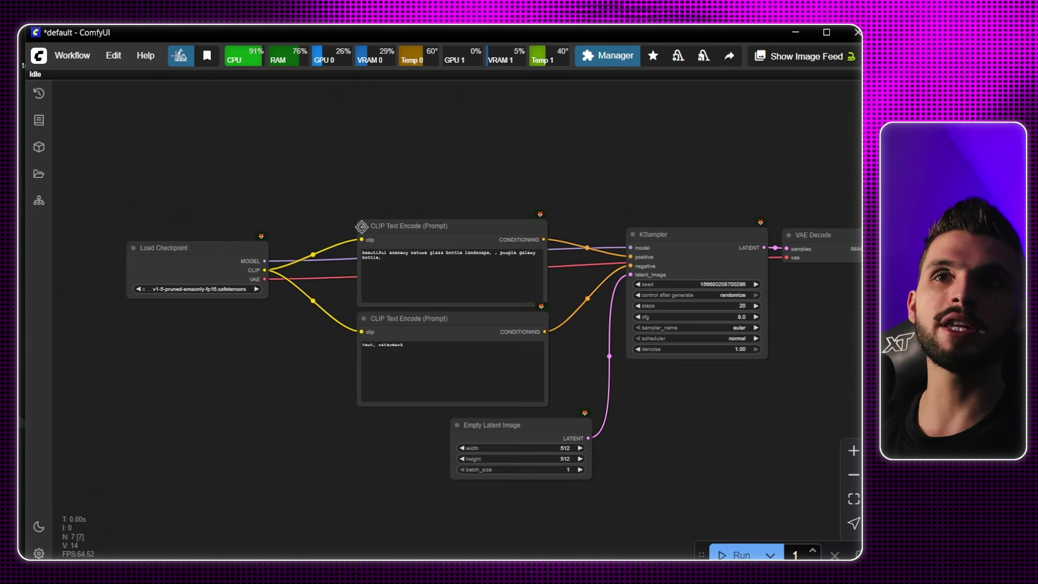
{"action": "scroll", "coordinate": [331, 280], "scroll_direction": "up", "scroll_amount": 3}
{"action": "left_click", "coordinate": [412, 248]}
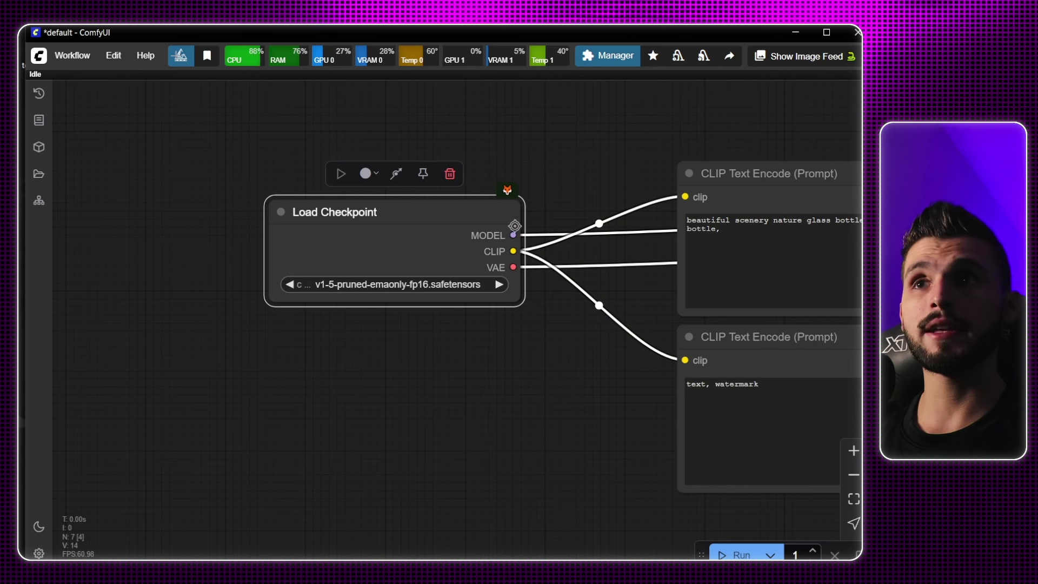
{"action": "left_click_drag", "start_coordinate": [523, 289], "coordinate": [379, 315]}
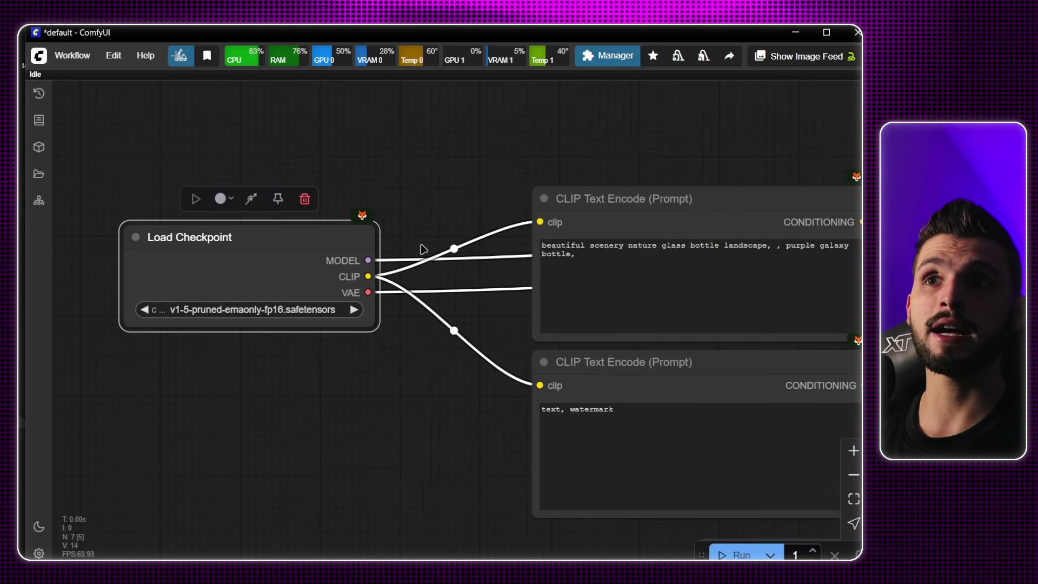
{"action": "left_click", "coordinate": [400, 336]}
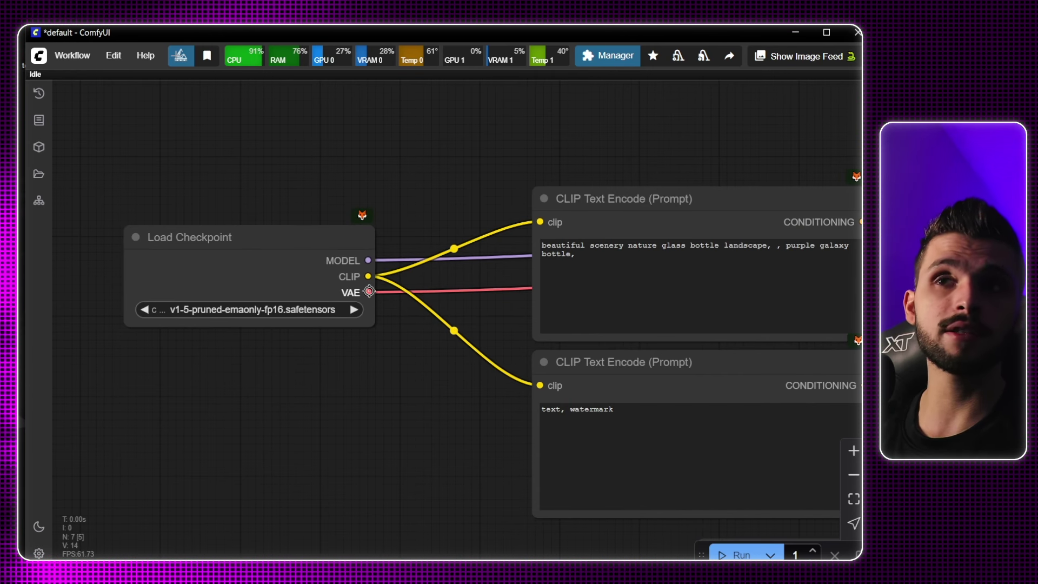
{"action": "scroll", "coordinate": [257, 264], "scroll_direction": "down", "scroll_amount": 5}
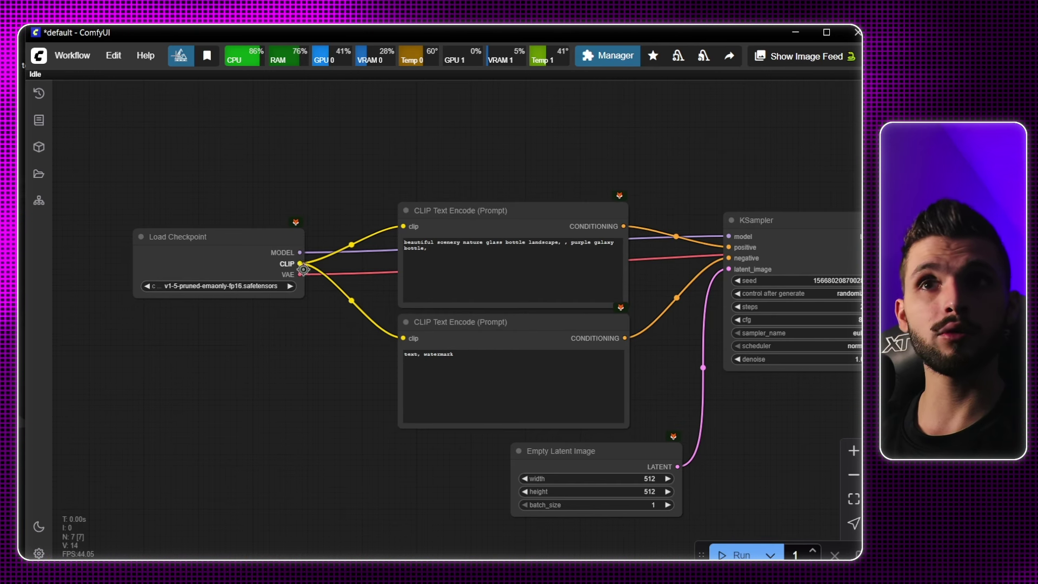
Step: Add a Load VAE node below the KSampler, feeding the vae input of VAE Decode in place of the checkpoint's VAE
{"action": "left_click_drag", "start_coordinate": [300, 277], "coordinate": [343, 353]}
{"action": "left_click_drag", "start_coordinate": [740, 295], "coordinate": [511, 295]}
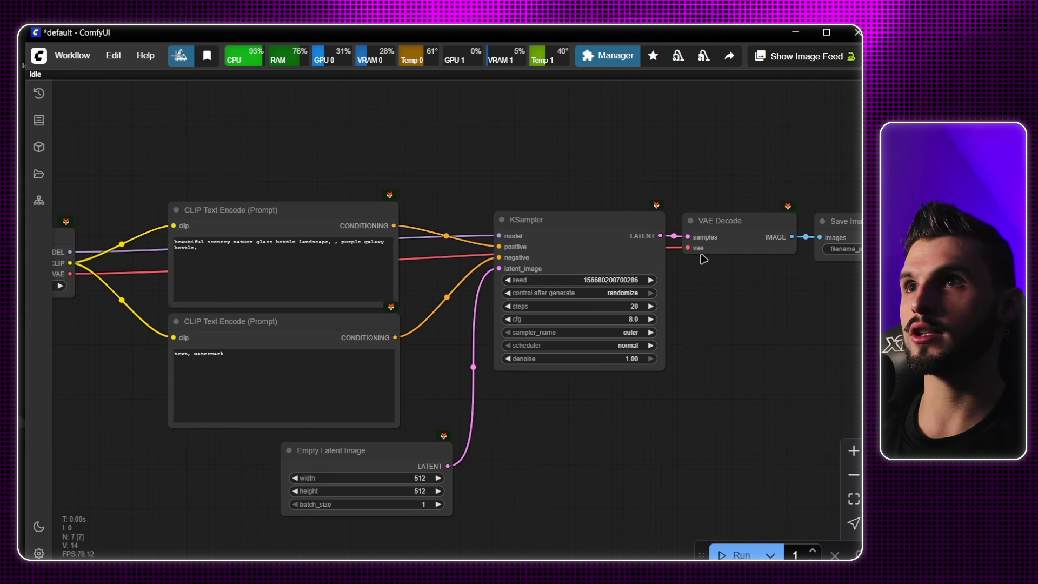
{"action": "left_click_drag", "start_coordinate": [688, 247], "coordinate": [671, 320]}
{"action": "left_click_drag", "start_coordinate": [687, 248], "coordinate": [656, 400]}
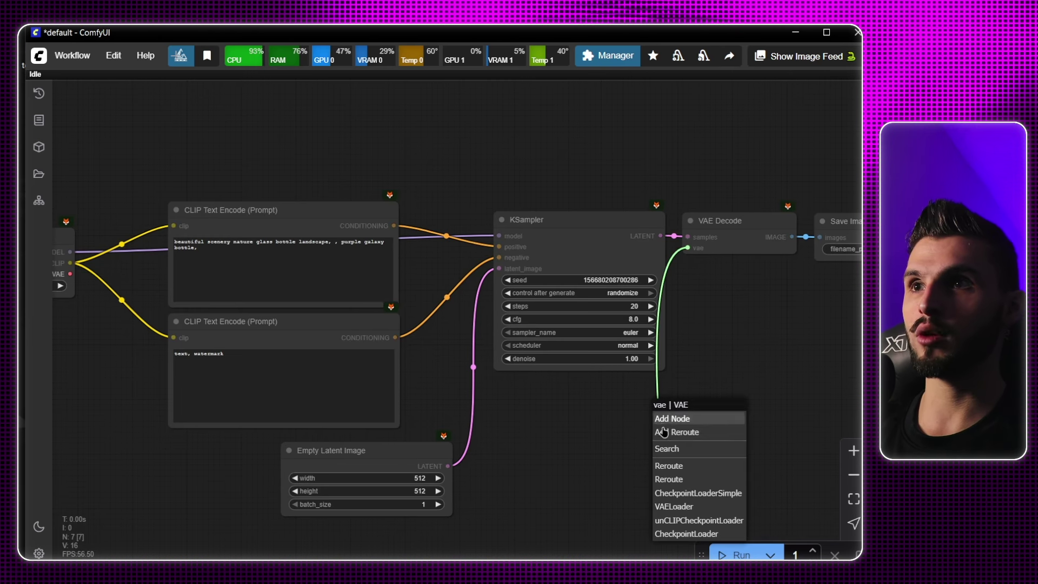
{"action": "left_click", "coordinate": [668, 448]}
{"action": "type", "text": "load"}
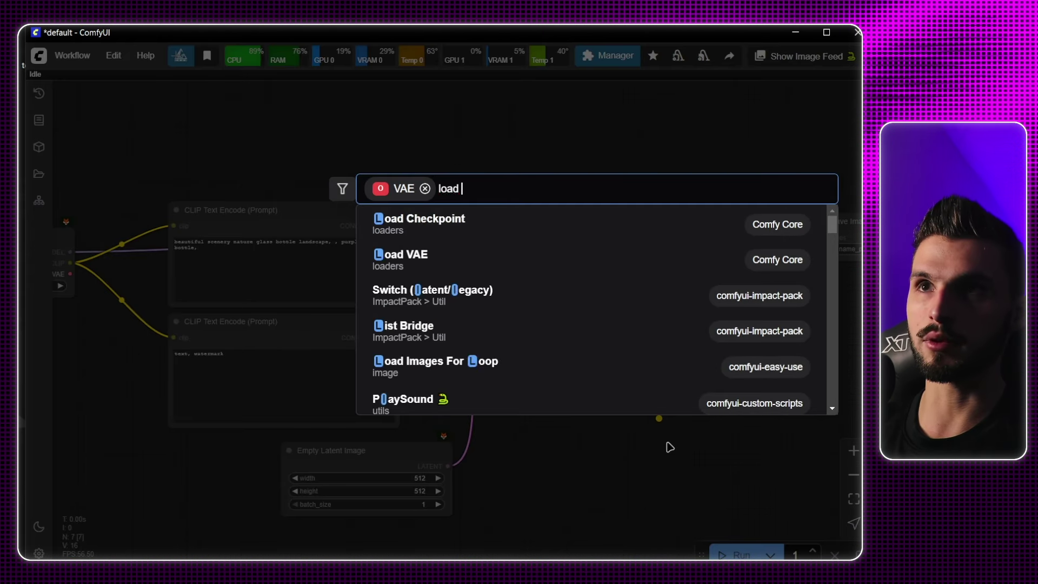
{"action": "type", "text": "vae"}
{"action": "key", "text": "Return"}
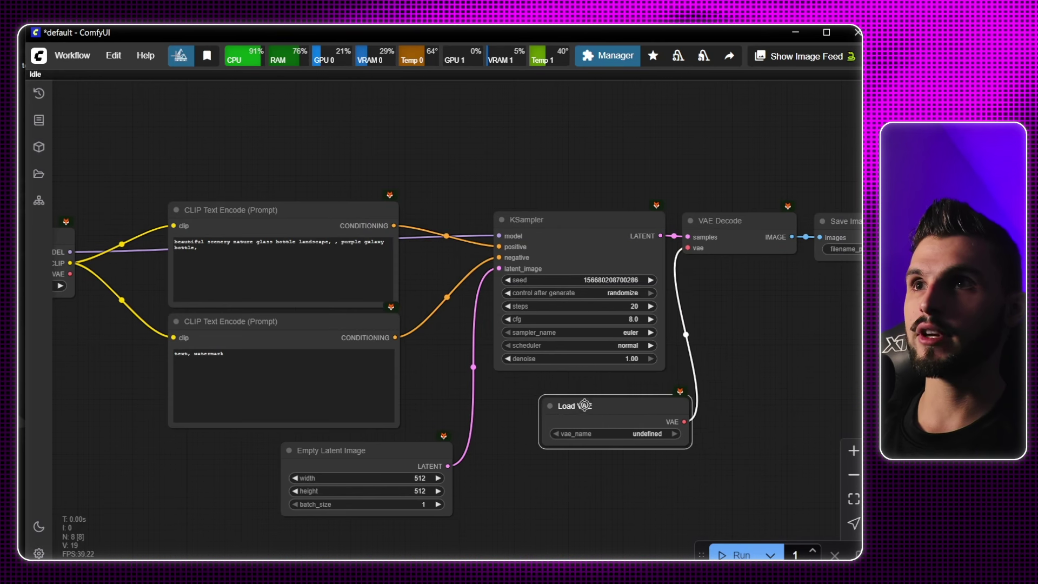
{"action": "left_click", "coordinate": [746, 482]}
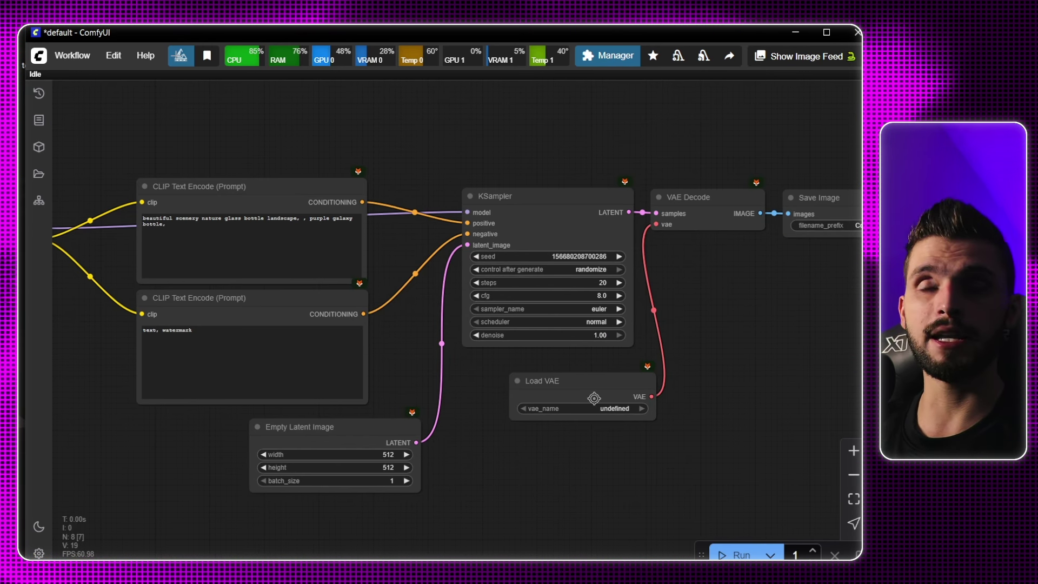
Step: Return to the Load Checkpoint node and review its selectable SD15 checkpoints again, keeping the current one
{"action": "left_click_drag", "start_coordinate": [130, 270], "coordinate": [351, 275]}
{"action": "scroll", "coordinate": [254, 241], "scroll_direction": "up", "scroll_amount": 5}
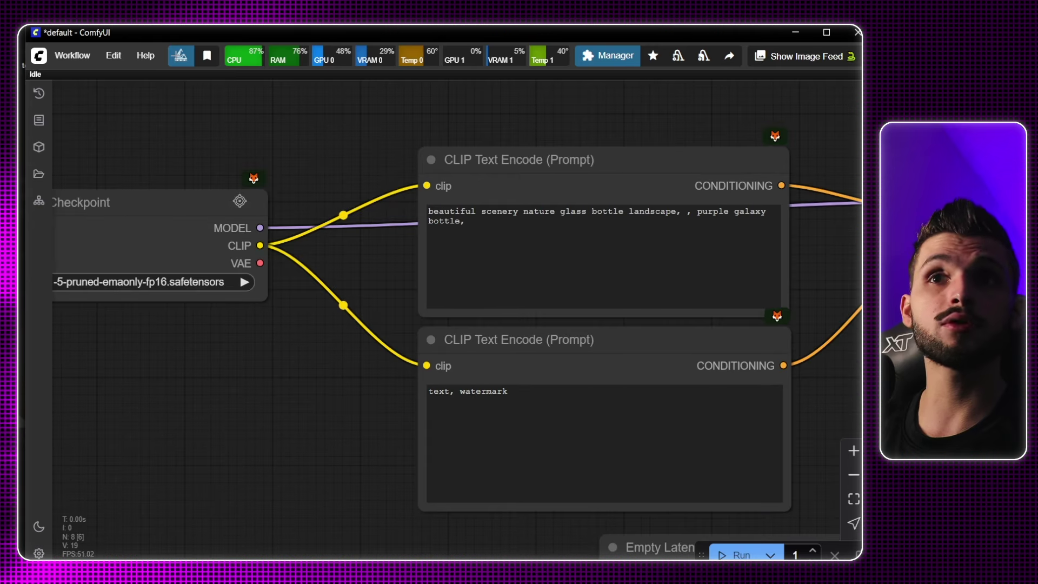
{"action": "left_click_drag", "start_coordinate": [201, 193], "coordinate": [335, 199]}
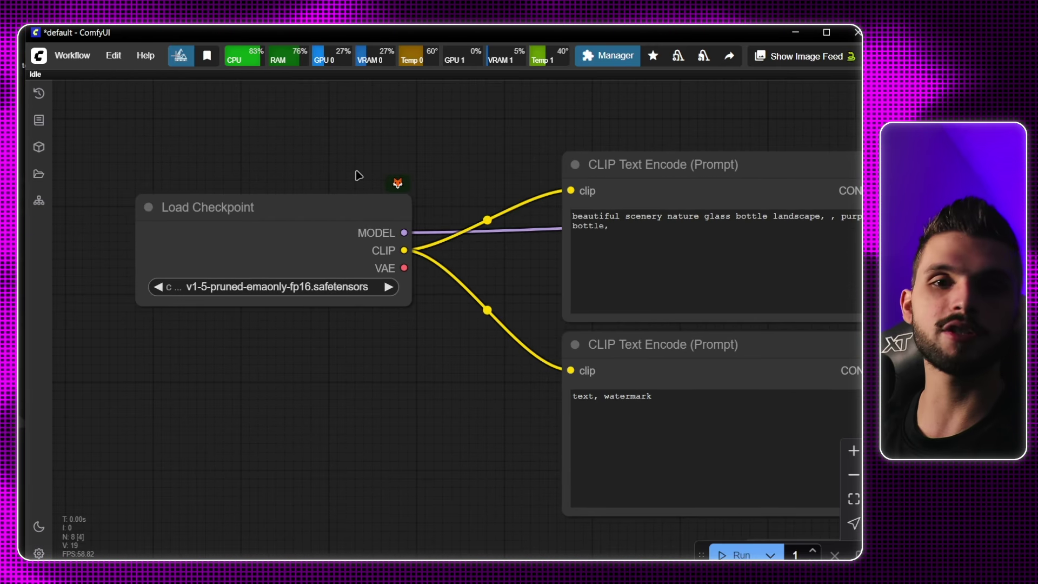
{"action": "left_click_drag", "start_coordinate": [285, 288], "coordinate": [406, 302]}
{"action": "left_click", "coordinate": [392, 250]}
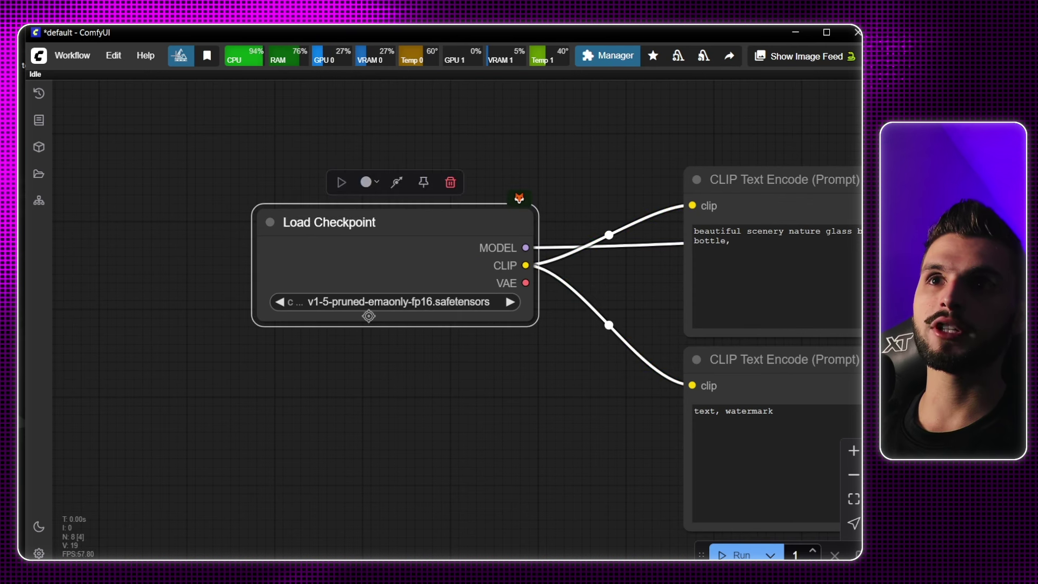
{"action": "left_click", "coordinate": [405, 303]}
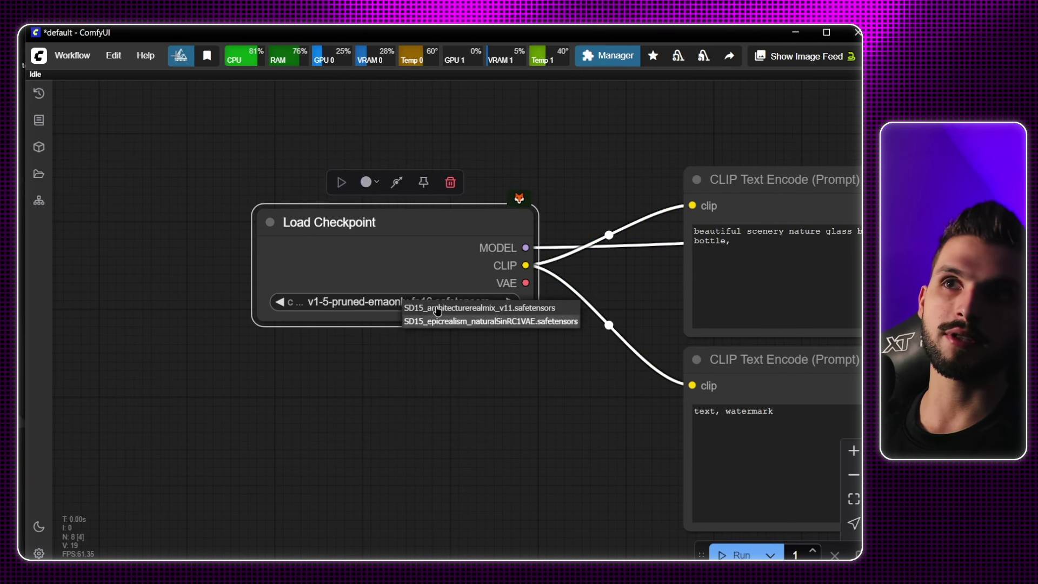
{"action": "left_click", "coordinate": [408, 357]}
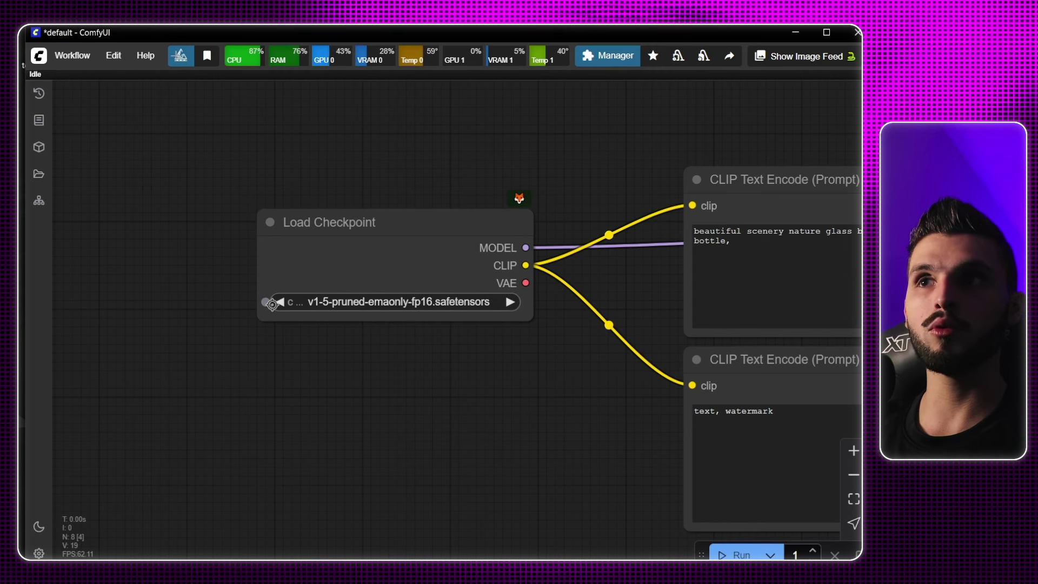
{"action": "left_click", "coordinate": [385, 304]}
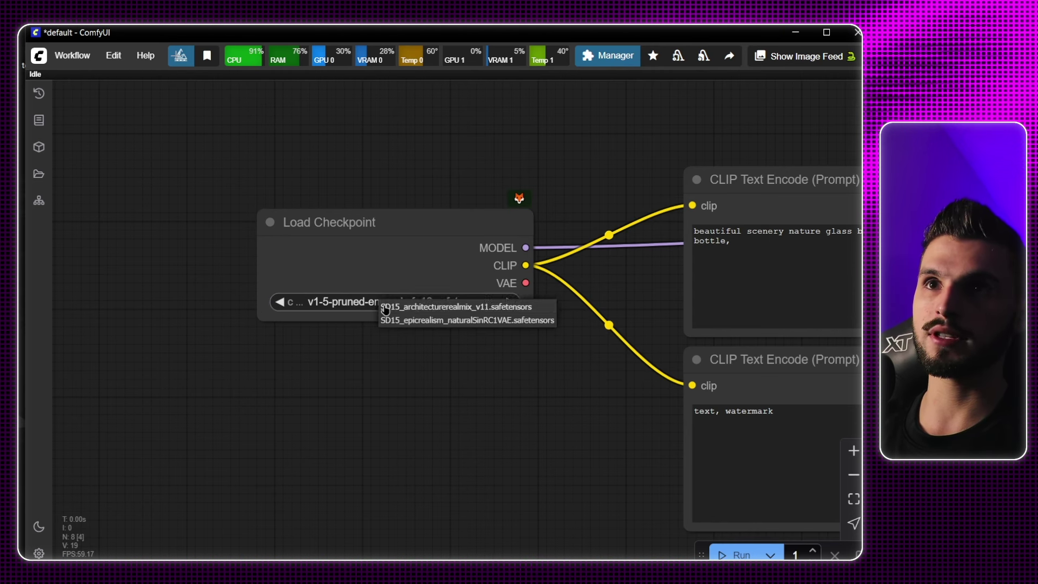
{"action": "left_click", "coordinate": [357, 348]}
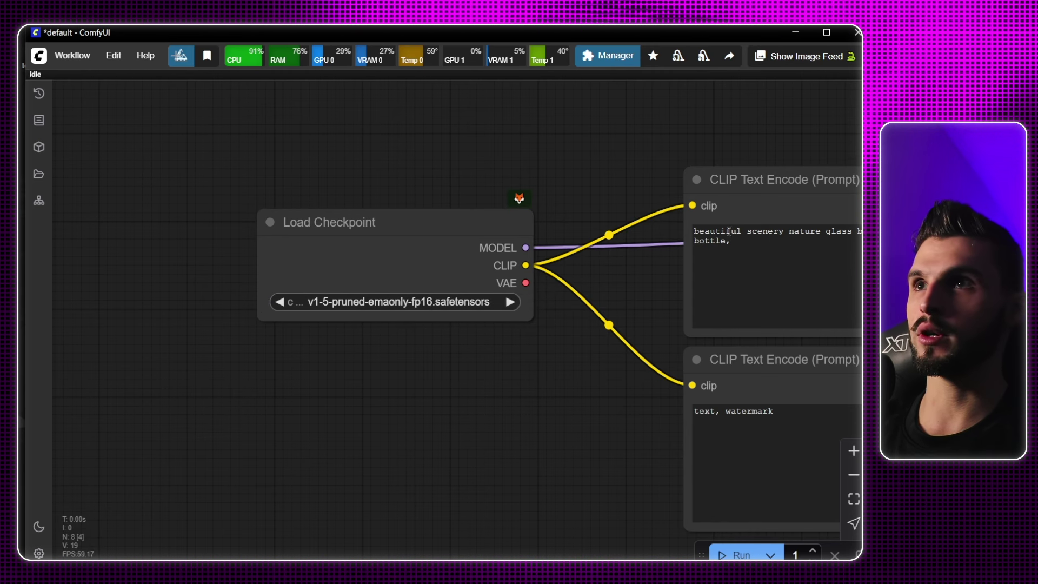
Step: Add a PrimitiveString node above Load Checkpoint, feeding the text input of the upper CLIP Text Encode node
{"action": "left_click_drag", "start_coordinate": [663, 218], "coordinate": [596, 235]}
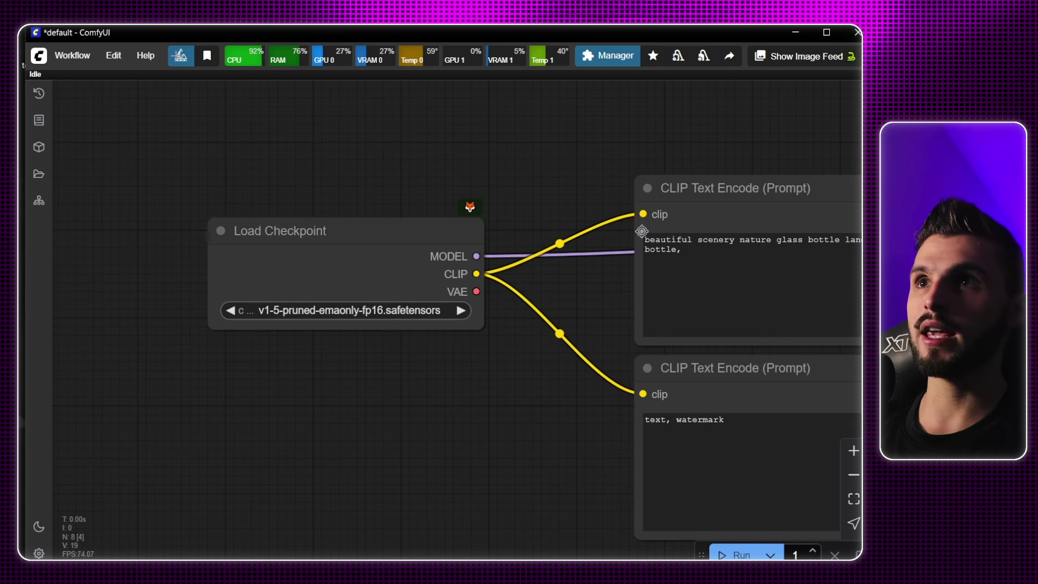
{"action": "left_click_drag", "start_coordinate": [536, 171], "coordinate": [536, 172]}
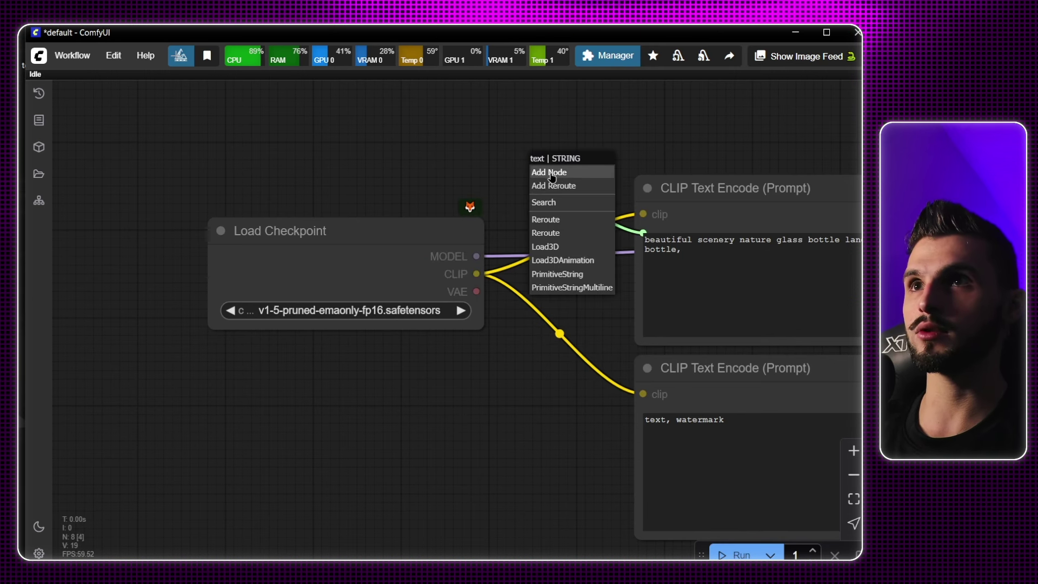
{"action": "left_click", "coordinate": [582, 282]}
{"action": "left_click_drag", "start_coordinate": [625, 234], "coordinate": [532, 306]}
{"action": "left_click_drag", "start_coordinate": [502, 231], "coordinate": [320, 134]}
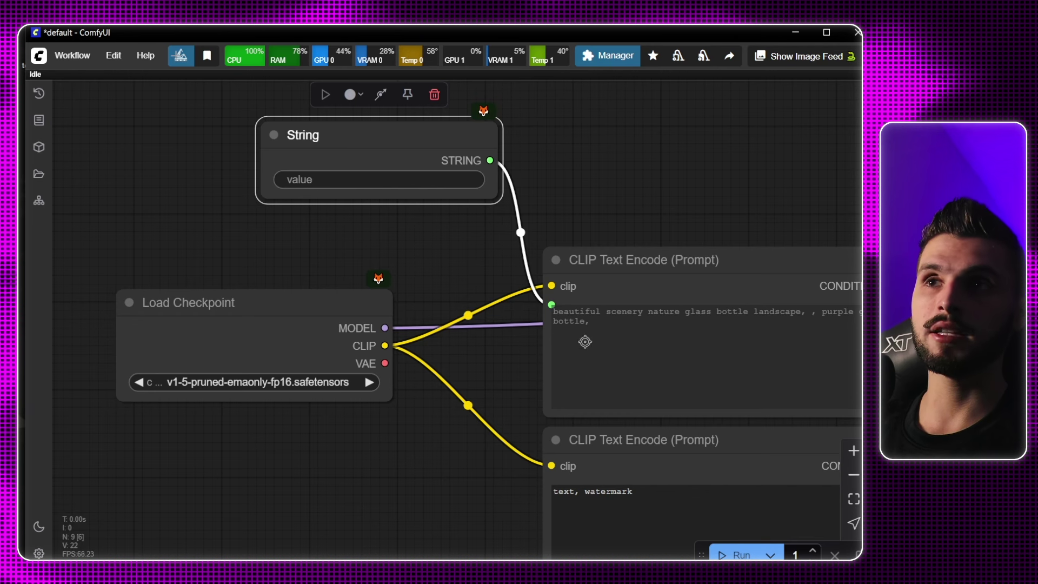
{"action": "left_click_drag", "start_coordinate": [442, 205], "coordinate": [468, 224]}
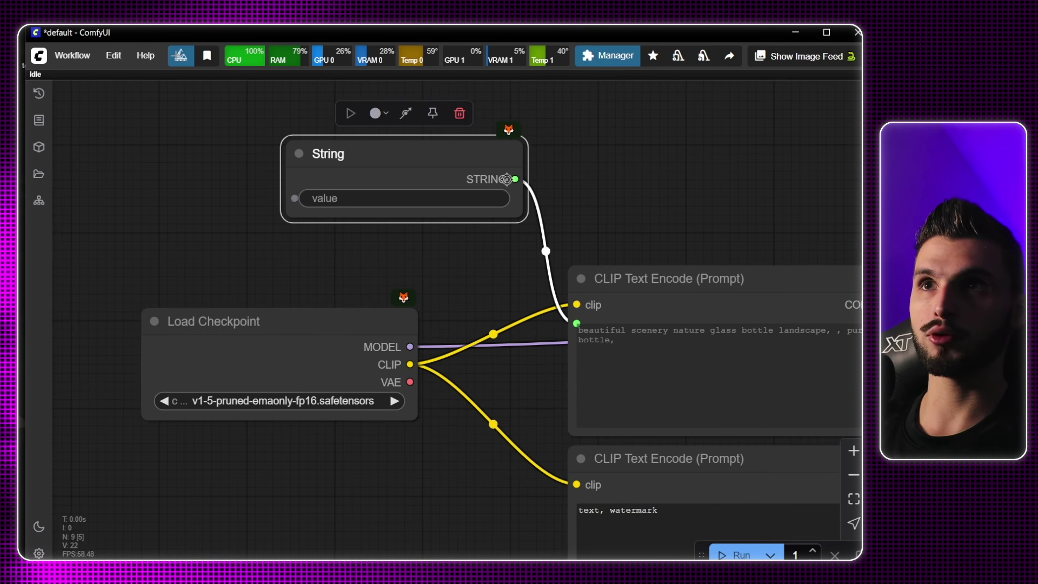
Step: Inspect the upper CLIP Text Encode node, and open the String node's value and close it without entering text
{"action": "scroll", "coordinate": [566, 248], "scroll_direction": "right", "scroll_amount": 5}
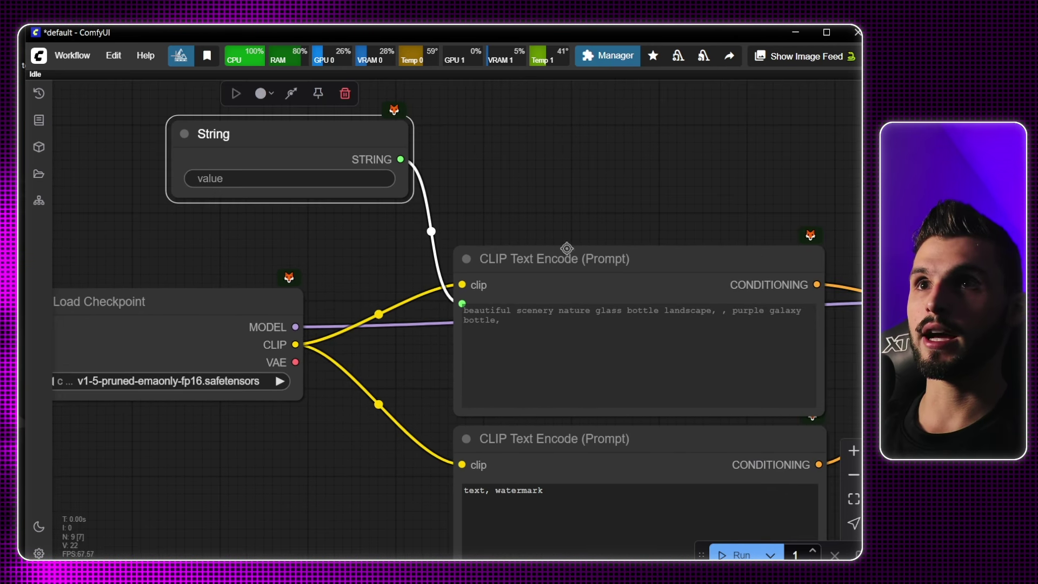
{"action": "scroll", "coordinate": [462, 271], "scroll_direction": "down", "scroll_amount": 3}
{"action": "left_click", "coordinate": [469, 278]}
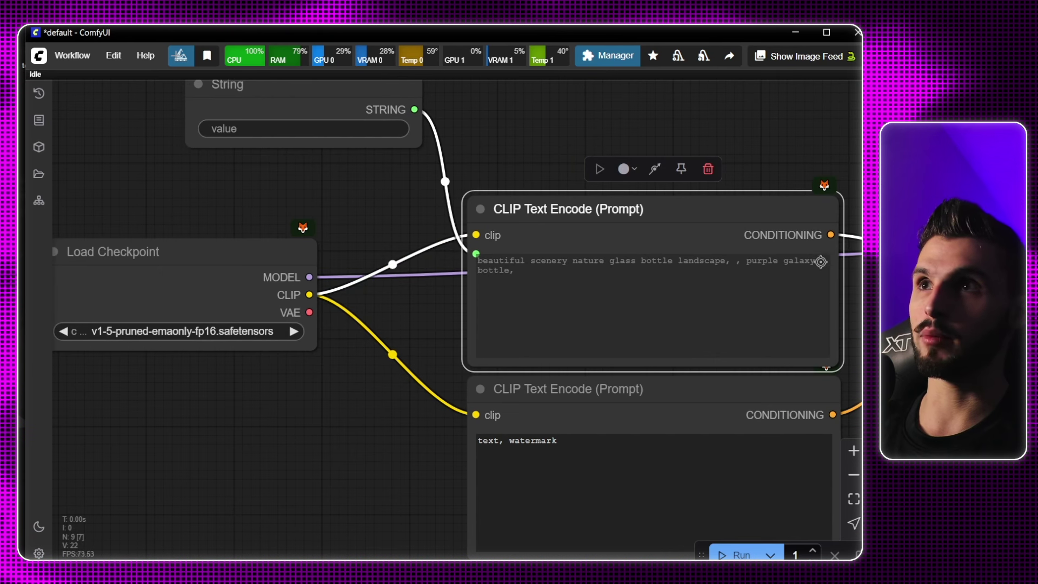
{"action": "scroll", "coordinate": [682, 269], "scroll_direction": "left", "scroll_amount": 4}
{"action": "scroll", "coordinate": [682, 270], "scroll_direction": "up", "scroll_amount": 3}
{"action": "left_click", "coordinate": [363, 207]}
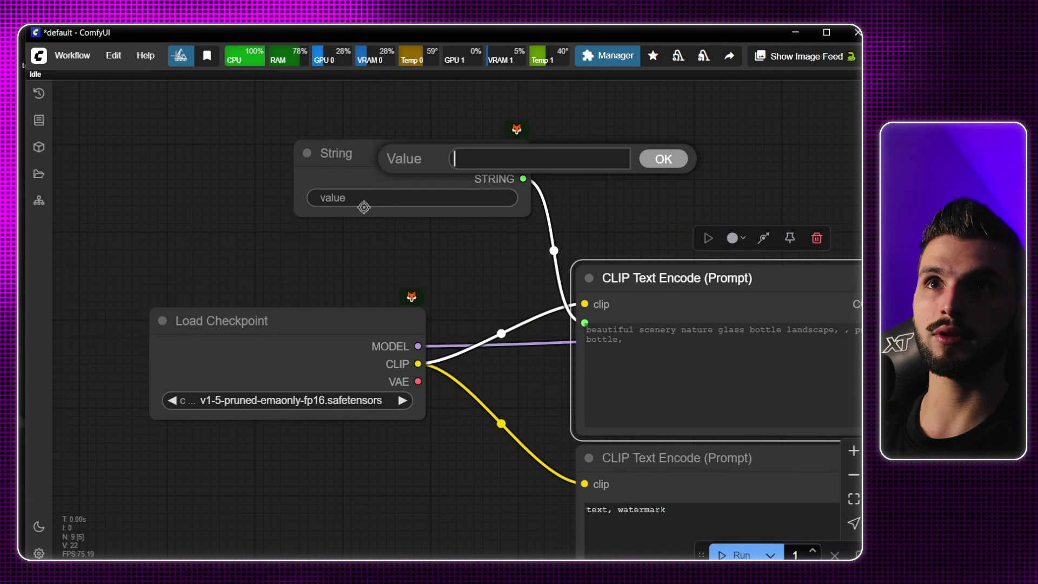
{"action": "left_click", "coordinate": [660, 159]}
Step: Examine how the String and Load Checkpoint nodes link to the inputs of the two CLIP Text Encode nodes
{"action": "scroll", "coordinate": [486, 270], "scroll_direction": "left", "scroll_amount": 4}
{"action": "scroll", "coordinate": [486, 270], "scroll_direction": "down", "scroll_amount": 3}
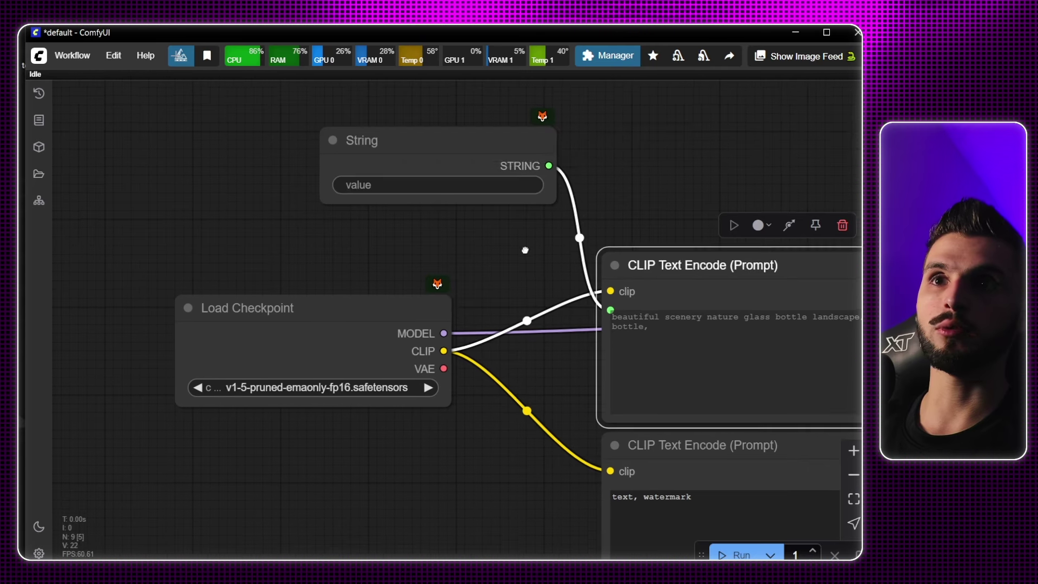
{"action": "left_click", "coordinate": [405, 318]}
{"action": "left_click", "coordinate": [607, 415]}
{"action": "left_click_drag", "start_coordinate": [609, 416], "coordinate": [357, 347]}
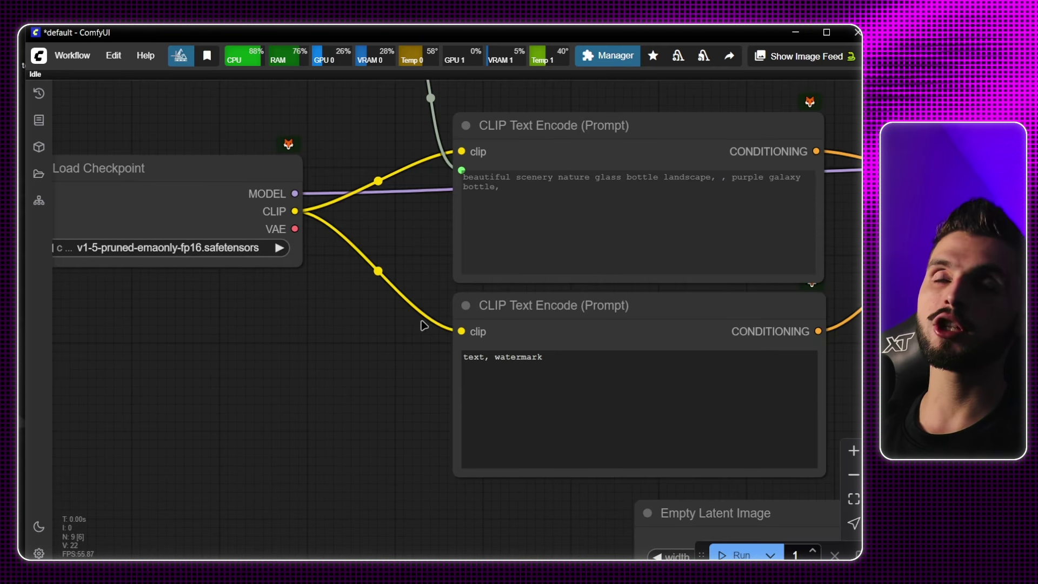
{"action": "scroll", "coordinate": [430, 255], "scroll_direction": "up", "scroll_amount": 3}
{"action": "scroll", "coordinate": [487, 243], "scroll_direction": "up", "scroll_amount": 3}
{"action": "scroll", "coordinate": [486, 243], "scroll_direction": "left", "scroll_amount": 2}
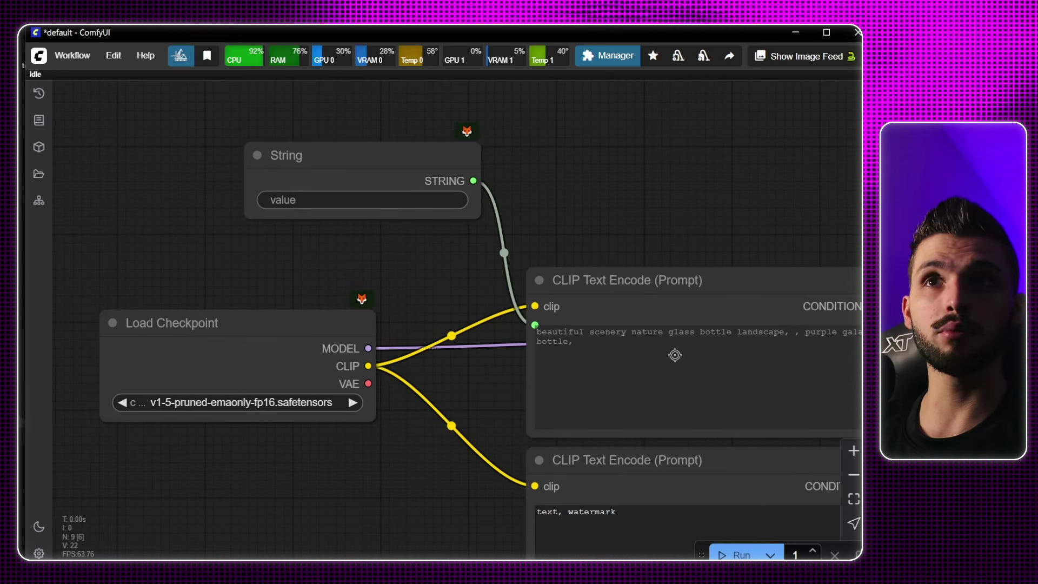
{"action": "scroll", "coordinate": [566, 198], "scroll_direction": "down", "scroll_amount": 3}
{"action": "scroll", "coordinate": [566, 198], "scroll_direction": "left", "scroll_amount": 3}
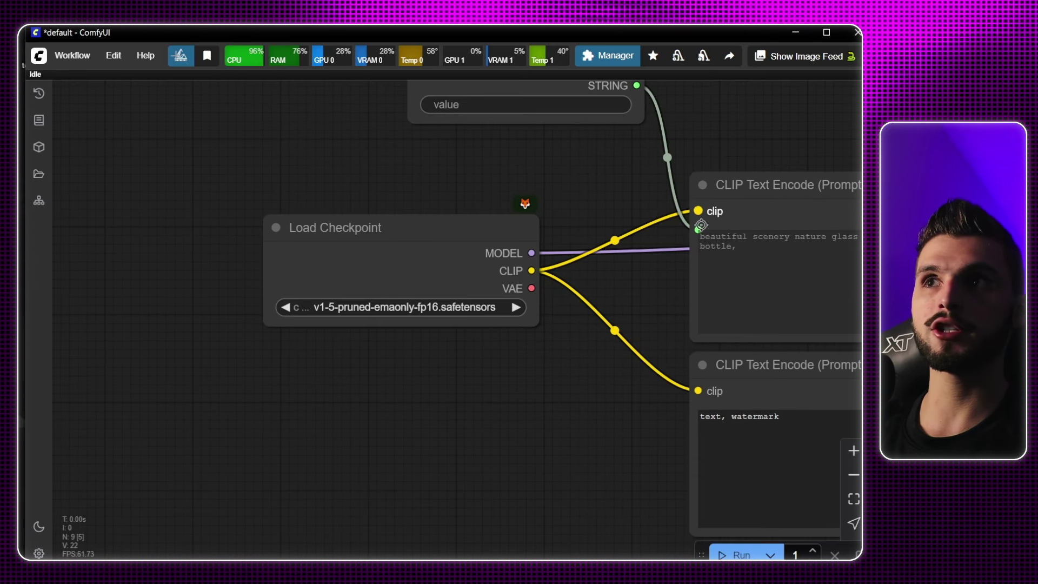
Step: Delete the String node that feeds the upper CLIP Text Encode node
{"action": "scroll", "coordinate": [637, 263], "scroll_direction": "up", "scroll_amount": 3}
{"action": "scroll", "coordinate": [636, 263], "scroll_direction": "right", "scroll_amount": 2}
{"action": "left_click", "coordinate": [459, 143]}
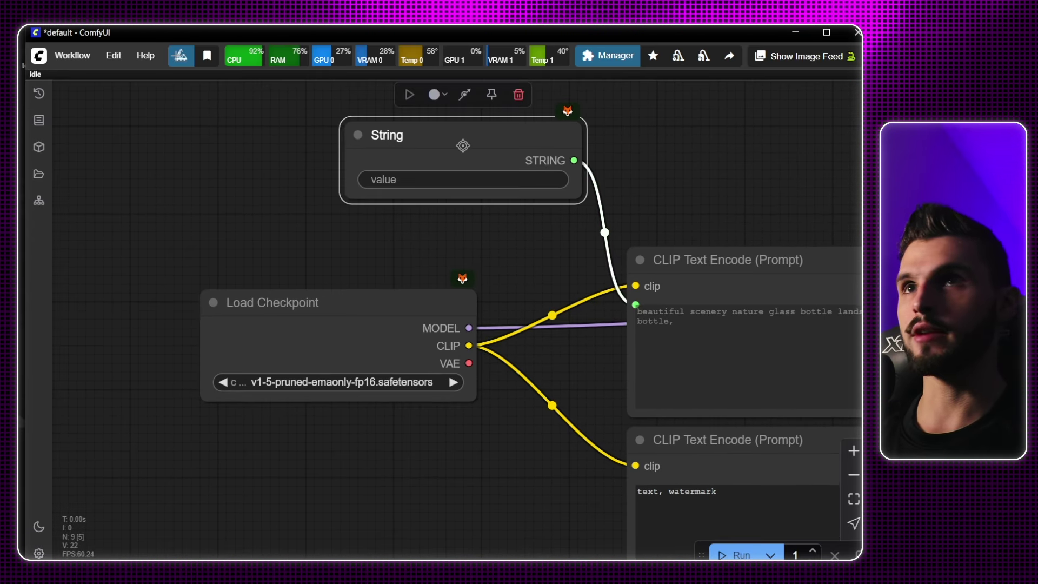
{"action": "key", "text": "Delete"}
Step: View the node options of the upper CLIP Text Encode node and dismiss them without choosing any
{"action": "scroll", "coordinate": [535, 226], "scroll_direction": "right", "scroll_amount": 4}
{"action": "scroll", "coordinate": [535, 226], "scroll_direction": "down", "scroll_amount": 1}
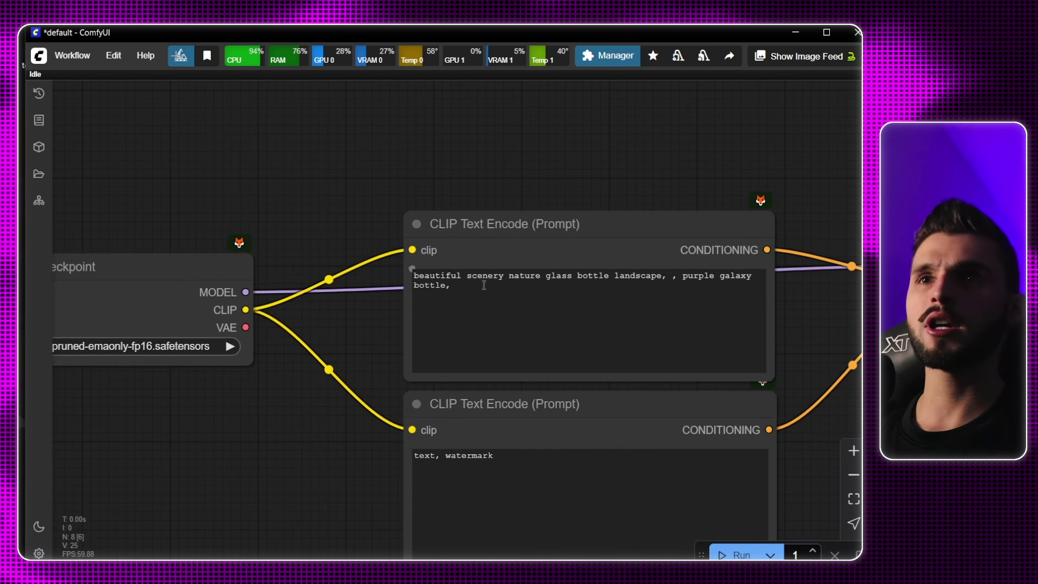
{"action": "left_click", "coordinate": [461, 261]}
{"action": "right_click", "coordinate": [469, 257]}
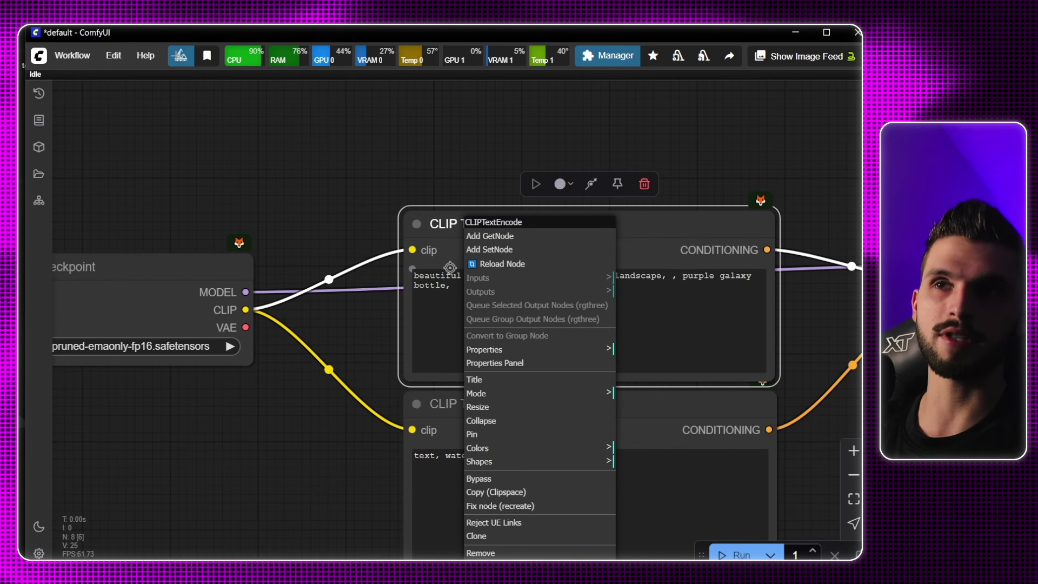
{"action": "left_click", "coordinate": [313, 178]}
{"action": "left_click_drag", "start_coordinate": [311, 225], "coordinate": [378, 226]}
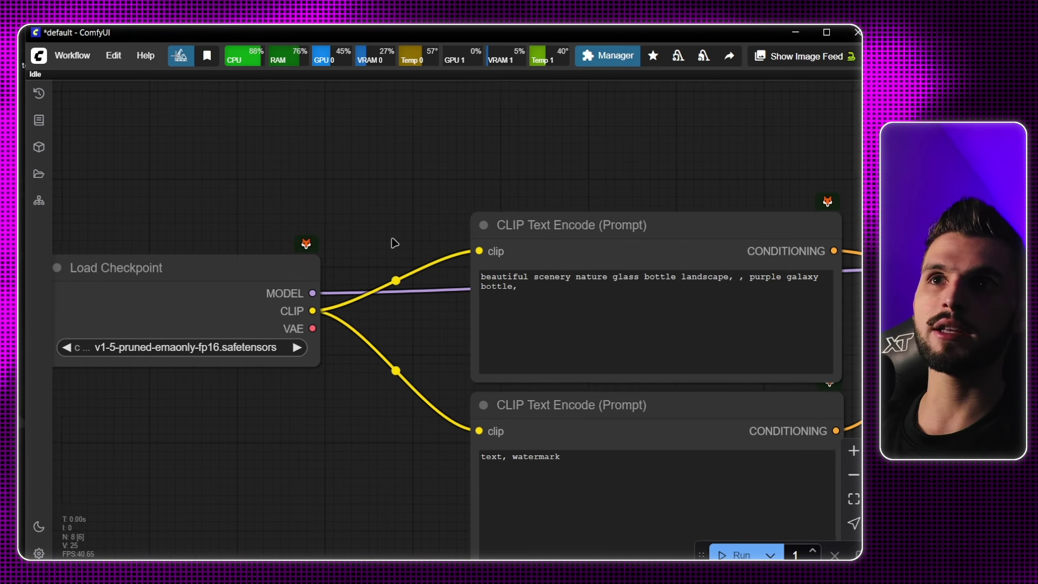
Step: Add a PrimitiveString node linked to the text input of the upper CLIP Text Encode, placed above Load Checkpoint
{"action": "left_click_drag", "start_coordinate": [479, 270], "coordinate": [367, 147]}
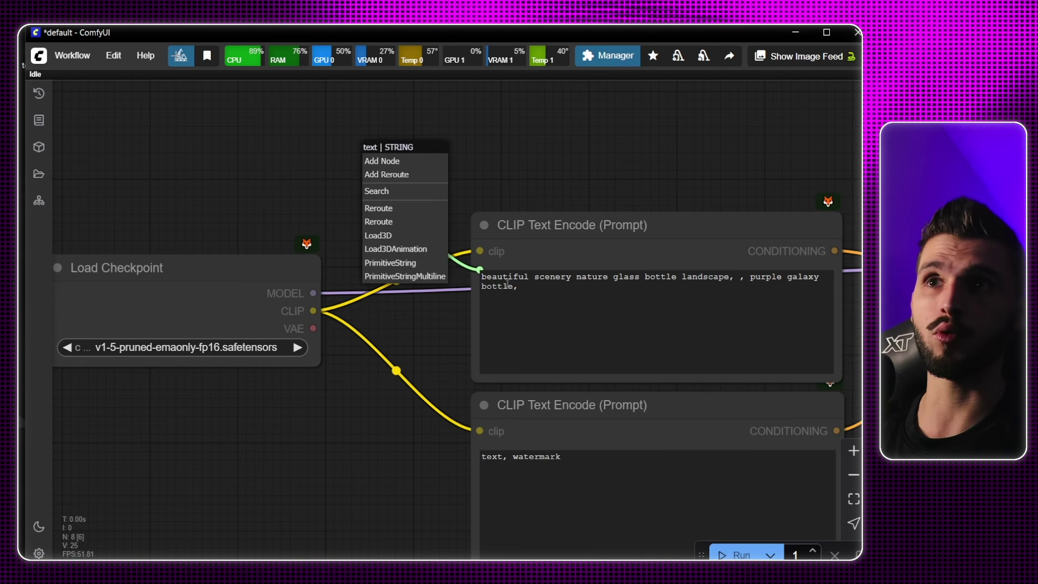
{"action": "left_click_drag", "start_coordinate": [473, 235], "coordinate": [399, 156]}
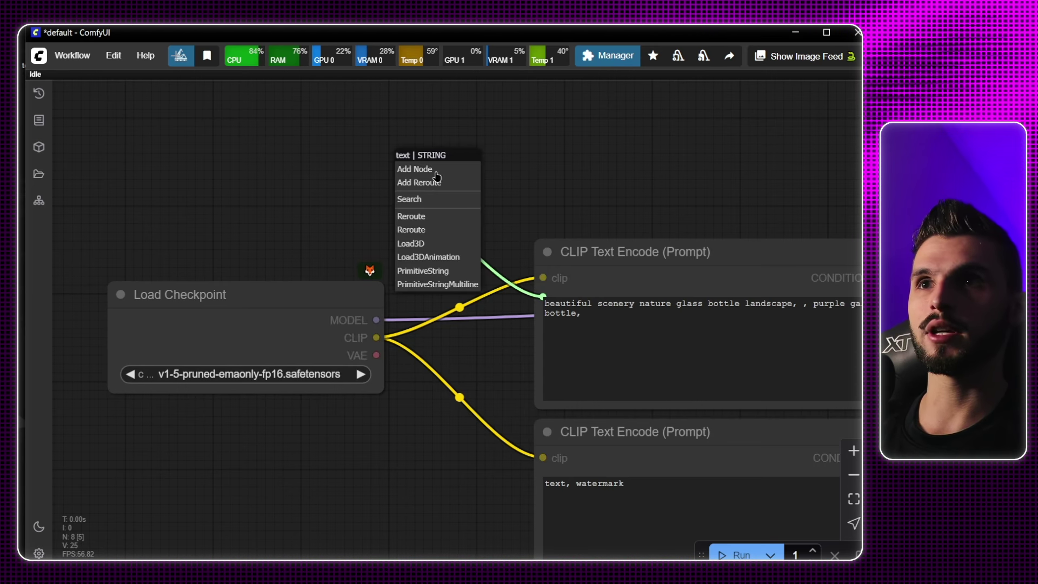
{"action": "left_click", "coordinate": [423, 271]}
{"action": "left_click_drag", "start_coordinate": [565, 167], "coordinate": [481, 224]}
Step: Set the String node's value to "a man" and move the node further away from the upper prompt, beyond Load Checkpoint
{"action": "left_click", "coordinate": [474, 265]}
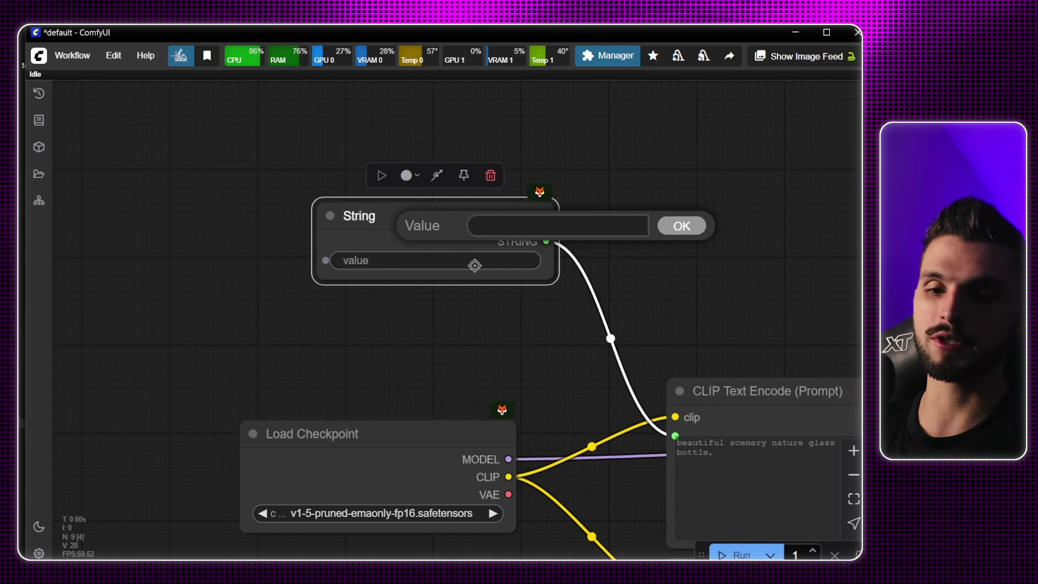
{"action": "type", "text": "a man"}
{"action": "key", "text": "Return"}
{"action": "scroll", "coordinate": [665, 260], "scroll_direction": "down", "scroll_amount": 5}
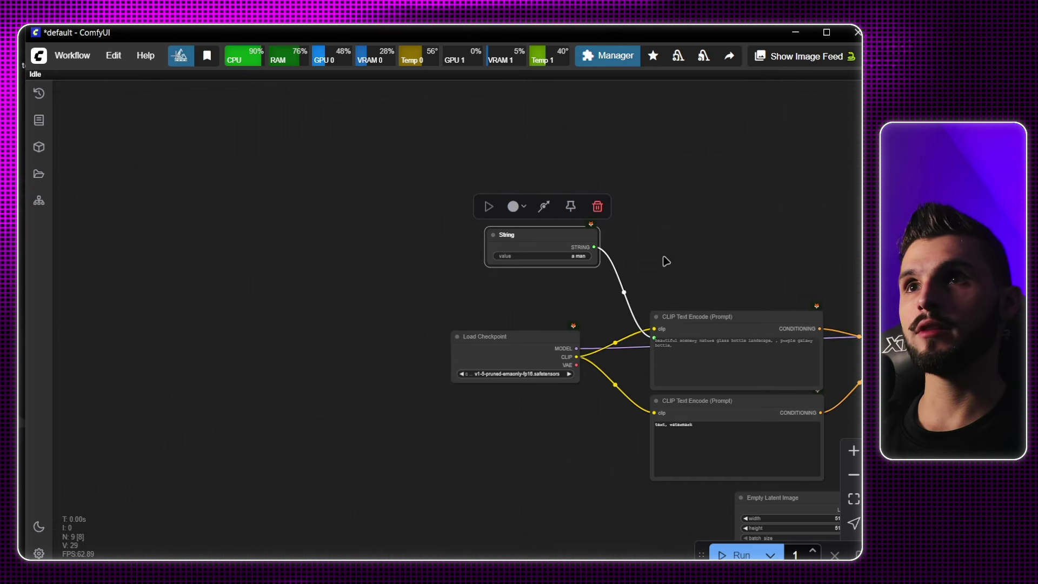
{"action": "left_click_drag", "start_coordinate": [419, 247], "coordinate": [290, 205]}
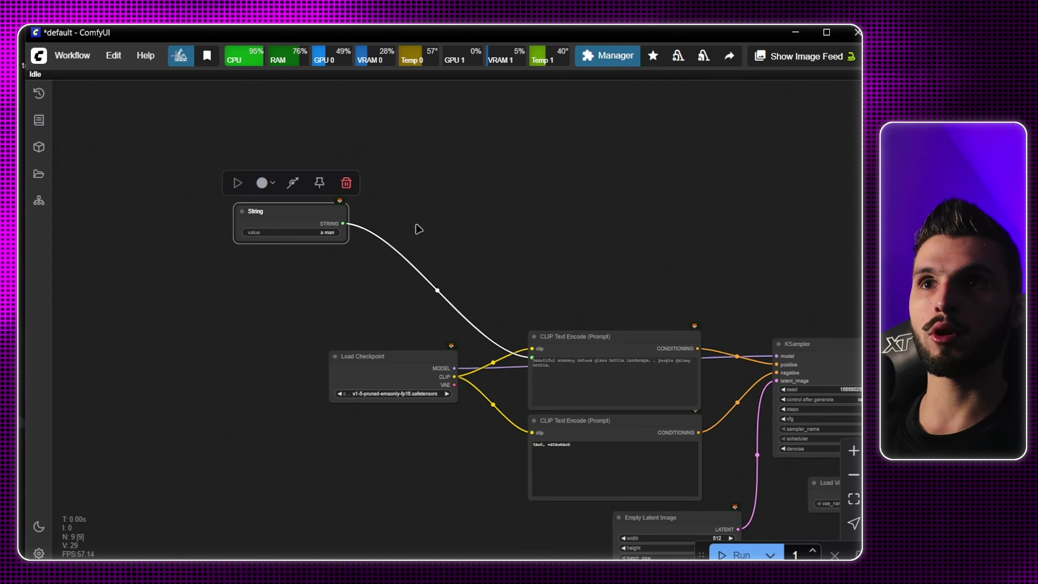
Step: Duplicate all workflow nodes except the String node and place the copy above the original workflow
{"action": "scroll", "coordinate": [612, 260], "scroll_direction": "down", "scroll_amount": 5}
{"action": "left_click_drag", "start_coordinate": [534, 284], "coordinate": [753, 269]}
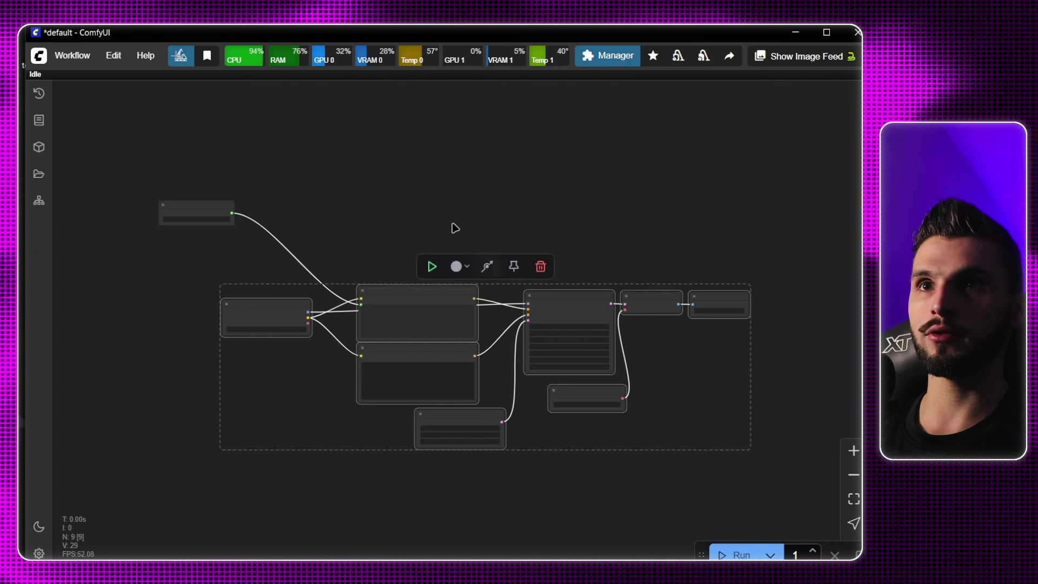
{"action": "key", "text": "ctrl+c"}
{"action": "key", "text": "ctrl+v"}
{"action": "left_click_drag", "start_coordinate": [488, 192], "coordinate": [320, 107]}
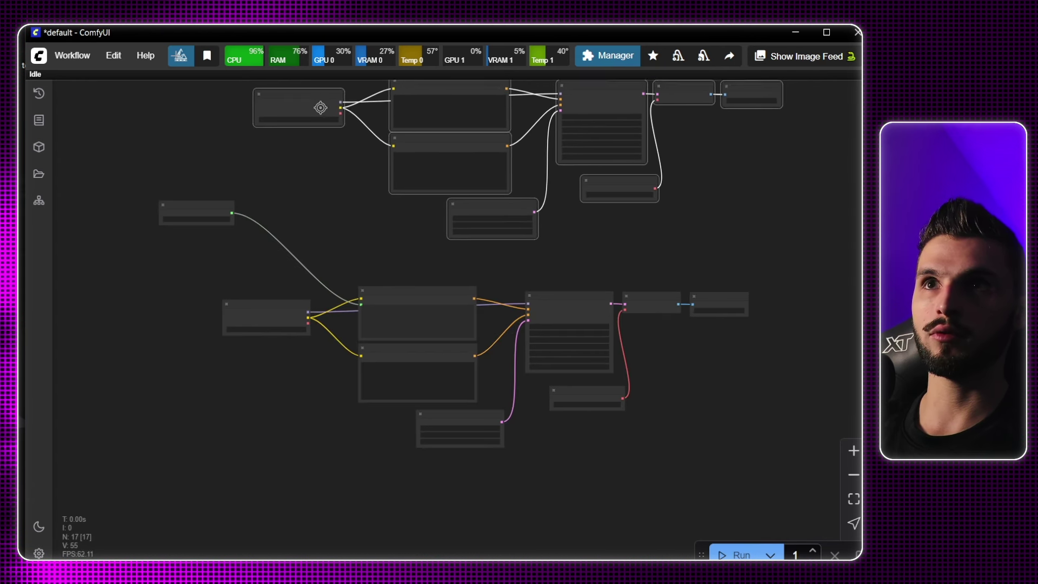
Step: Link the String node's STRING output to the text input of the copied workflow's upper CLIP Text Encode node as well
{"action": "scroll", "coordinate": [354, 308], "scroll_direction": "up", "scroll_amount": 4}
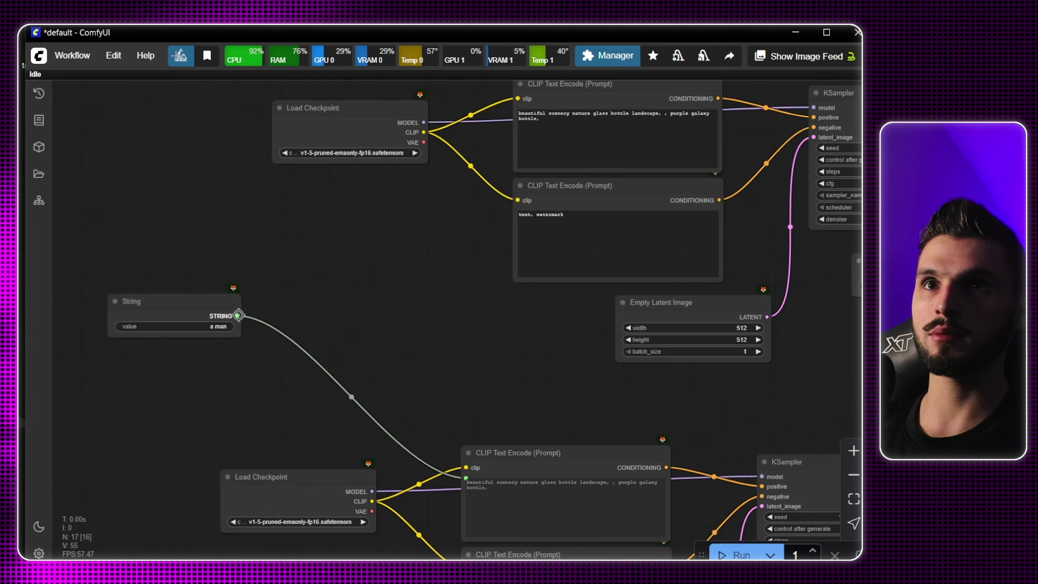
{"action": "left_click_drag", "start_coordinate": [238, 315], "coordinate": [518, 111]}
{"action": "scroll", "coordinate": [438, 278], "scroll_direction": "down", "scroll_amount": 3}
{"action": "scroll", "coordinate": [446, 312], "scroll_direction": "up", "scroll_amount": 4}
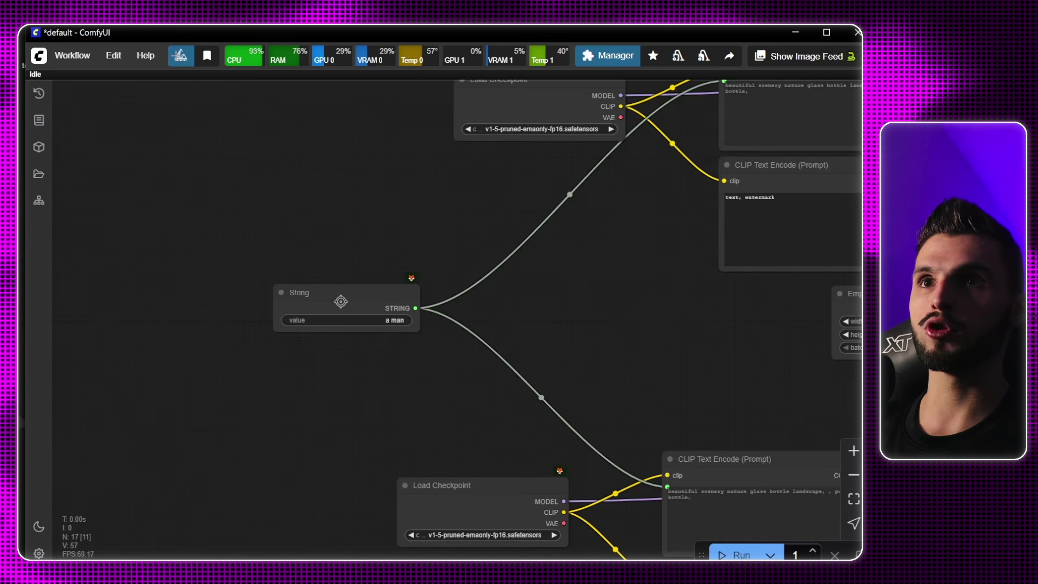
Step: Examine how the single String node feeds the positive prompts of both workflows
{"action": "left_click", "coordinate": [340, 301]}
{"action": "scroll", "coordinate": [403, 269], "scroll_direction": "down", "scroll_amount": 5}
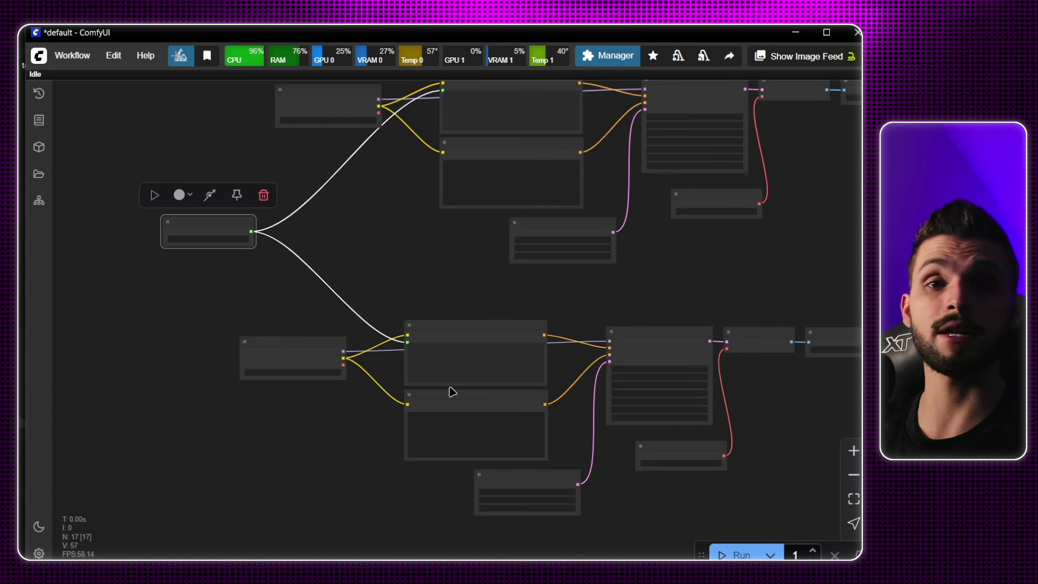
{"action": "scroll", "coordinate": [413, 325], "scroll_direction": "up", "scroll_amount": 5}
{"action": "left_click_drag", "start_coordinate": [359, 243], "coordinate": [468, 324]}
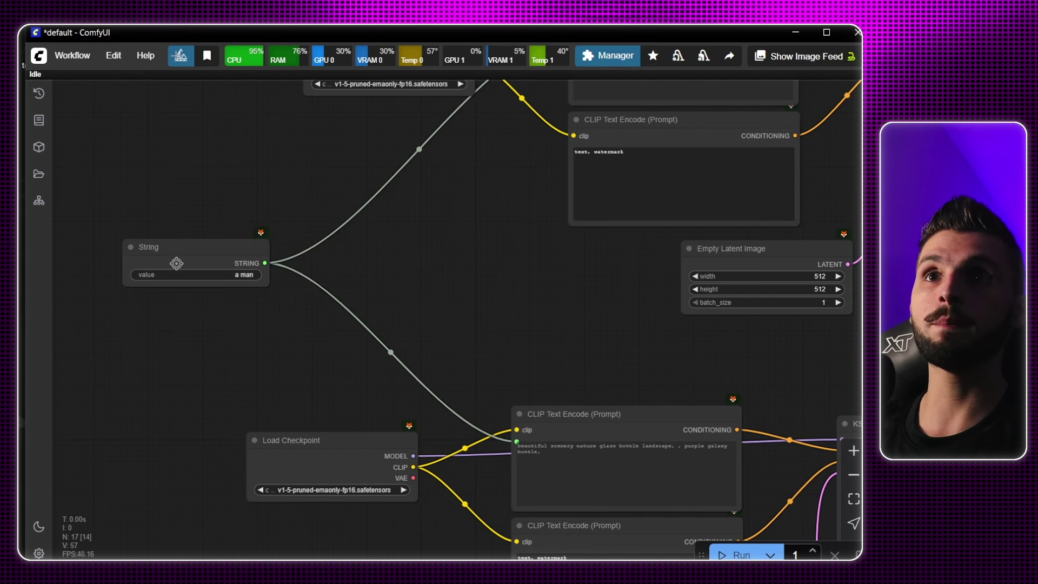
{"action": "left_click_drag", "start_coordinate": [592, 508], "coordinate": [576, 251]}
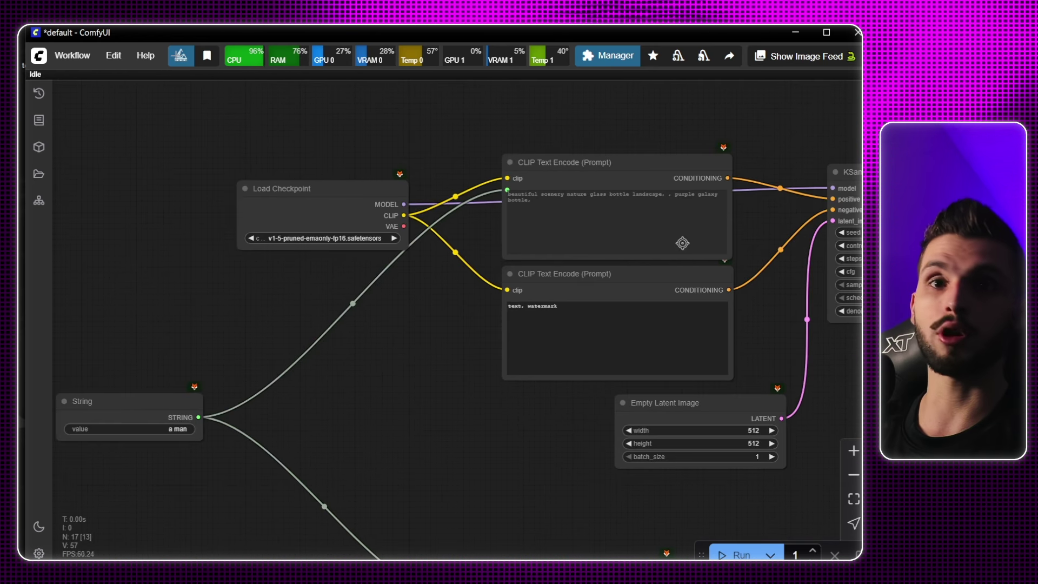
{"action": "scroll", "coordinate": [594, 227], "scroll_direction": "up", "scroll_amount": 5}
{"action": "scroll", "coordinate": [459, 348], "scroll_direction": "up", "scroll_amount": 3}
{"action": "scroll", "coordinate": [452, 283], "scroll_direction": "down", "scroll_amount": 3}
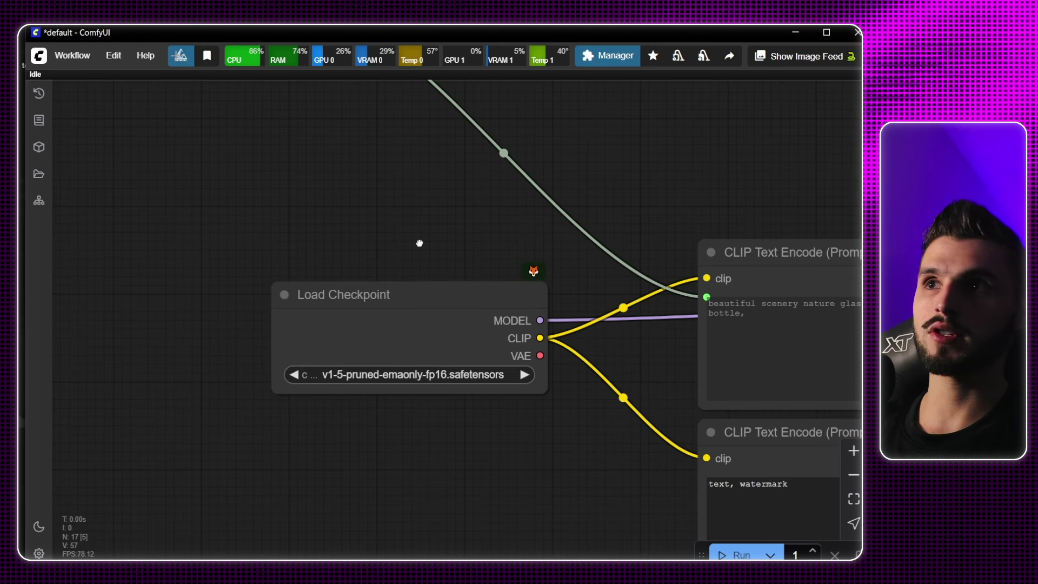
Step: Disconnect the String link from the lower workflow's positive prompt and browse the nodes offering a STRING output without adding one
{"action": "left_click_drag", "start_coordinate": [419, 243], "coordinate": [279, 271]}
{"action": "left_click_drag", "start_coordinate": [558, 342], "coordinate": [512, 192]}
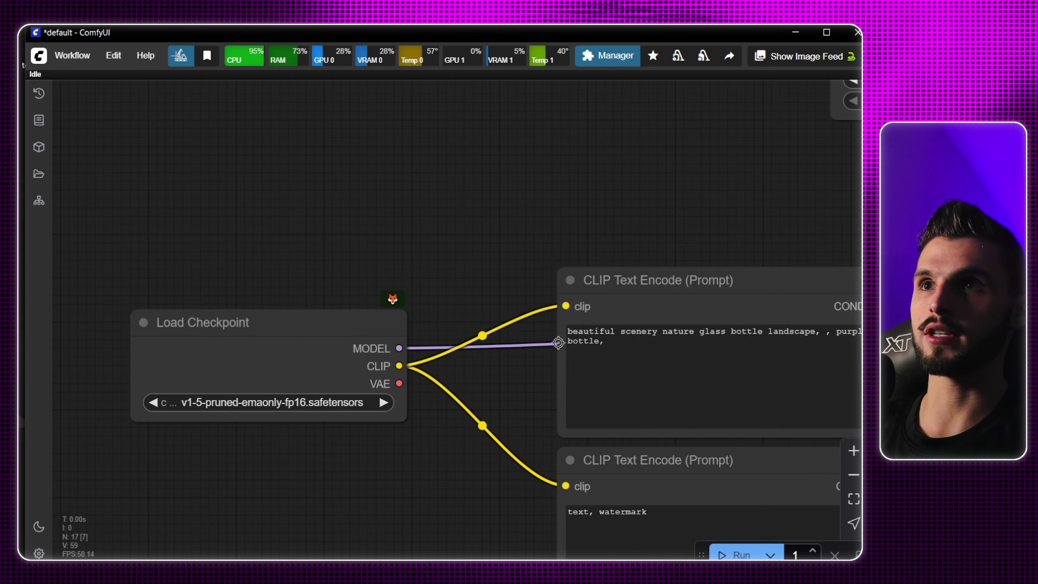
{"action": "left_click_drag", "start_coordinate": [531, 291], "coordinate": [459, 187]}
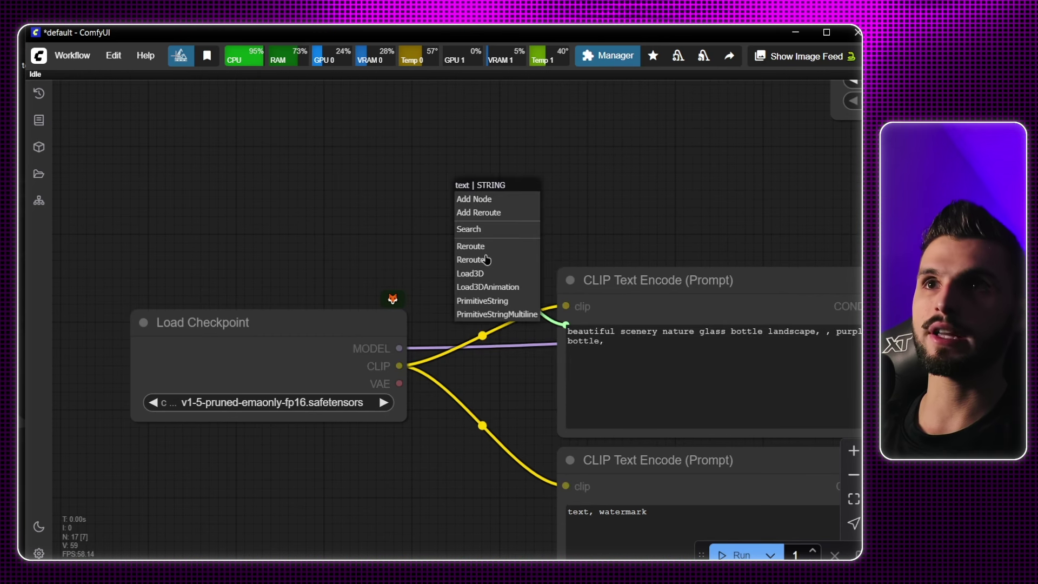
{"action": "left_click", "coordinate": [478, 230]}
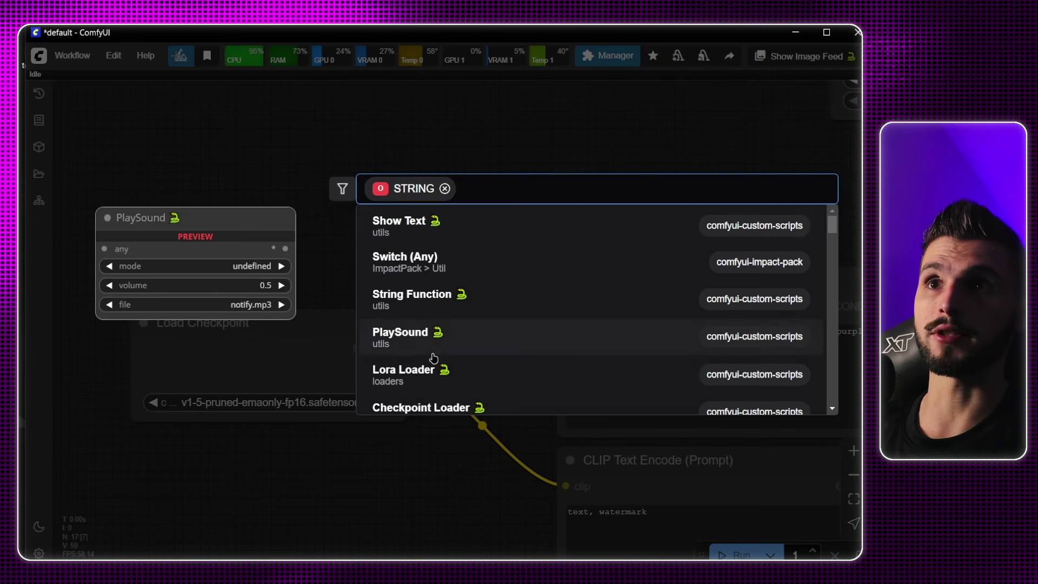
{"action": "scroll", "coordinate": [443, 329], "scroll_direction": "down", "scroll_amount": 10}
{"action": "scroll", "coordinate": [440, 264], "scroll_direction": "down", "scroll_amount": 3}
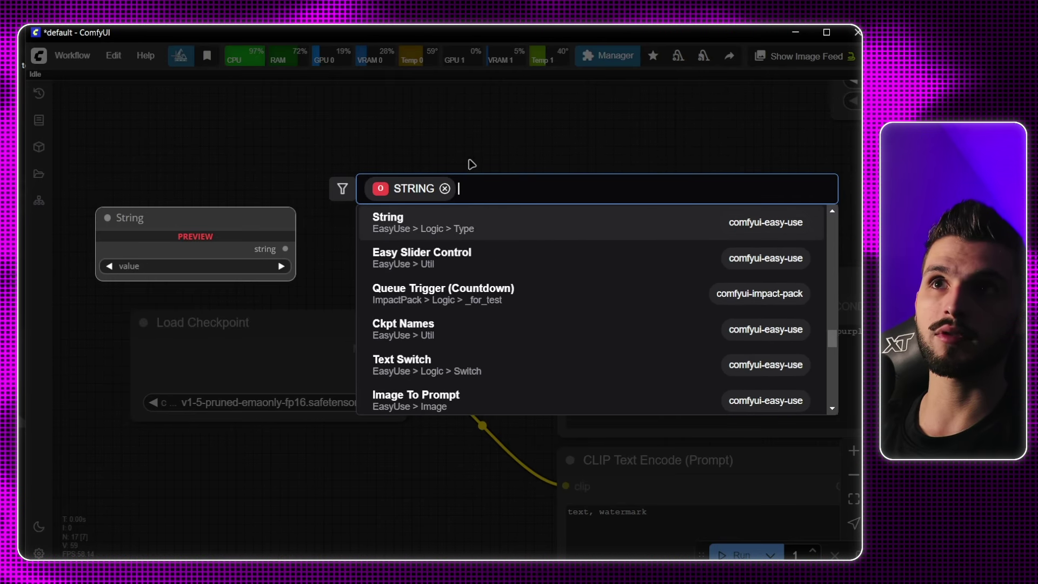
{"action": "left_click", "coordinate": [470, 162]}
Step: Add a Load Image node beside the String node, above the lower workflow's Load Checkpoint node
{"action": "left_click_drag", "start_coordinate": [352, 227], "coordinate": [408, 206]}
{"action": "double_click", "coordinate": [407, 203]}
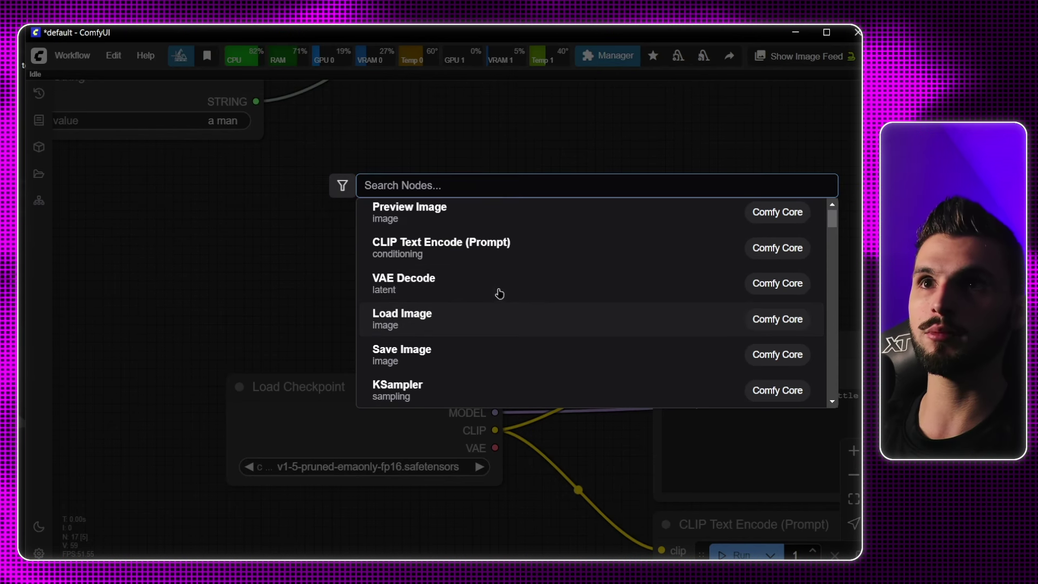
{"action": "left_click", "coordinate": [497, 317]}
{"action": "left_click_drag", "start_coordinate": [620, 291], "coordinate": [666, 452]}
{"action": "left_click_drag", "start_coordinate": [586, 243], "coordinate": [582, 203]}
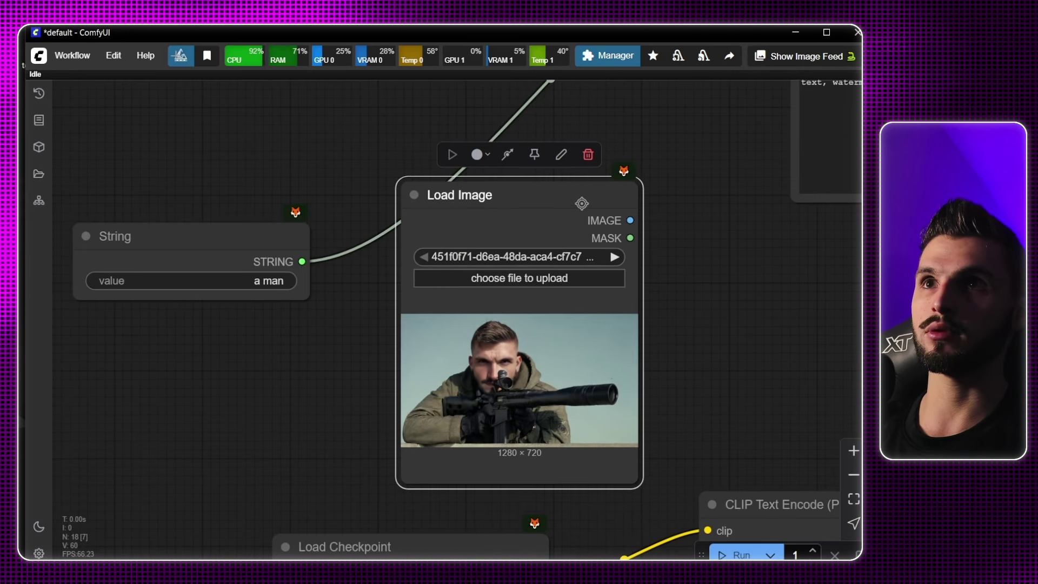
{"action": "left_click_drag", "start_coordinate": [747, 350], "coordinate": [552, 335]}
{"action": "scroll", "coordinate": [486, 319], "scroll_direction": "down", "scroll_amount": 3}
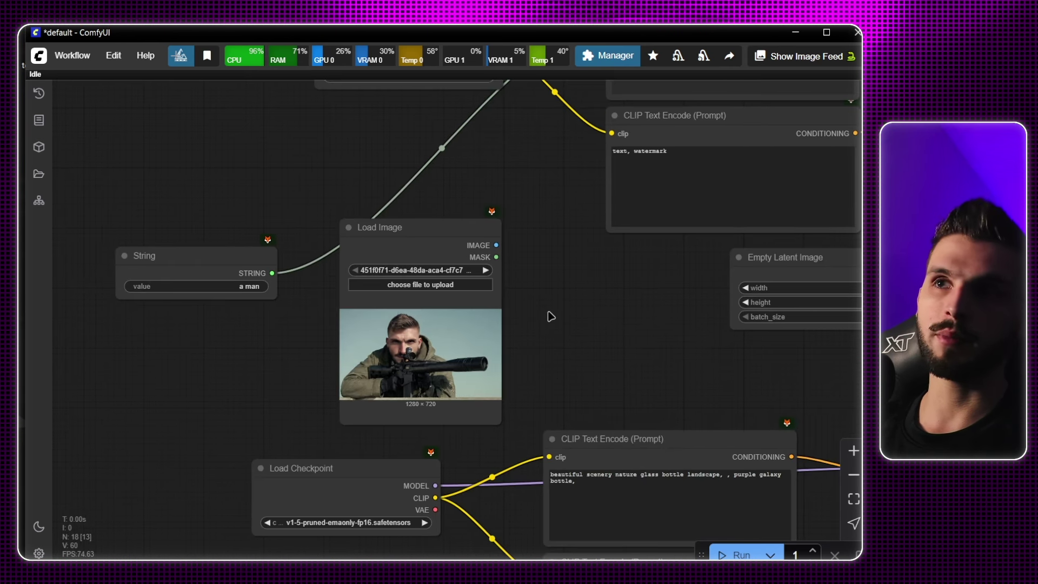
Step: Browse the node categories available for adding, including utils, without adding a node
{"action": "right_click", "coordinate": [549, 316]}
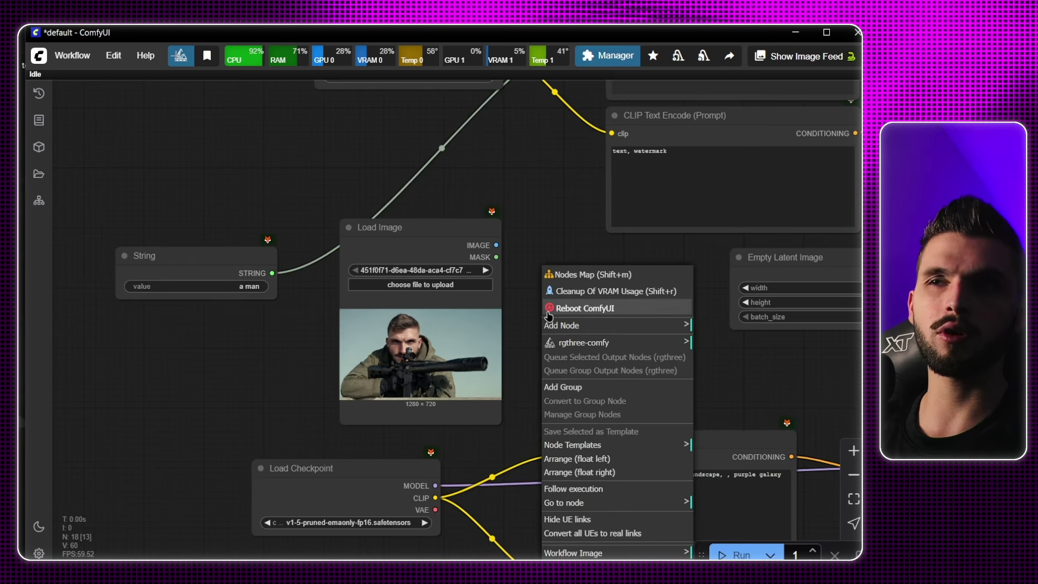
{"action": "left_click", "coordinate": [572, 327]}
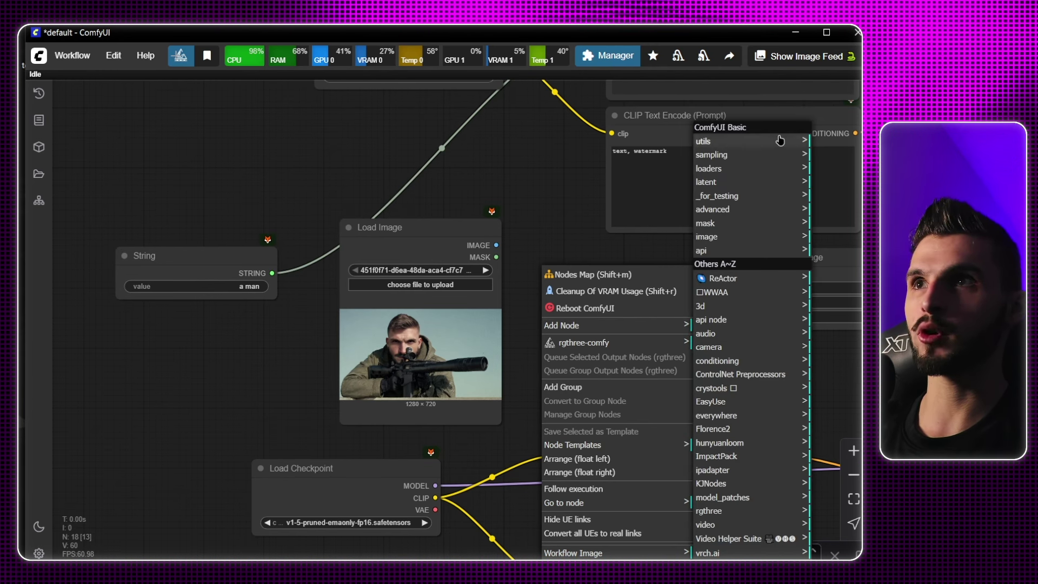
{"action": "left_click", "coordinate": [743, 141]}
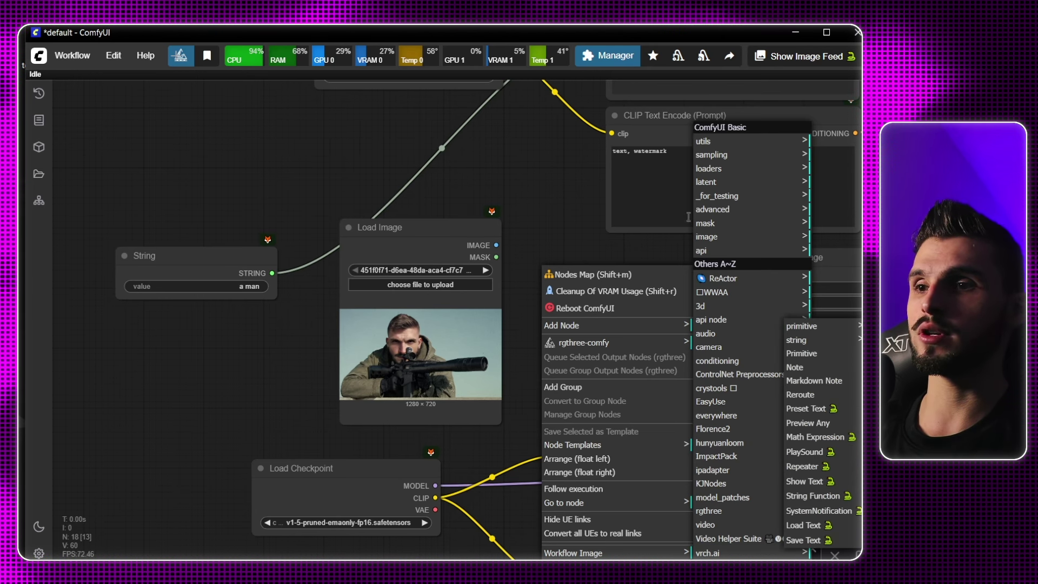
{"action": "left_click", "coordinate": [537, 192]}
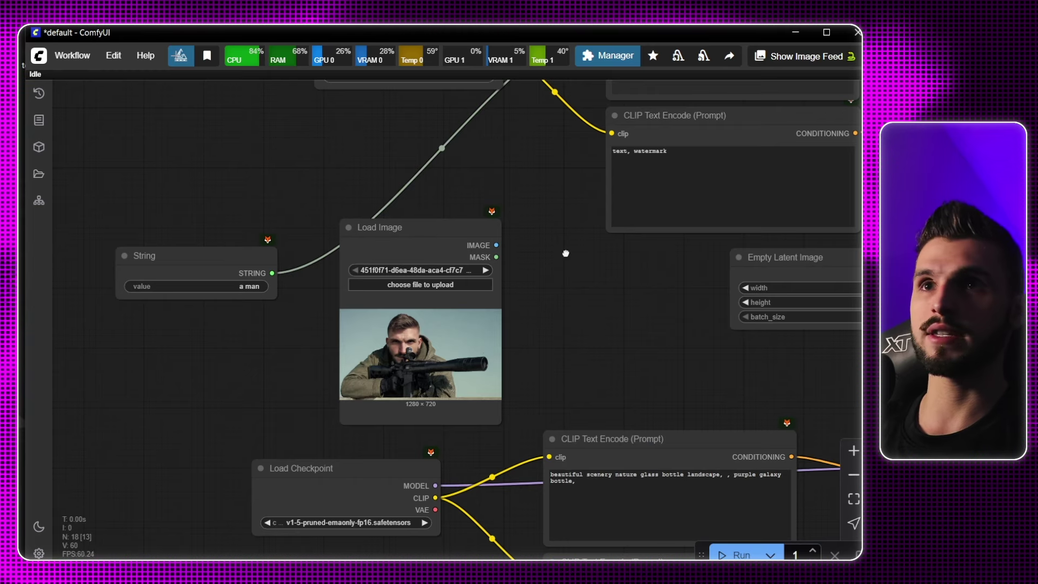
Step: Move the Load Image node away from the workflows to free space below the String node
{"action": "left_click_drag", "start_coordinate": [565, 252], "coordinate": [620, 220]}
{"action": "scroll", "coordinate": [620, 219], "scroll_direction": "down", "scroll_amount": 2}
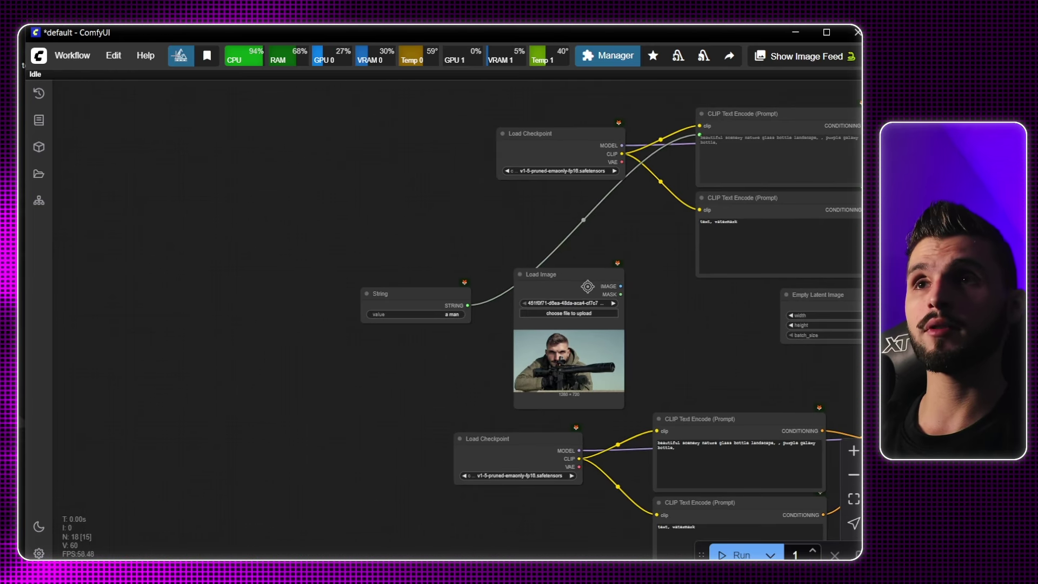
{"action": "left_click_drag", "start_coordinate": [533, 271], "coordinate": [273, 373]}
{"action": "left_click_drag", "start_coordinate": [509, 351], "coordinate": [616, 302]}
{"action": "scroll", "coordinate": [616, 302], "scroll_direction": "down", "scroll_amount": 1}
{"action": "scroll", "coordinate": [600, 331], "scroll_direction": "up", "scroll_amount": 5}
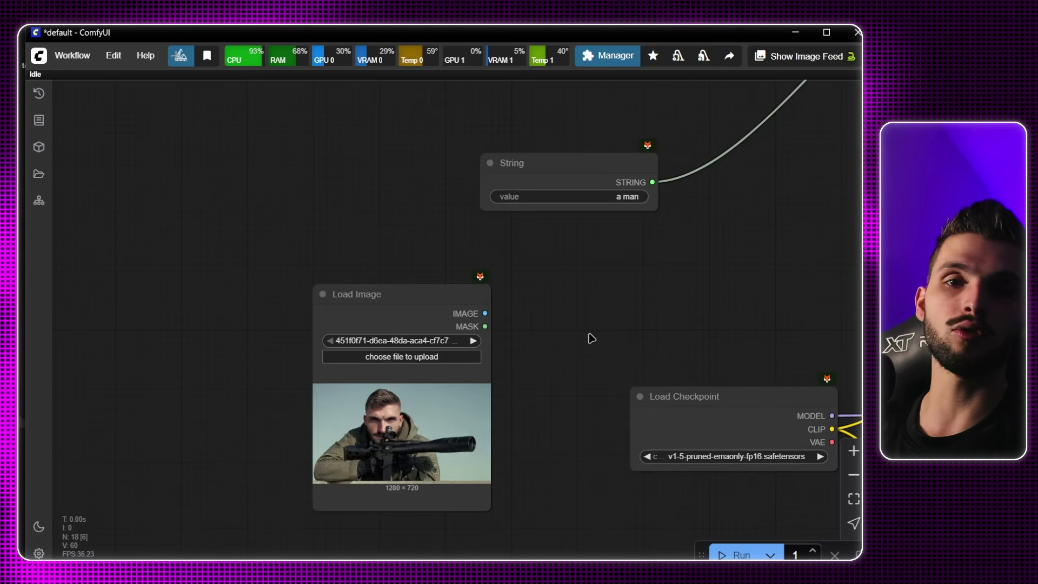
Step: Examine the source badges above the nodes throughout both workflows, from Load Image and Load Checkpoint to KSampler and VAE Decode
{"action": "scroll", "coordinate": [614, 266], "scroll_direction": "down", "scroll_amount": 8}
{"action": "scroll", "coordinate": [528, 324], "scroll_direction": "up", "scroll_amount": 8}
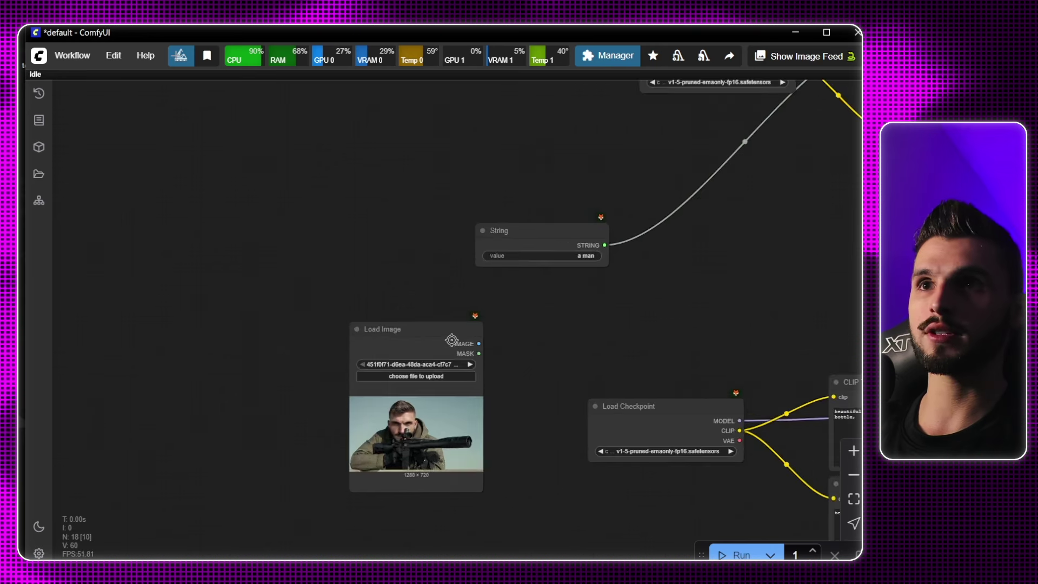
{"action": "scroll", "coordinate": [515, 283], "scroll_direction": "down", "scroll_amount": 2}
{"action": "scroll", "coordinate": [406, 343], "scroll_direction": "down", "scroll_amount": 2}
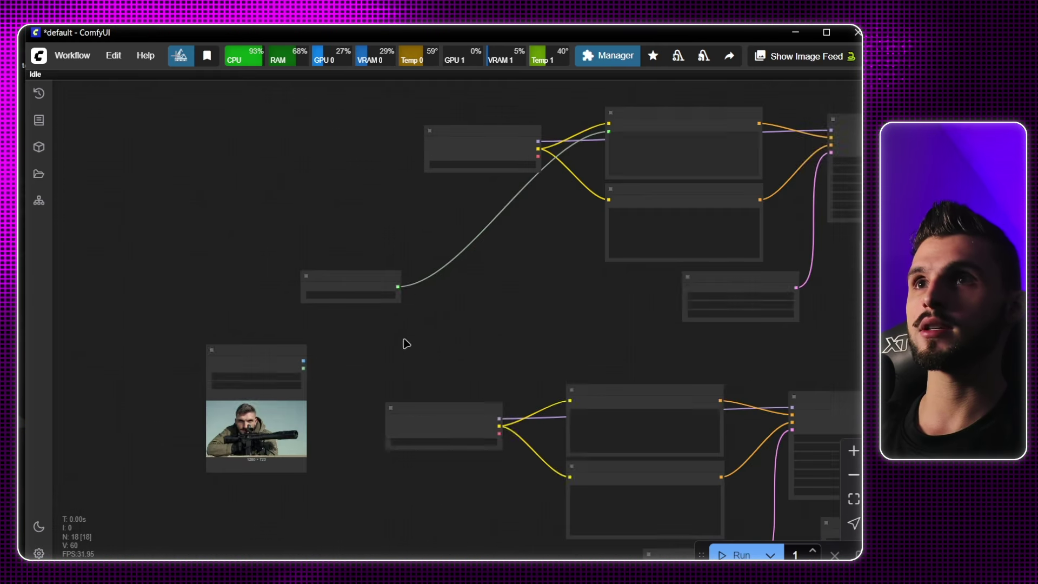
{"action": "scroll", "coordinate": [412, 313], "scroll_direction": "up", "scroll_amount": 2}
{"action": "scroll", "coordinate": [569, 231], "scroll_direction": "up", "scroll_amount": 3}
{"action": "scroll", "coordinate": [569, 231], "scroll_direction": "up", "scroll_amount": 3}
{"action": "left_click_drag", "start_coordinate": [463, 241], "coordinate": [660, 232]}
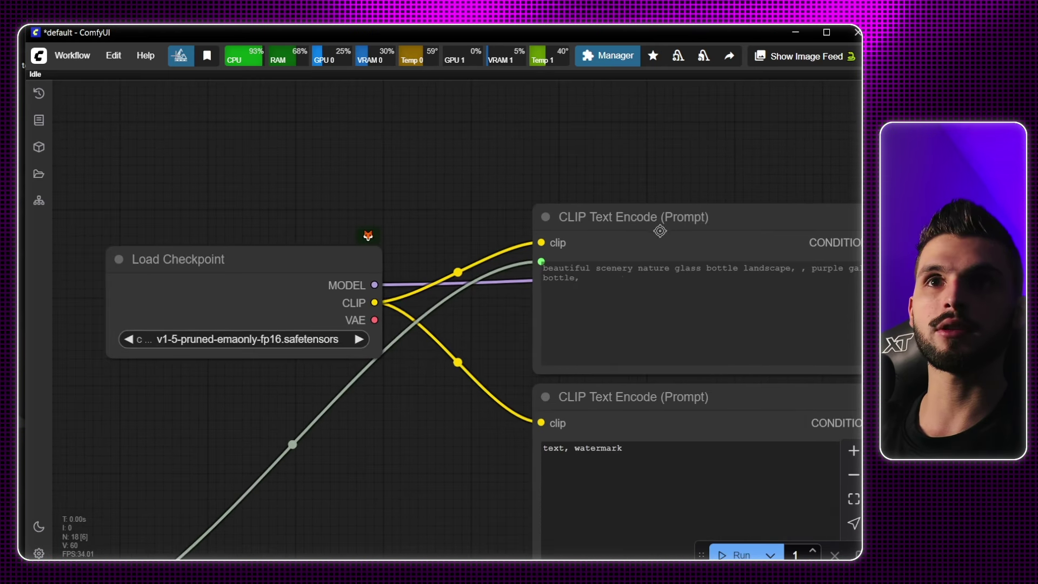
{"action": "scroll", "coordinate": [629, 276], "scroll_direction": "down", "scroll_amount": 8}
{"action": "scroll", "coordinate": [350, 322], "scroll_direction": "down", "scroll_amount": 2}
{"action": "scroll", "coordinate": [417, 366], "scroll_direction": "up", "scroll_amount": 10}
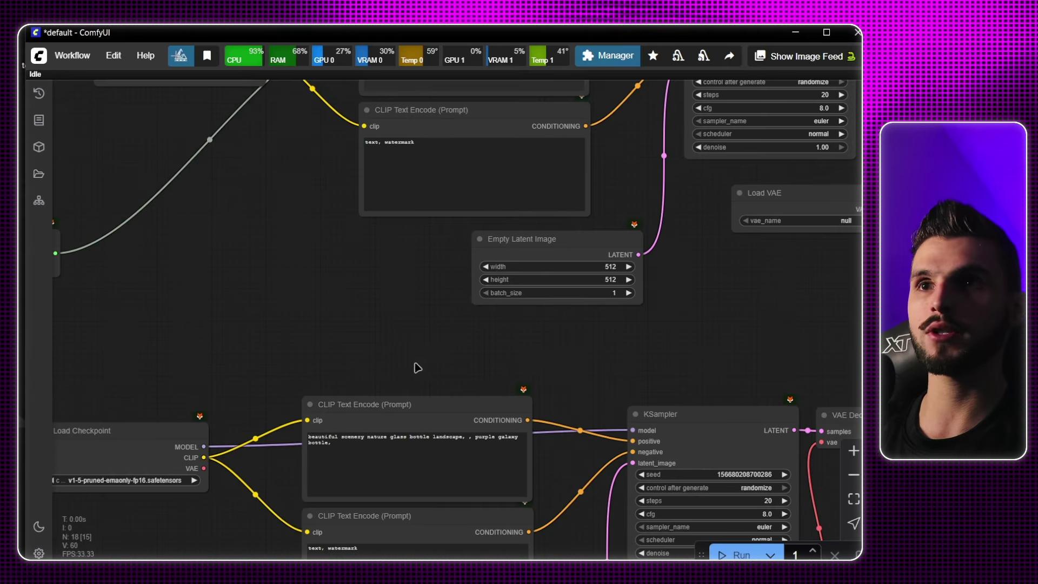
{"action": "left_click_drag", "start_coordinate": [417, 365], "coordinate": [456, 241]}
{"action": "left_click", "coordinate": [389, 383]}
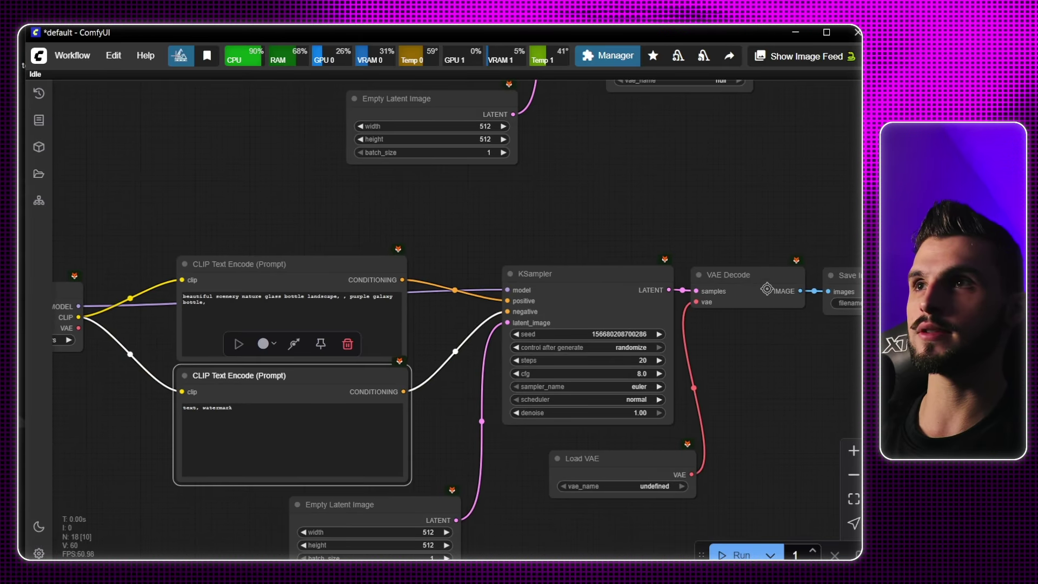
{"action": "left_click_drag", "start_coordinate": [814, 222], "coordinate": [534, 237]}
{"action": "scroll", "coordinate": [403, 273], "scroll_direction": "down", "scroll_amount": 2}
{"action": "scroll", "coordinate": [547, 308], "scroll_direction": "up", "scroll_amount": 5}
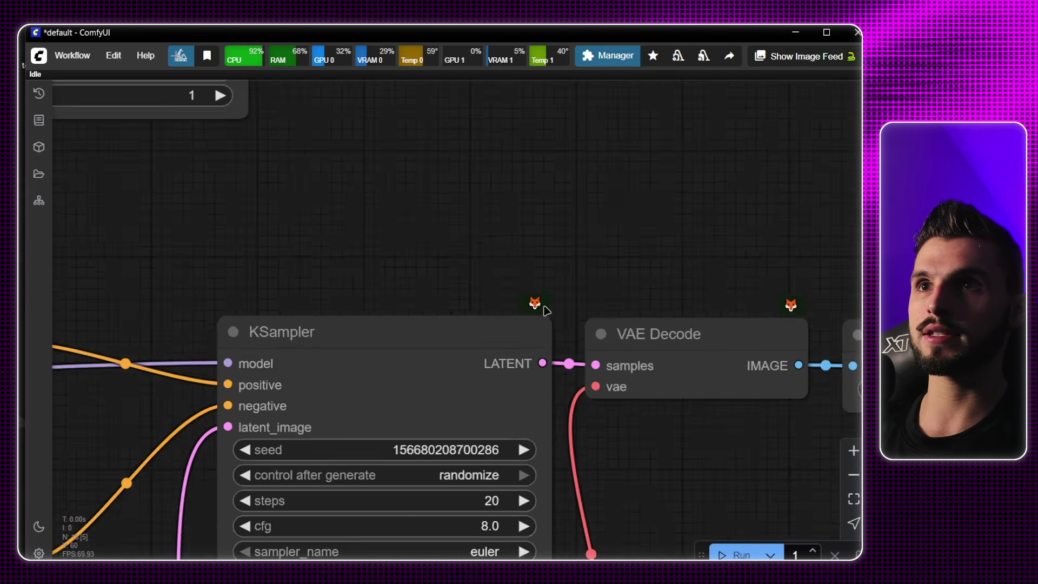
{"action": "scroll", "coordinate": [524, 283], "scroll_direction": "down", "scroll_amount": 5}
{"action": "scroll", "coordinate": [367, 281], "scroll_direction": "left", "scroll_amount": 15}
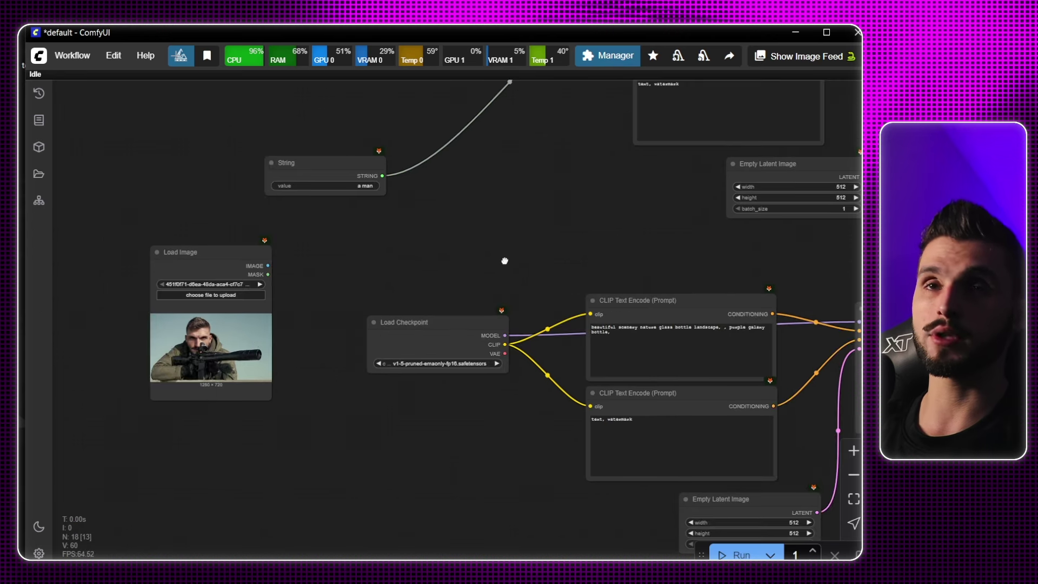
Step: Find the node source badge mode in the settings, set it to Show all and close the settings
{"action": "left_click", "coordinate": [39, 552]}
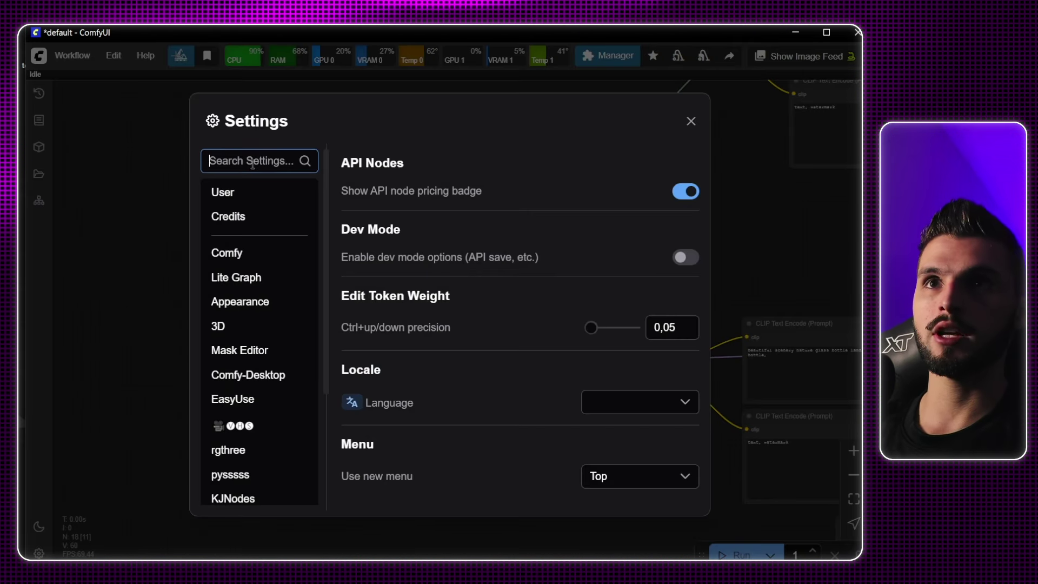
{"action": "type", "text": "node source"}
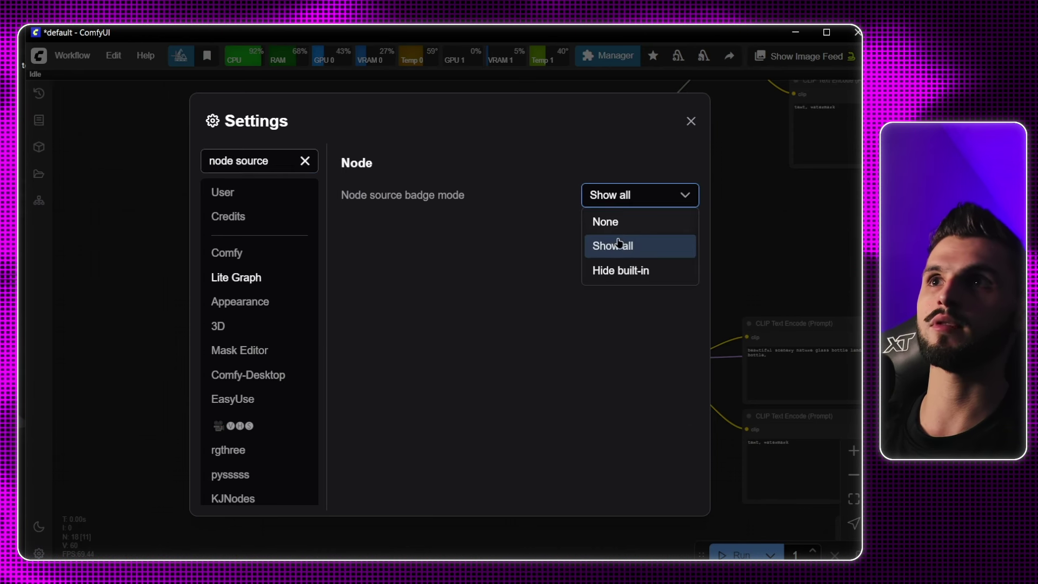
{"action": "left_click", "coordinate": [627, 254]}
{"action": "left_click", "coordinate": [634, 204]}
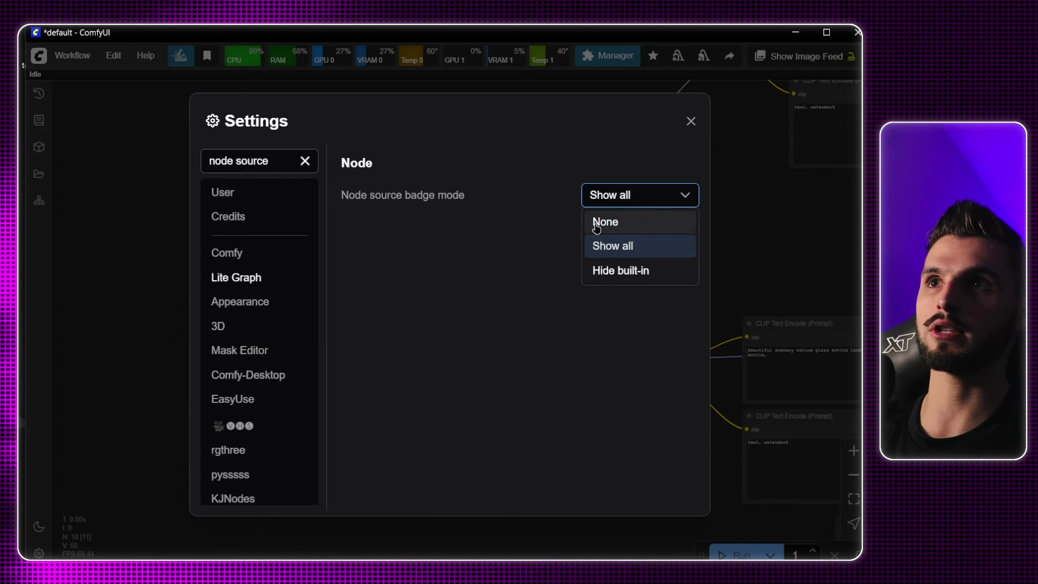
{"action": "key", "text": "Escape"}
{"action": "key", "text": "Escape"}
Step: Inspect the Load Image and String nodes with their source badges, and compare them with the overall layout of both workflows
{"action": "scroll", "coordinate": [384, 274], "scroll_direction": "up", "scroll_amount": 5}
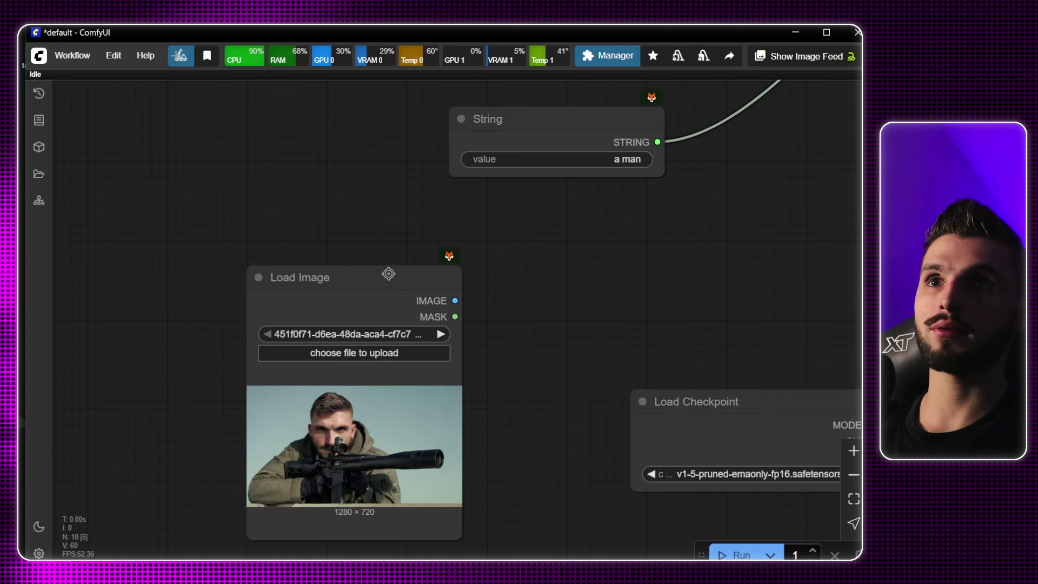
{"action": "left_click_drag", "start_coordinate": [472, 278], "coordinate": [613, 249]}
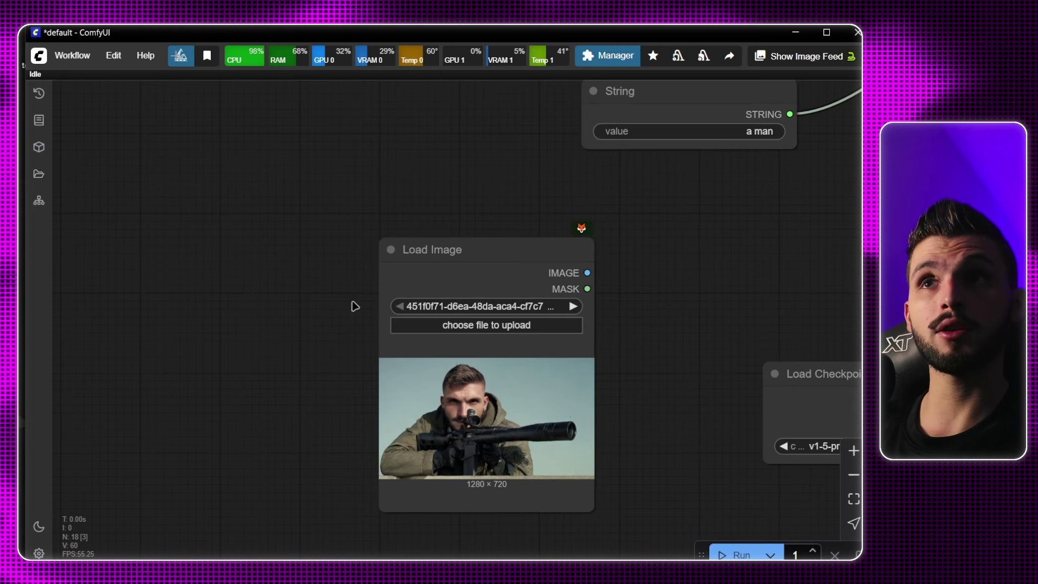
{"action": "left_click_drag", "start_coordinate": [734, 356], "coordinate": [703, 343]}
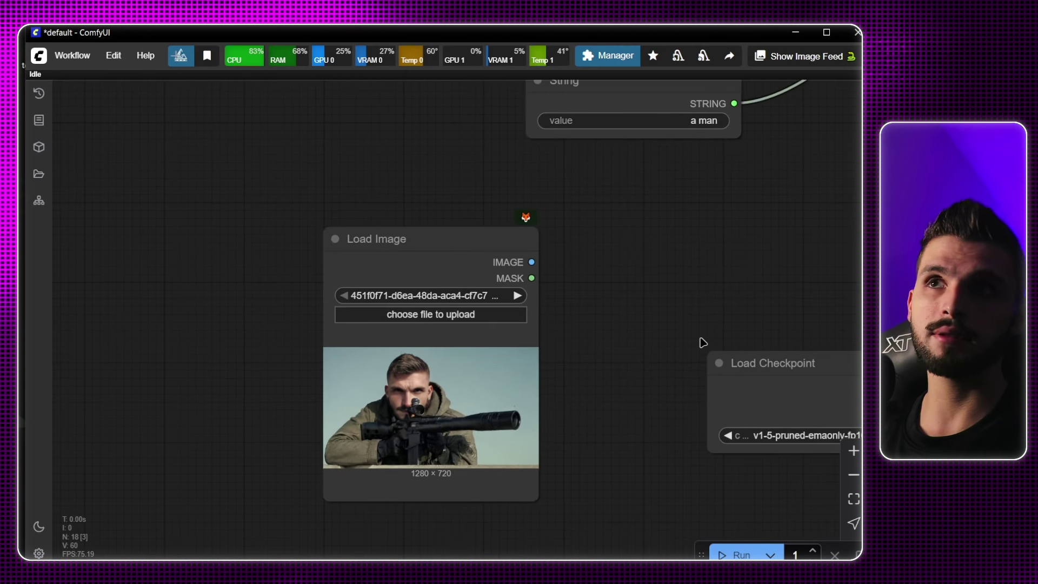
{"action": "scroll", "coordinate": [649, 319], "scroll_direction": "down", "scroll_amount": 5}
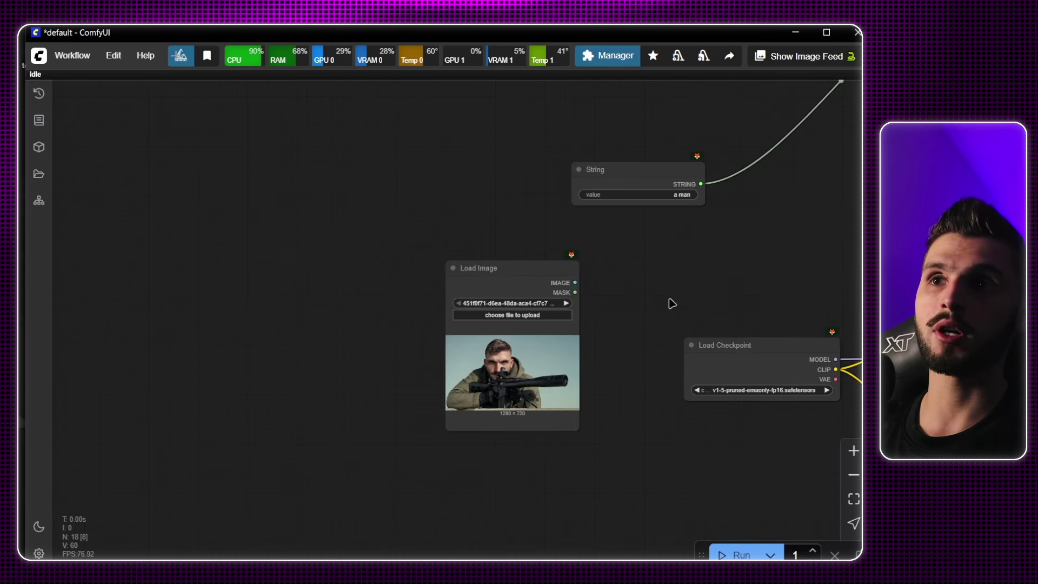
{"action": "left_click_drag", "start_coordinate": [670, 301], "coordinate": [540, 325]}
{"action": "scroll", "coordinate": [606, 271], "scroll_direction": "down", "scroll_amount": 4}
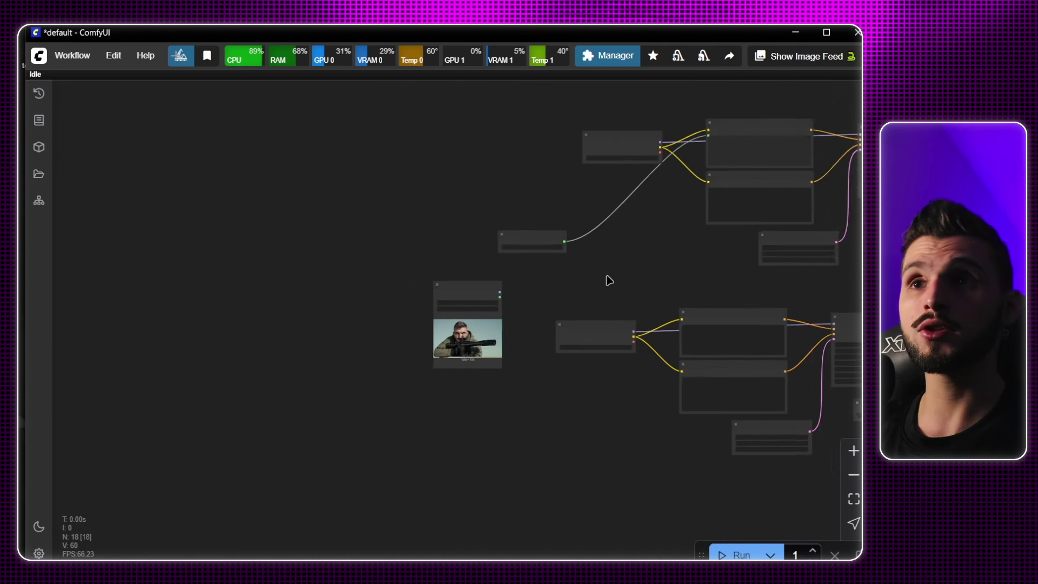
{"action": "left_click_drag", "start_coordinate": [607, 281], "coordinate": [441, 324]}
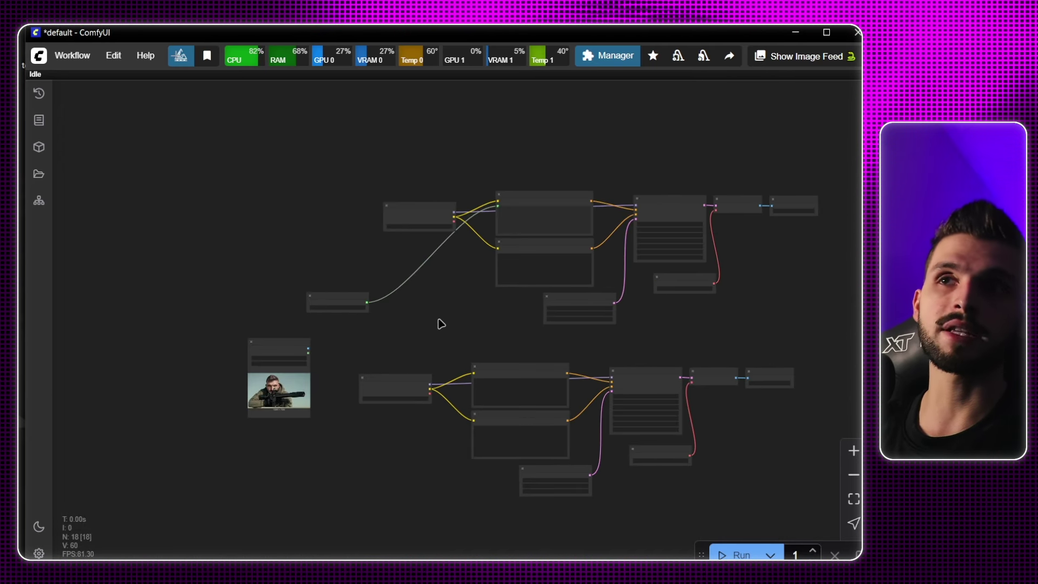
{"action": "scroll", "coordinate": [441, 323], "scroll_direction": "up", "scroll_amount": 3}
{"action": "left_click_drag", "start_coordinate": [440, 323], "coordinate": [644, 269]}
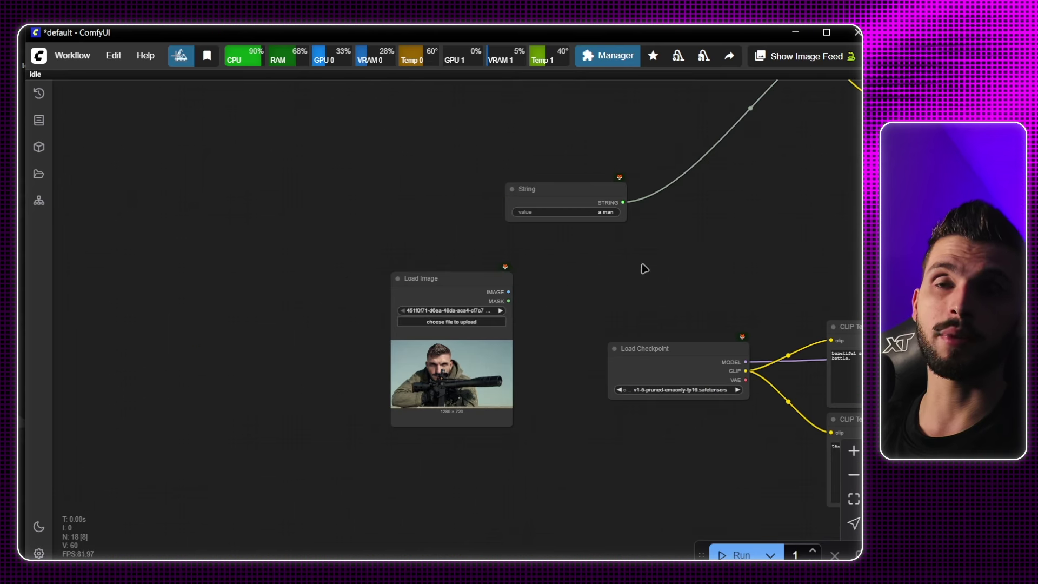
{"action": "scroll", "coordinate": [508, 310], "scroll_direction": "up", "scroll_amount": 2}
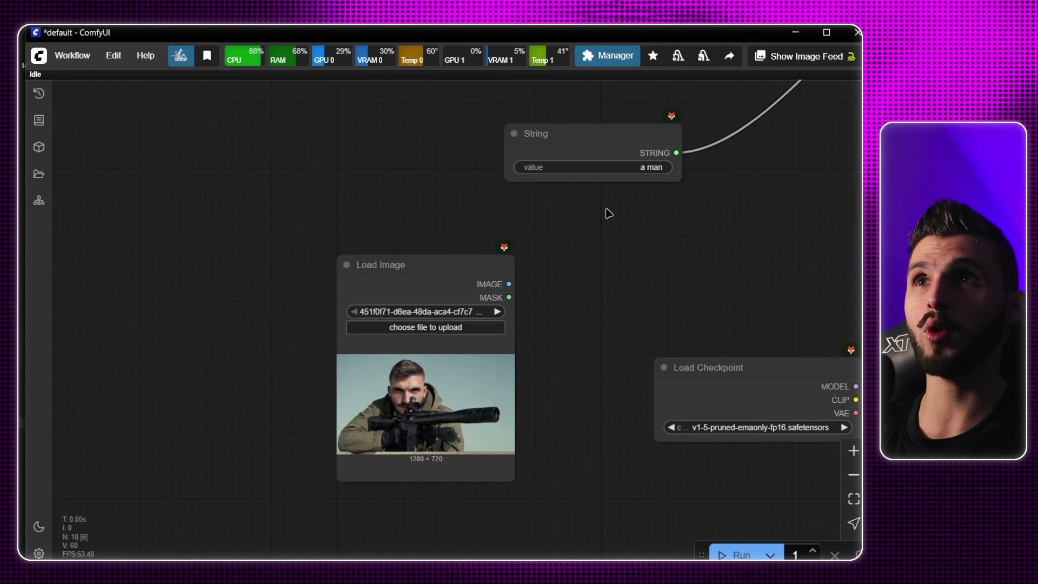
Step: Browse the available node packs in the Custom Nodes Manager, including comfyui_controlnet_aux, and close the manager without installing anything
{"action": "left_click", "coordinate": [607, 56]}
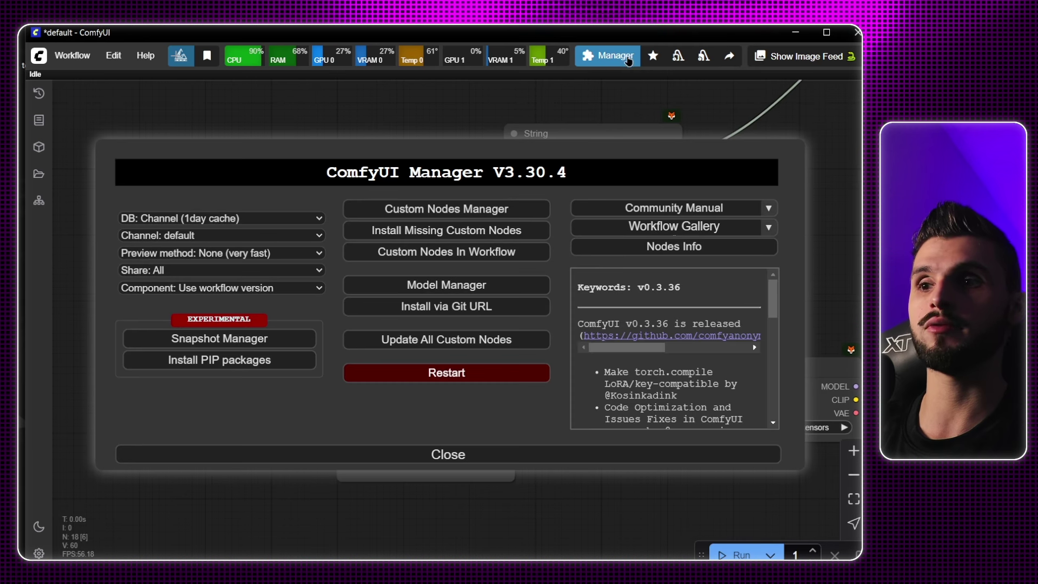
{"action": "left_click", "coordinate": [470, 214]}
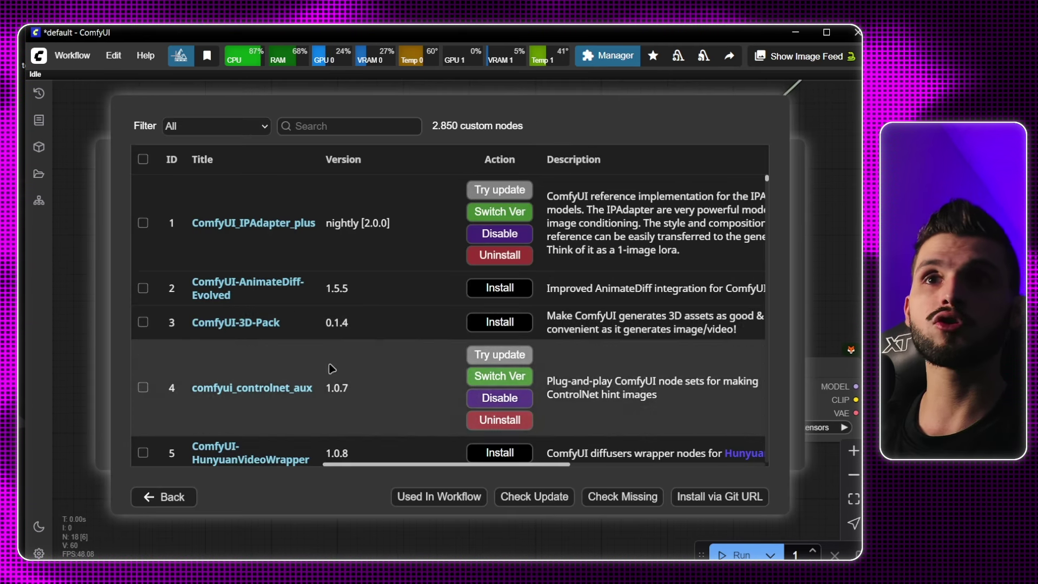
{"action": "scroll", "coordinate": [246, 402], "scroll_direction": "down", "scroll_amount": 5}
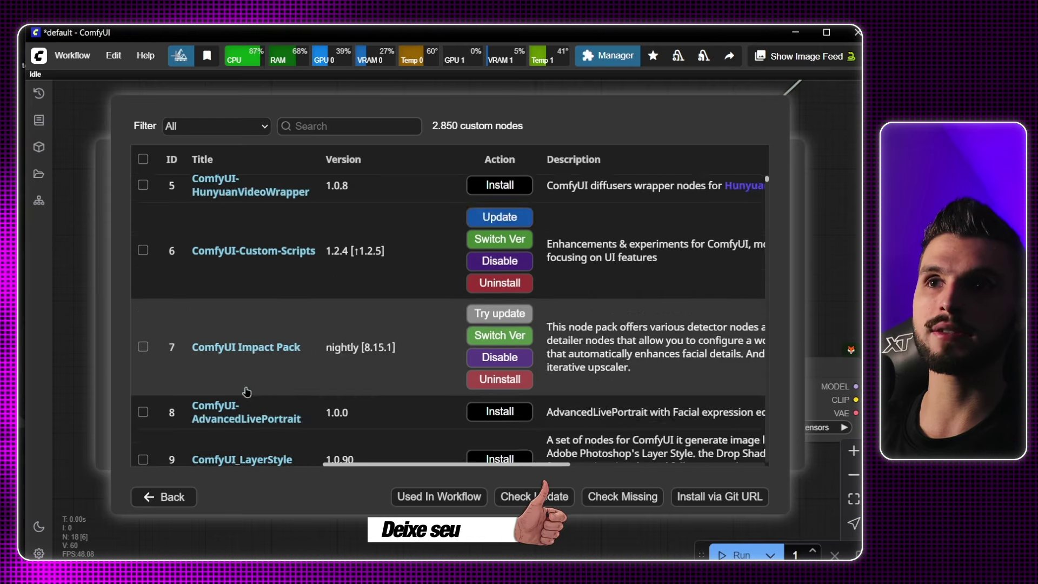
{"action": "scroll", "coordinate": [243, 394], "scroll_direction": "up", "scroll_amount": 2}
{"action": "scroll", "coordinate": [238, 287], "scroll_direction": "up", "scroll_amount": 2}
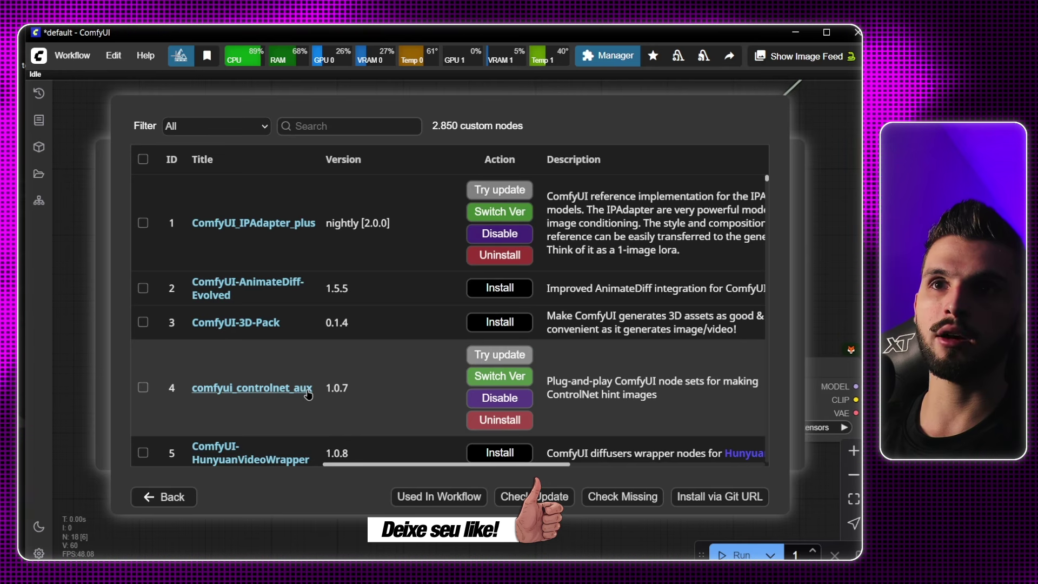
{"action": "left_click", "coordinate": [164, 497]}
{"action": "left_click", "coordinate": [447, 452]}
Step: Filter the node search by the source comfyui_controlnet_aux and browse the nodes in that pack
{"action": "left_click_drag", "start_coordinate": [514, 250], "coordinate": [408, 315]}
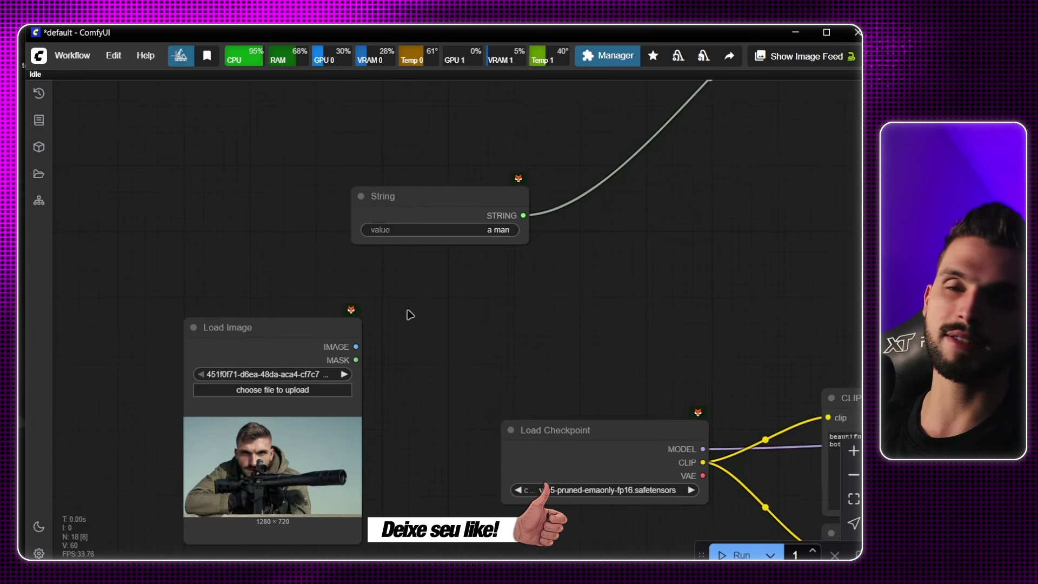
{"action": "double_click", "coordinate": [599, 259]}
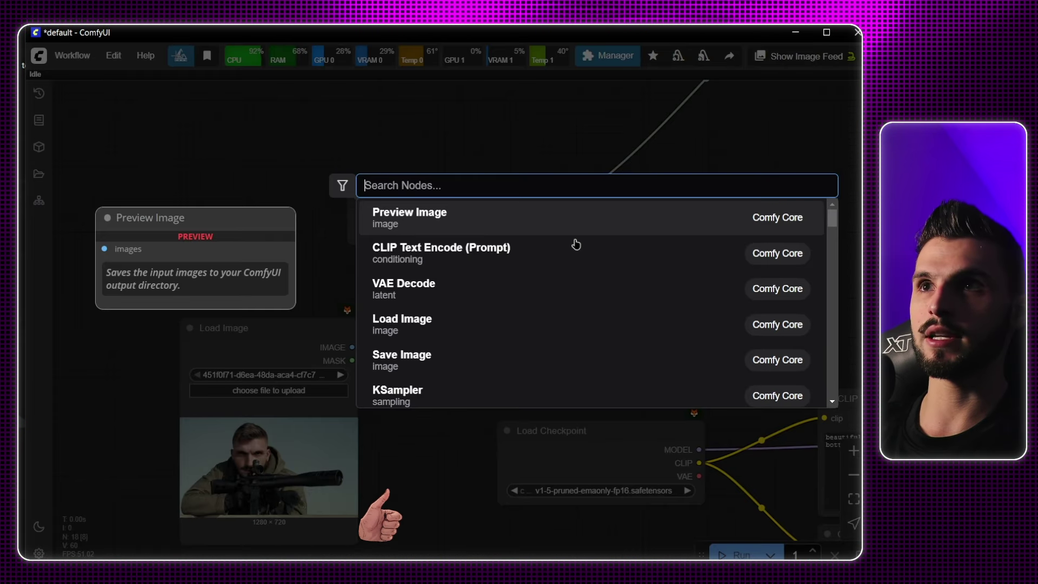
{"action": "left_click", "coordinate": [342, 185]}
{"action": "left_click", "coordinate": [560, 303]}
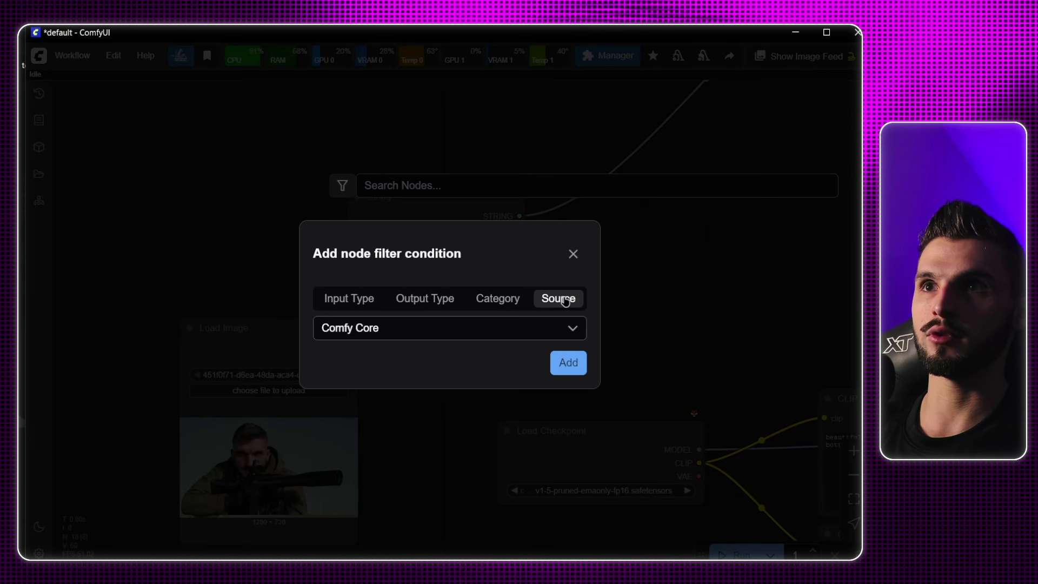
{"action": "left_click", "coordinate": [450, 328]}
{"action": "type", "text": "cont"}
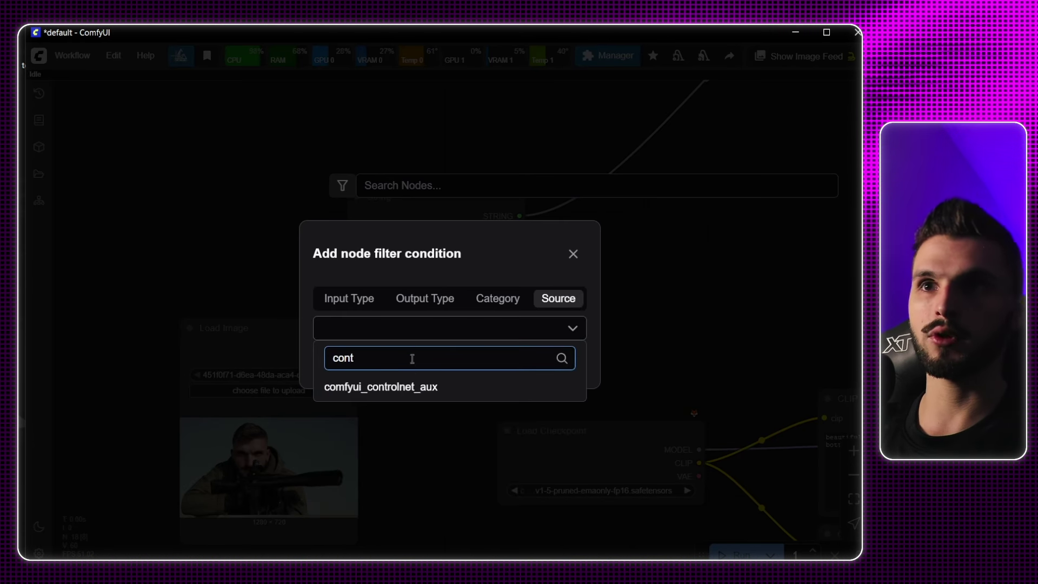
{"action": "left_click", "coordinate": [413, 388]}
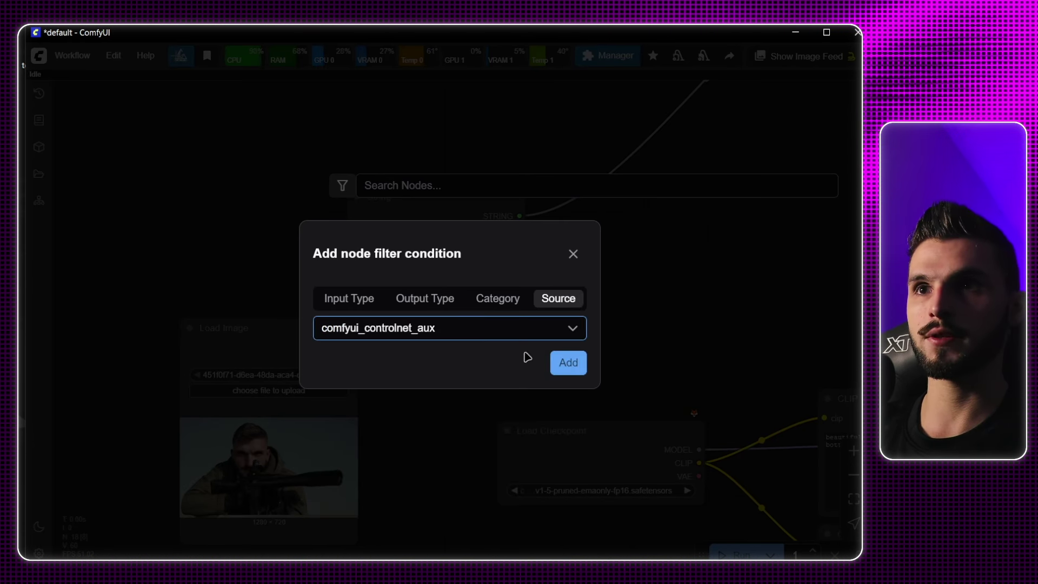
{"action": "left_click", "coordinate": [567, 361]}
{"action": "scroll", "coordinate": [594, 238], "scroll_direction": "down", "scroll_amount": 10}
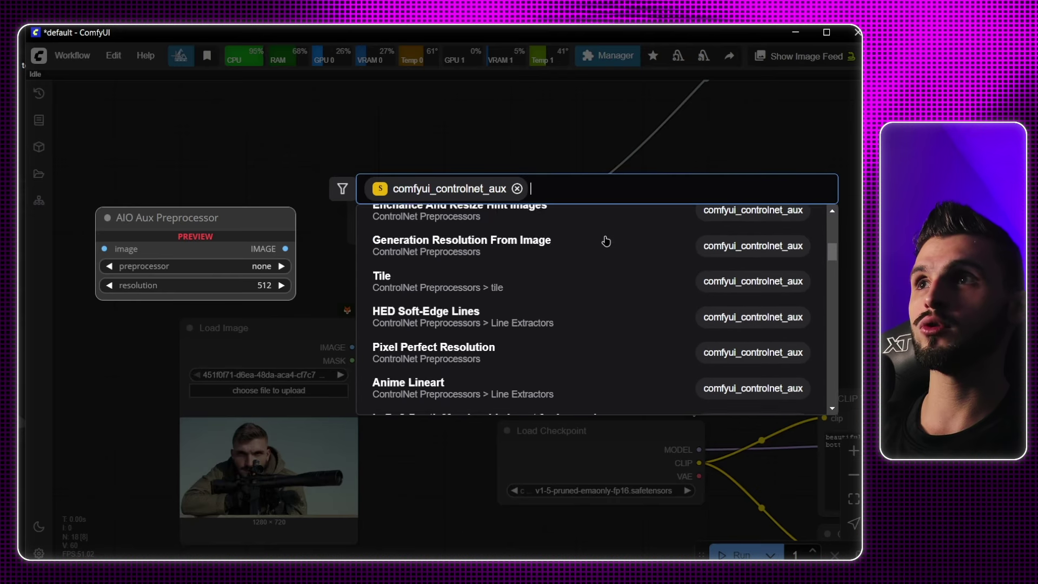
{"action": "scroll", "coordinate": [598, 289], "scroll_direction": "down", "scroll_amount": 15}
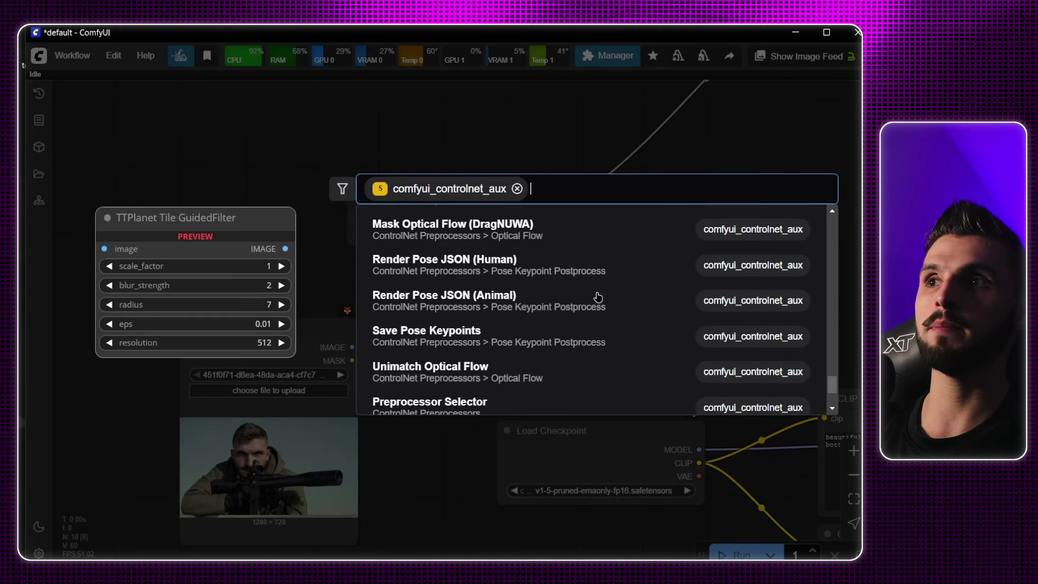
Step: Look through the full list of comfyui_controlnet_aux nodes, from AIO Aux Preprocessor to the pose and optical flow nodes, and close the node search
{"action": "scroll", "coordinate": [597, 296], "scroll_direction": "up", "scroll_amount": 10}
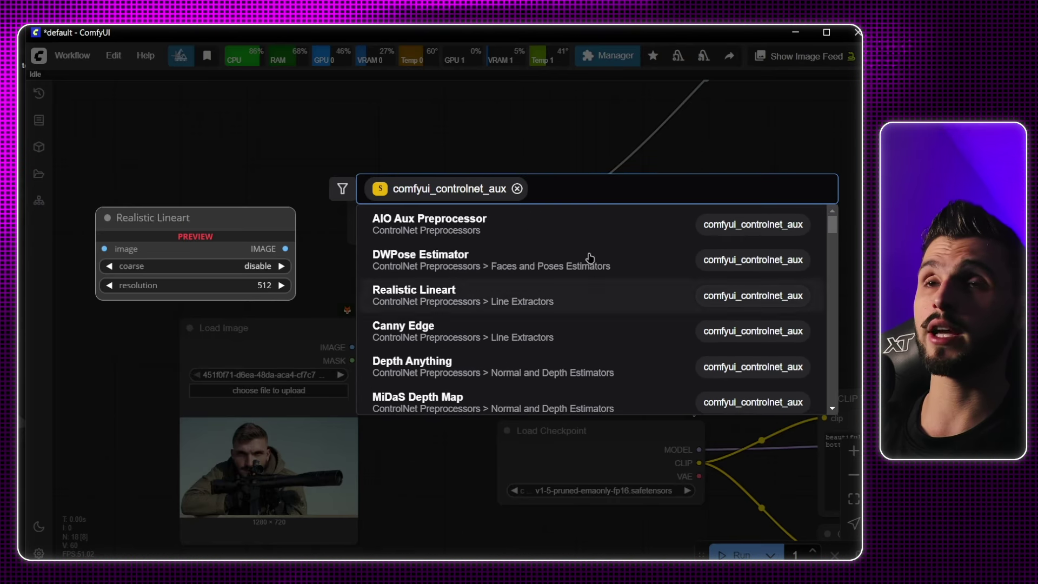
{"action": "scroll", "coordinate": [625, 303], "scroll_direction": "down", "scroll_amount": 1}
{"action": "scroll", "coordinate": [625, 302], "scroll_direction": "down", "scroll_amount": 12}
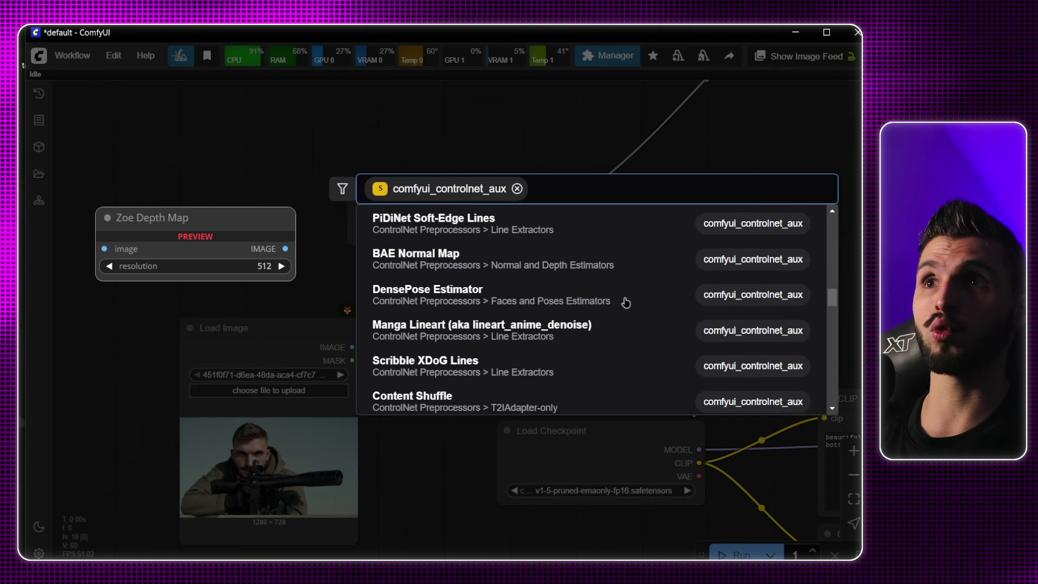
{"action": "scroll", "coordinate": [625, 303], "scroll_direction": "up", "scroll_amount": 2}
{"action": "scroll", "coordinate": [625, 302], "scroll_direction": "up", "scroll_amount": 10}
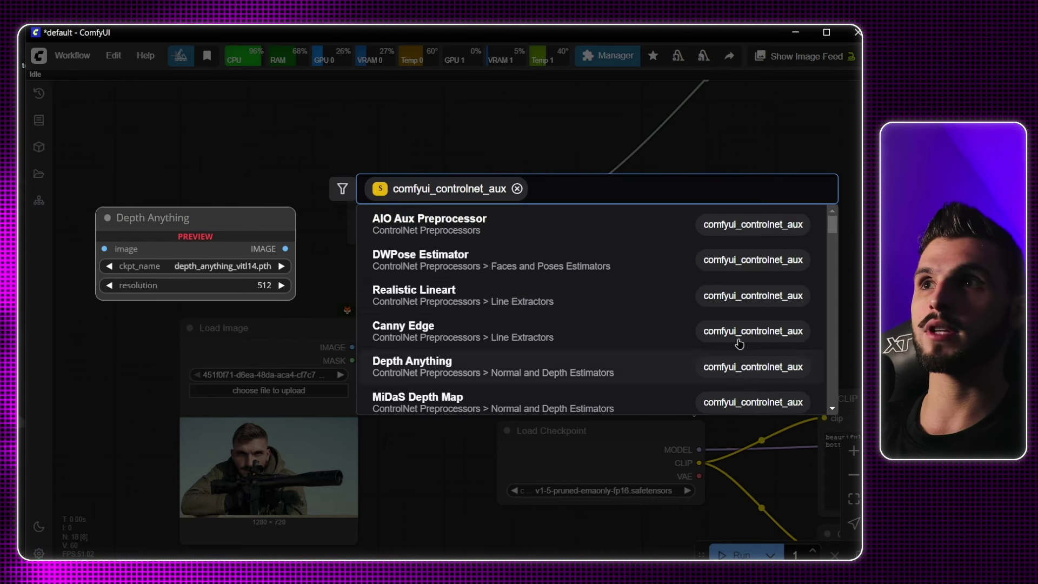
{"action": "scroll", "coordinate": [736, 341], "scroll_direction": "down", "scroll_amount": 6}
{"action": "scroll", "coordinate": [708, 302], "scroll_direction": "up", "scroll_amount": 6}
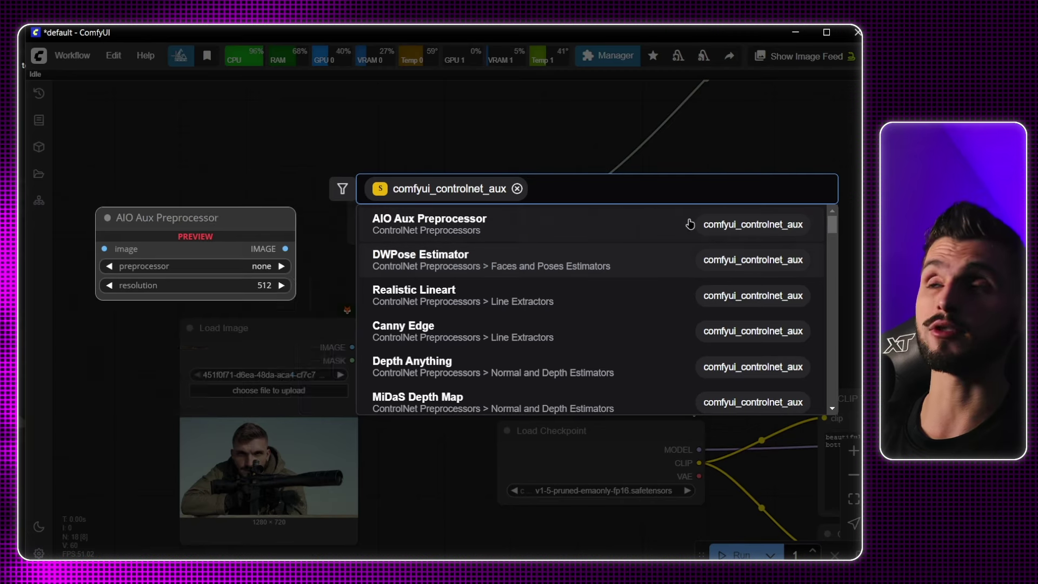
{"action": "key", "text": "Escape"}
Step: Browse the Custom Nodes Manager list from ComfyUI_IPAdapter_plus down to ComfyUI Impact Pack, and close the manager
{"action": "left_click", "coordinate": [607, 55]}
{"action": "left_click", "coordinate": [488, 209]}
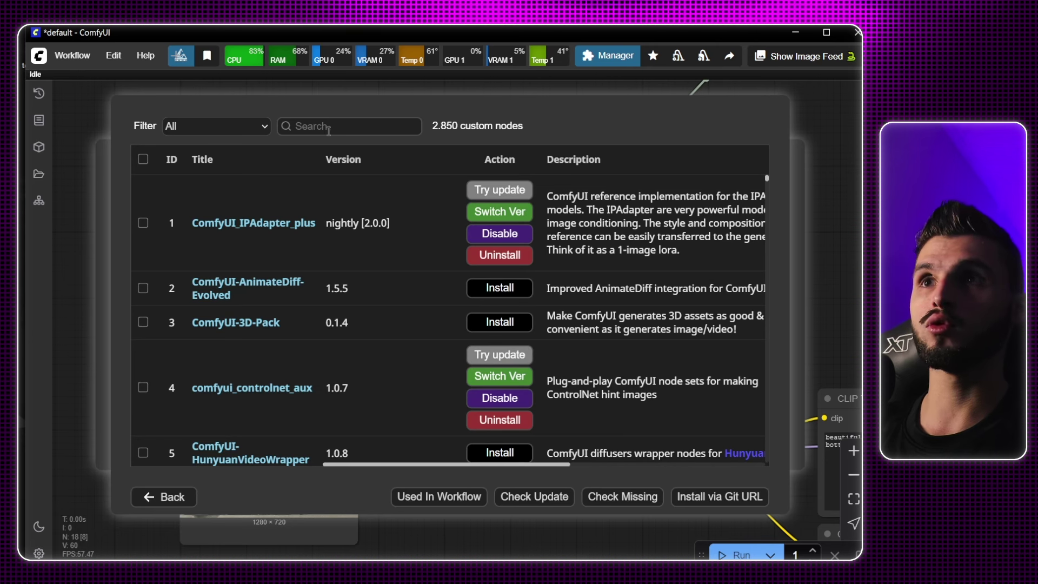
{"action": "scroll", "coordinate": [342, 296], "scroll_direction": "down", "scroll_amount": 5}
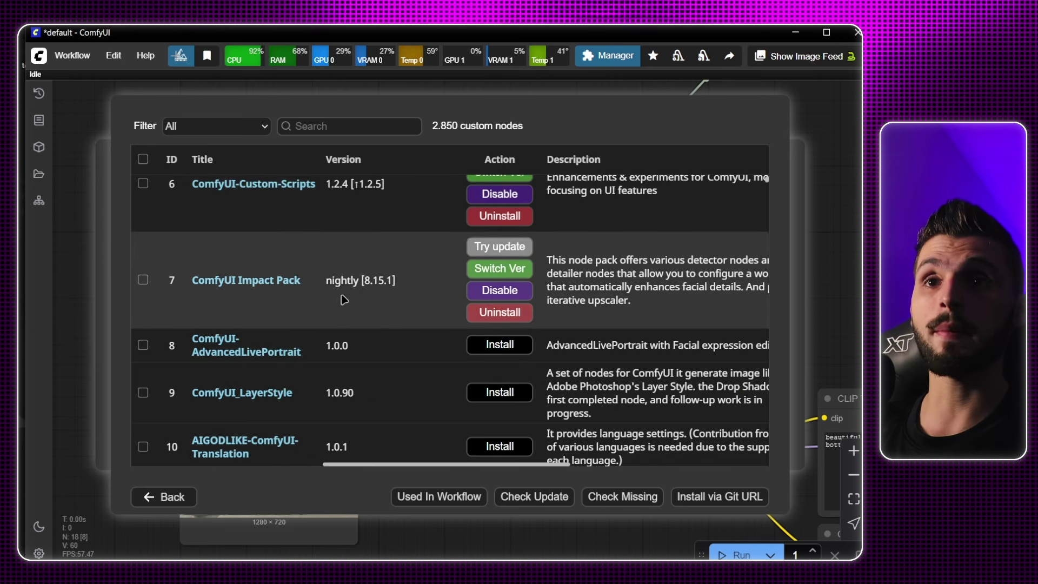
{"action": "scroll", "coordinate": [343, 299], "scroll_direction": "up", "scroll_amount": 5}
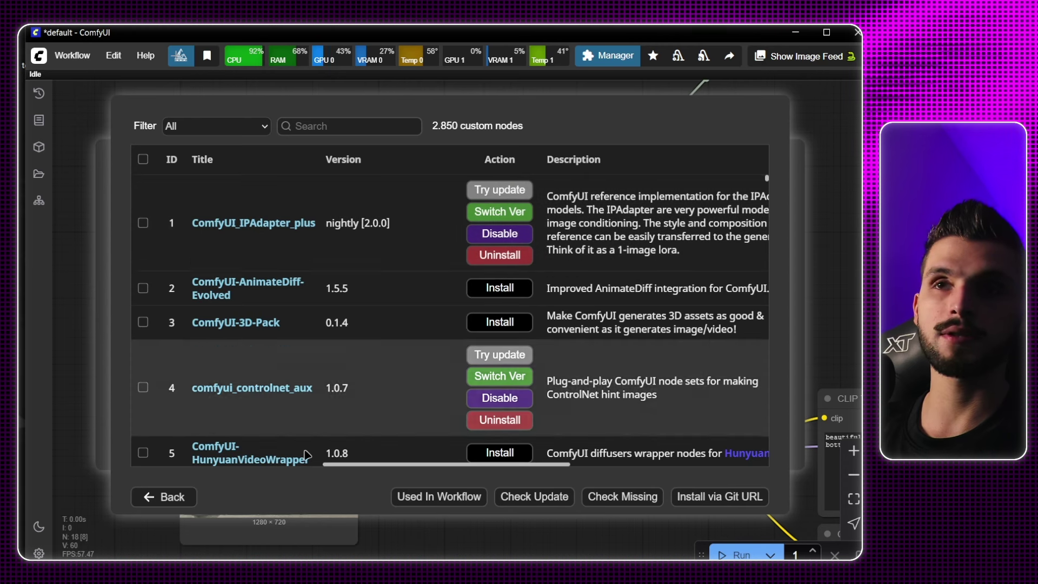
{"action": "left_click", "coordinate": [167, 496]}
{"action": "left_click", "coordinate": [406, 461]}
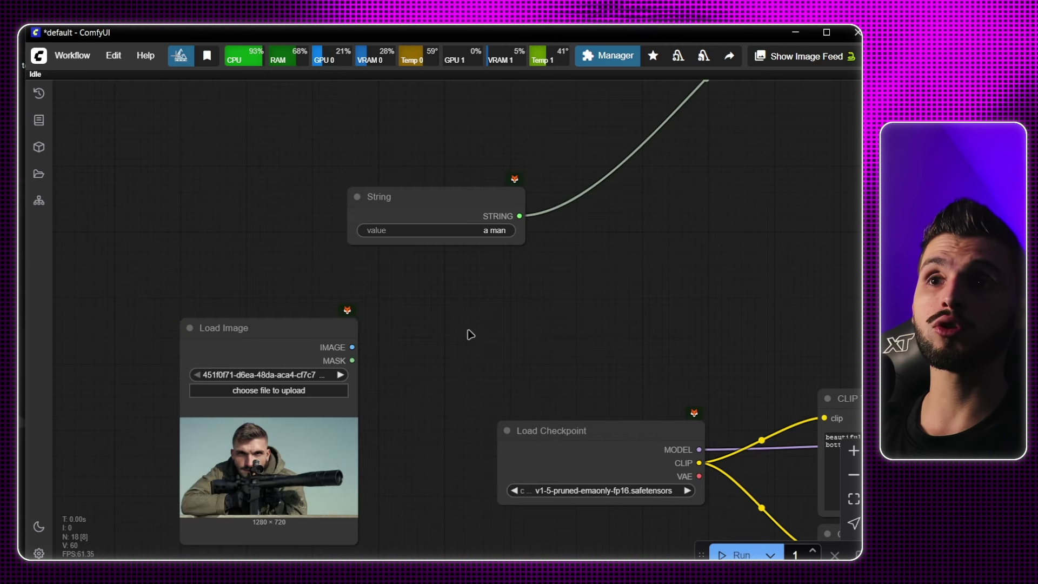
Step: Examine the source badge on the Load Image node and compare it with the String and Load Checkpoint badges
{"action": "left_click_drag", "start_coordinate": [467, 334], "coordinate": [536, 285]}
{"action": "scroll", "coordinate": [483, 304], "scroll_direction": "up", "scroll_amount": 5}
{"action": "left_click", "coordinate": [299, 276]}
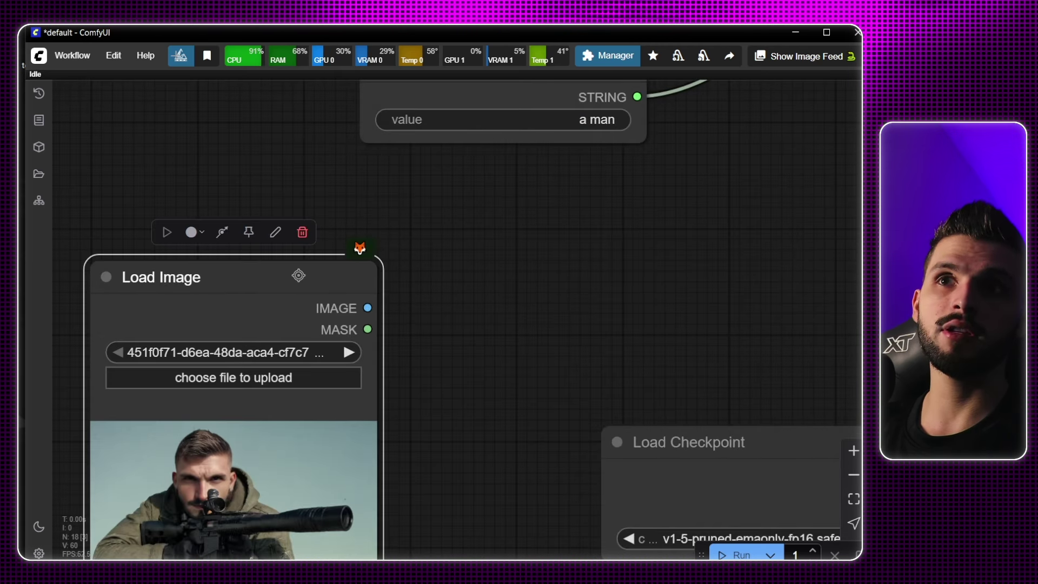
{"action": "scroll", "coordinate": [446, 258], "scroll_direction": "down", "scroll_amount": 5}
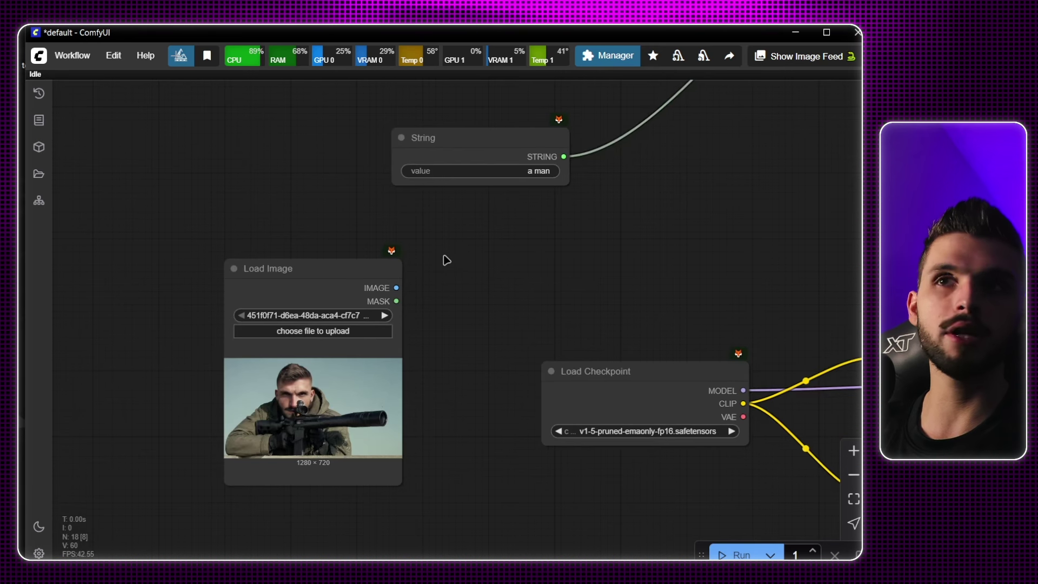
{"action": "left_click_drag", "start_coordinate": [712, 190], "coordinate": [595, 280]}
{"action": "scroll", "coordinate": [595, 281], "scroll_direction": "down", "scroll_amount": 1}
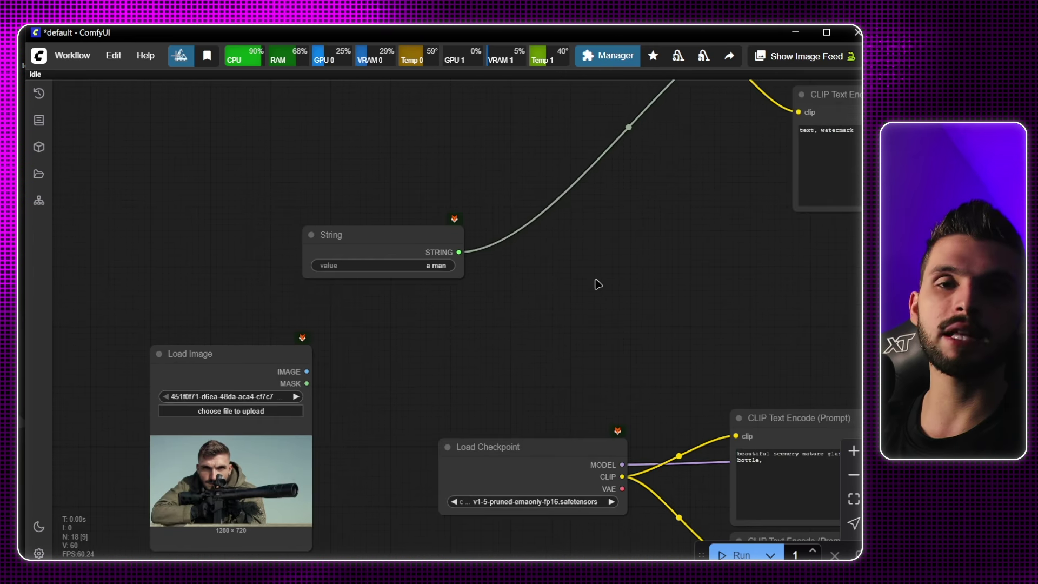
Step: Examine the source badges on the lower workflow's nodes, from Load Checkpoint and the CLIP Text Encode prompts to KSampler and VAE Decode
{"action": "scroll", "coordinate": [511, 171], "scroll_direction": "down", "scroll_amount": 5}
{"action": "left_click_drag", "start_coordinate": [614, 238], "coordinate": [376, 238]}
{"action": "scroll", "coordinate": [417, 327], "scroll_direction": "up", "scroll_amount": 4}
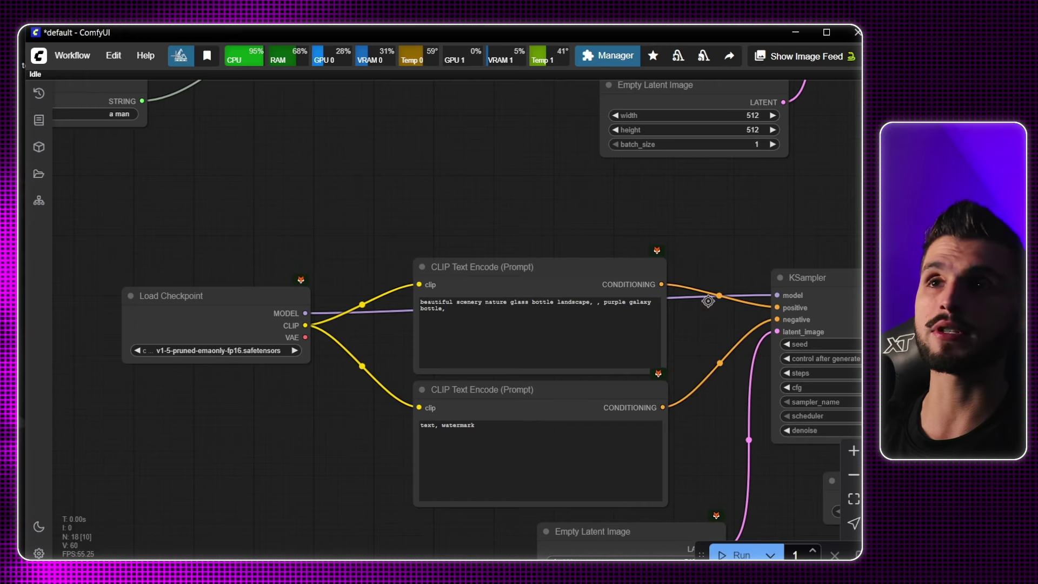
{"action": "left_click_drag", "start_coordinate": [707, 296], "coordinate": [520, 276]}
{"action": "scroll", "coordinate": [519, 275], "scroll_direction": "down", "scroll_amount": 5}
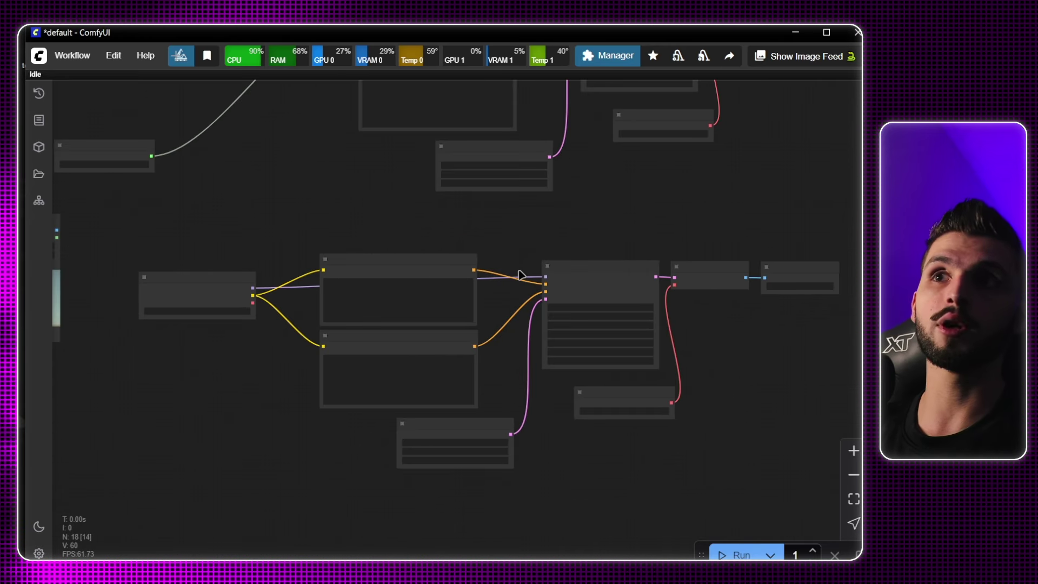
{"action": "scroll", "coordinate": [600, 305], "scroll_direction": "up", "scroll_amount": 6}
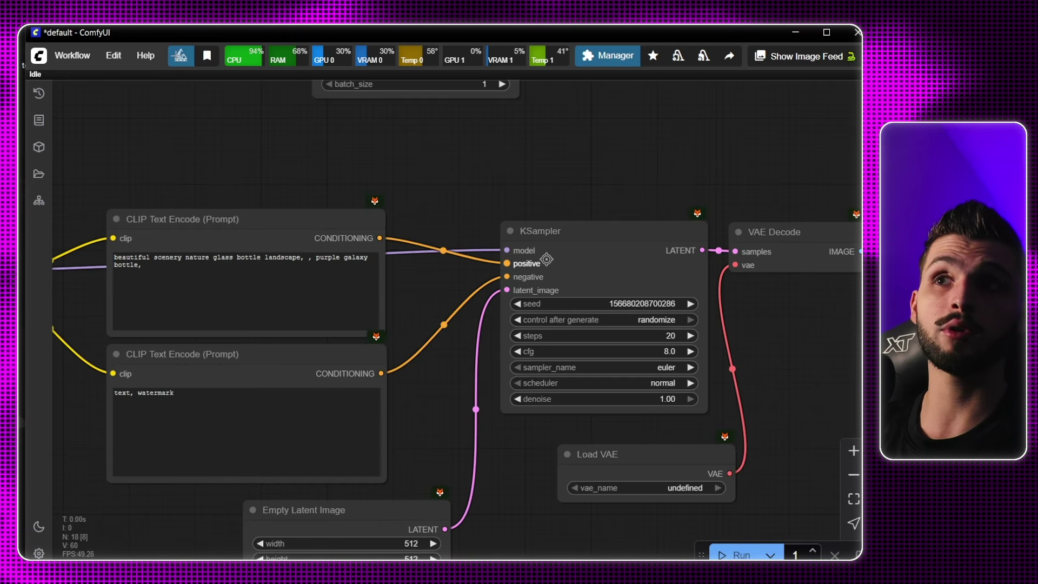
{"action": "left_click_drag", "start_coordinate": [589, 303], "coordinate": [589, 304]}
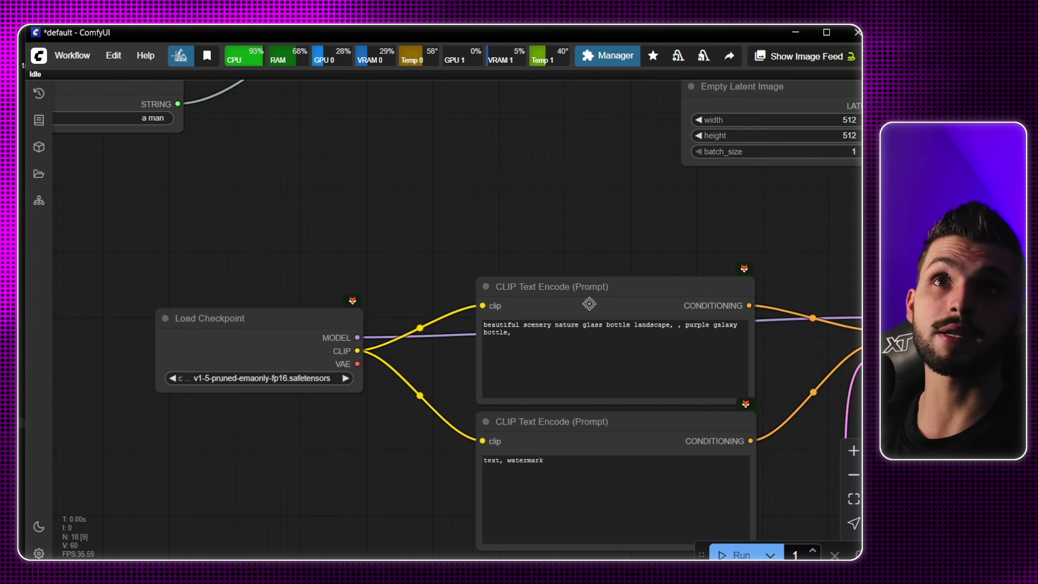
{"action": "scroll", "coordinate": [589, 304], "scroll_direction": "down", "scroll_amount": 6}
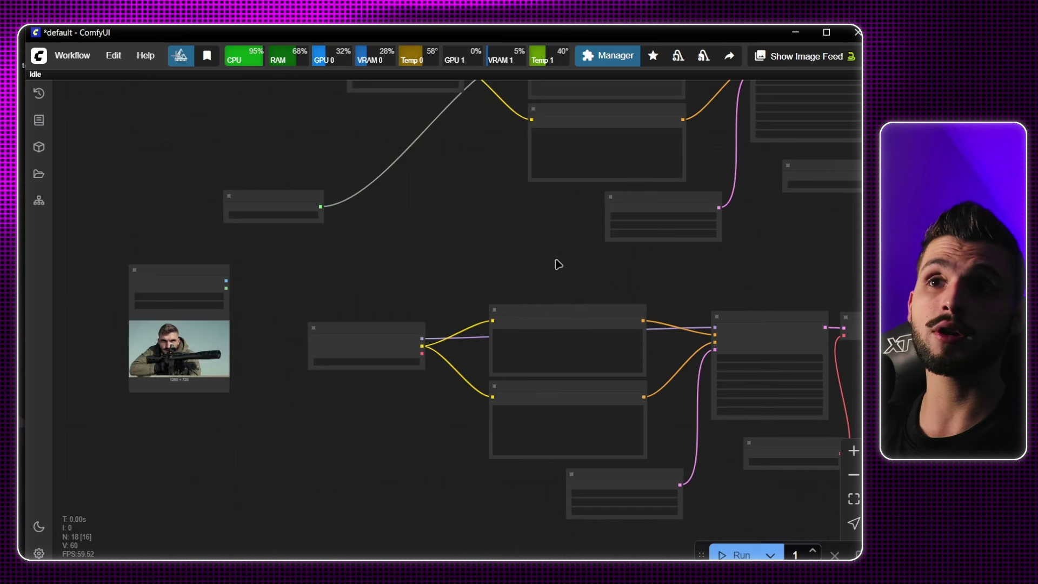
{"action": "left_click_drag", "start_coordinate": [552, 264], "coordinate": [451, 271]}
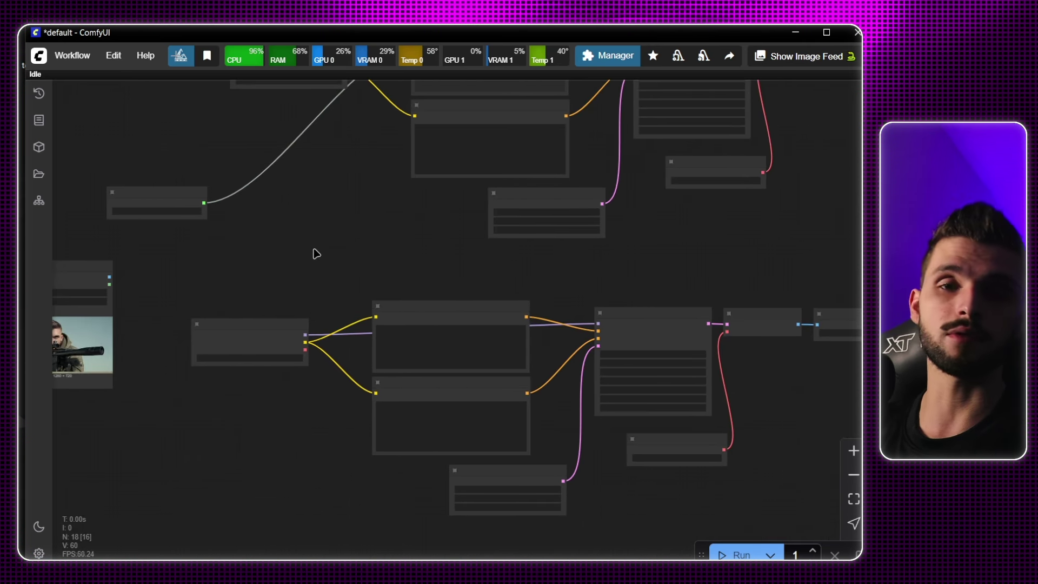
Step: Search for "video com" and add a Video Combine node from comfyui-videohelpersuite in the empty space beside Load Image
{"action": "left_click_drag", "start_coordinate": [316, 254], "coordinate": [577, 254]}
{"action": "scroll", "coordinate": [400, 261], "scroll_direction": "up", "scroll_amount": 5}
{"action": "left_click_drag", "start_coordinate": [406, 262], "coordinate": [482, 251]}
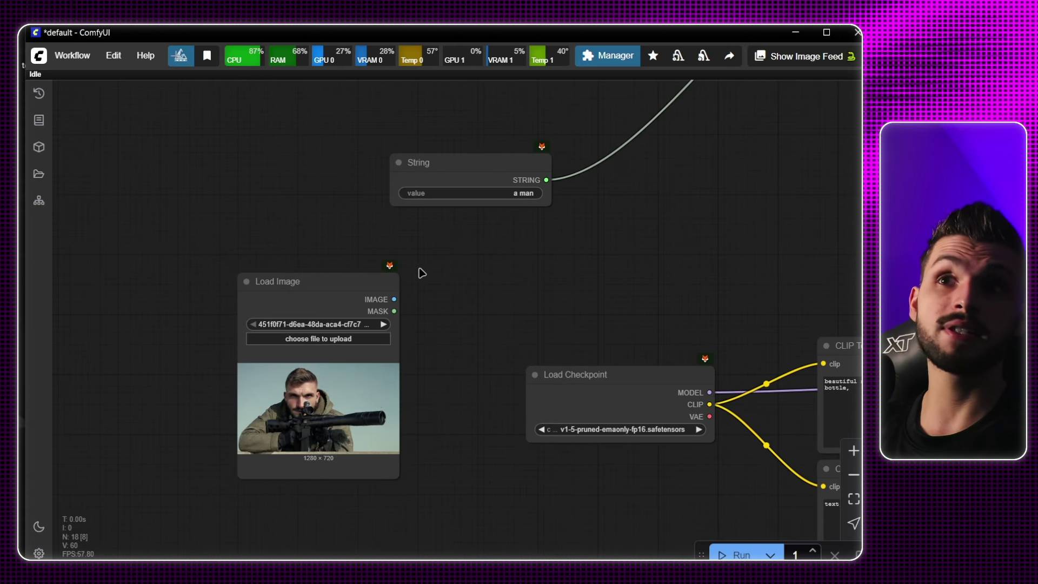
{"action": "left_click_drag", "start_coordinate": [433, 274], "coordinate": [583, 283]}
{"action": "left_click_drag", "start_coordinate": [434, 309], "coordinate": [232, 294]}
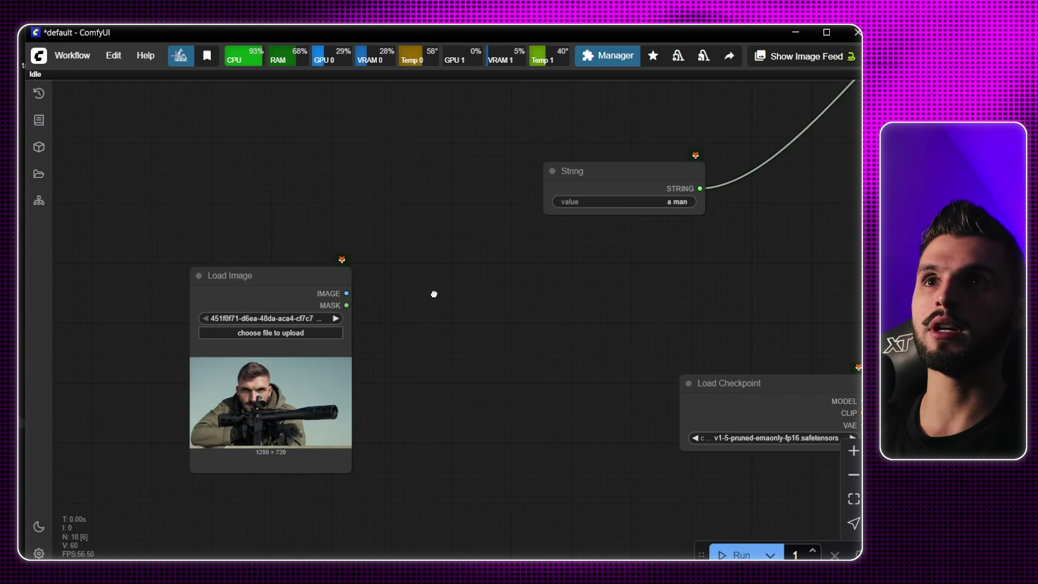
{"action": "double_click", "coordinate": [434, 298]}
{"action": "type", "text": "video com"}
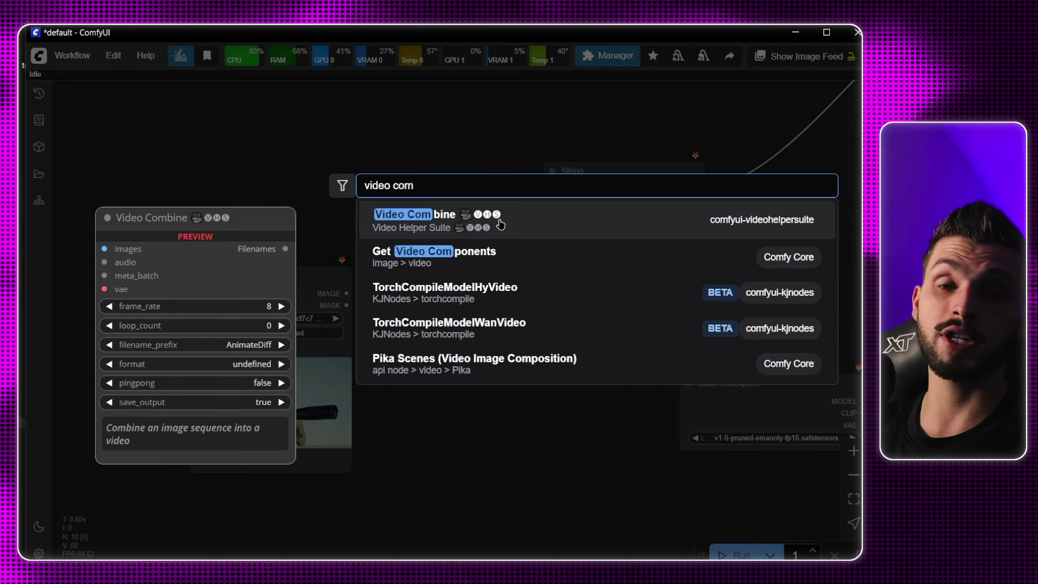
{"action": "left_click", "coordinate": [500, 224]}
Step: Inspect the Video Combine node and its source badge, comparing it with the badges on the neighbouring nodes
{"action": "scroll", "coordinate": [495, 320], "scroll_direction": "up", "scroll_amount": 5}
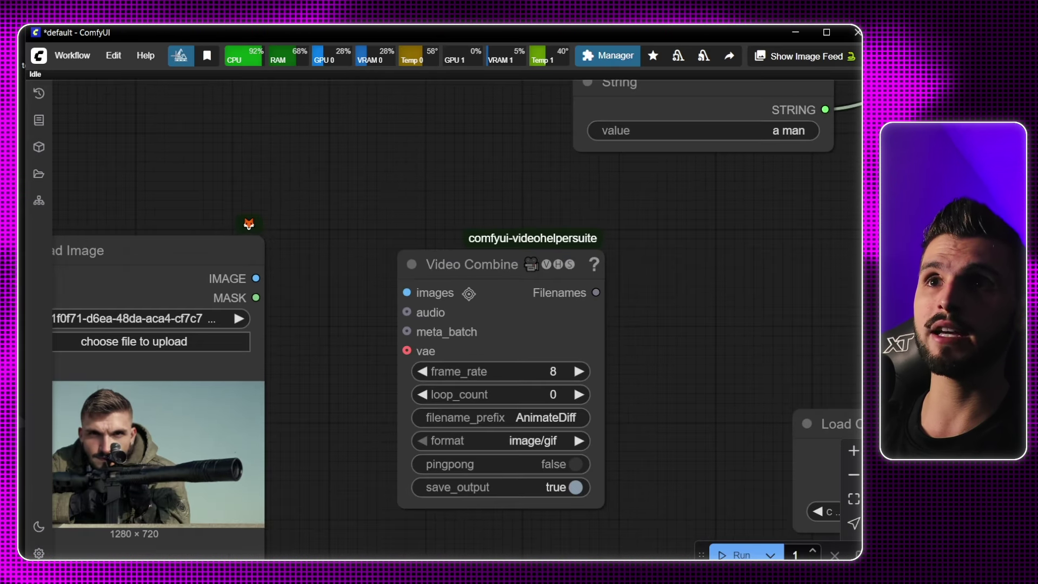
{"action": "scroll", "coordinate": [582, 286], "scroll_direction": "down", "scroll_amount": 4}
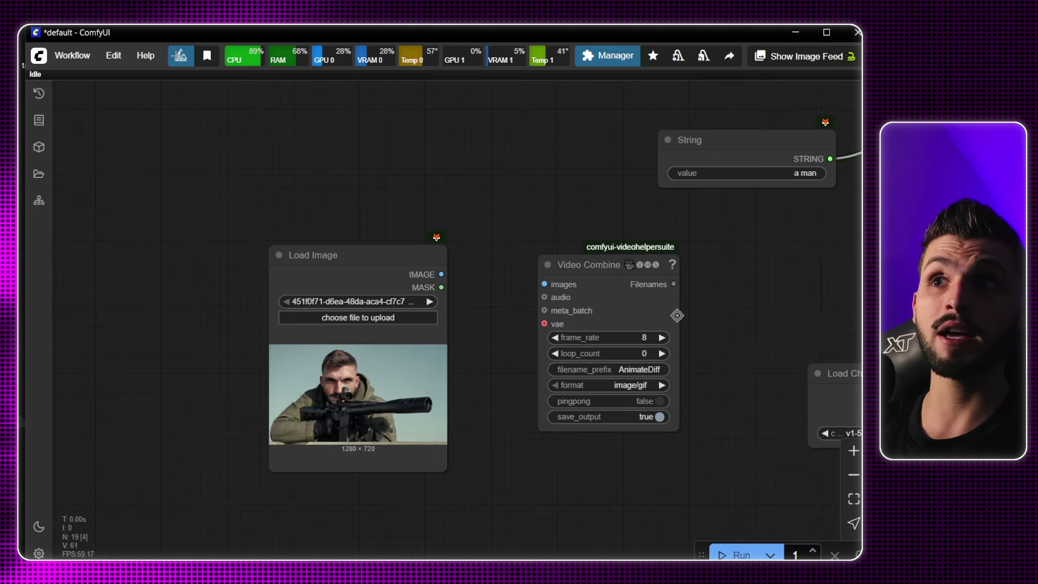
{"action": "scroll", "coordinate": [746, 365], "scroll_direction": "down", "scroll_amount": 4}
{"action": "scroll", "coordinate": [744, 363], "scroll_direction": "up", "scroll_amount": 6}
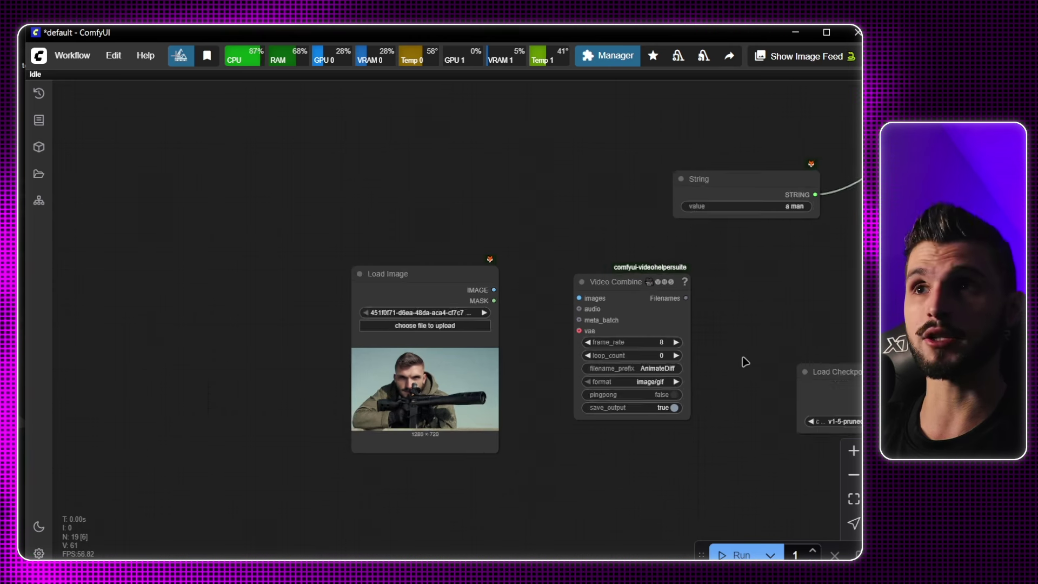
{"action": "scroll", "coordinate": [598, 303], "scroll_direction": "up", "scroll_amount": 4}
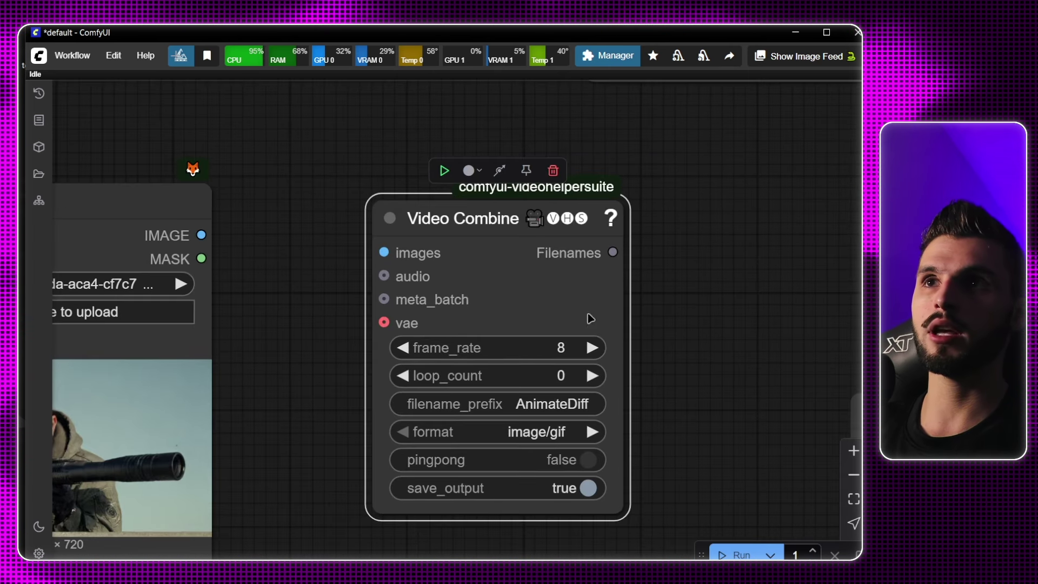
{"action": "scroll", "coordinate": [585, 310], "scroll_direction": "down", "scroll_amount": 5}
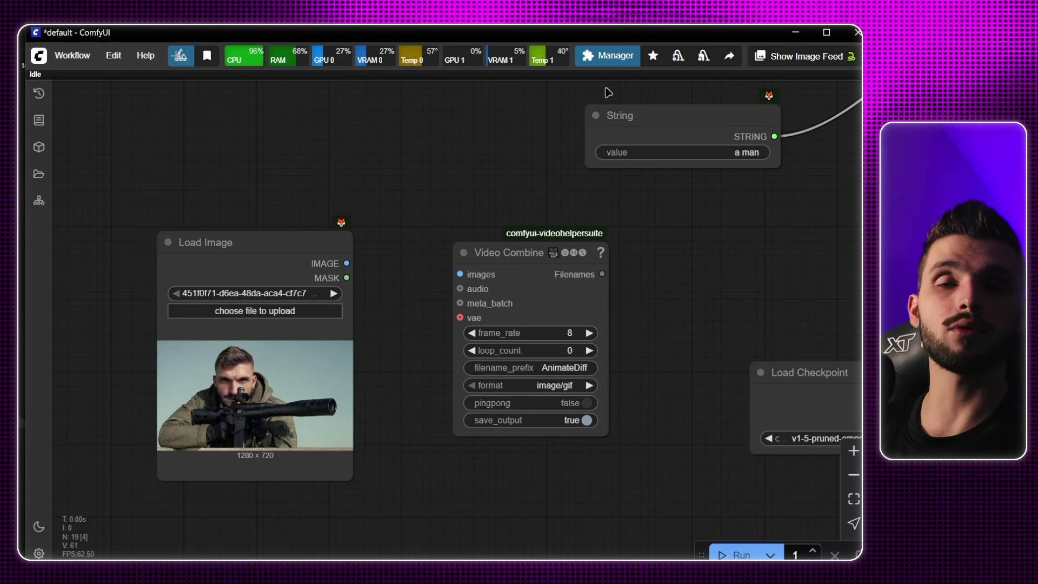
{"action": "scroll", "coordinate": [531, 315], "scroll_direction": "up", "scroll_amount": 5}
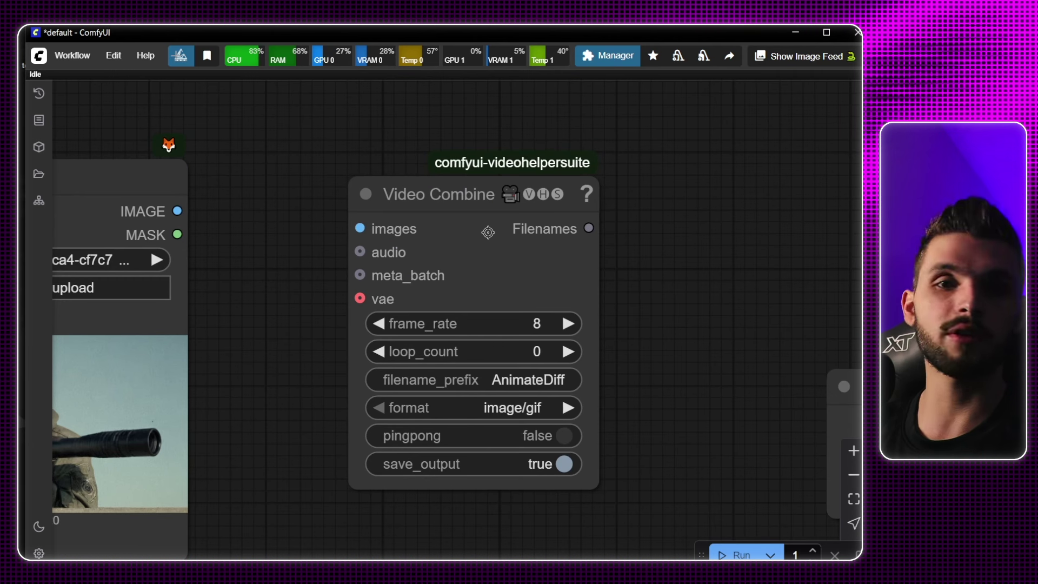
{"action": "left_click", "coordinate": [413, 217]}
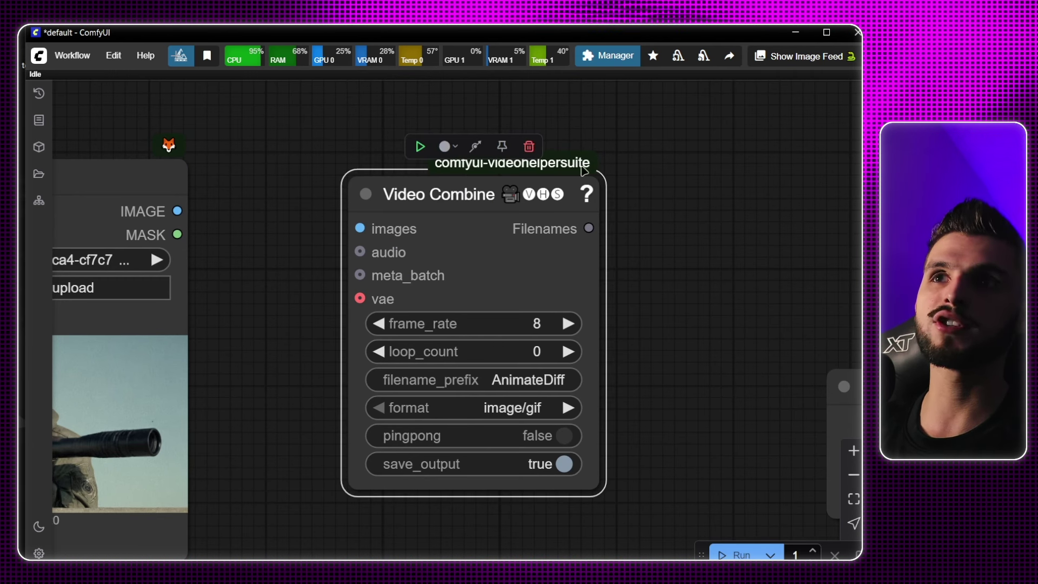
{"action": "left_click", "coordinate": [624, 203]}
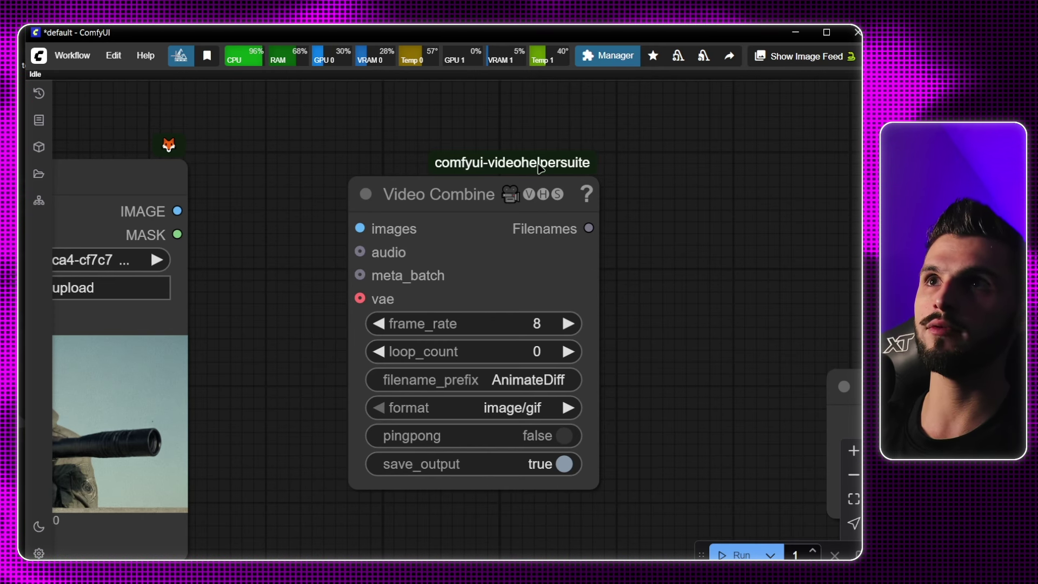
Step: Open the Custom Nodes Manager to show where node packs are installed, and close it without changing anything
{"action": "left_click", "coordinate": [608, 56]}
{"action": "left_click", "coordinate": [421, 210]}
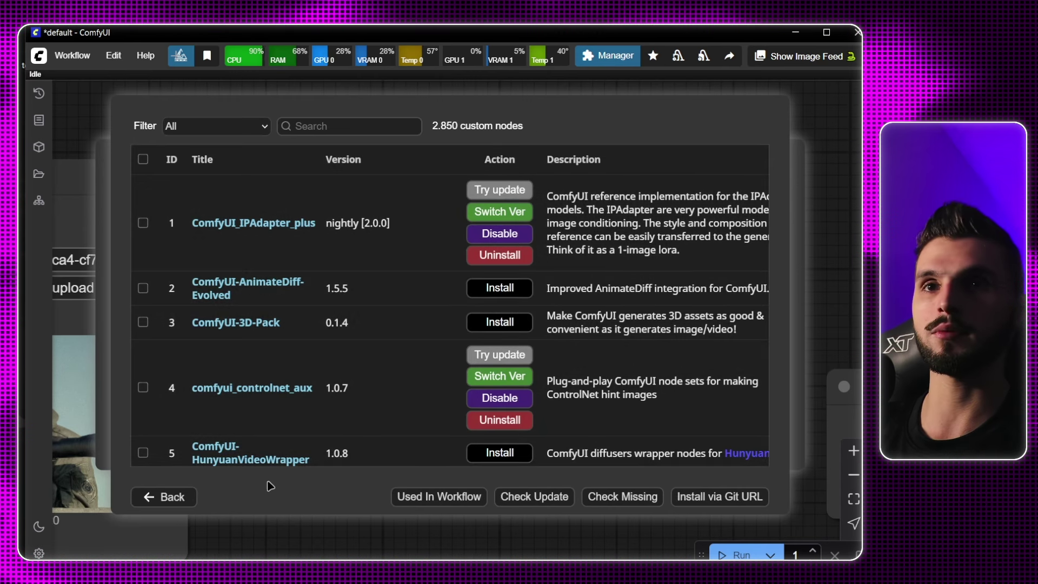
{"action": "left_click", "coordinate": [176, 506]}
{"action": "left_click", "coordinate": [394, 454]}
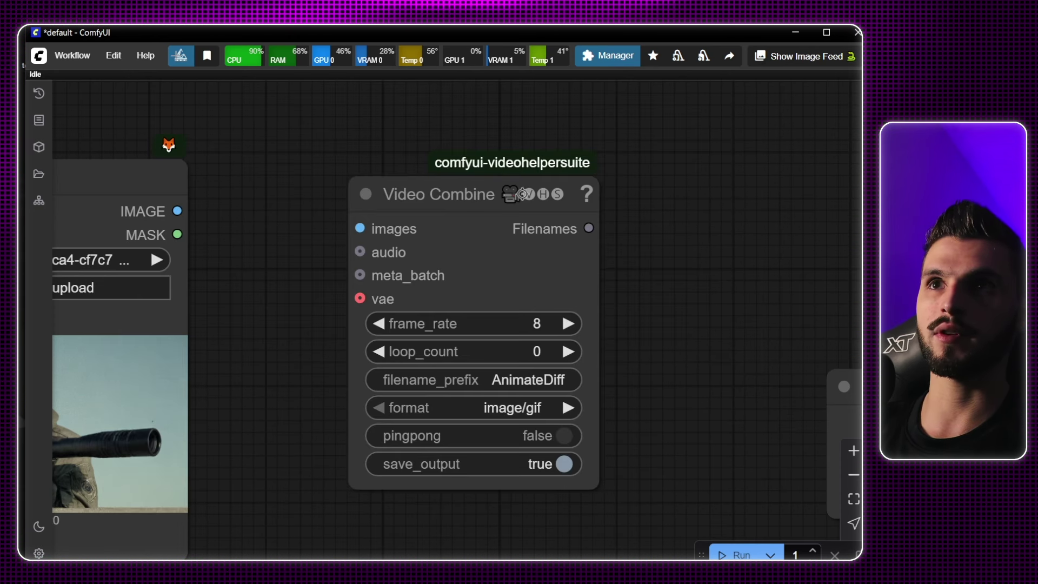
Step: Delete the entire upper workflow together with its String node, keeping the lower workflow, Load Image and Video Combine
{"action": "scroll", "coordinate": [458, 368], "scroll_direction": "down", "scroll_amount": 5}
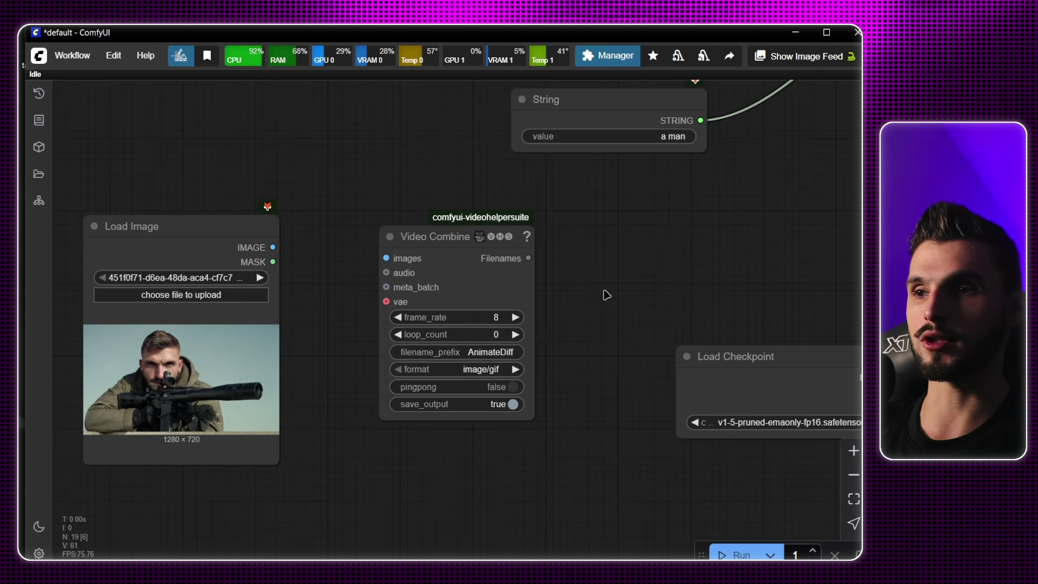
{"action": "scroll", "coordinate": [594, 293], "scroll_direction": "down", "scroll_amount": 8}
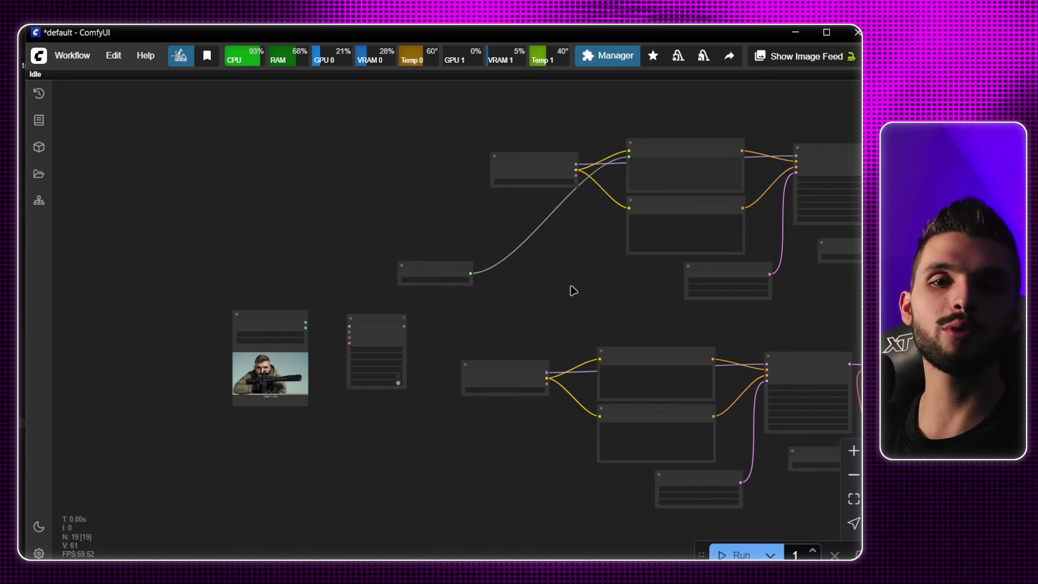
{"action": "scroll", "coordinate": [573, 290], "scroll_direction": "right", "scroll_amount": 2}
{"action": "scroll", "coordinate": [540, 301], "scroll_direction": "right", "scroll_amount": 5}
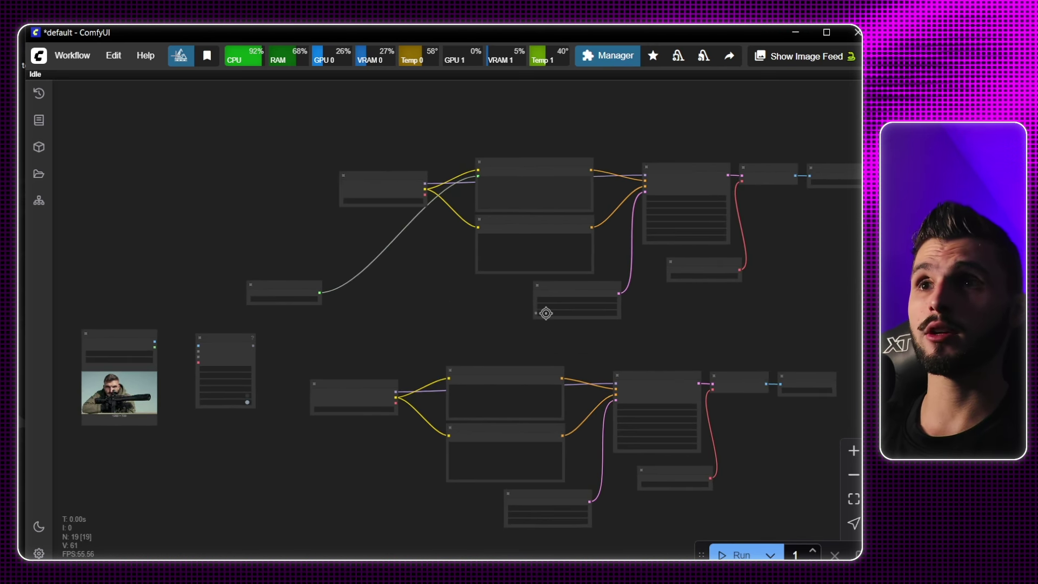
{"action": "scroll", "coordinate": [530, 324], "scroll_direction": "down", "scroll_amount": 2}
{"action": "scroll", "coordinate": [456, 294], "scroll_direction": "up", "scroll_amount": 2}
{"action": "scroll", "coordinate": [456, 294], "scroll_direction": "right", "scroll_amount": 2}
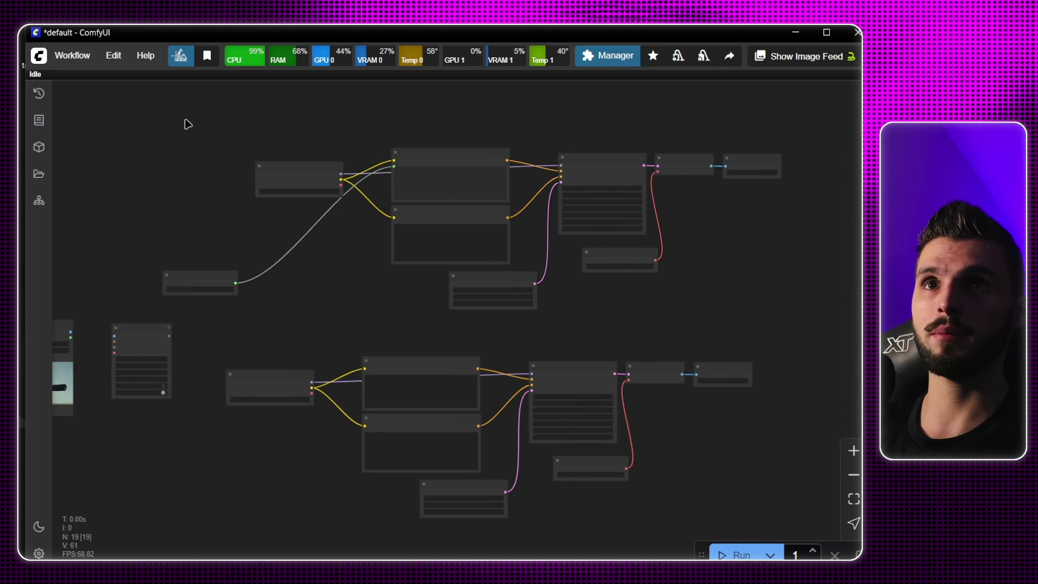
{"action": "left_click_drag", "start_coordinate": [184, 117], "coordinate": [741, 301]}
{"action": "key", "text": "Delete"}
{"action": "scroll", "coordinate": [702, 243], "scroll_direction": "down", "scroll_amount": 2}
{"action": "scroll", "coordinate": [702, 243], "scroll_direction": "left", "scroll_amount": 2}
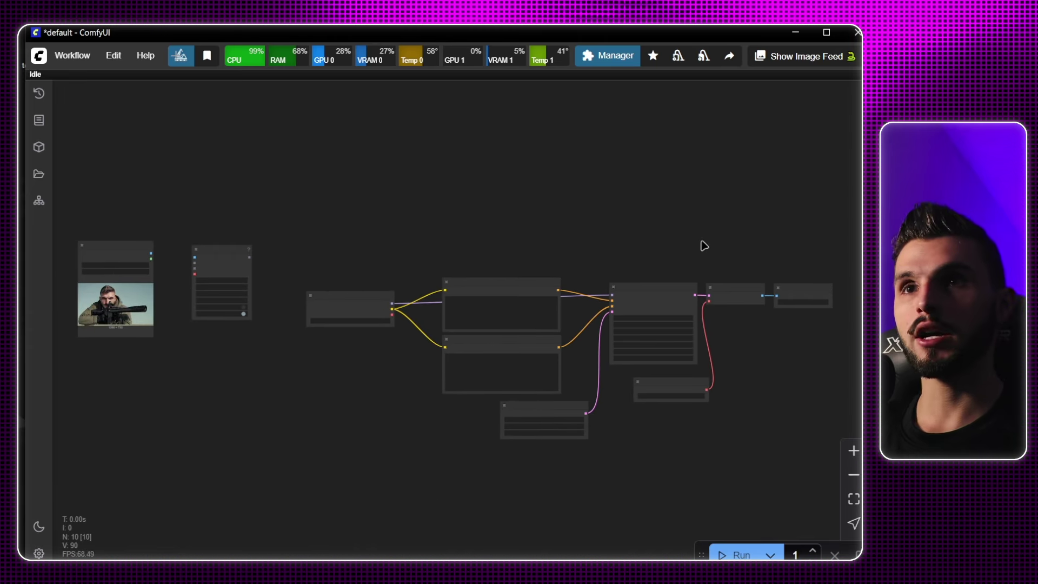
Step: Examine the remaining text-to-image workflow from Load Checkpoint through both CLIP Text Encode nodes and KSampler to Save Image
{"action": "scroll", "coordinate": [654, 340], "scroll_direction": "up", "scroll_amount": 3}
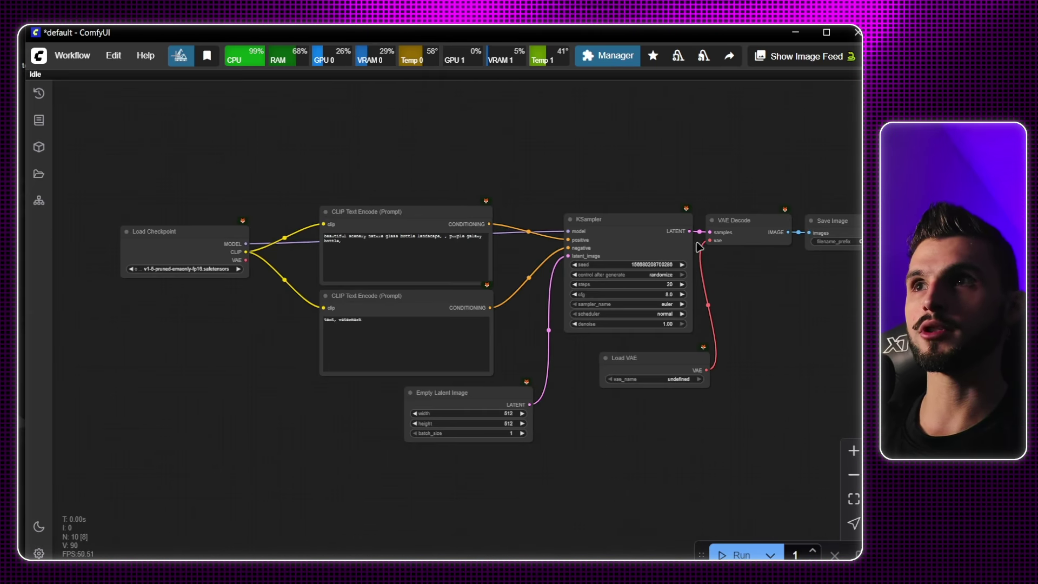
{"action": "scroll", "coordinate": [699, 247], "scroll_direction": "right", "scroll_amount": 2}
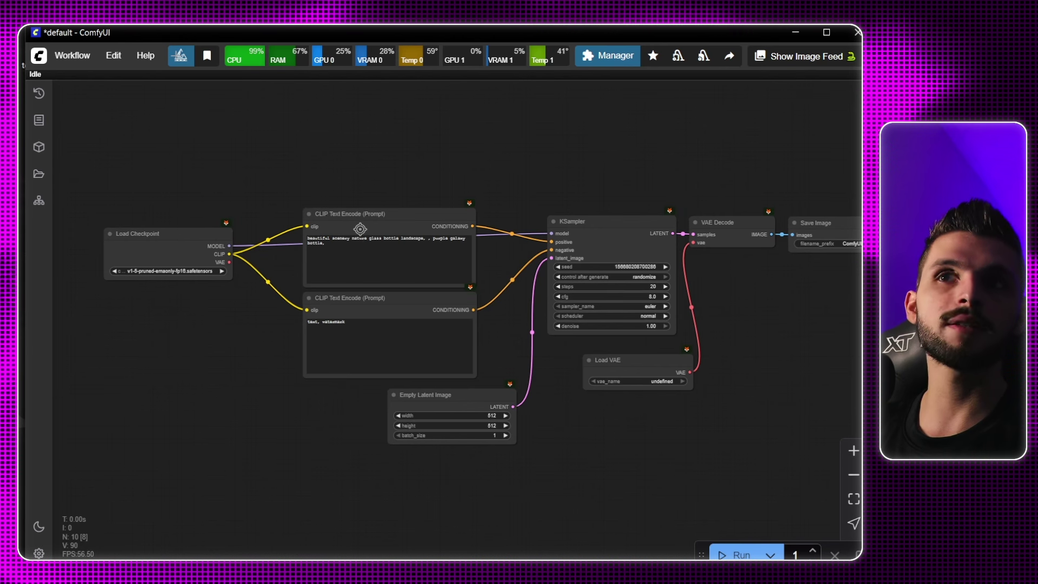
{"action": "scroll", "coordinate": [359, 229], "scroll_direction": "up", "scroll_amount": 5}
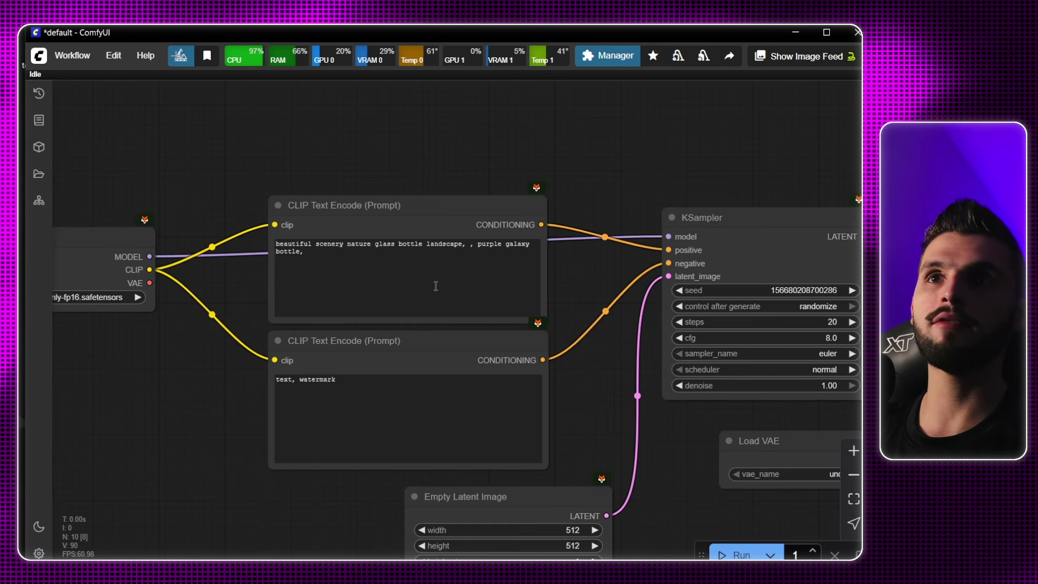
{"action": "scroll", "coordinate": [484, 169], "scroll_direction": "left", "scroll_amount": 5}
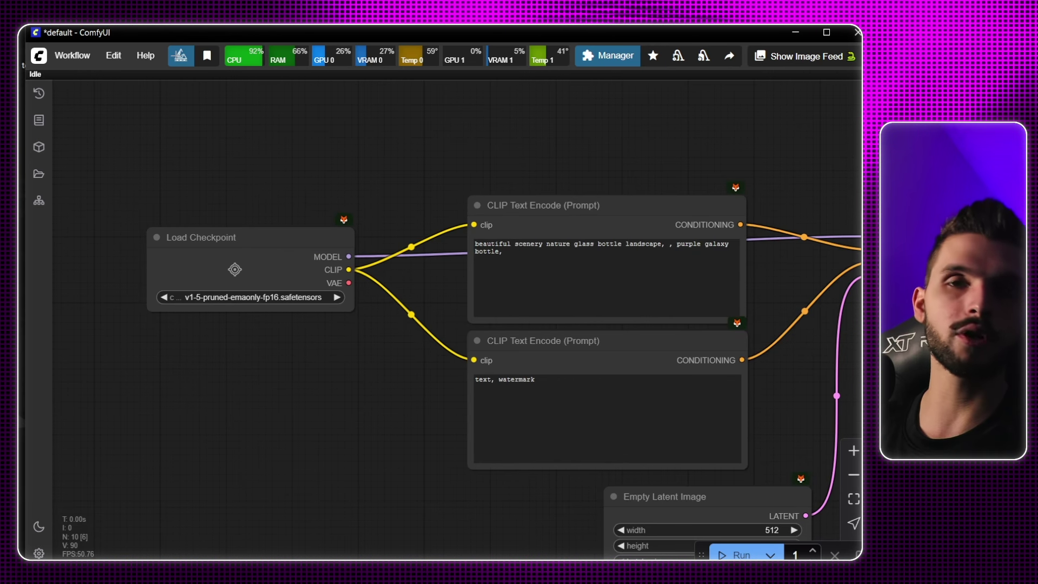
{"action": "left_click", "coordinate": [235, 269]}
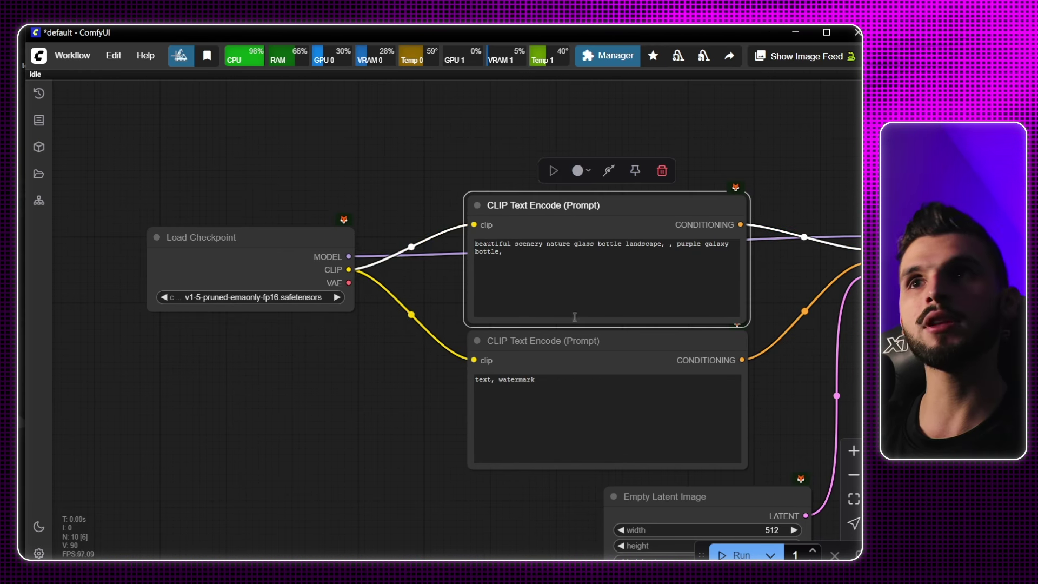
{"action": "left_click", "coordinate": [592, 361]}
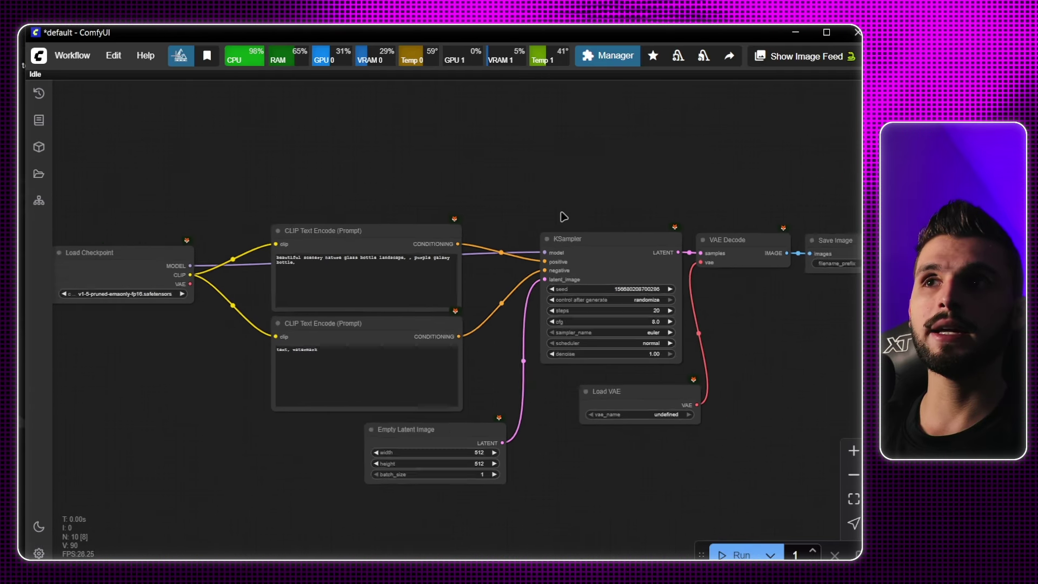
{"action": "scroll", "coordinate": [562, 217], "scroll_direction": "down", "scroll_amount": 1}
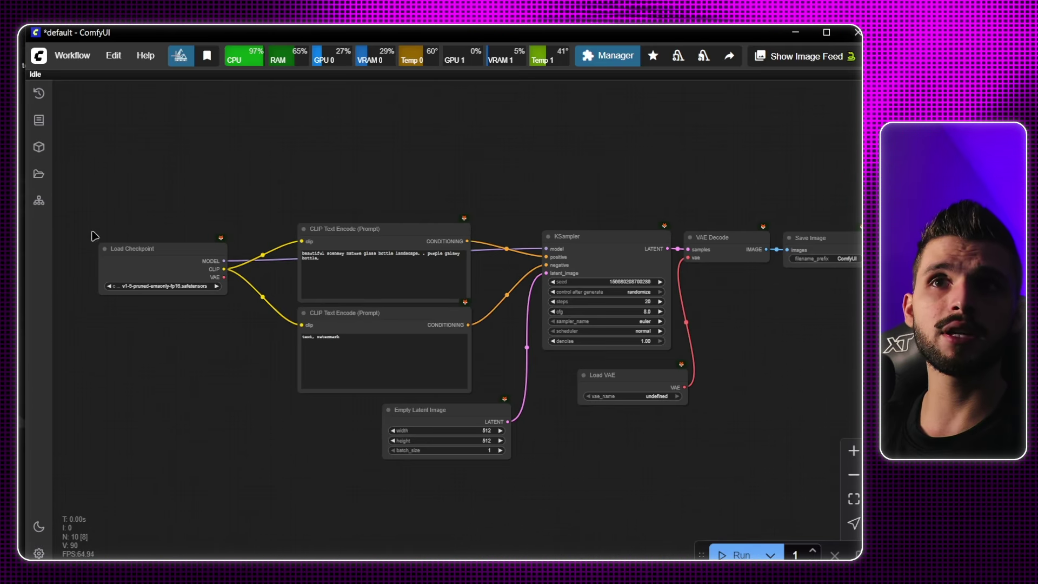
{"action": "left_click", "coordinate": [217, 276]}
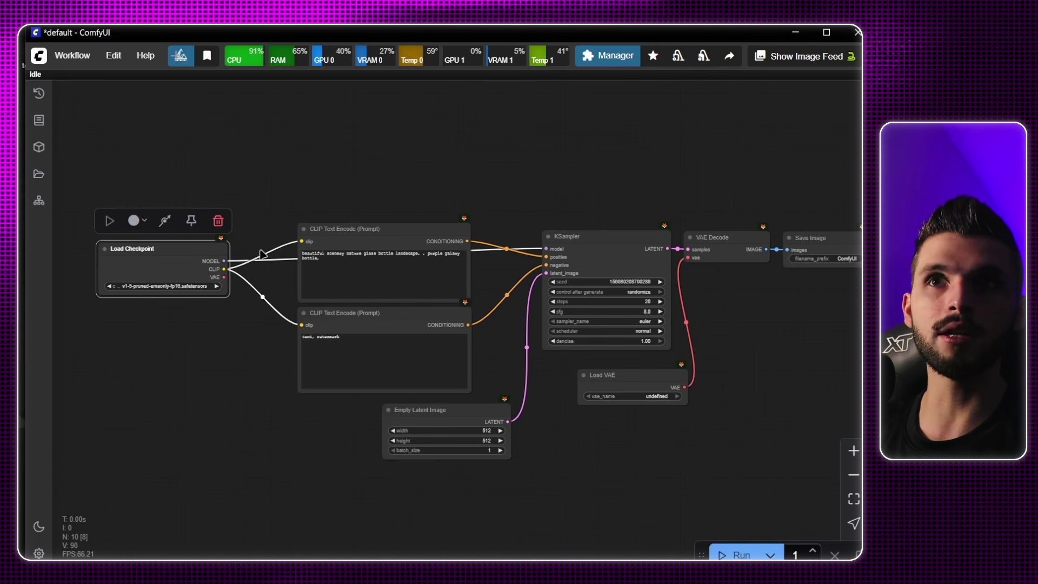
{"action": "left_click", "coordinate": [371, 241]}
{"action": "scroll", "coordinate": [493, 238], "scroll_direction": "down", "scroll_amount": 1}
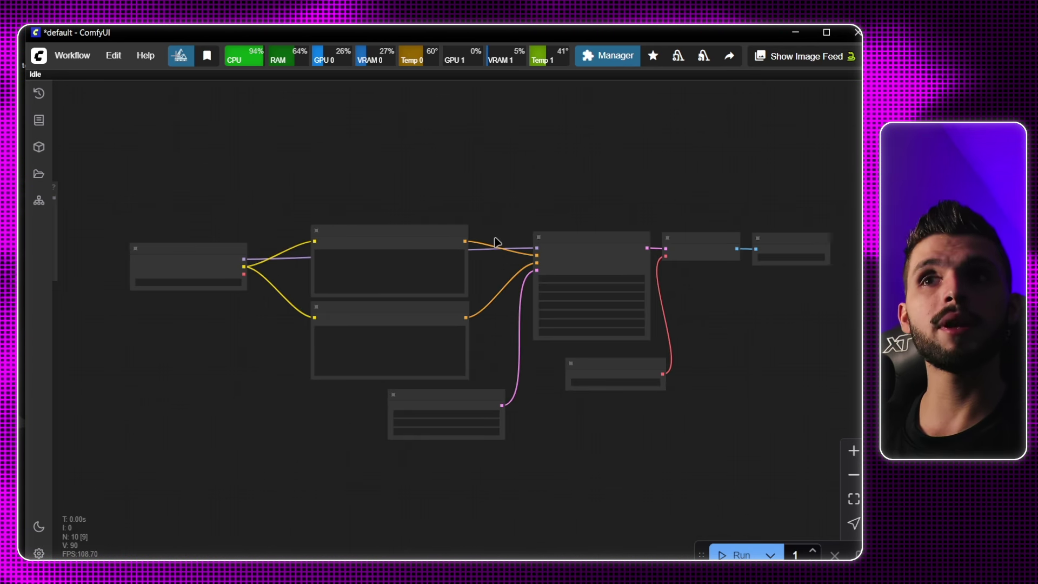
Step: Move the Load Image node farther away from the text-to-image workflow and delete the Video Combine node
{"action": "scroll", "coordinate": [496, 241], "scroll_direction": "left", "scroll_amount": 10}
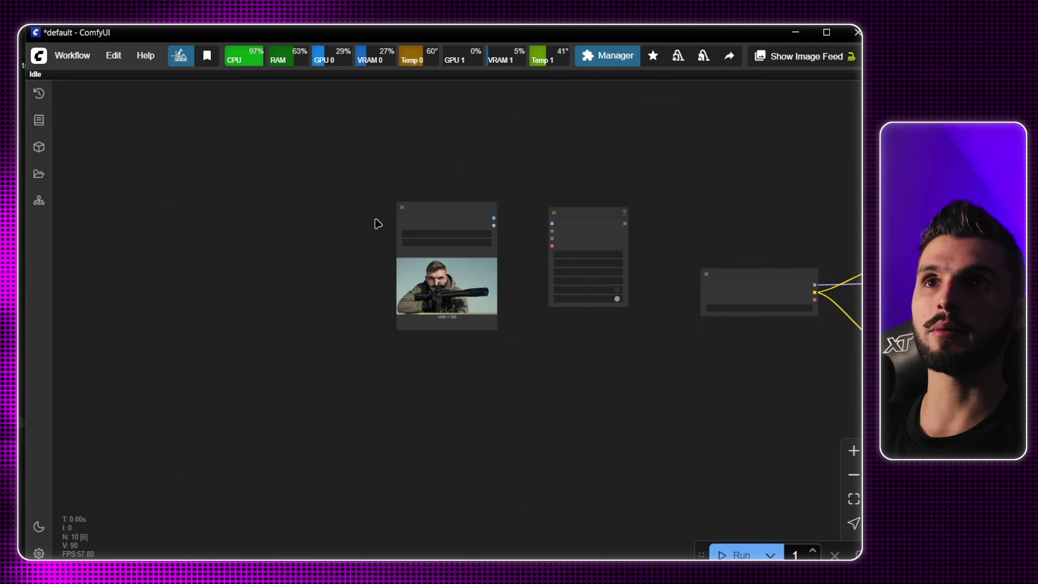
{"action": "scroll", "coordinate": [377, 223], "scroll_direction": "up", "scroll_amount": 3}
{"action": "left_click_drag", "start_coordinate": [493, 219], "coordinate": [265, 219]}
{"action": "scroll", "coordinate": [570, 218], "scroll_direction": "left", "scroll_amount": 3}
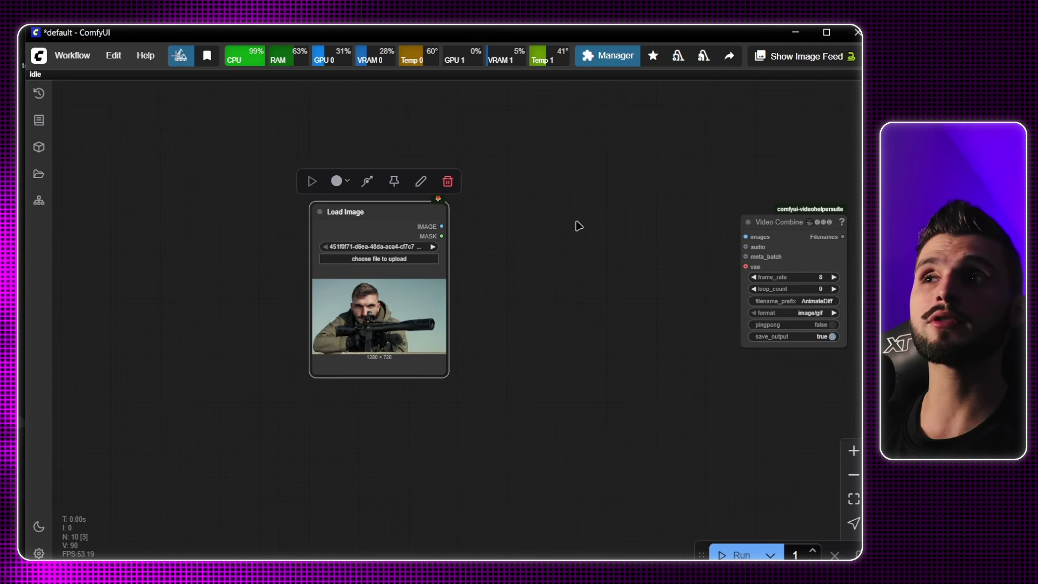
{"action": "left_click", "coordinate": [785, 251]}
{"action": "key", "text": "Delete"}
{"action": "scroll", "coordinate": [518, 254], "scroll_direction": "up", "scroll_amount": 4}
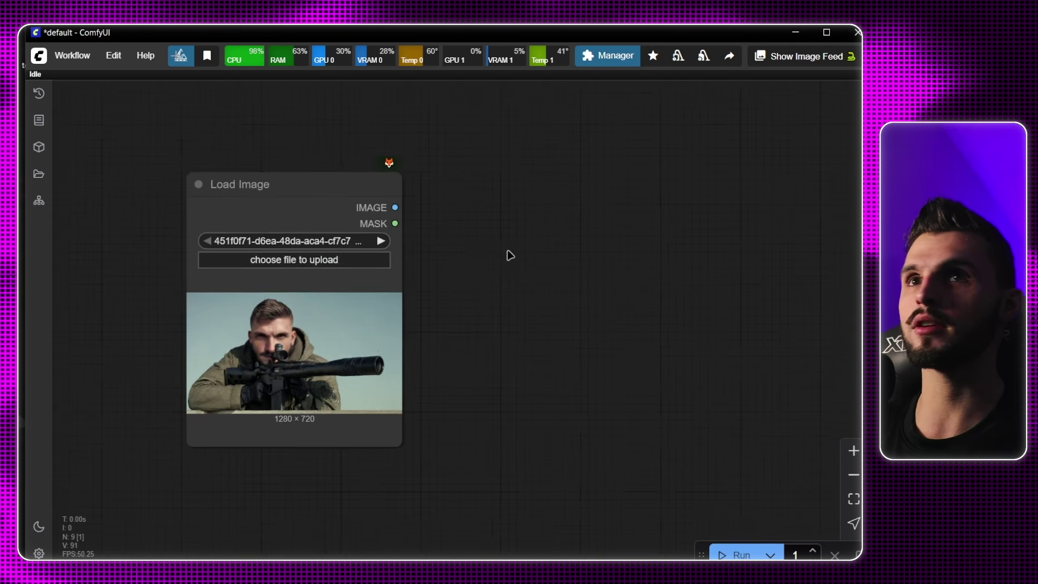
Step: From Load Image's IMAGE output, search the compatible nodes for "upscale" and add a connected Upscale Image By node
{"action": "scroll", "coordinate": [510, 255], "scroll_direction": "left", "scroll_amount": 3}
{"action": "left_click", "coordinate": [379, 282]}
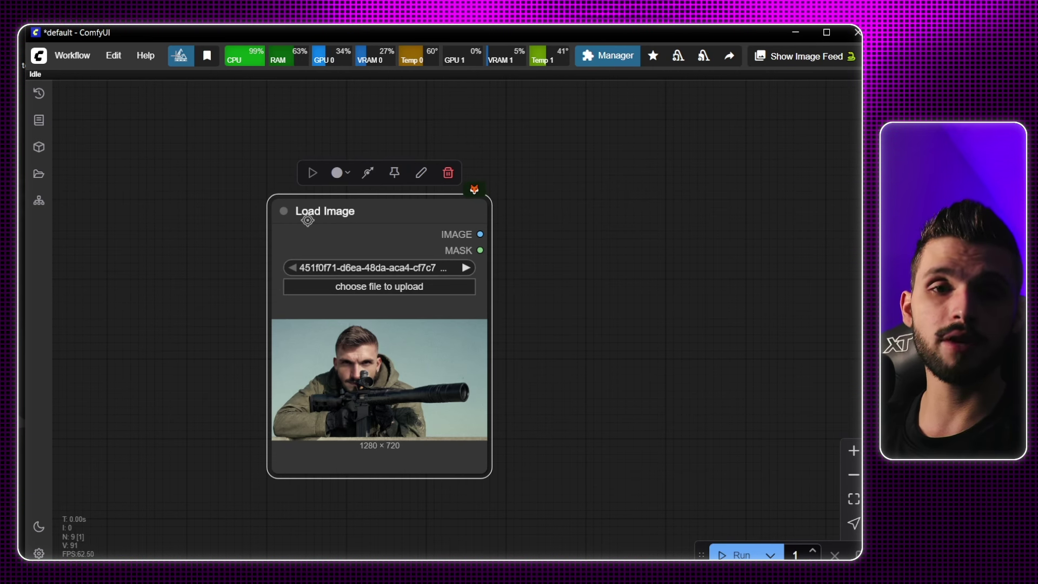
{"action": "left_click_drag", "start_coordinate": [524, 244], "coordinate": [598, 300]}
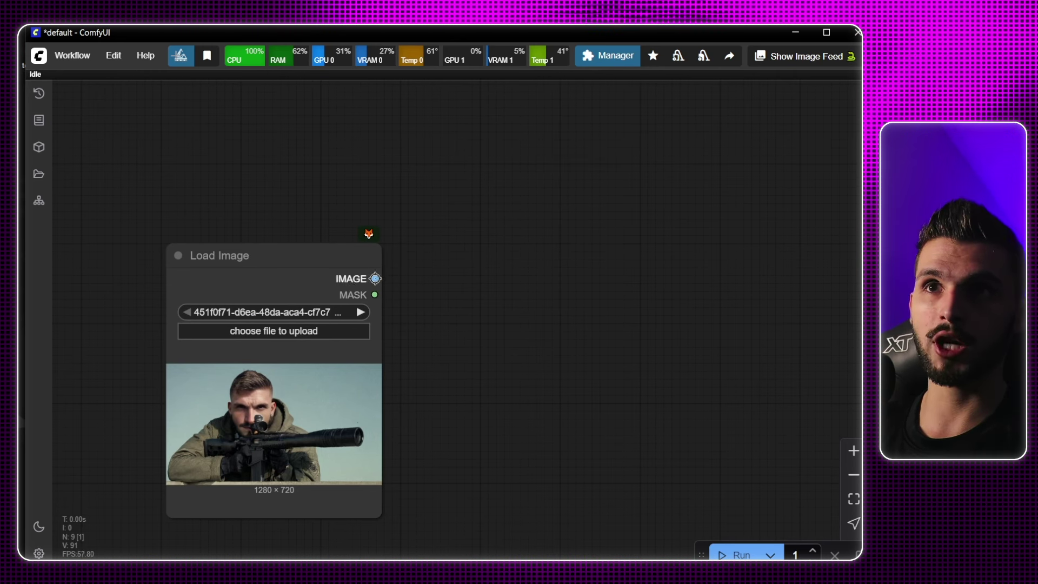
{"action": "left_click_drag", "start_coordinate": [564, 228], "coordinate": [564, 230]}
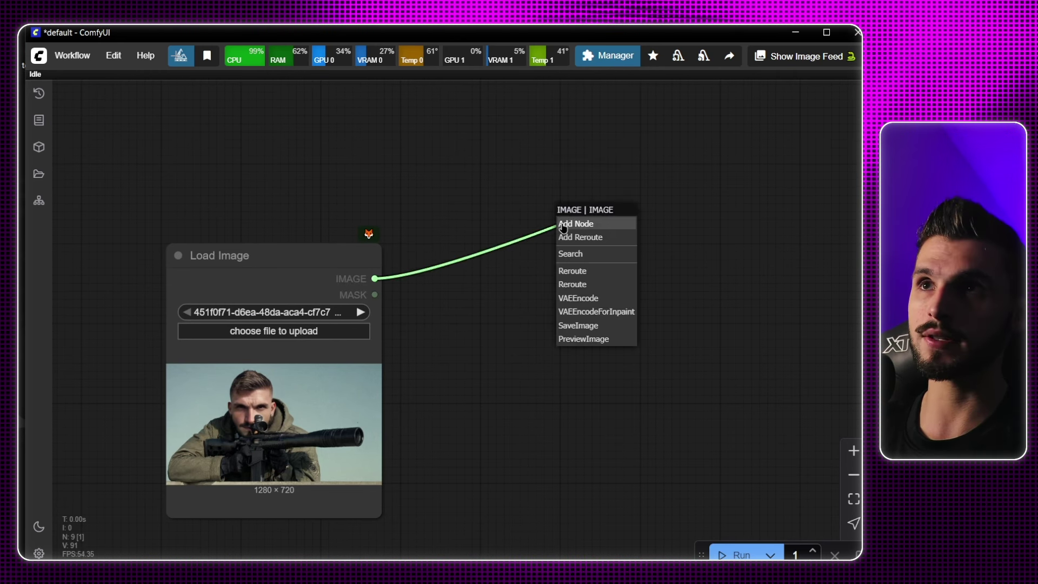
{"action": "left_click", "coordinate": [582, 255]}
{"action": "type", "text": "upscale"}
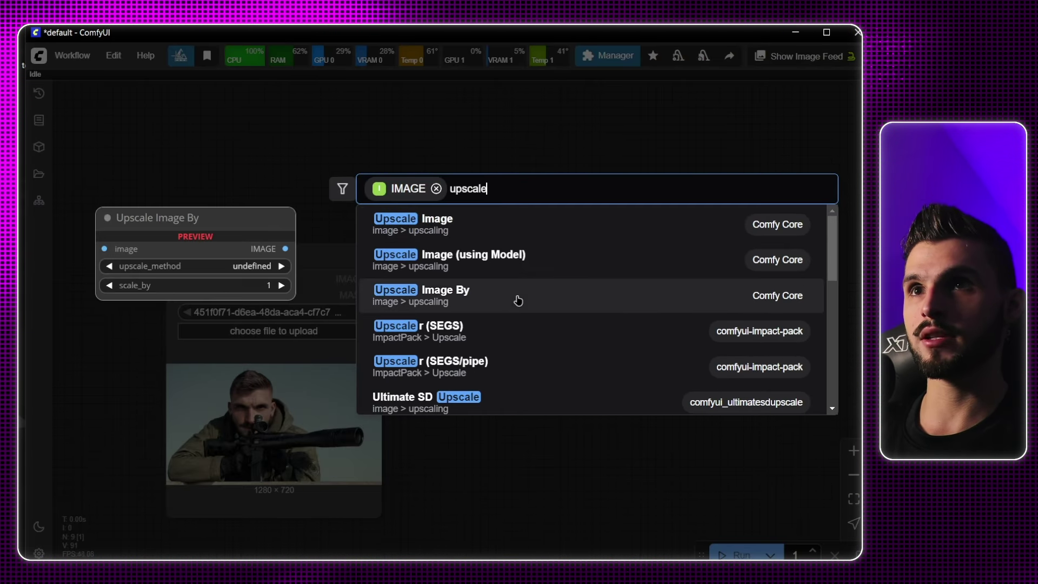
{"action": "scroll", "coordinate": [541, 357], "scroll_direction": "down", "scroll_amount": 5}
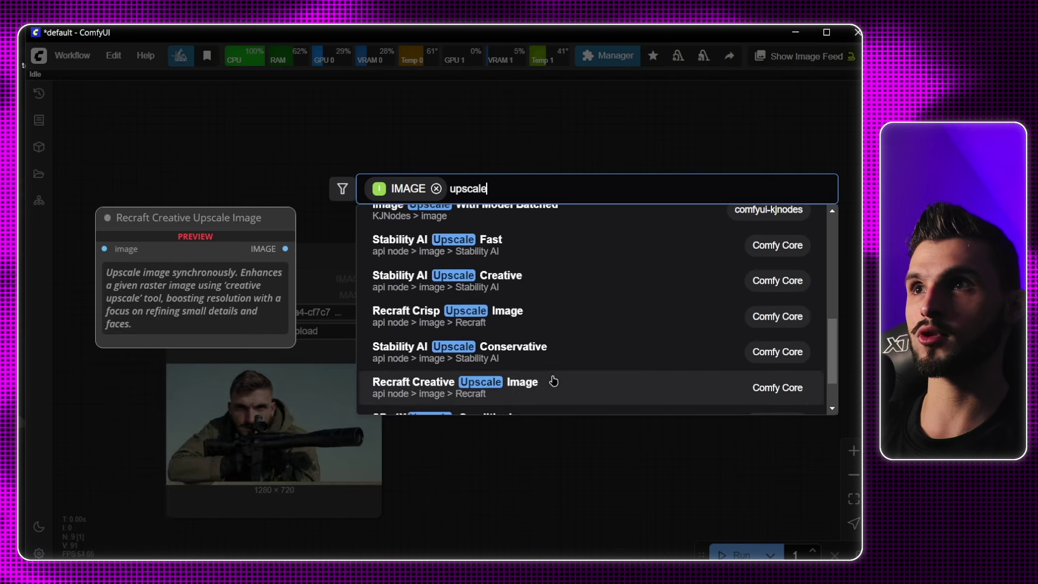
{"action": "scroll", "coordinate": [562, 324], "scroll_direction": "up", "scroll_amount": 5}
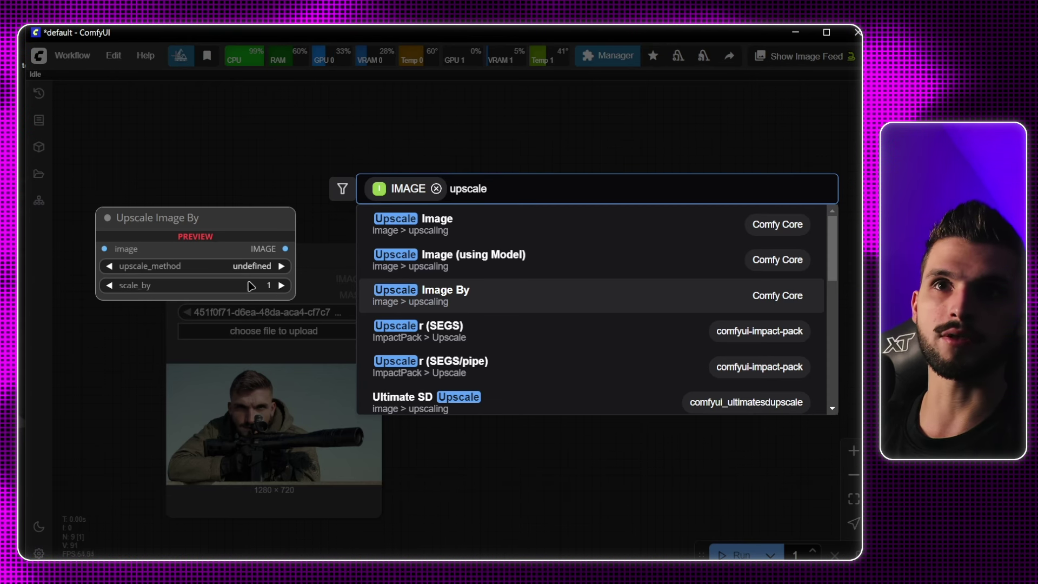
{"action": "left_click", "coordinate": [444, 295]}
Step: Place the Upscale Image By node right beside Load Image and set its scale_by to 2
{"action": "left_click_drag", "start_coordinate": [529, 175], "coordinate": [450, 165]}
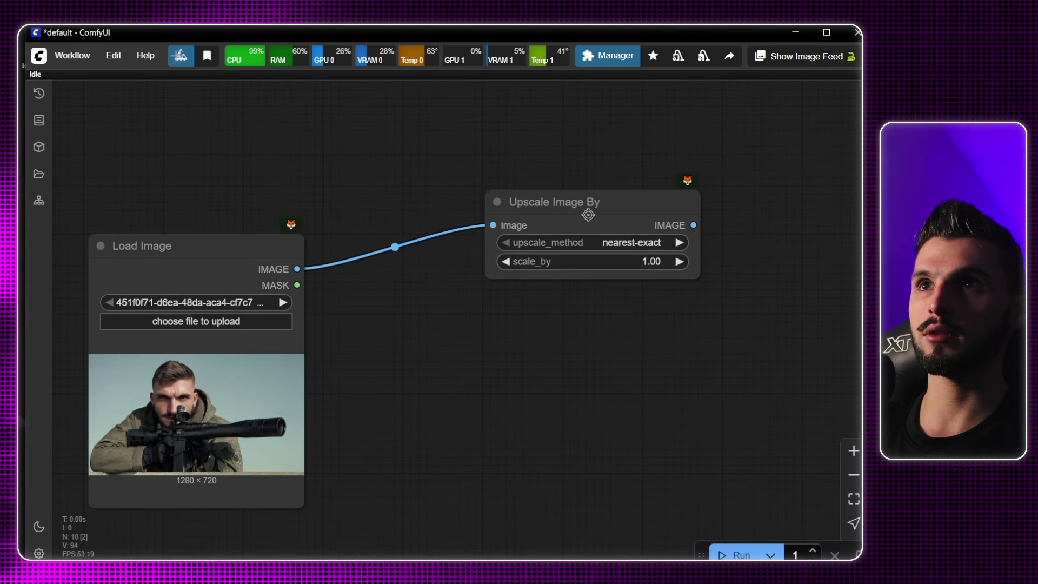
{"action": "left_click_drag", "start_coordinate": [589, 213], "coordinate": [428, 248]}
{"action": "left_click", "coordinate": [486, 303]}
{"action": "type", "text": "2"}
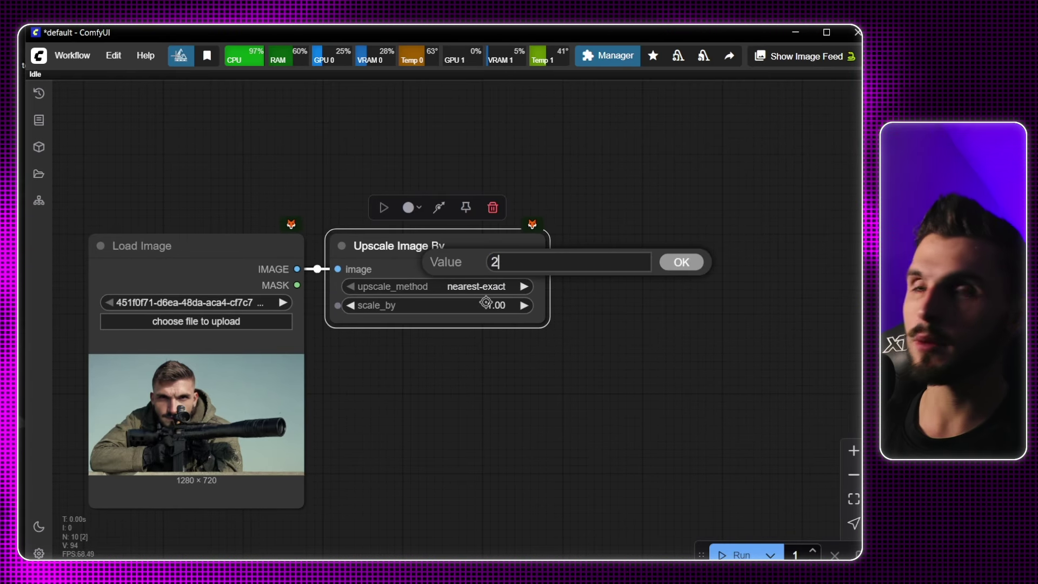
{"action": "key", "text": "Return"}
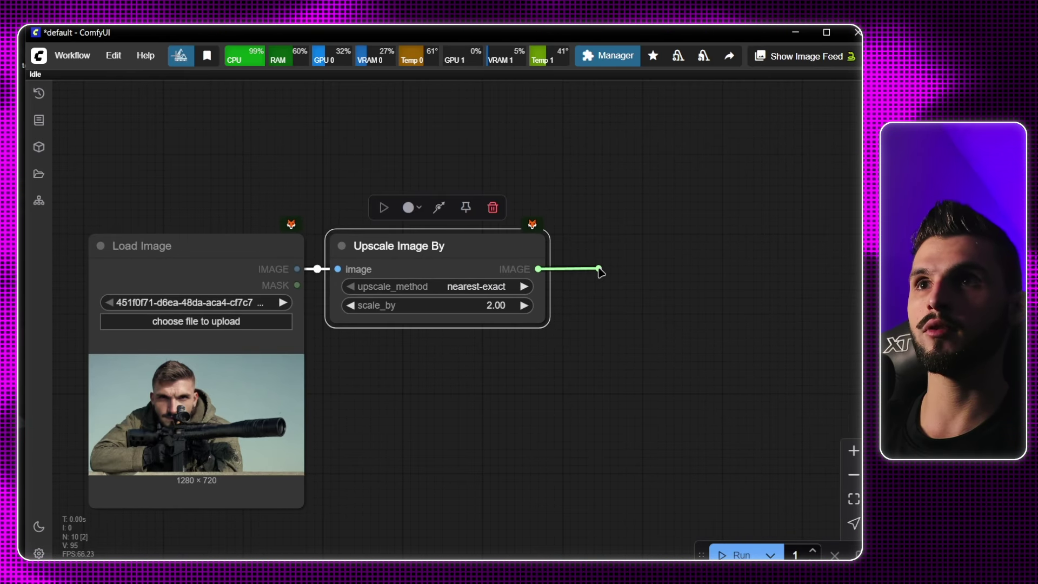
Step: Try to run the workflow with the IMAGE output of Upscale Image By left unconnected
{"action": "left_click_drag", "start_coordinate": [598, 269], "coordinate": [599, 268]}
{"action": "left_click", "coordinate": [582, 329]}
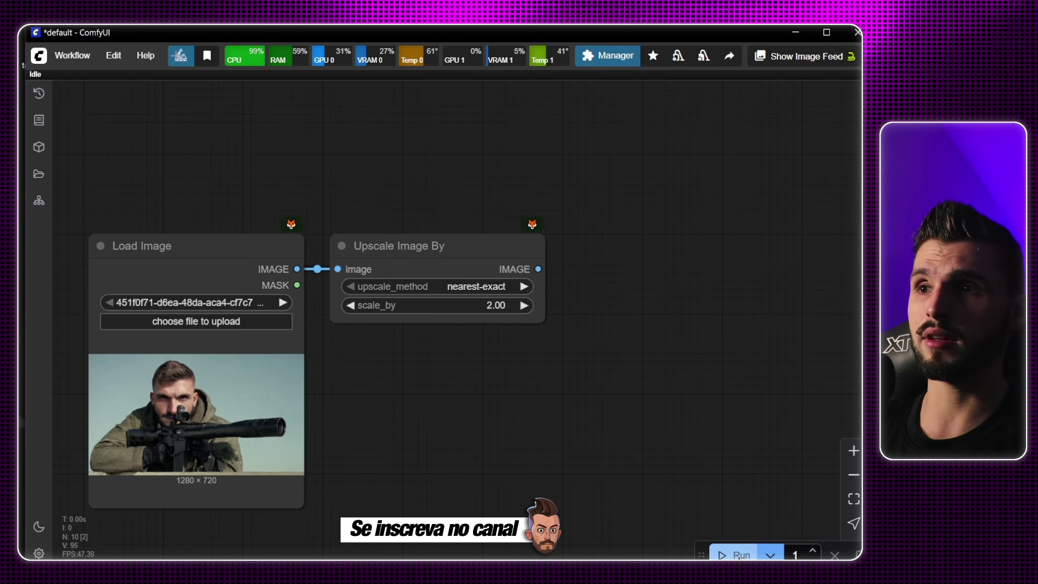
{"action": "key", "text": "ctrl+Return"}
{"action": "left_click", "coordinate": [726, 160]}
{"action": "scroll", "coordinate": [648, 320], "scroll_direction": "down", "scroll_amount": 3}
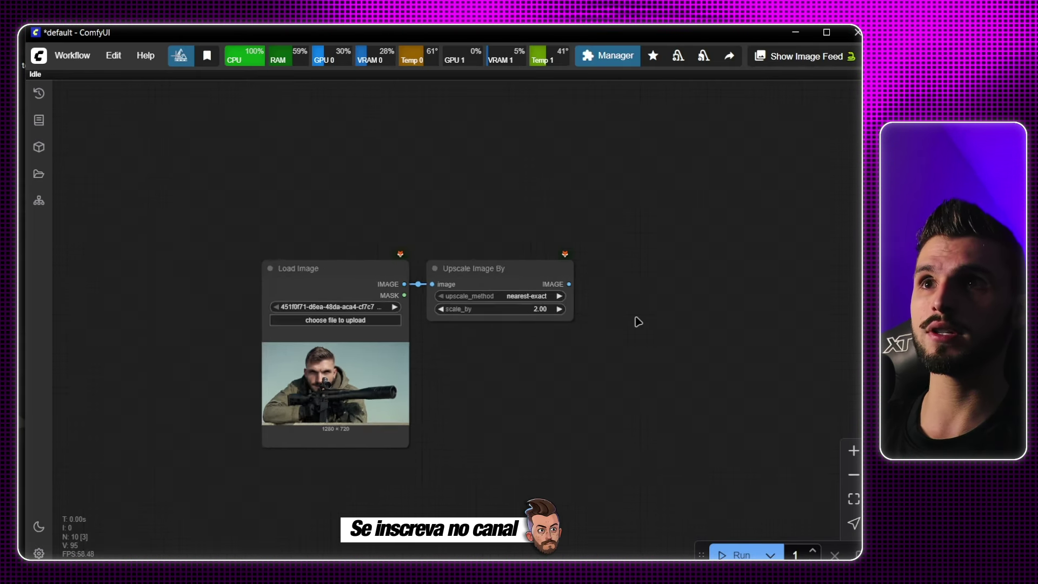
{"action": "scroll", "coordinate": [649, 320], "scroll_direction": "up", "scroll_amount": 3}
Step: Add a Preview Image node from the IMAGE output of Upscale Image By, align it with that node and enlarge it
{"action": "left_click_drag", "start_coordinate": [538, 269], "coordinate": [600, 268]}
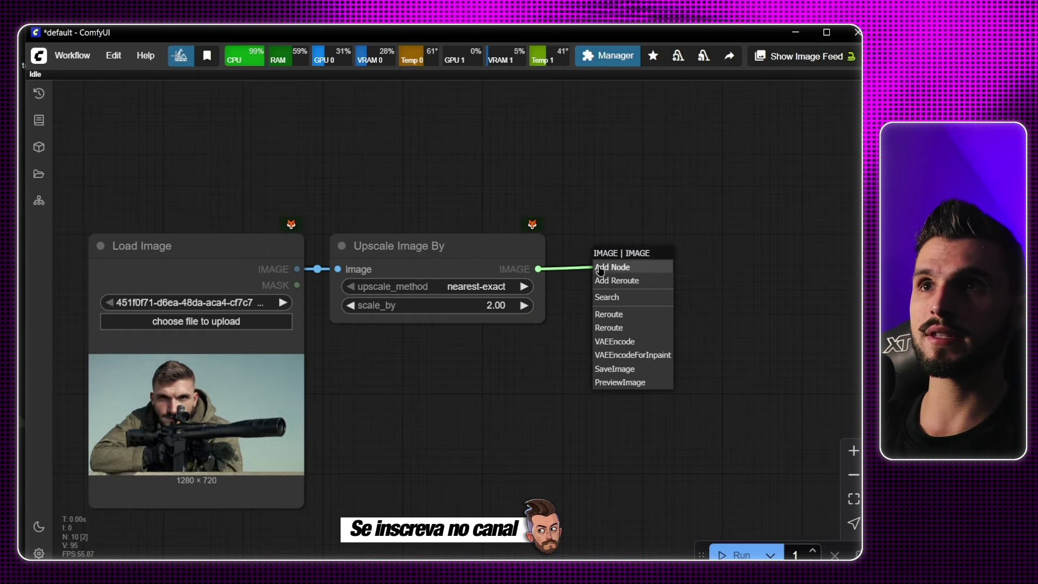
{"action": "left_click", "coordinate": [637, 383]}
{"action": "left_click", "coordinate": [654, 252]}
{"action": "left_click_drag", "start_coordinate": [654, 252], "coordinate": [632, 242]}
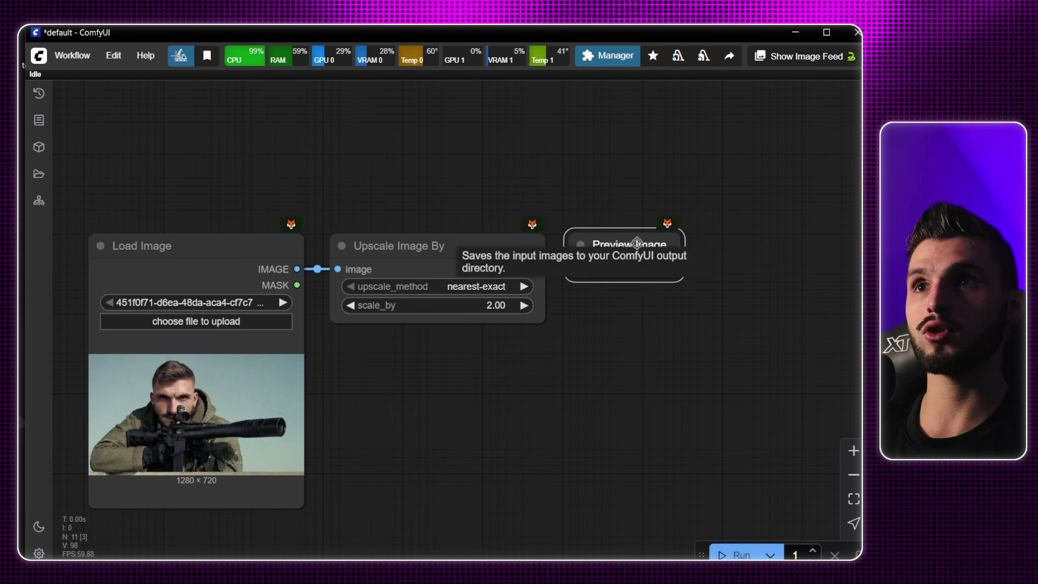
{"action": "left_click_drag", "start_coordinate": [678, 272], "coordinate": [791, 492]}
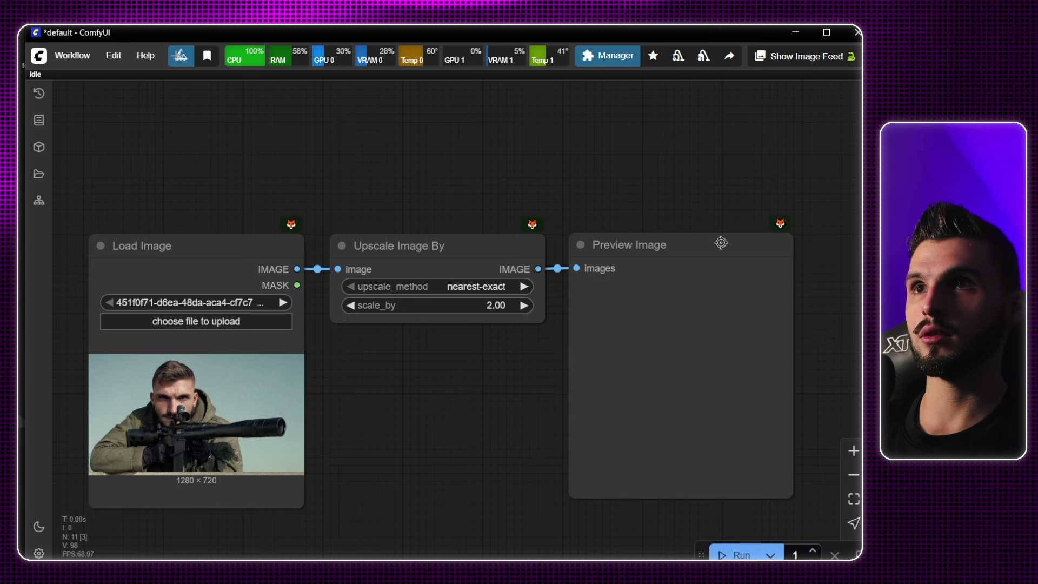
Step: Run the upscale workflow and compare the resolution shown in Preview Image with that of the loaded image
{"action": "scroll", "coordinate": [719, 241], "scroll_direction": "down", "scroll_amount": 1}
{"action": "left_click", "coordinate": [734, 555]}
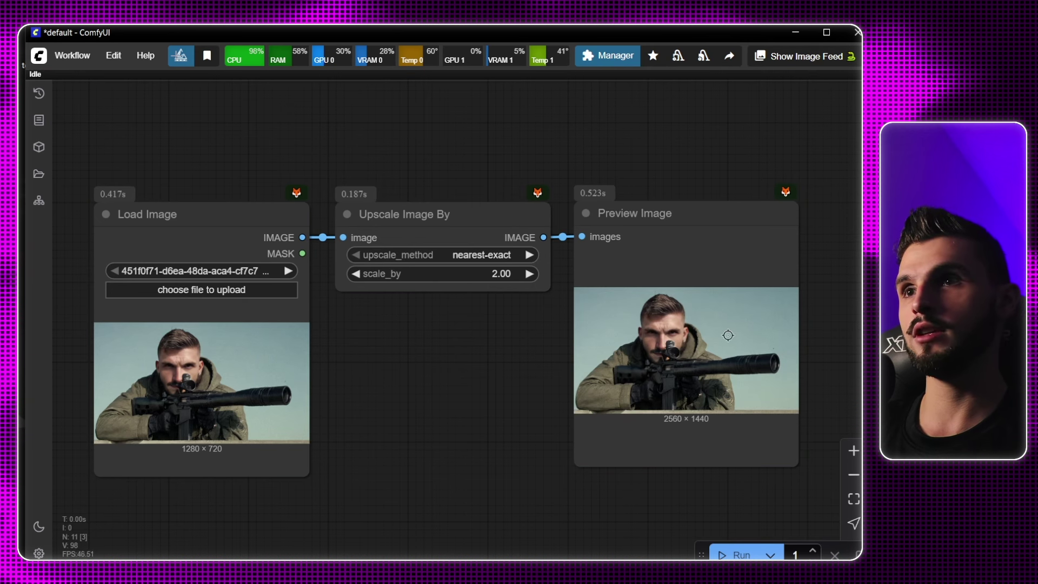
{"action": "scroll", "coordinate": [728, 335], "scroll_direction": "down", "scroll_amount": 1}
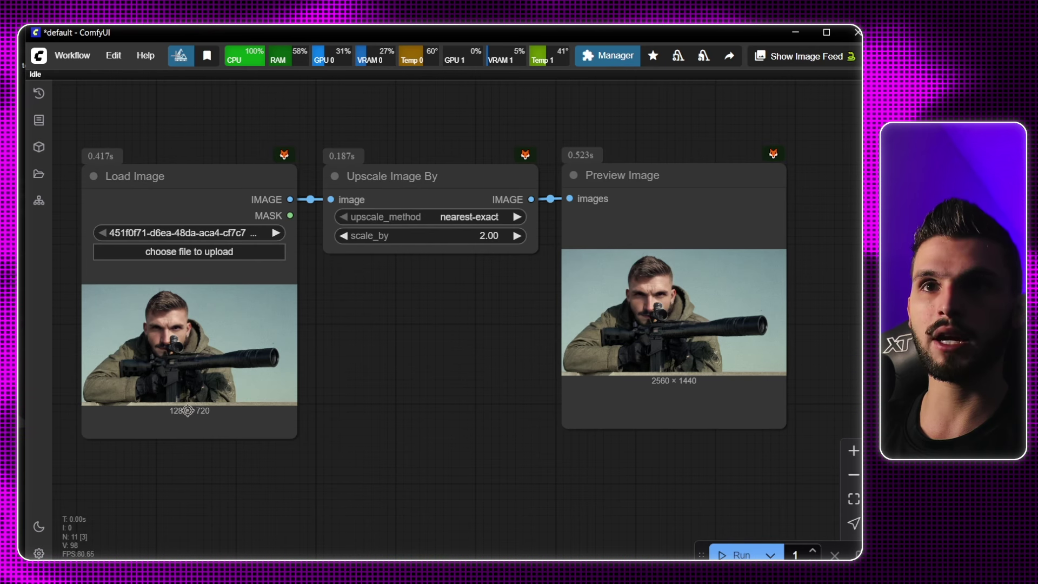
{"action": "scroll", "coordinate": [664, 382], "scroll_direction": "up", "scroll_amount": 1}
{"action": "right_click", "coordinate": [654, 389]}
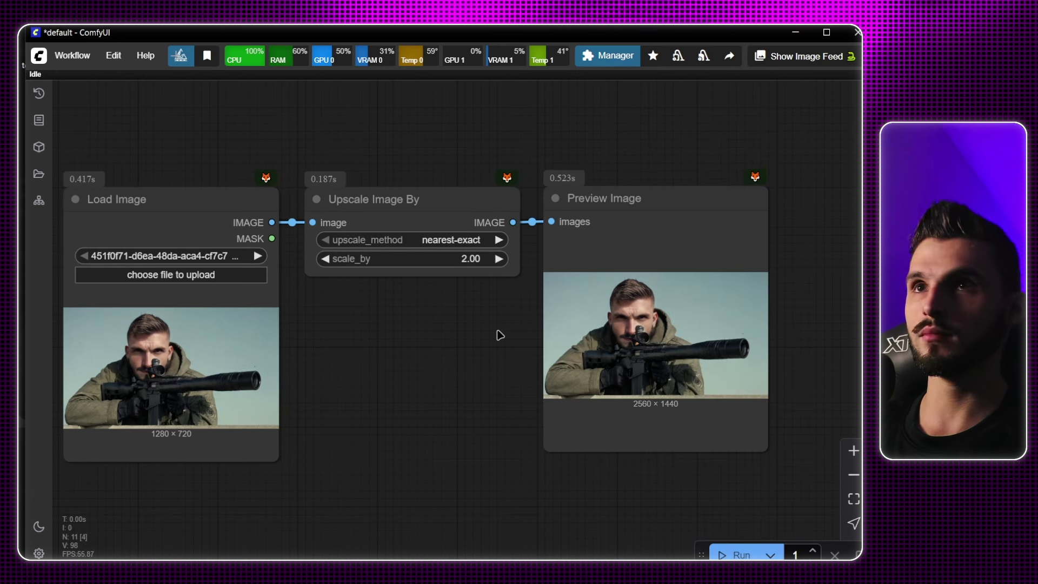
{"action": "left_click_drag", "start_coordinate": [417, 363], "coordinate": [456, 372]}
{"action": "scroll", "coordinate": [457, 373], "scroll_direction": "down", "scroll_amount": 3}
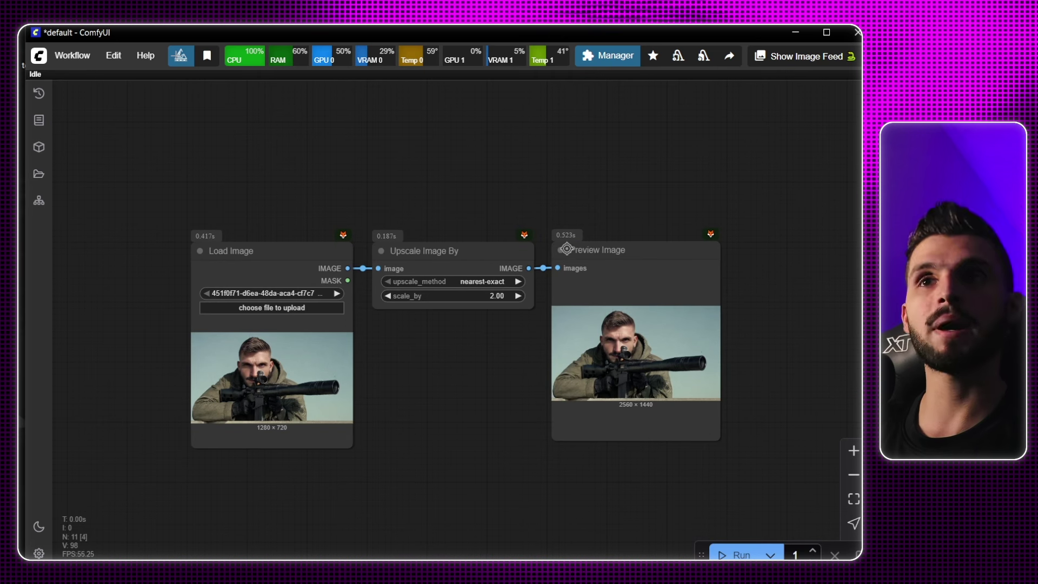
Step: Space the nodes apart and add an Upscale Image (using Model) node from Load Image's IMAGE output, searching for "upsca"
{"action": "left_click_drag", "start_coordinate": [489, 326], "coordinate": [581, 340]}
{"action": "left_click_drag", "start_coordinate": [349, 283], "coordinate": [220, 285]}
{"action": "left_click_drag", "start_coordinate": [312, 284], "coordinate": [409, 180]}
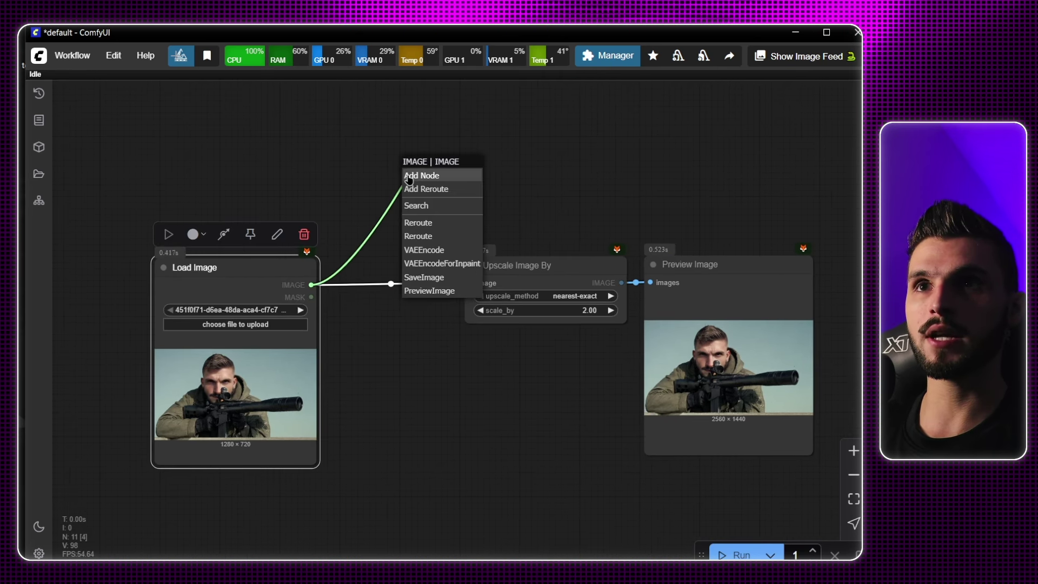
{"action": "left_click", "coordinate": [420, 209]}
{"action": "type", "text": "upsca"}
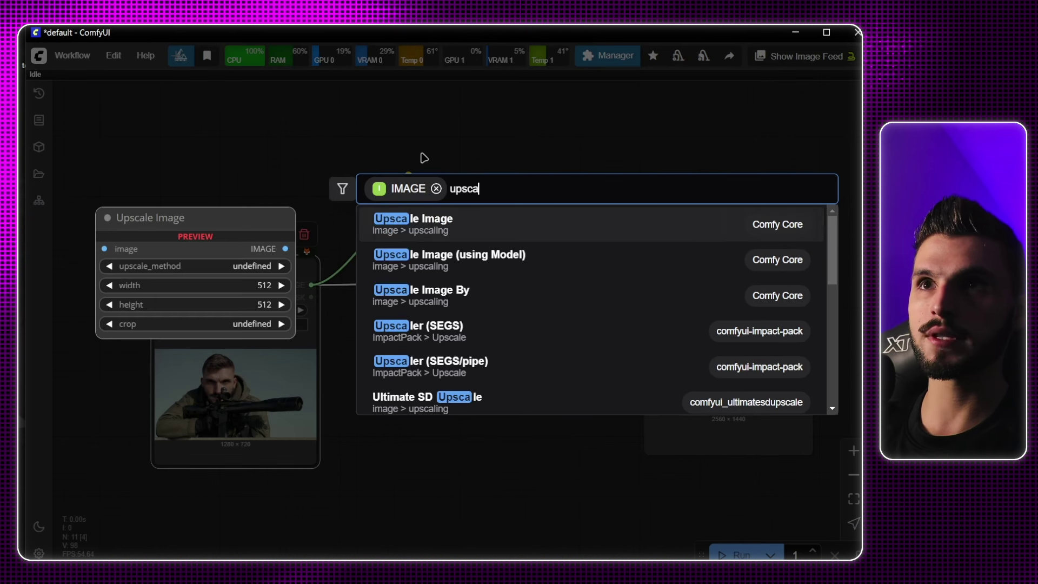
{"action": "left_click", "coordinate": [449, 259]}
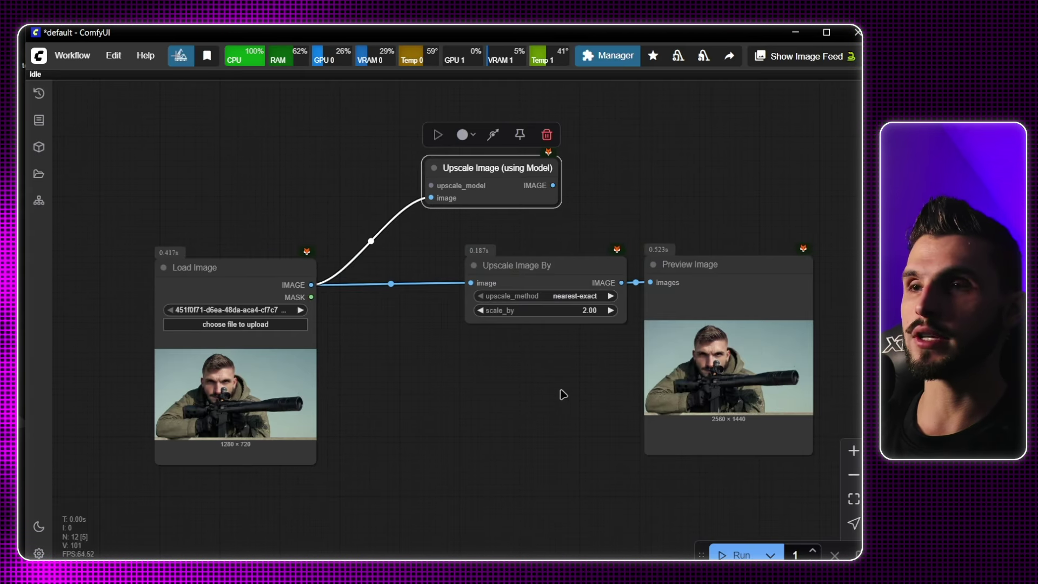
Step: Delete the Upscale Image By node and disconnect Preview Image from Load Image, leaving room for the model-based upscale node
{"action": "left_click", "coordinate": [544, 278]}
{"action": "key", "text": "Delete"}
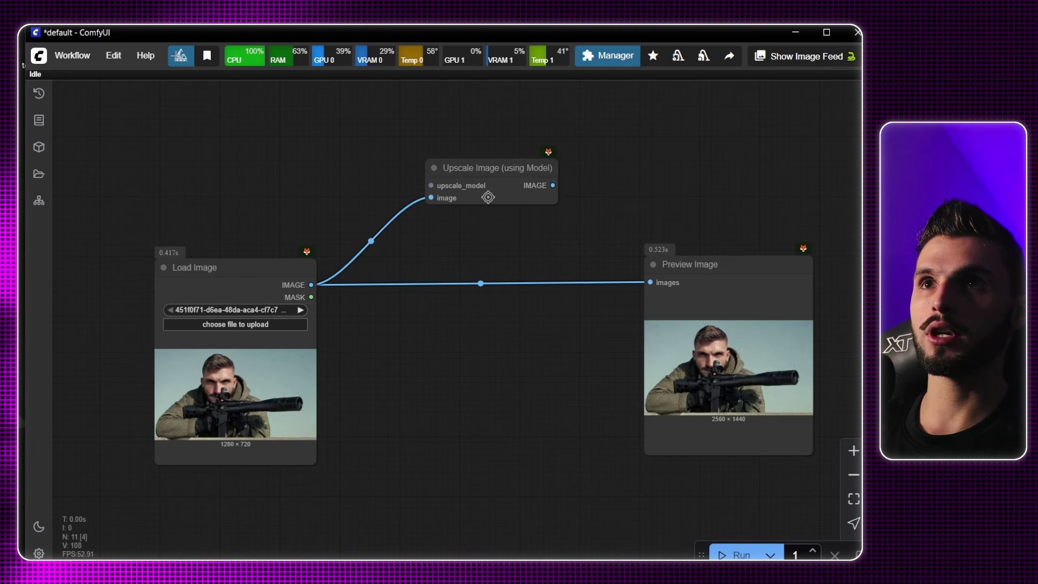
{"action": "left_click_drag", "start_coordinate": [488, 197], "coordinate": [473, 212]}
{"action": "left_click_drag", "start_coordinate": [650, 282], "coordinate": [519, 297]}
{"action": "left_click", "coordinate": [433, 287]}
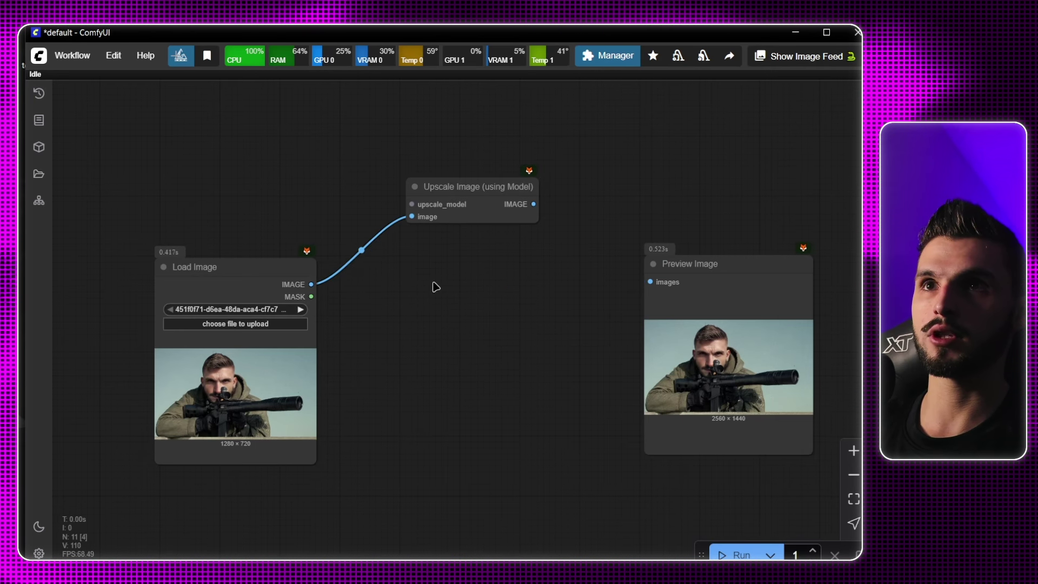
Step: Add a Load Upscale Model node from the upscale_model input of Upscale Image (using Model) and place it just above Load Image
{"action": "left_click_drag", "start_coordinate": [414, 207], "coordinate": [436, 243]}
{"action": "left_click_drag", "start_coordinate": [388, 165], "coordinate": [367, 162]}
{"action": "left_click", "coordinate": [406, 249]}
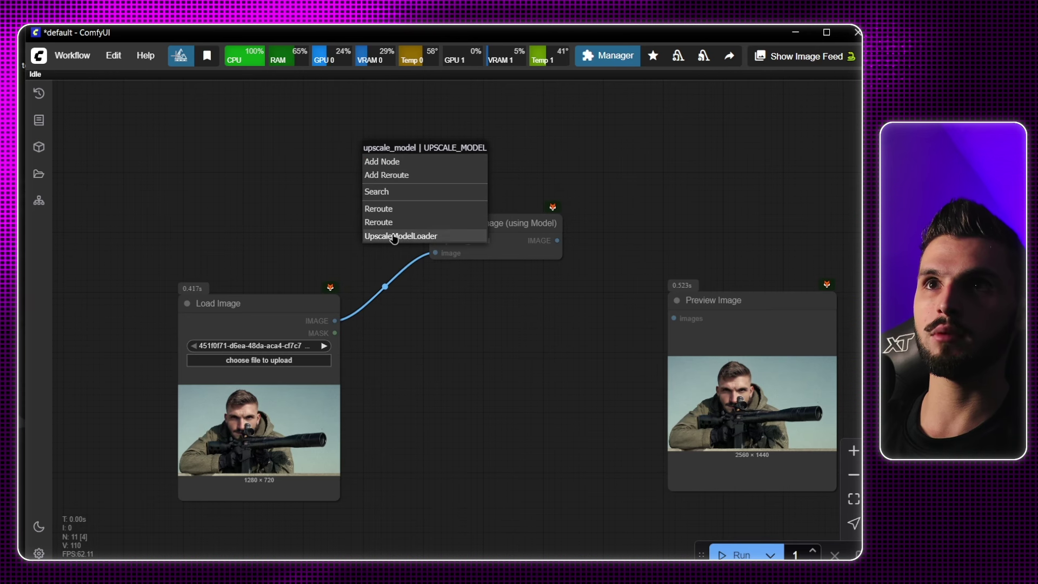
{"action": "left_click", "coordinate": [411, 234]}
{"action": "left_click_drag", "start_coordinate": [459, 156], "coordinate": [280, 234]}
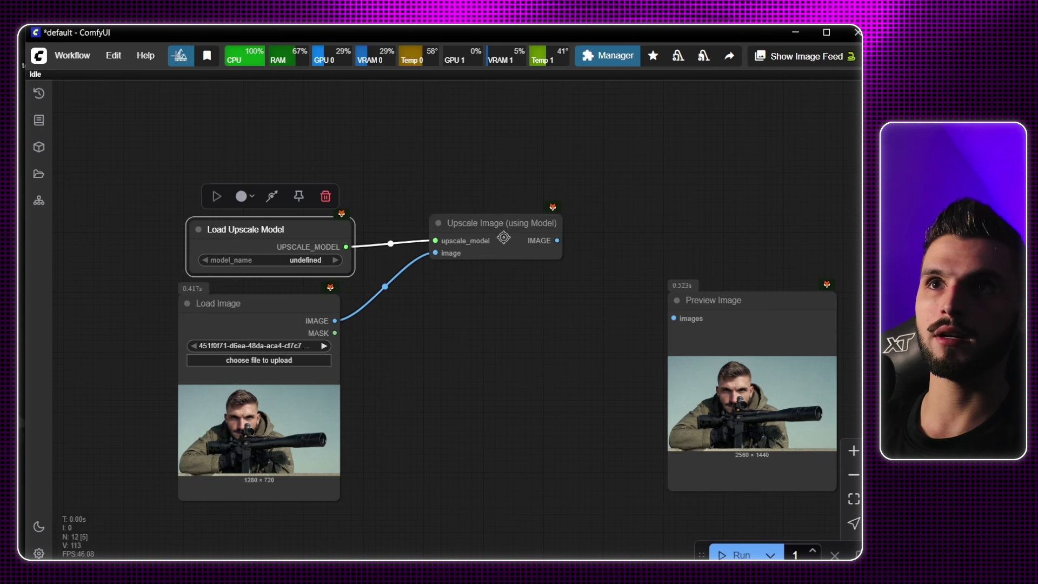
Step: Move Upscale Image (using Model) between the loader nodes and Preview Image, and connect its IMAGE output to Preview Image's images input
{"action": "left_click_drag", "start_coordinate": [500, 232], "coordinate": [587, 285]}
{"action": "scroll", "coordinate": [458, 263], "scroll_direction": "up", "scroll_amount": 3}
{"action": "left_click_drag", "start_coordinate": [459, 262], "coordinate": [545, 195]}
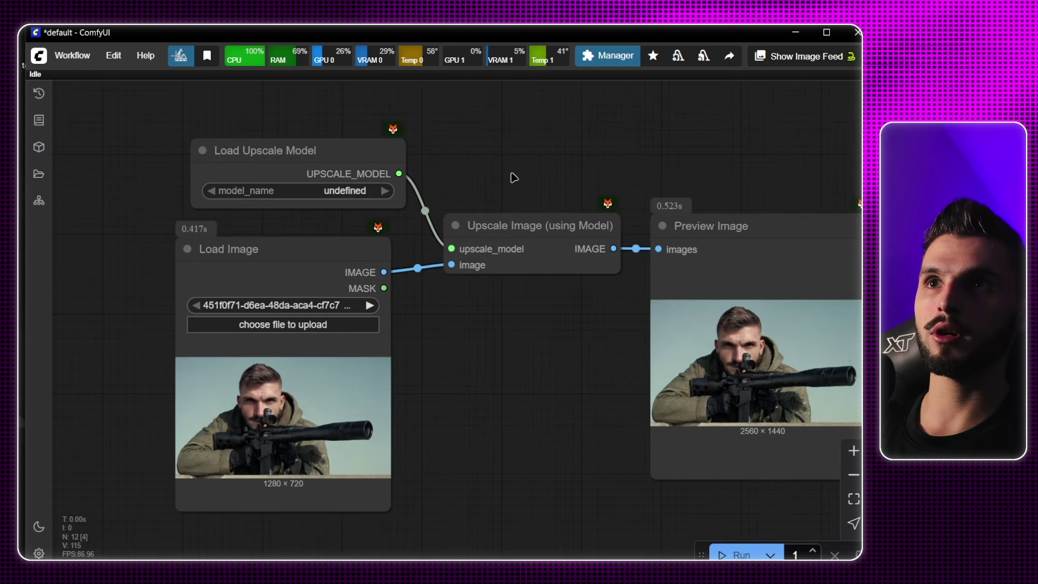
{"action": "left_click", "coordinate": [302, 169]}
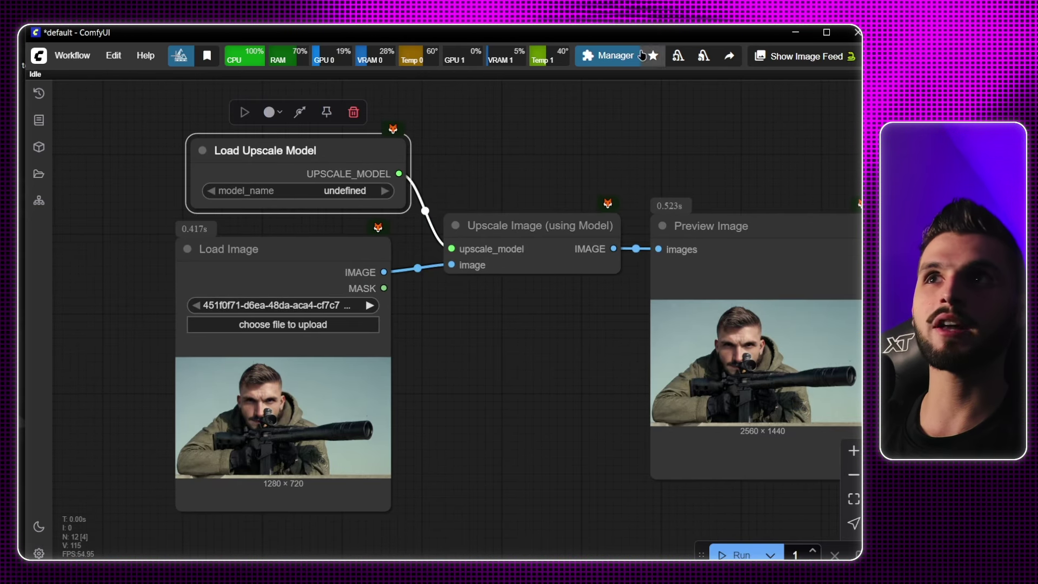
Step: Filter the ComfyUI Manager's model list by the upscale type and install the RealESRGAN x2 model
{"action": "left_click", "coordinate": [621, 57]}
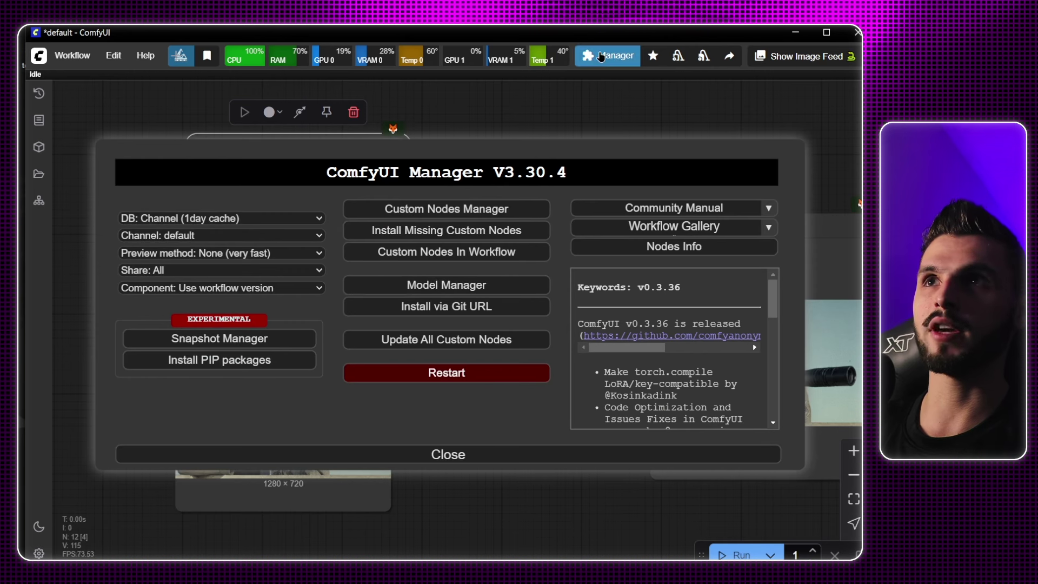
{"action": "left_click", "coordinate": [443, 285]}
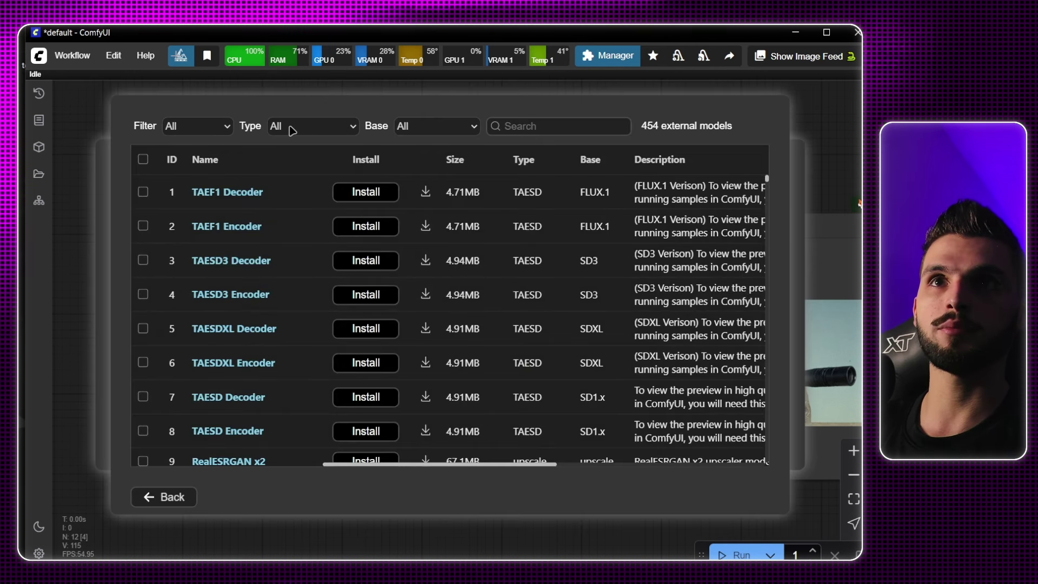
{"action": "left_click", "coordinate": [290, 129]}
{"action": "scroll", "coordinate": [303, 360], "scroll_direction": "down", "scroll_amount": 5}
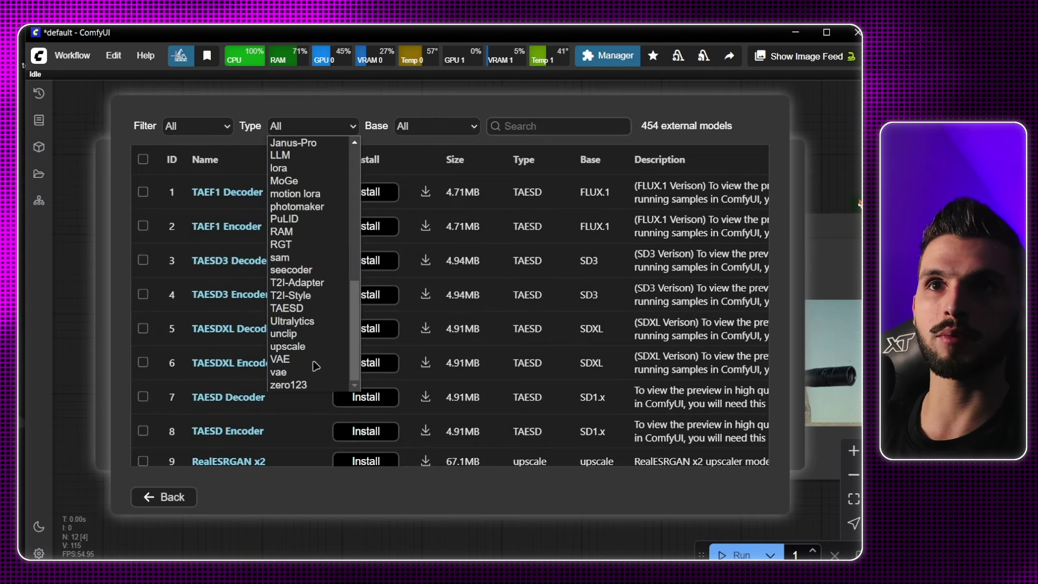
{"action": "left_click", "coordinate": [295, 344]}
{"action": "scroll", "coordinate": [273, 318], "scroll_direction": "down", "scroll_amount": 2}
{"action": "scroll", "coordinate": [269, 335], "scroll_direction": "up", "scroll_amount": 2}
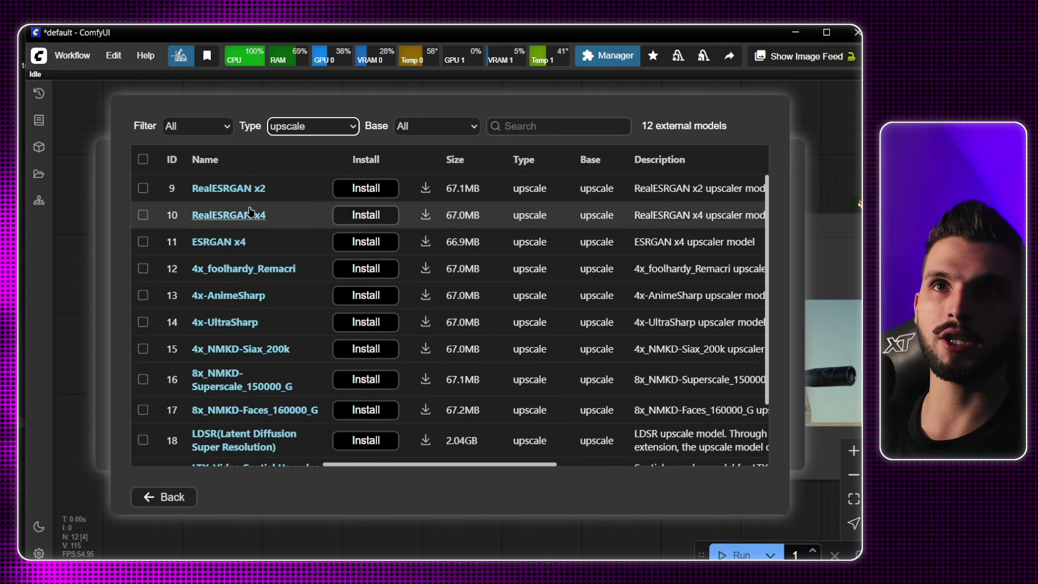
{"action": "left_click", "coordinate": [380, 189]}
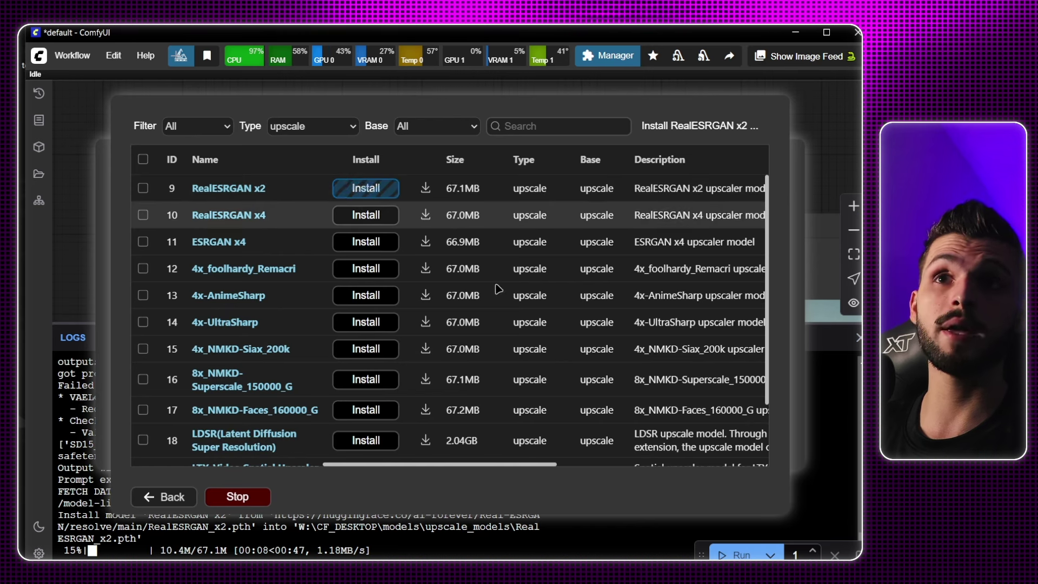
Step: Filter the model list by the checkpoint type and browse the installable checkpoints, with Civitai's models page as another source
{"action": "left_click", "coordinate": [324, 128]}
{"action": "scroll", "coordinate": [303, 238], "scroll_direction": "up", "scroll_amount": 1}
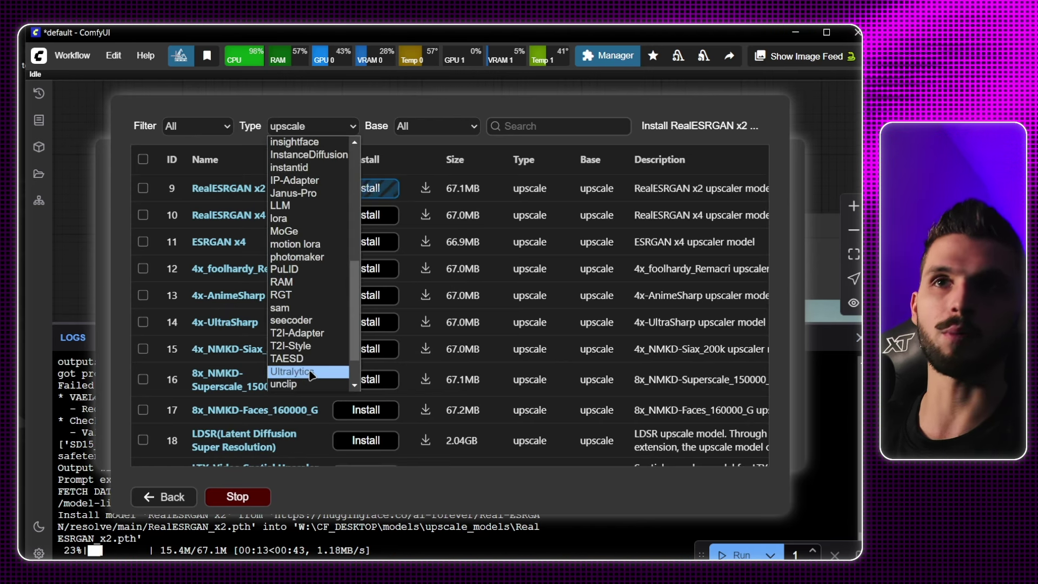
{"action": "scroll", "coordinate": [319, 297], "scroll_direction": "up", "scroll_amount": 10}
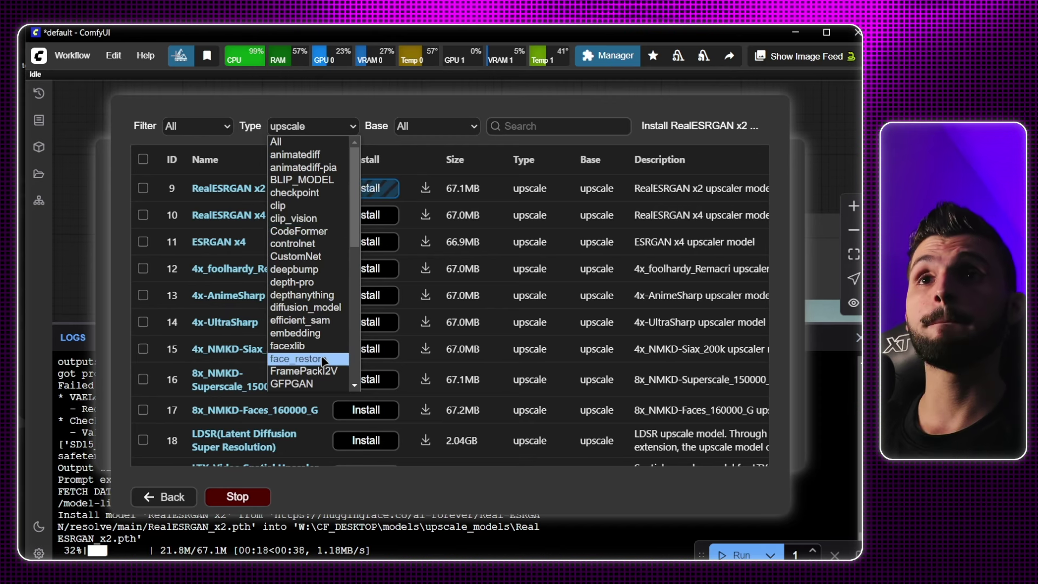
{"action": "left_click", "coordinate": [299, 198]}
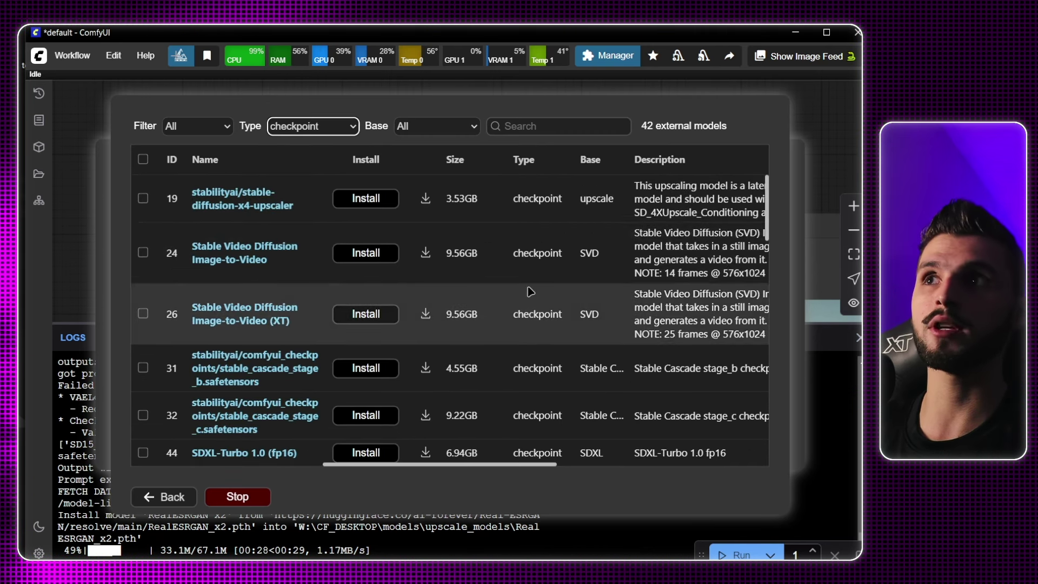
{"action": "scroll", "coordinate": [378, 287], "scroll_direction": "down", "scroll_amount": 15}
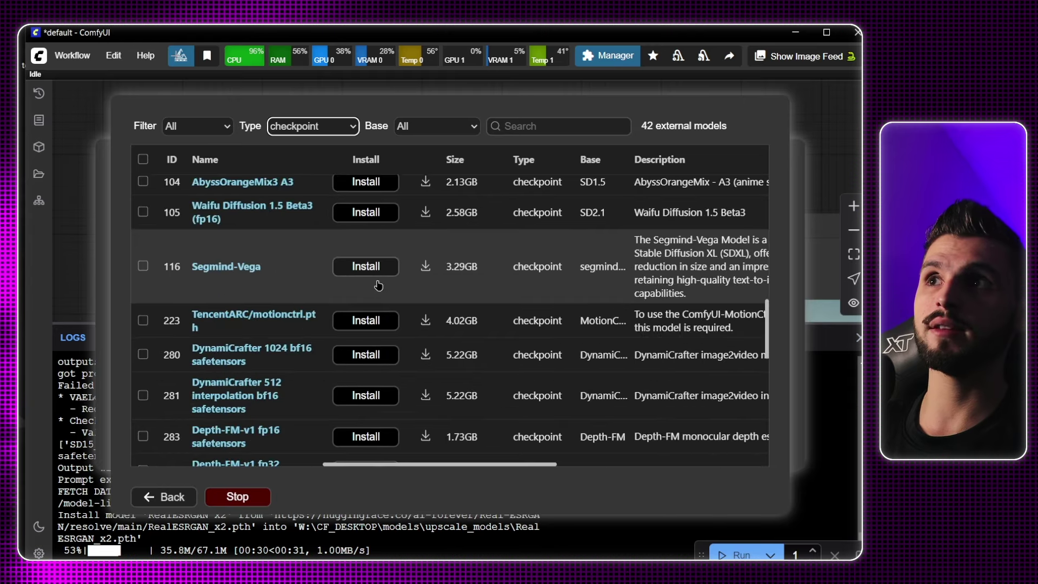
{"action": "scroll", "coordinate": [376, 286], "scroll_direction": "up", "scroll_amount": 10}
{"action": "scroll", "coordinate": [378, 286], "scroll_direction": "up", "scroll_amount": 5}
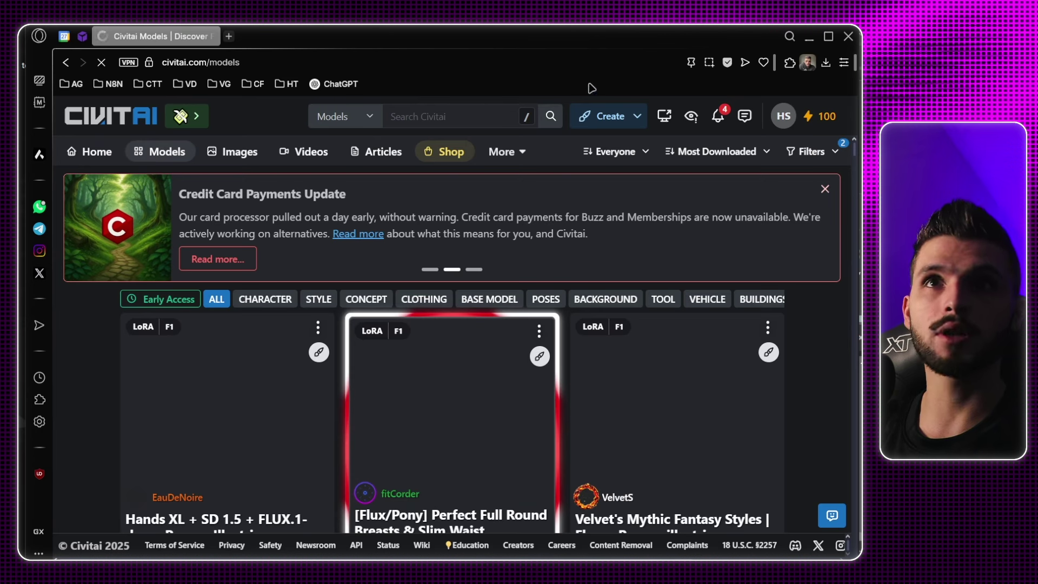
{"action": "left_click", "coordinate": [805, 39]}
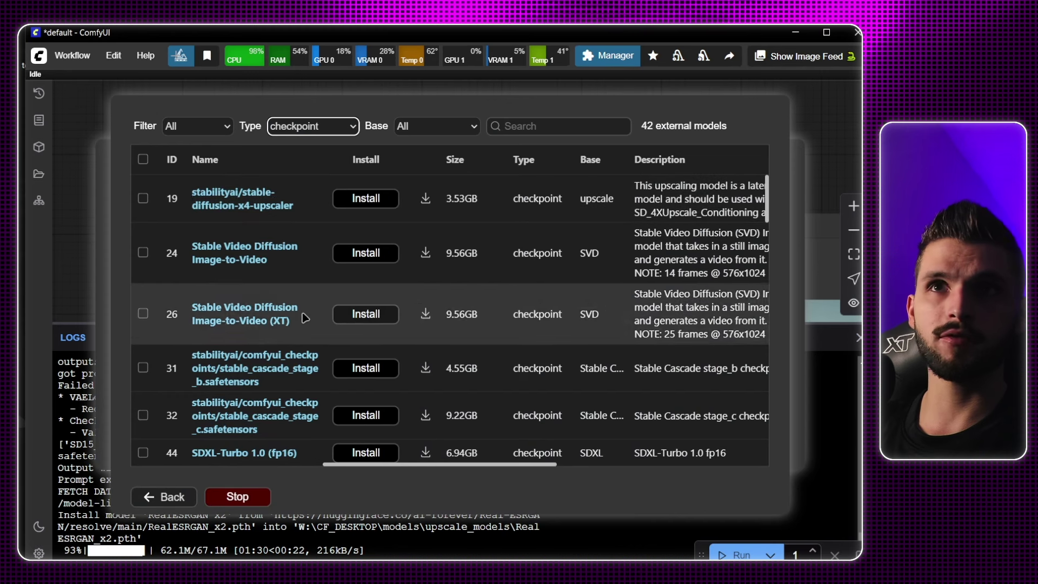
Step: Set the model type filter back to upscale, refresh to apply the installed model and close the manager
{"action": "left_click", "coordinate": [349, 126]}
{"action": "scroll", "coordinate": [321, 370], "scroll_direction": "down", "scroll_amount": 3}
{"action": "scroll", "coordinate": [321, 371], "scroll_direction": "down", "scroll_amount": 5}
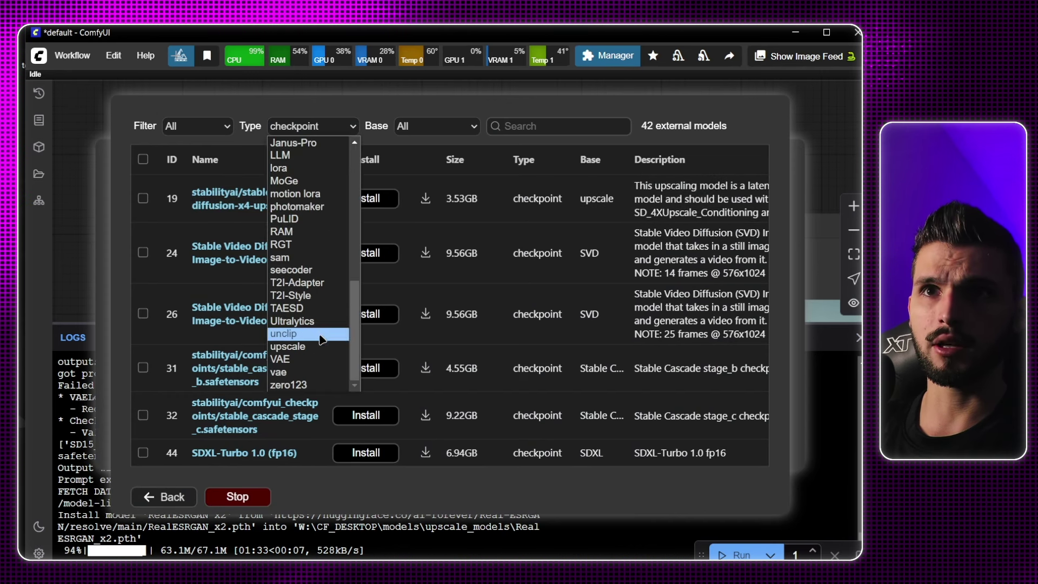
{"action": "left_click", "coordinate": [321, 348]}
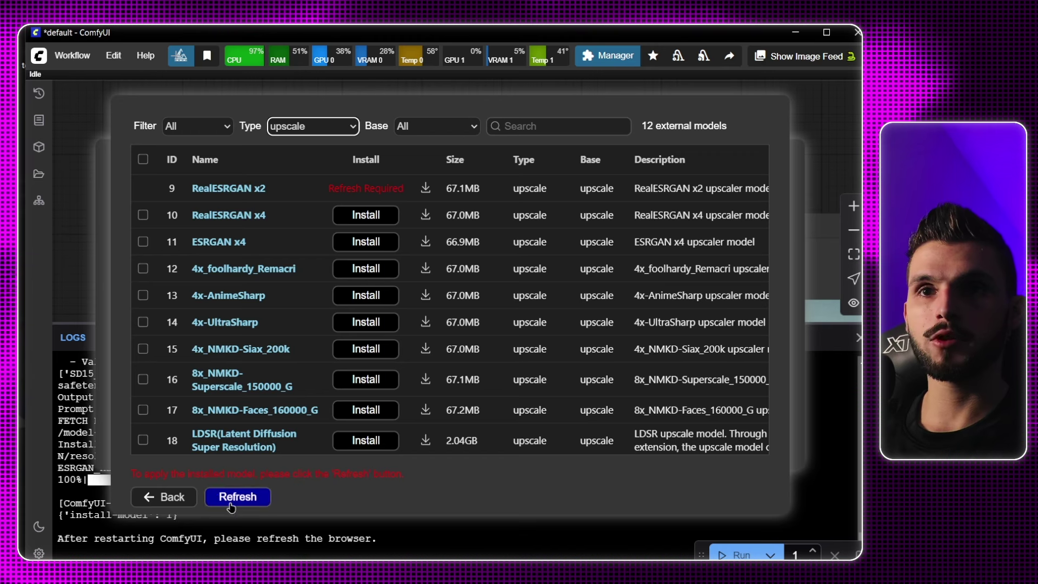
{"action": "left_click", "coordinate": [232, 497]}
{"action": "left_click", "coordinate": [163, 497]}
{"action": "left_click", "coordinate": [320, 452]}
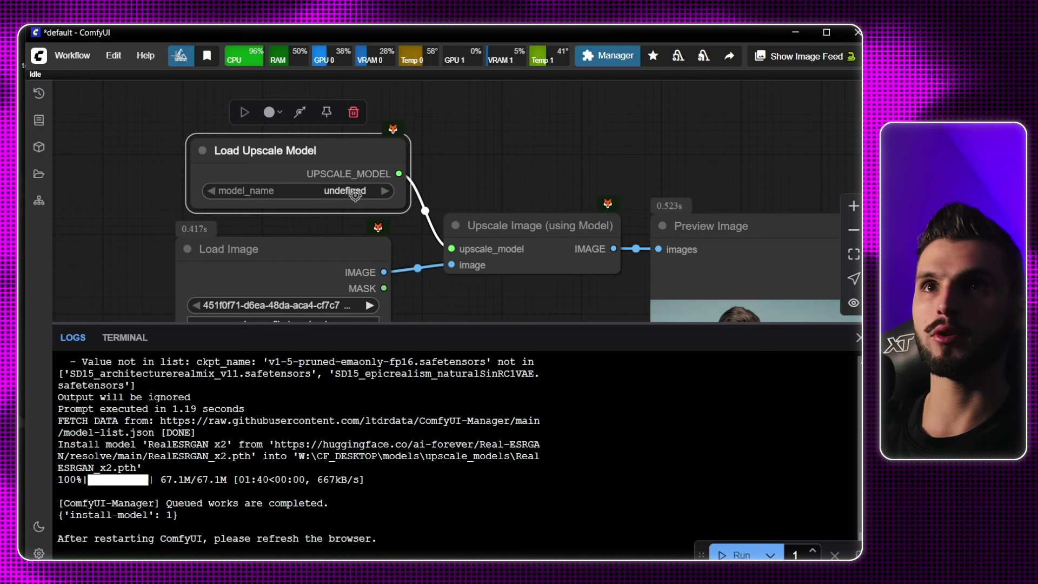
Step: Load RealESRGAN_x2.pth in Load Upscale Model, close the logs and run the workflow, docking the floating run controls
{"action": "left_click", "coordinate": [355, 196]}
{"action": "left_click", "coordinate": [858, 338]}
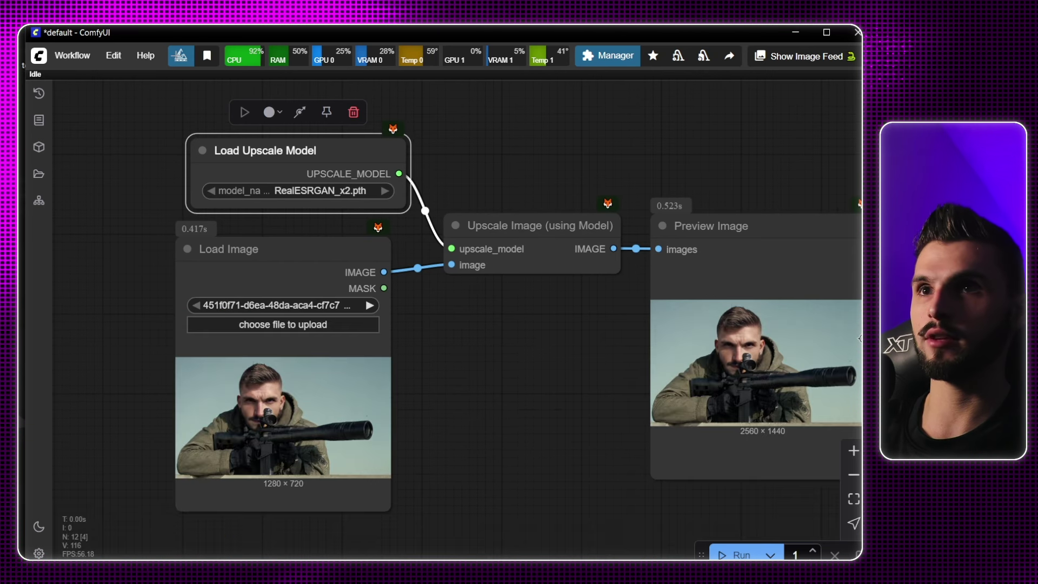
{"action": "left_click_drag", "start_coordinate": [535, 342], "coordinate": [465, 350]}
{"action": "key", "text": "ctrl+Return"}
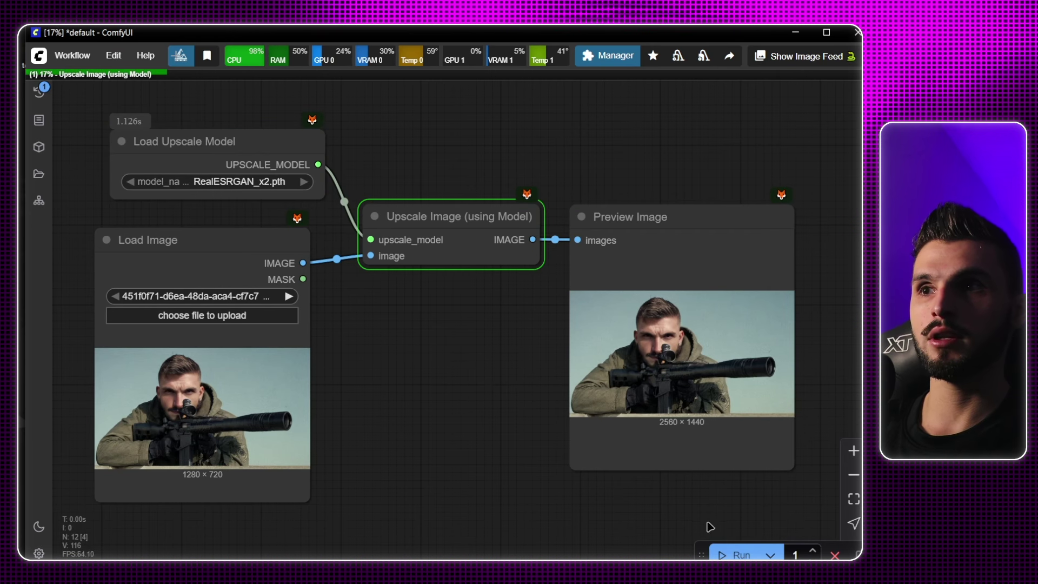
{"action": "left_click_drag", "start_coordinate": [701, 554], "coordinate": [476, 57]}
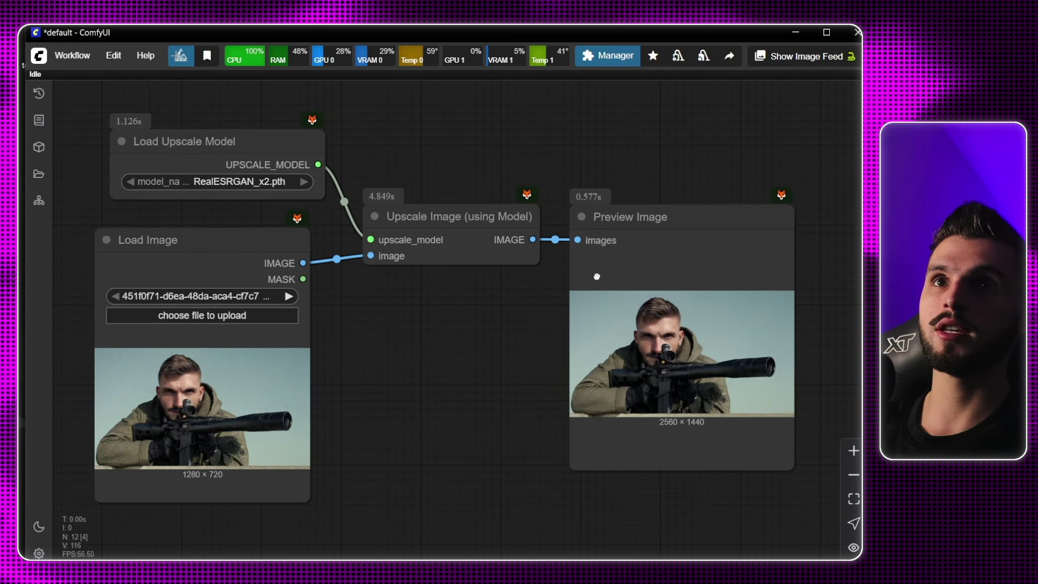
Step: Enlarge the Preview Image node to show the upscaled picture at a bigger size
{"action": "left_click_drag", "start_coordinate": [597, 276], "coordinate": [484, 228]}
{"action": "left_click_drag", "start_coordinate": [679, 423], "coordinate": [852, 493]}
{"action": "left_click_drag", "start_coordinate": [246, 171], "coordinate": [336, 213]}
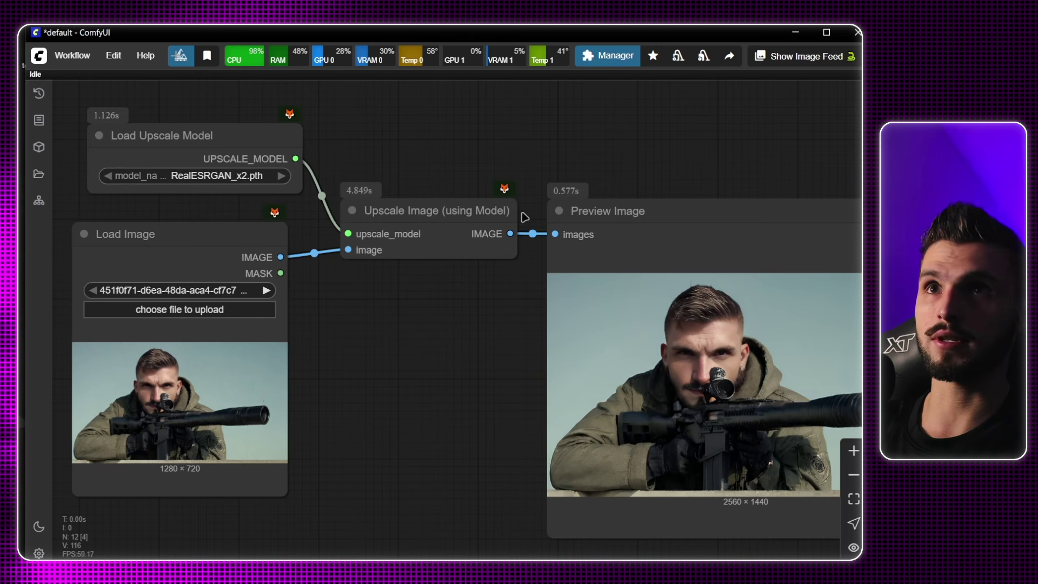
Step: Examine the upscaled image's detail up close, along with the processing time shown on the model-based upscale node
{"action": "left_click_drag", "start_coordinate": [540, 153], "coordinate": [417, 143]}
{"action": "scroll", "coordinate": [612, 359], "scroll_direction": "up", "scroll_amount": 8}
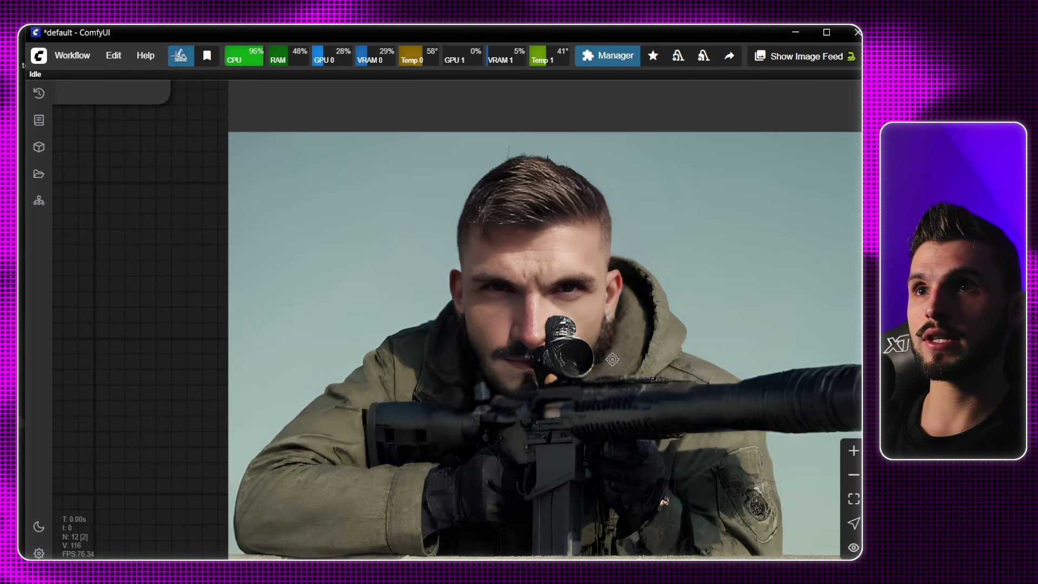
{"action": "scroll", "coordinate": [612, 359], "scroll_direction": "down", "scroll_amount": 8}
{"action": "left_click_drag", "start_coordinate": [445, 273], "coordinate": [549, 296]}
{"action": "scroll", "coordinate": [389, 180], "scroll_direction": "up", "scroll_amount": 8}
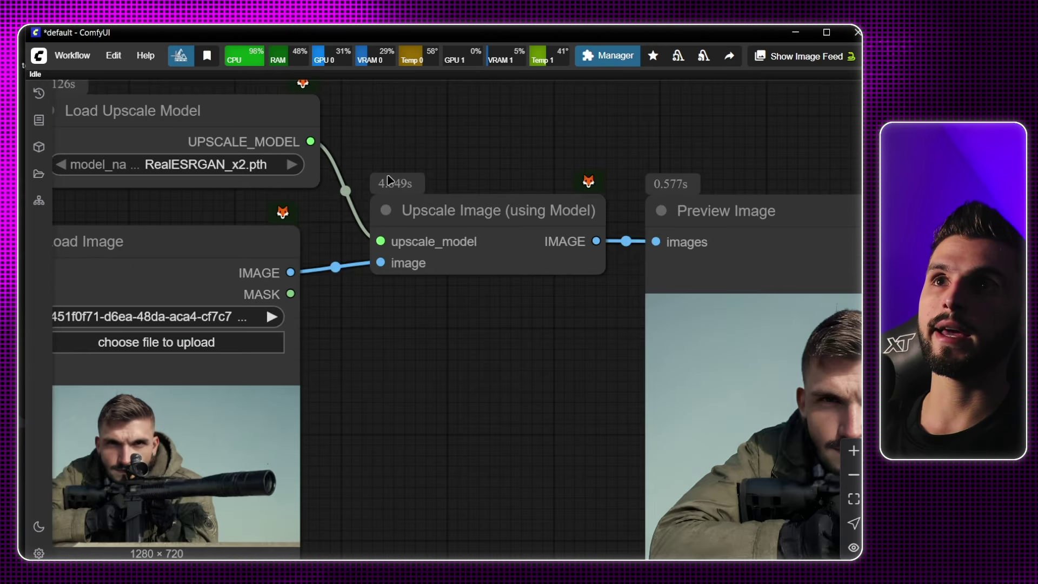
{"action": "scroll", "coordinate": [558, 241], "scroll_direction": "down", "scroll_amount": 4}
{"action": "scroll", "coordinate": [657, 308], "scroll_direction": "up", "scroll_amount": 3}
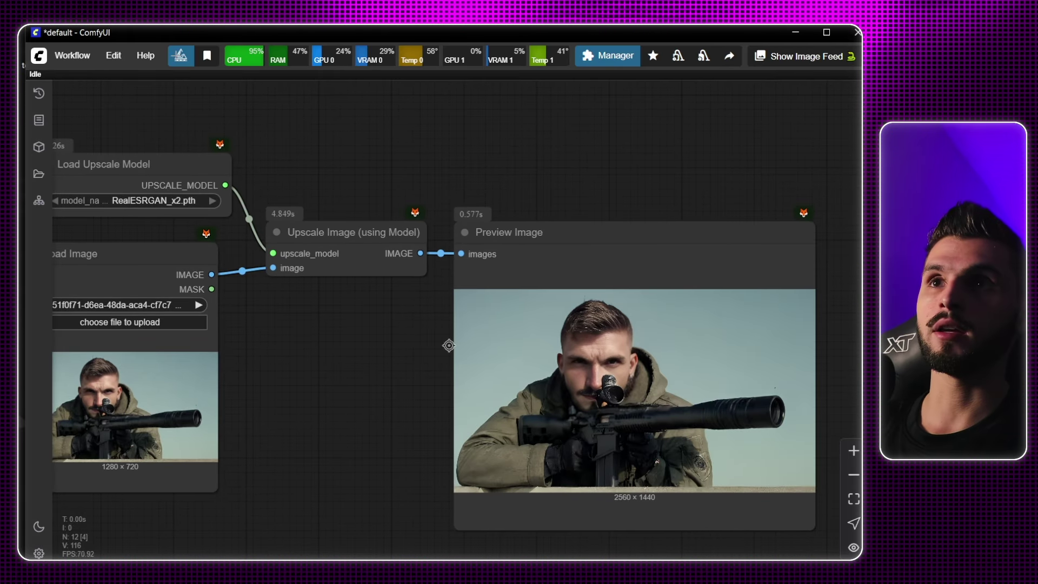
{"action": "left_click_drag", "start_coordinate": [353, 319], "coordinate": [400, 343]}
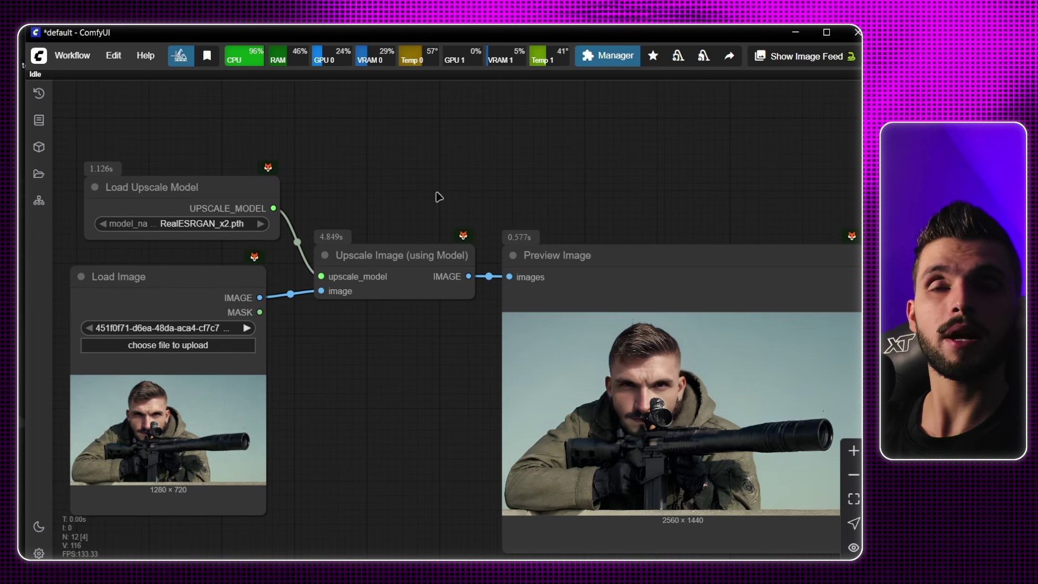
{"action": "left_click_drag", "start_coordinate": [419, 347], "coordinate": [266, 298]}
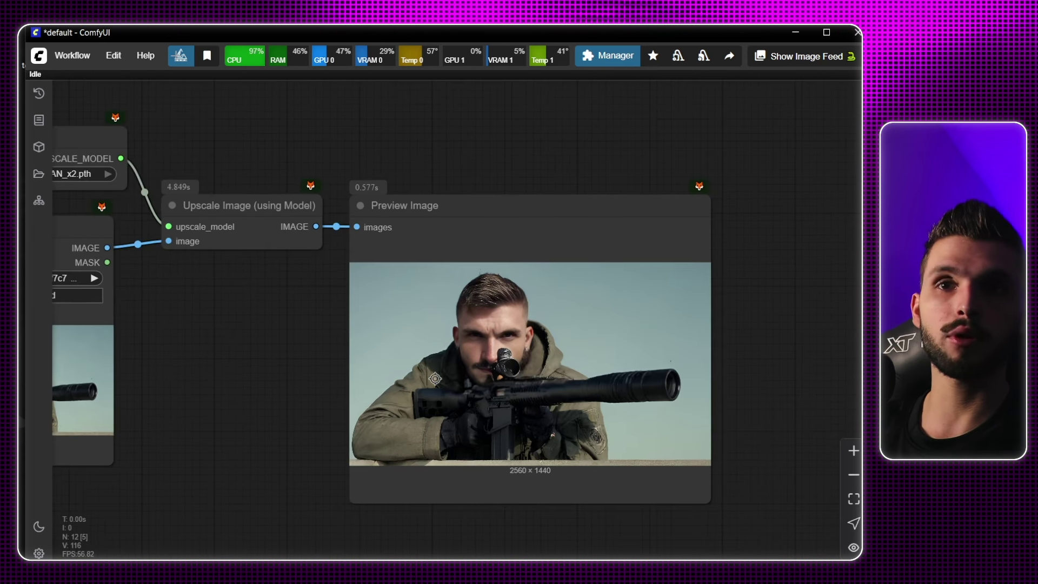
{"action": "left_click_drag", "start_coordinate": [436, 376], "coordinate": [488, 374]}
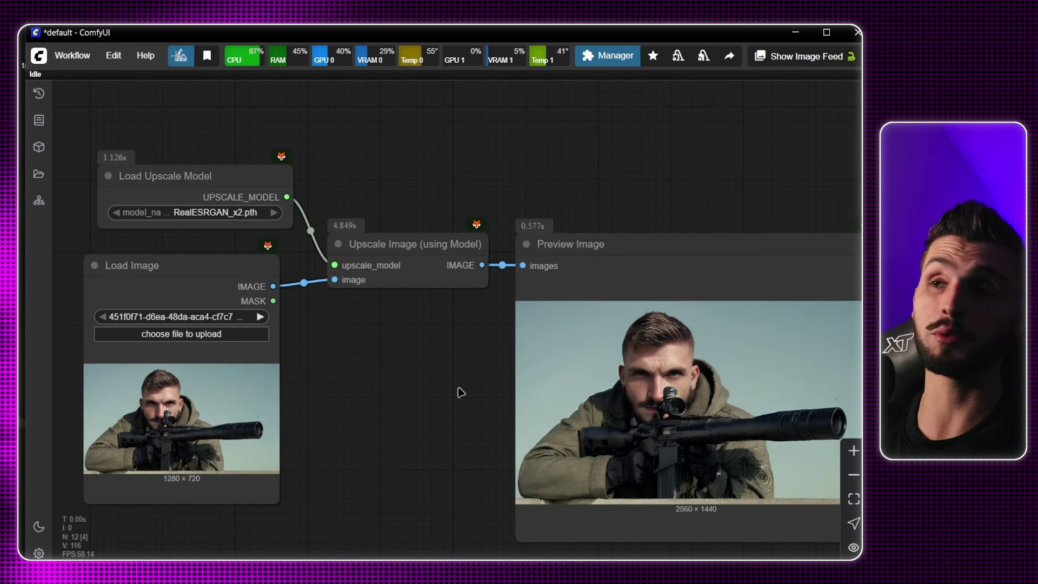
{"action": "scroll", "coordinate": [489, 382], "scroll_direction": "down", "scroll_amount": 2}
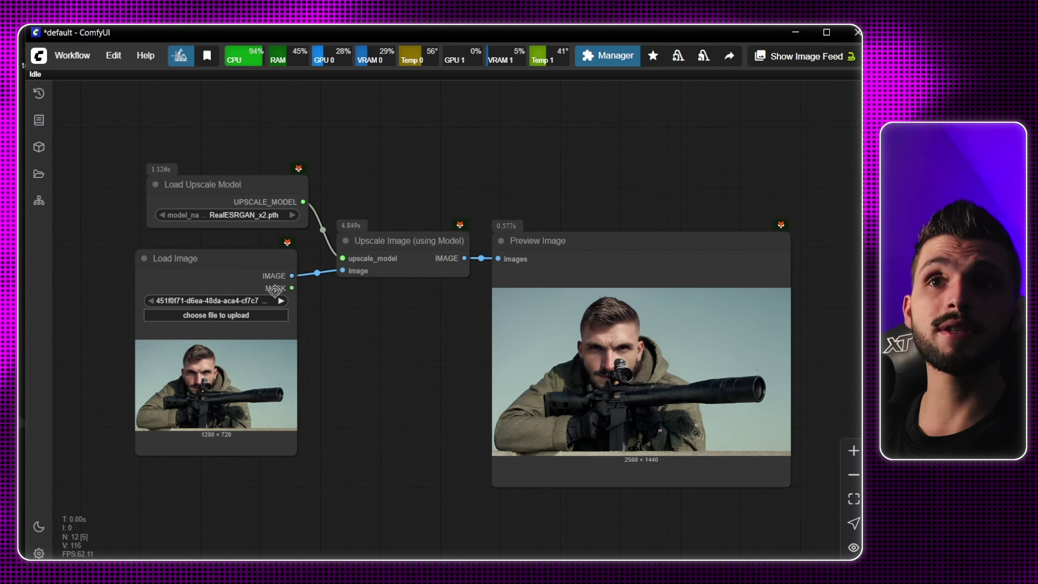
{"action": "scroll", "coordinate": [333, 271], "scroll_direction": "down", "scroll_amount": 2}
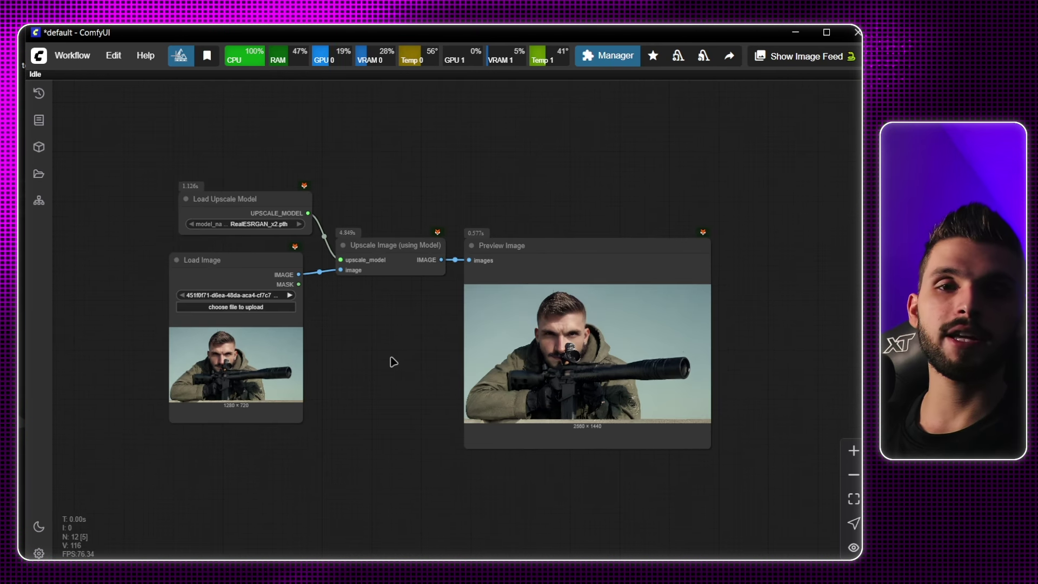
{"action": "scroll", "coordinate": [393, 362], "scroll_direction": "up", "scroll_amount": 2}
{"action": "left_click_drag", "start_coordinate": [392, 359], "coordinate": [409, 379]}
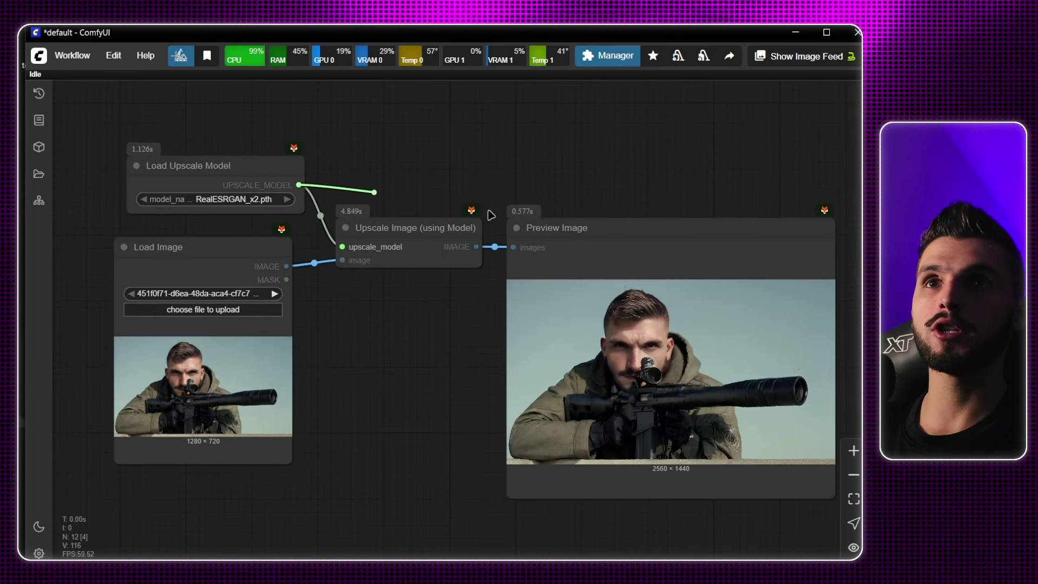
Step: Try to connect Load Upscale Model's UPSCALE_MODEL output to Preview Image's images input, and move the loader higher above the other nodes
{"action": "left_click_drag", "start_coordinate": [529, 248], "coordinate": [527, 250]}
{"action": "left_click_drag", "start_coordinate": [299, 185], "coordinate": [507, 242]}
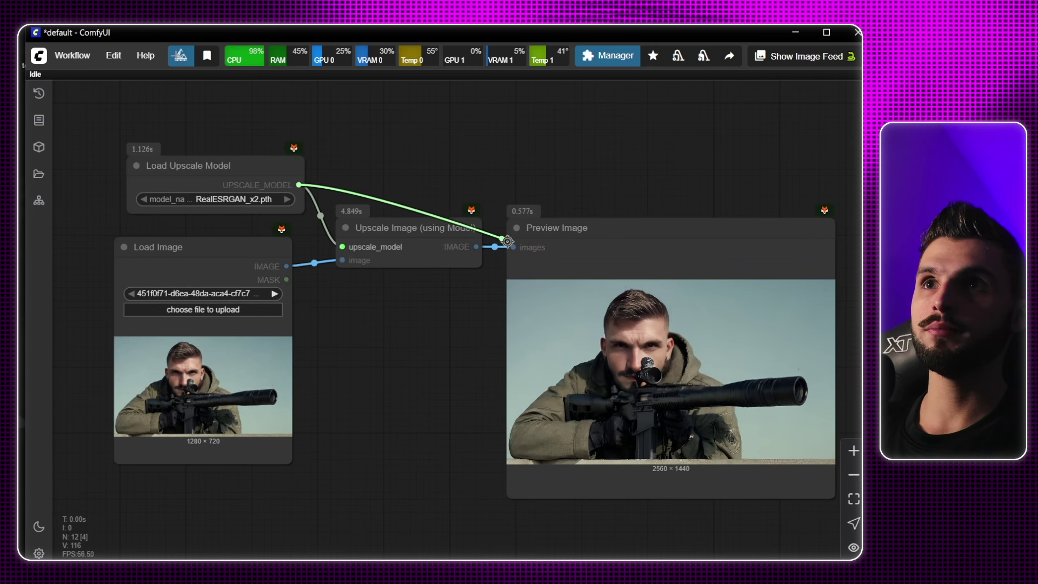
{"action": "left_click_drag", "start_coordinate": [284, 176], "coordinate": [320, 165]}
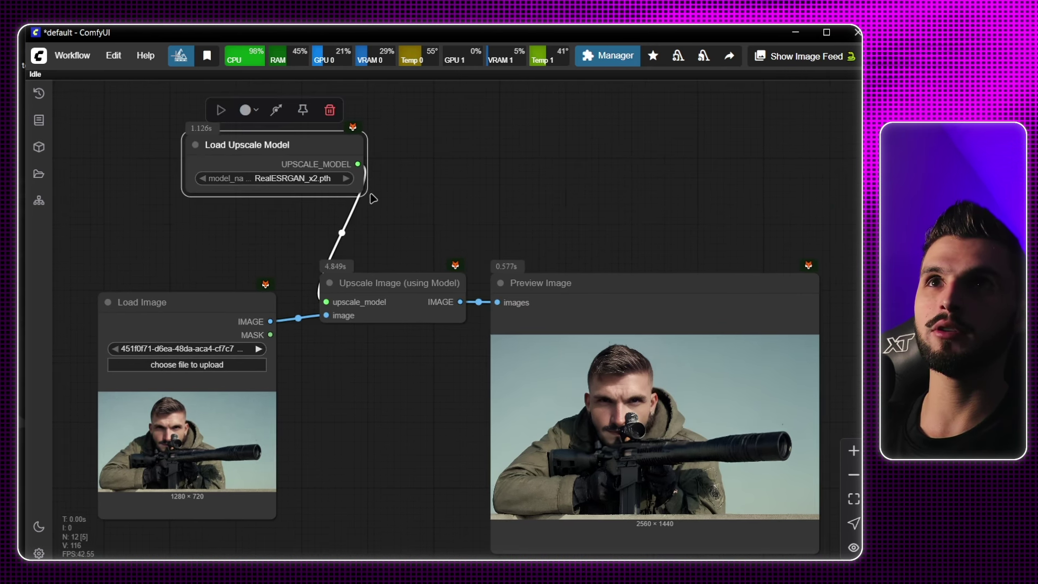
{"action": "left_click_drag", "start_coordinate": [500, 306], "coordinate": [506, 306]}
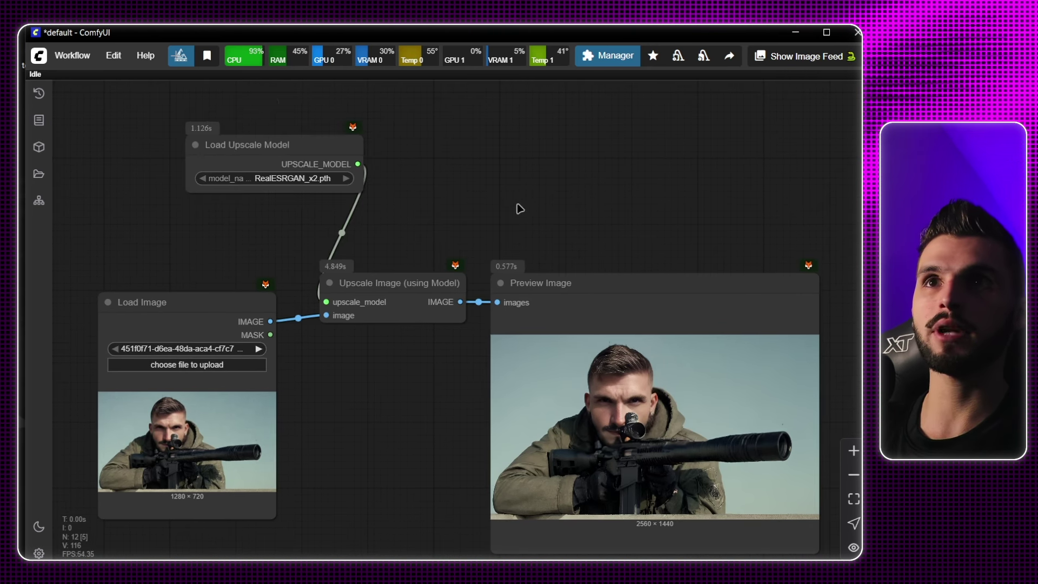
{"action": "left_click_drag", "start_coordinate": [358, 164], "coordinate": [504, 303]}
{"action": "left_click", "coordinate": [601, 315]}
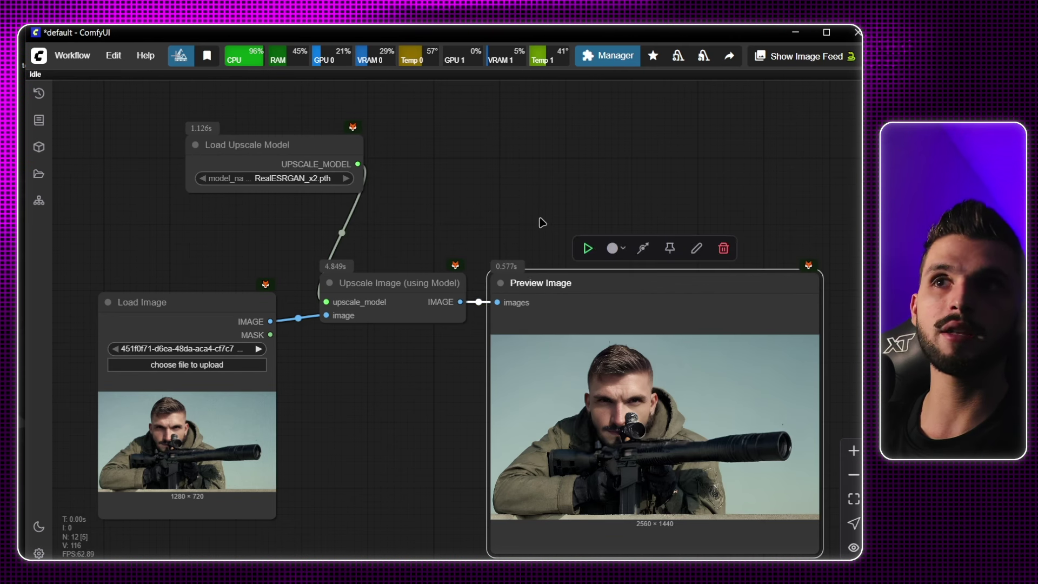
{"action": "left_click", "coordinate": [538, 260]}
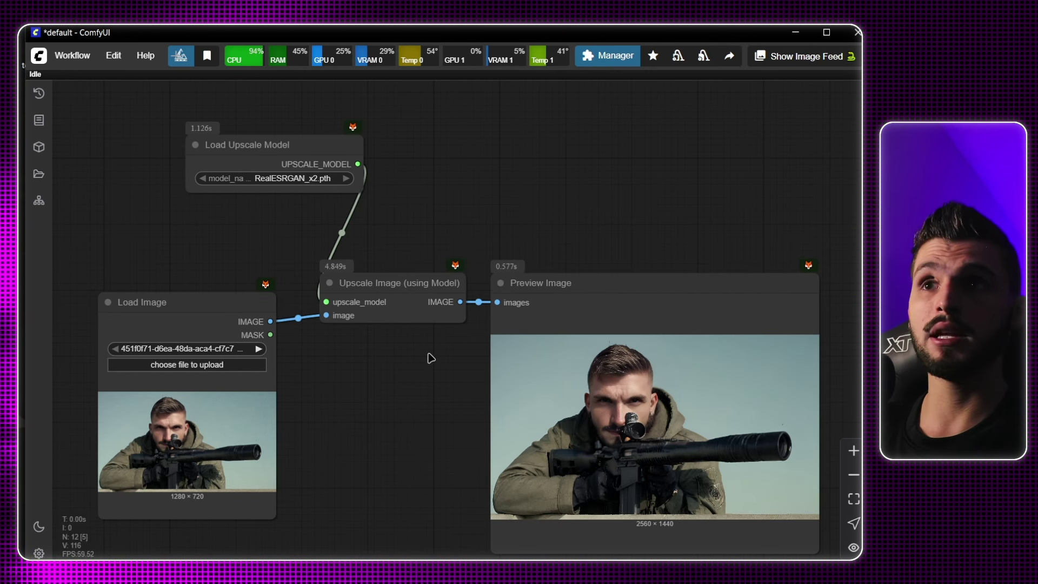
{"action": "left_click_drag", "start_coordinate": [439, 352], "coordinate": [475, 323]}
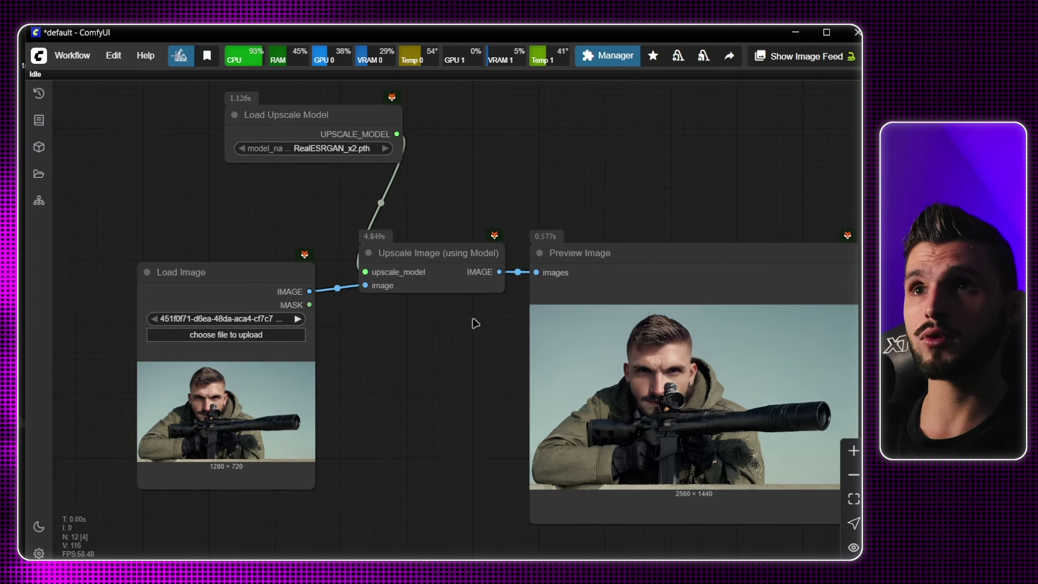
{"action": "left_click", "coordinate": [630, 268]}
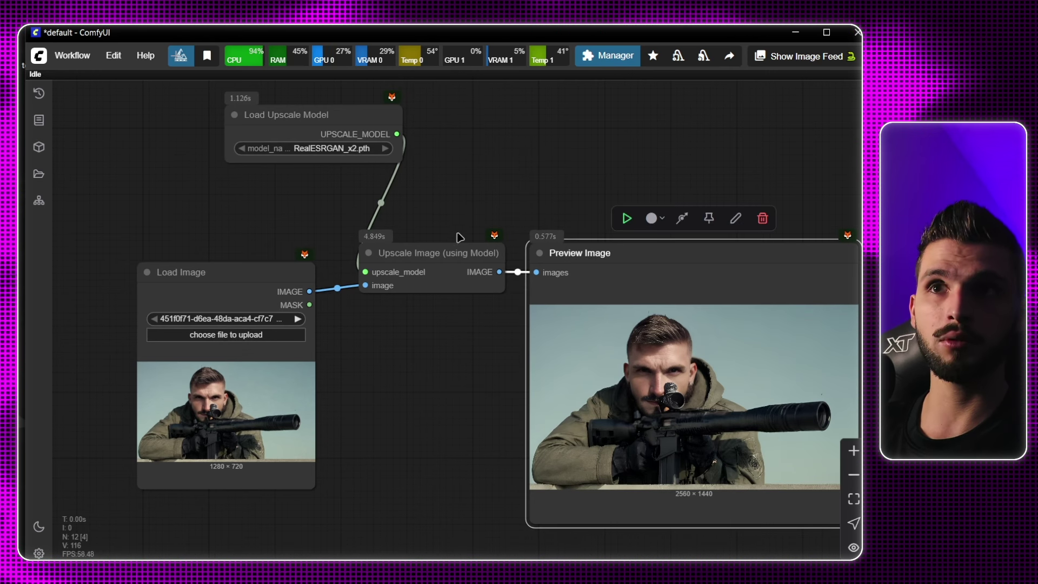
{"action": "scroll", "coordinate": [459, 237], "scroll_direction": "down", "scroll_amount": 5}
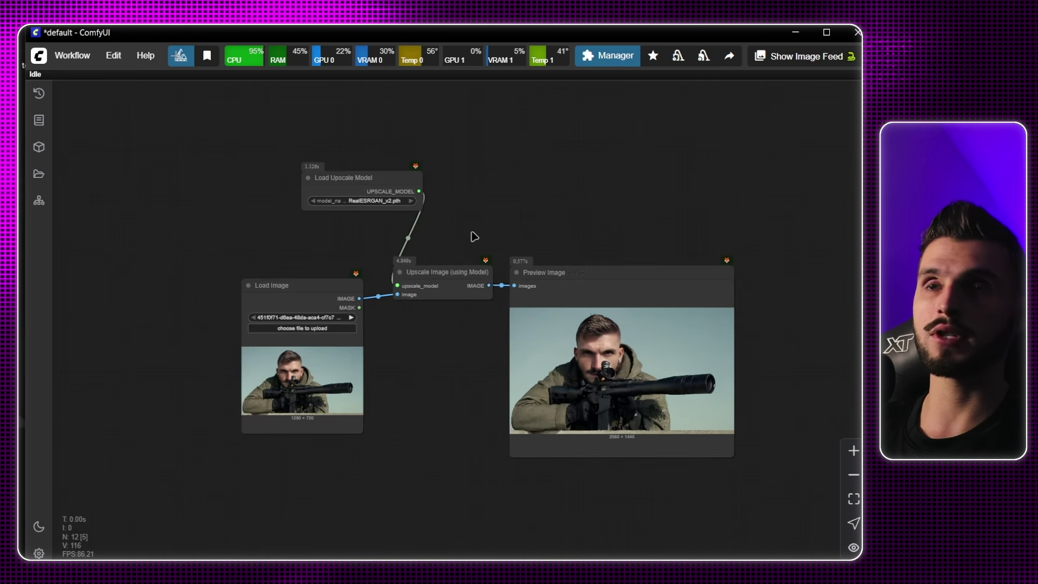
{"action": "scroll", "coordinate": [461, 308], "scroll_direction": "up", "scroll_amount": 5}
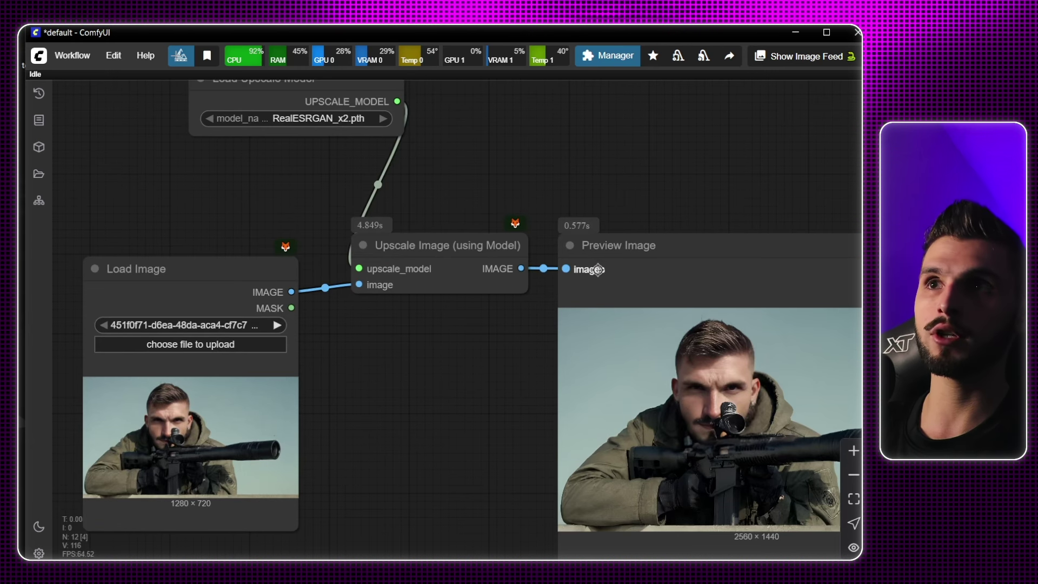
Step: Load the Image Generation template from the Basics examples and dismiss the missing models notice
{"action": "left_click", "coordinate": [72, 55]}
{"action": "left_click", "coordinate": [116, 139]}
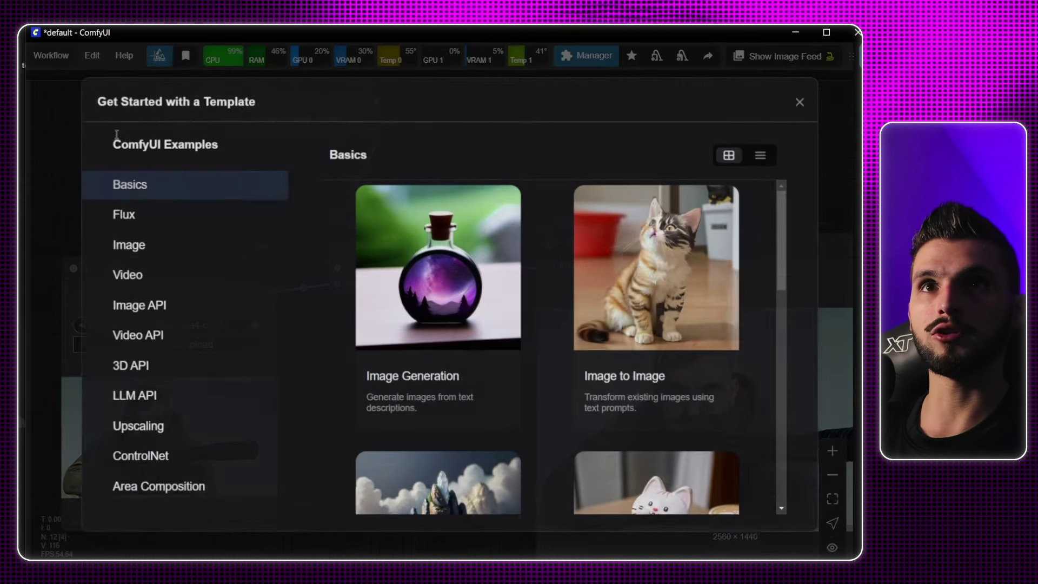
{"action": "left_click", "coordinate": [454, 300]}
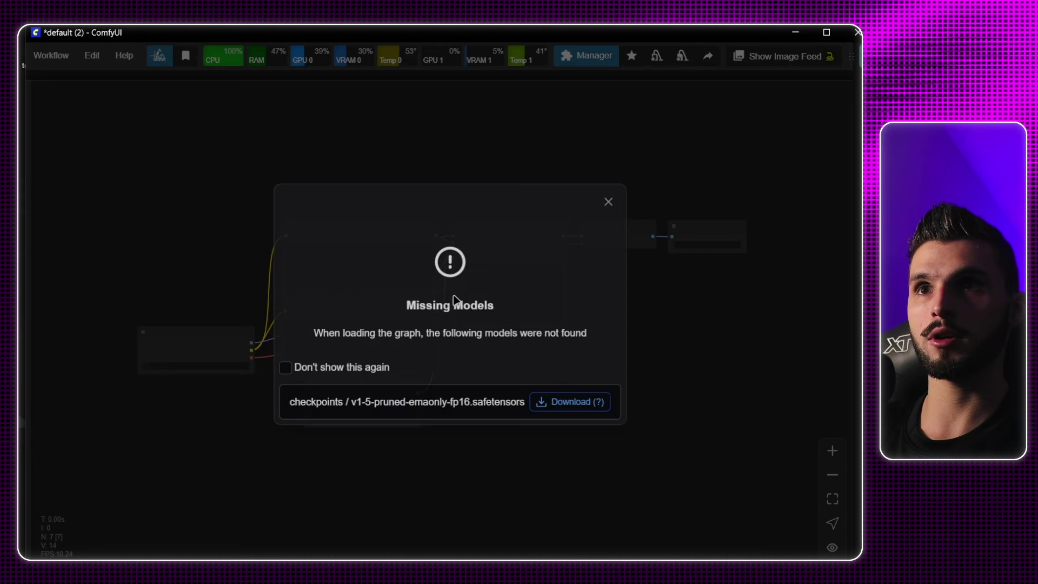
{"action": "left_click", "coordinate": [655, 222]}
Step: Examine the nodes of the image generation workflow, including Load Checkpoint, both CLIP Text Encode prompts and Empty Latent Image
{"action": "scroll", "coordinate": [486, 356], "scroll_direction": "up", "scroll_amount": 6}
{"action": "left_click_drag", "start_coordinate": [487, 355], "coordinate": [602, 394]}
{"action": "scroll", "coordinate": [602, 394], "scroll_direction": "down", "scroll_amount": 5}
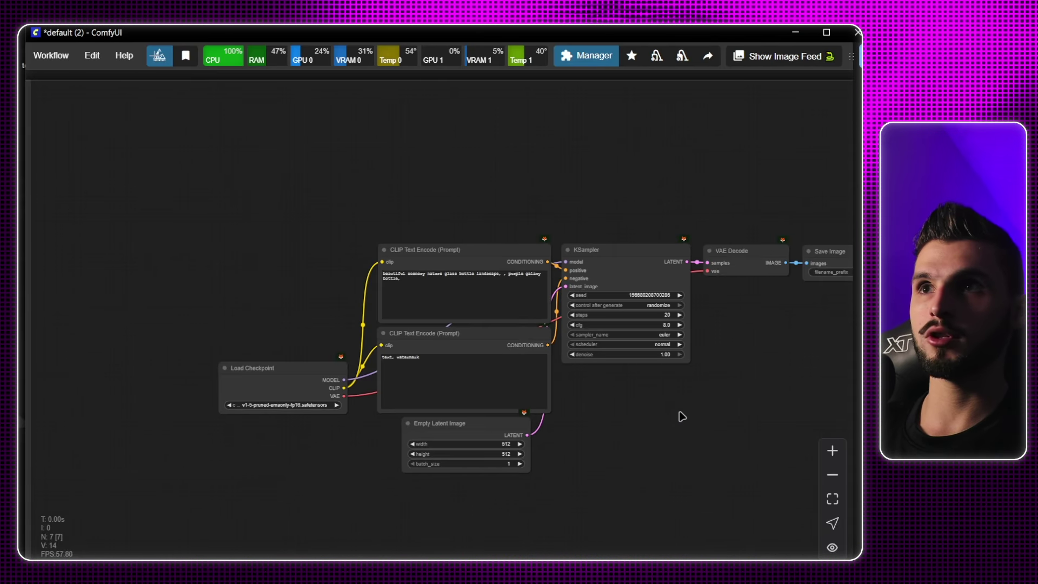
{"action": "left_click_drag", "start_coordinate": [679, 412], "coordinate": [622, 381]}
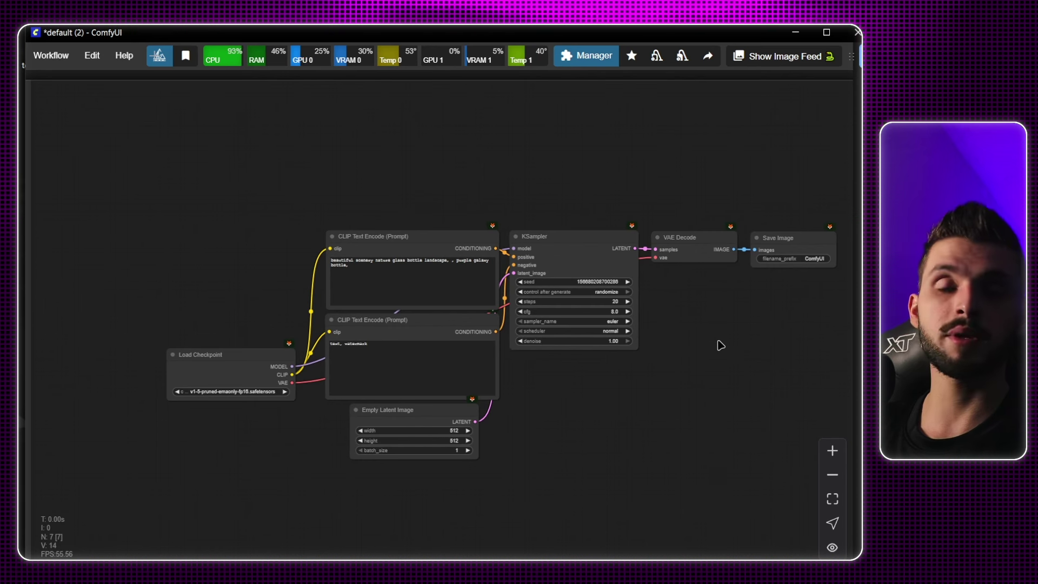
{"action": "scroll", "coordinate": [229, 379], "scroll_direction": "up", "scroll_amount": 2}
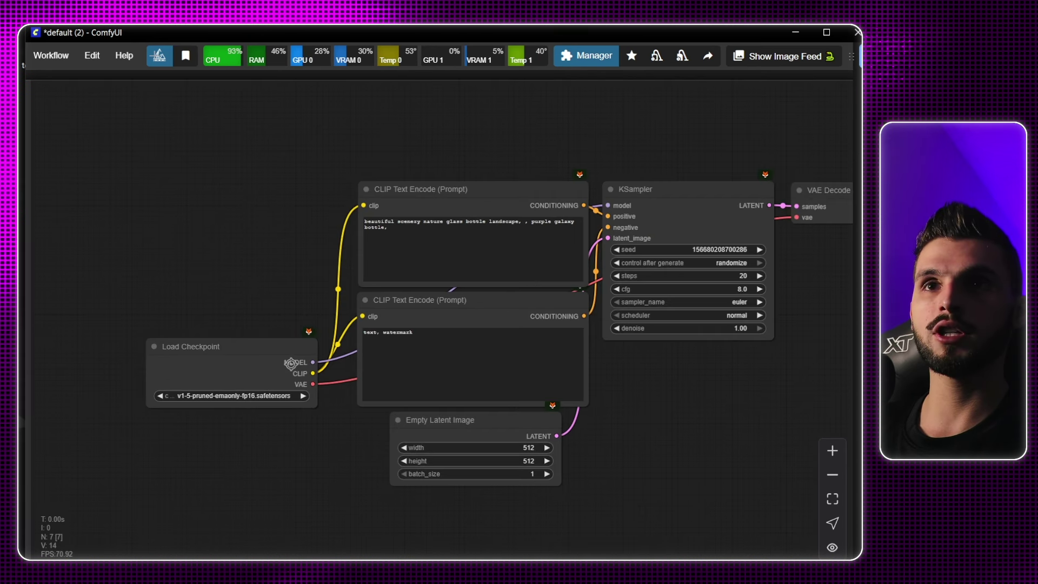
{"action": "left_click_drag", "start_coordinate": [291, 363], "coordinate": [197, 352]}
{"action": "scroll", "coordinate": [208, 359], "scroll_direction": "down", "scroll_amount": 2}
{"action": "left_click", "coordinate": [186, 358]}
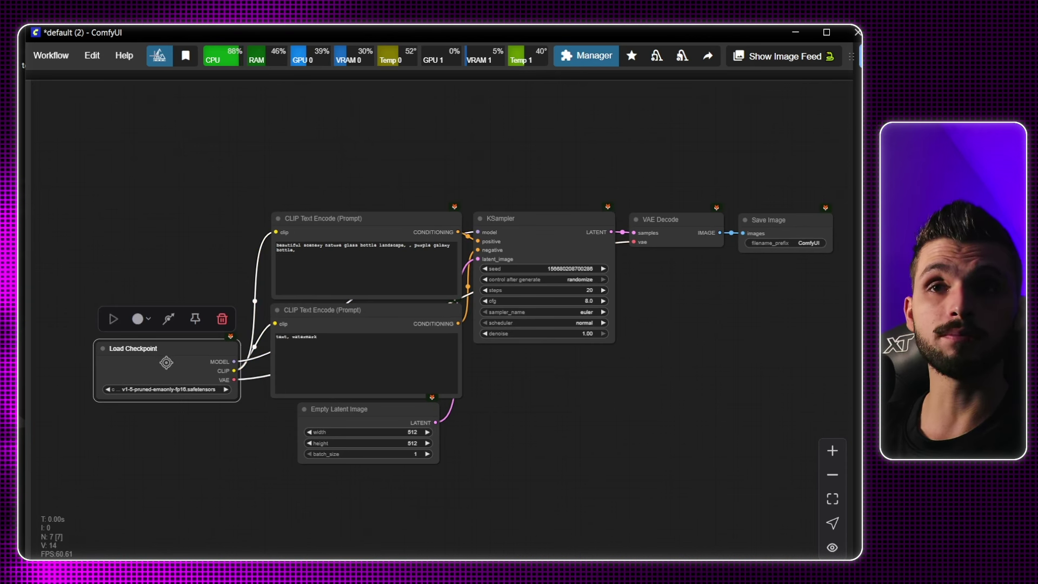
{"action": "left_click", "coordinate": [97, 259]}
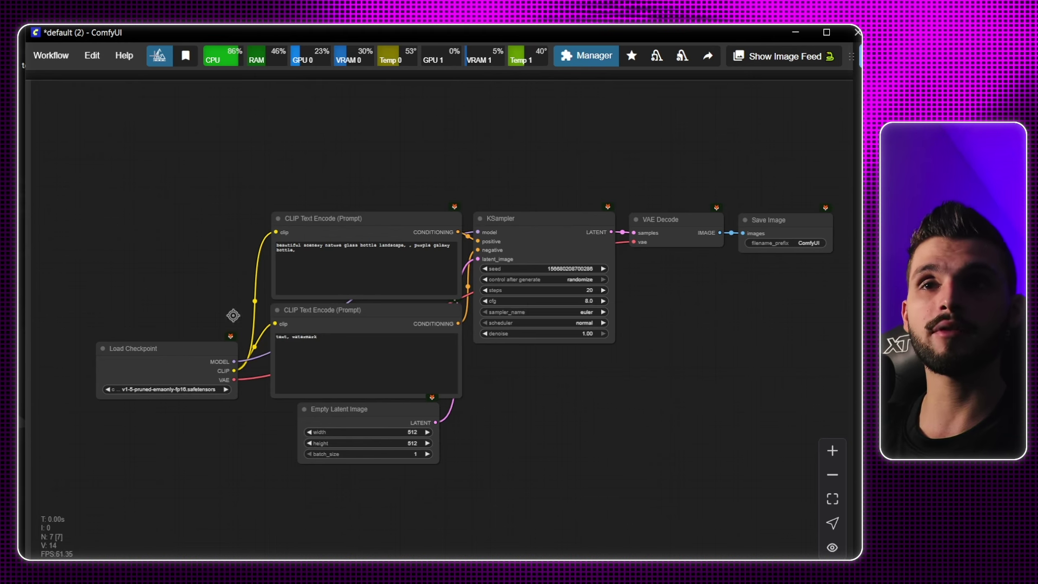
{"action": "left_click", "coordinate": [121, 367]}
{"action": "left_click", "coordinate": [173, 222]}
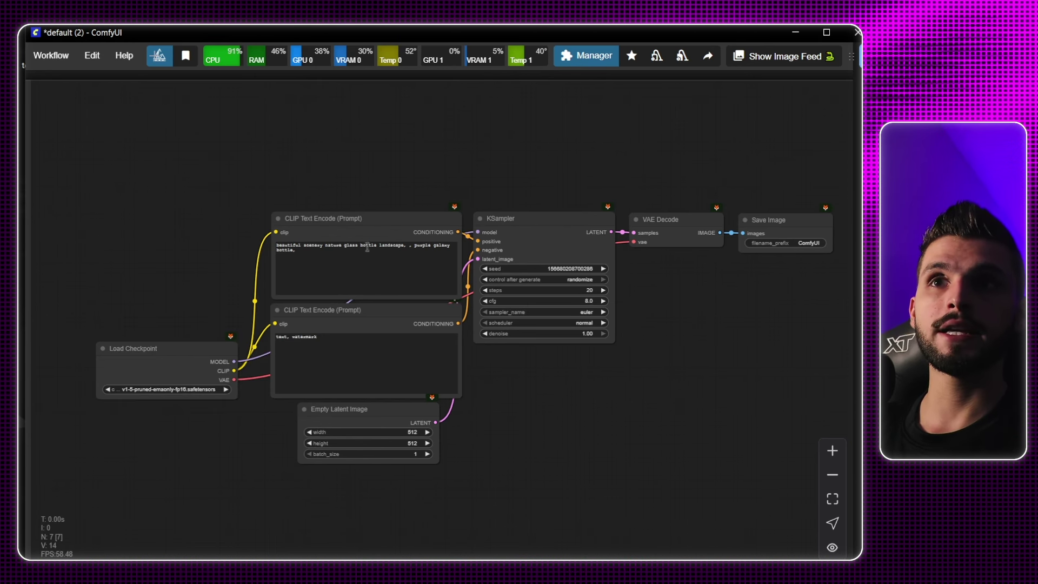
{"action": "left_click", "coordinate": [389, 219]}
{"action": "left_click", "coordinate": [377, 318]}
{"action": "left_click", "coordinate": [367, 411]}
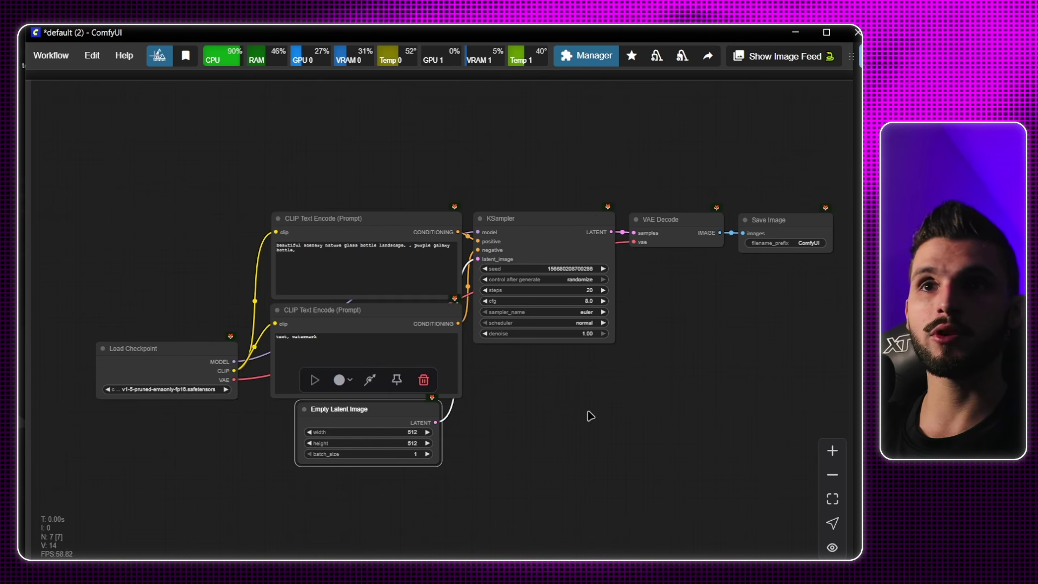
{"action": "left_click", "coordinate": [589, 416]}
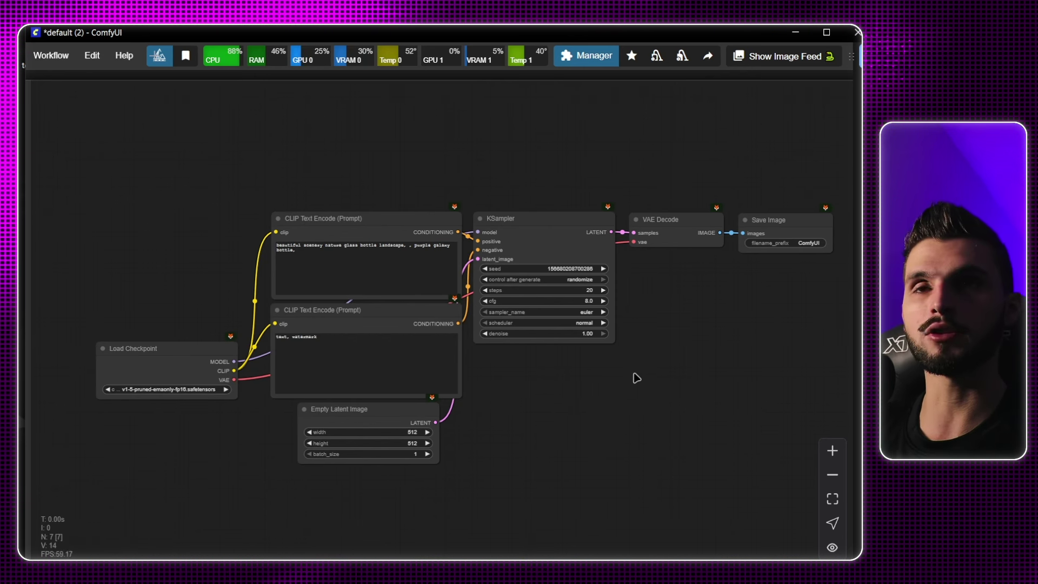
Step: Bring up the worklows atualizados (sem ue) folder in File Explorer to view its JSON workflow files, and minimize the window again
{"action": "mouse_move", "coordinate": [390, 309]}
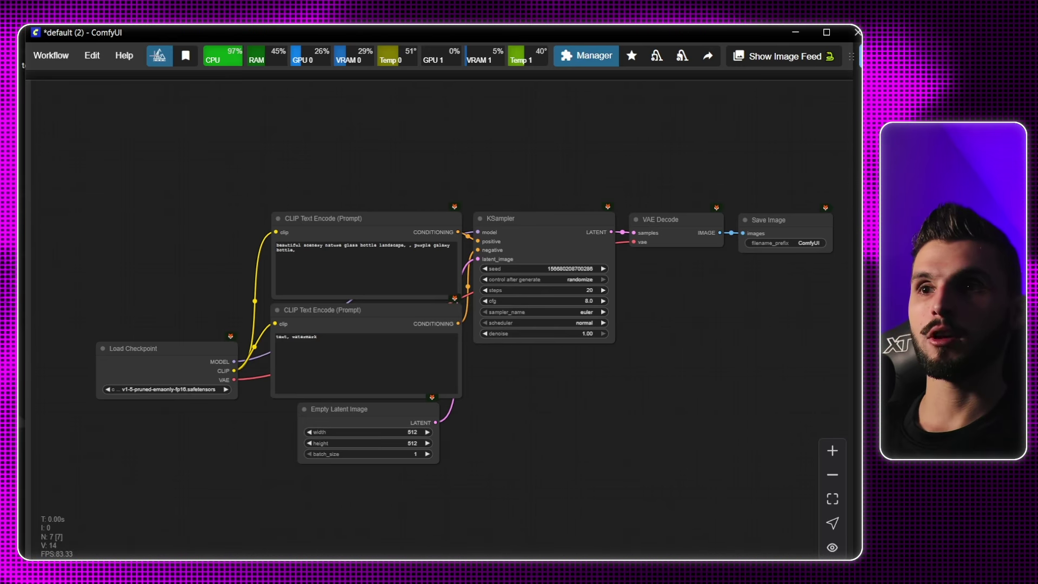
{"action": "left_click", "coordinate": [635, 502]}
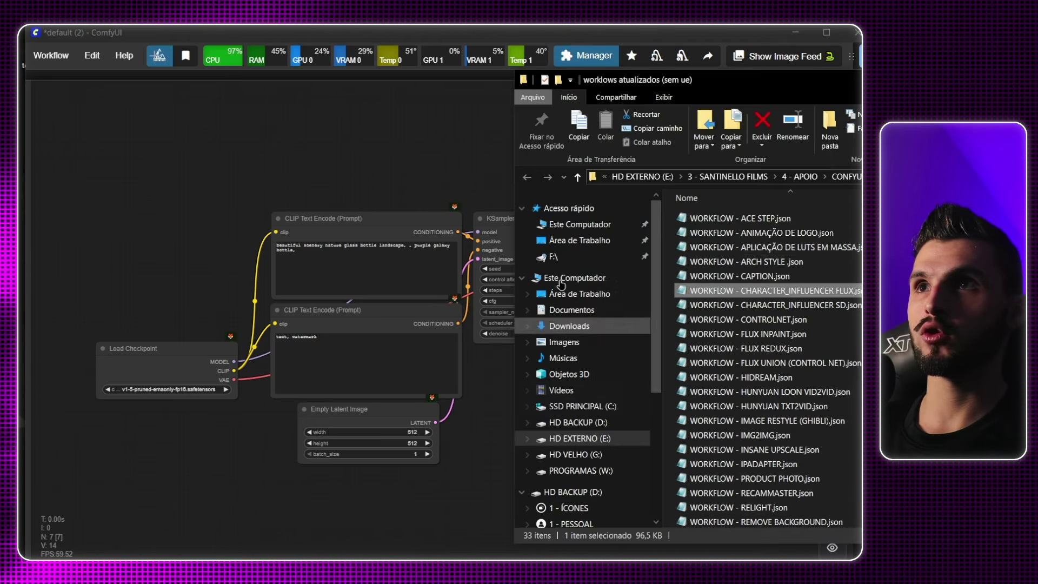
{"action": "left_click_drag", "start_coordinate": [621, 80], "coordinate": [176, 74]}
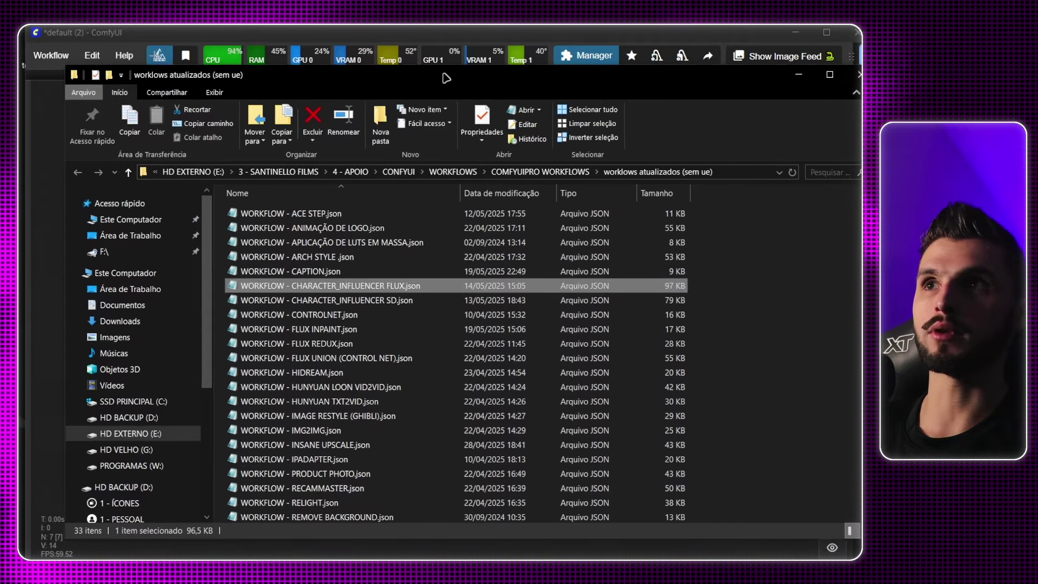
{"action": "left_click_drag", "start_coordinate": [445, 79], "coordinate": [416, 75]}
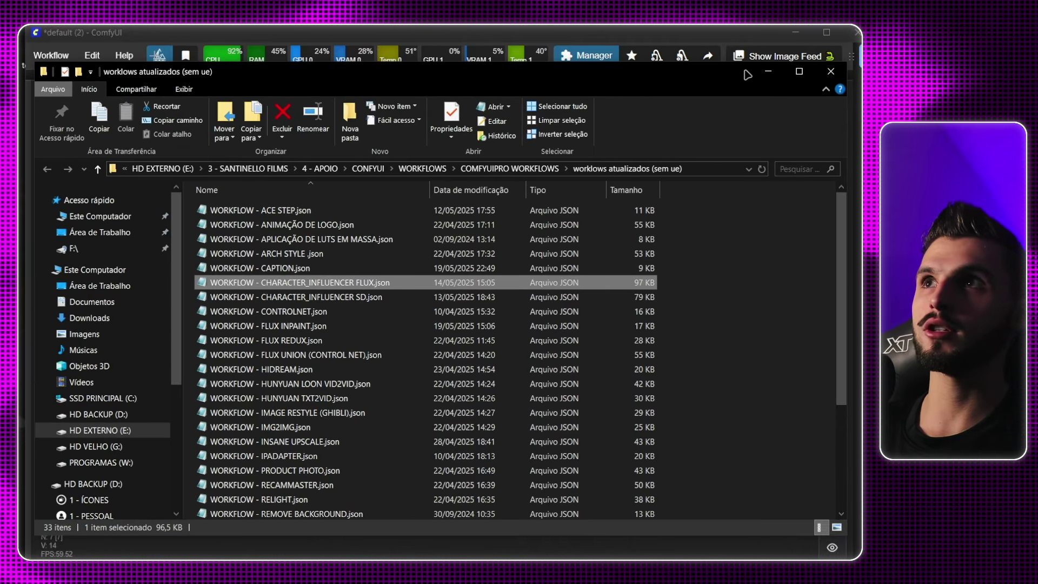
{"action": "left_click", "coordinate": [768, 72]}
{"action": "scroll", "coordinate": [609, 248], "scroll_direction": "down", "scroll_amount": 3}
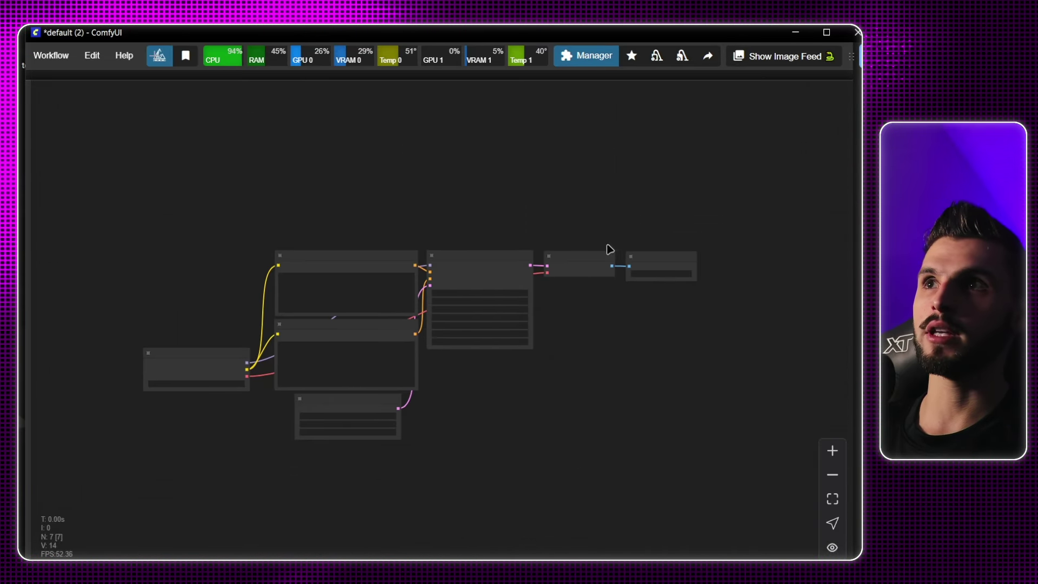
{"action": "scroll", "coordinate": [542, 331], "scroll_direction": "up", "scroll_amount": 4}
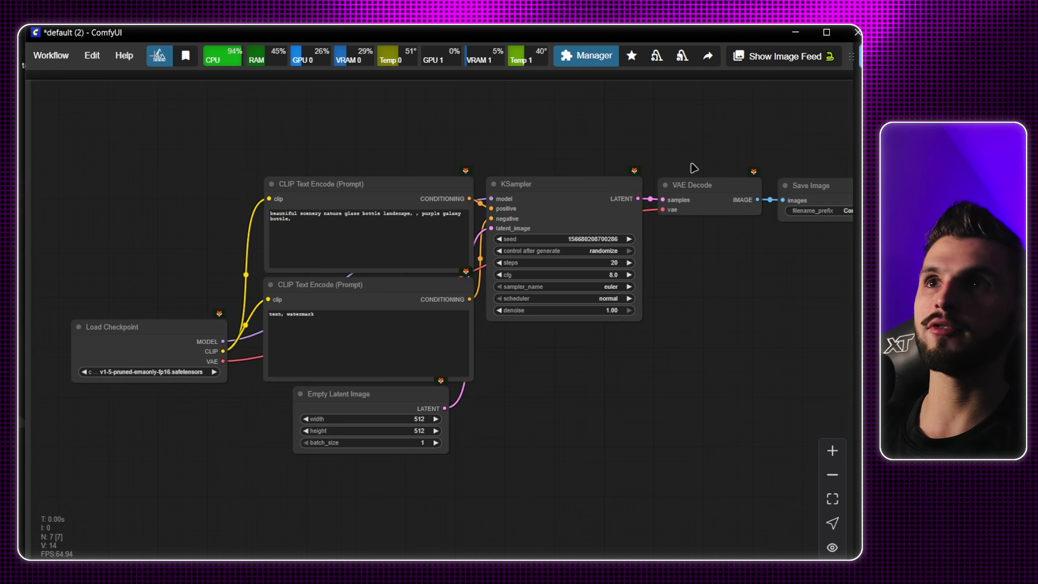
{"action": "left_click_drag", "start_coordinate": [779, 242], "coordinate": [773, 285]}
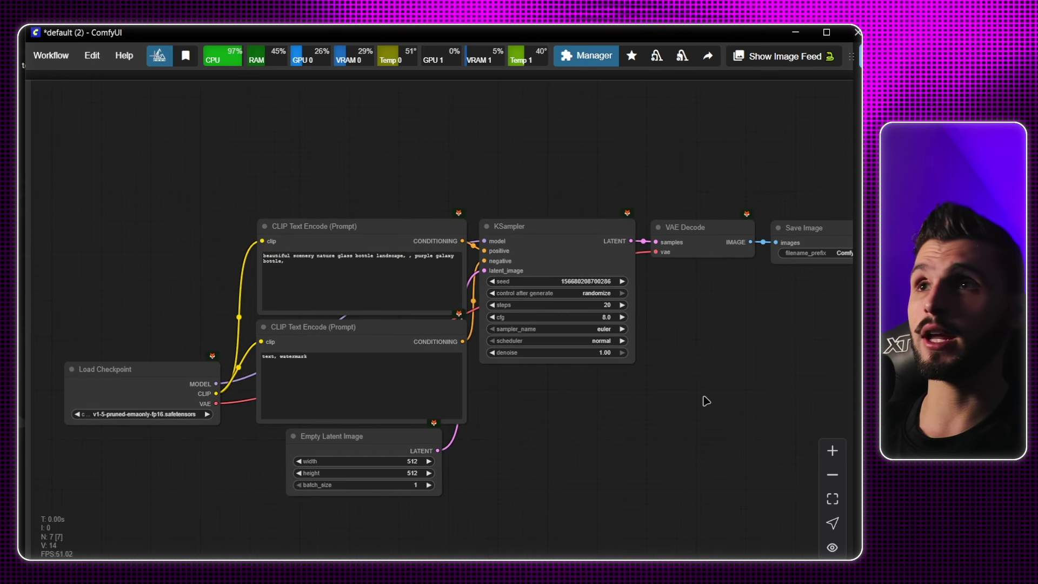
{"action": "left_click_drag", "start_coordinate": [742, 336], "coordinate": [725, 292]}
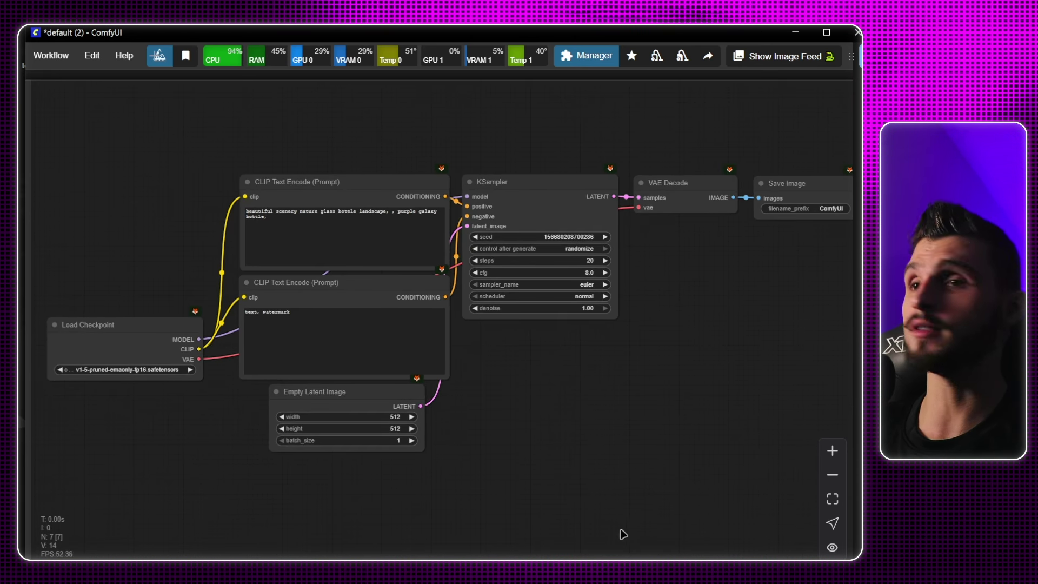
{"action": "scroll", "coordinate": [621, 326], "scroll_direction": "down", "scroll_amount": 3}
{"action": "scroll", "coordinate": [644, 327], "scroll_direction": "up", "scroll_amount": 2}
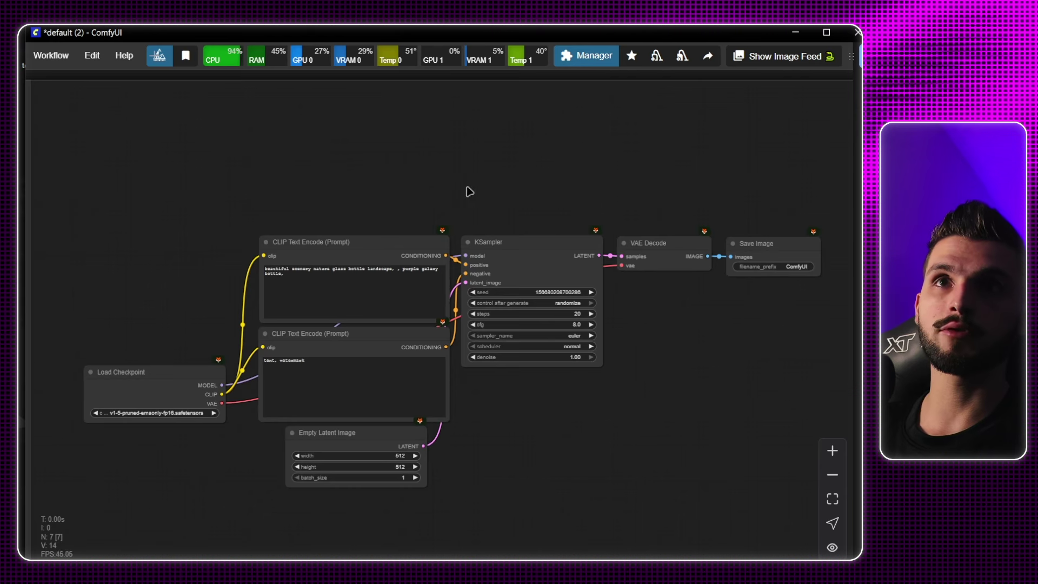
Step: Look up the commands for saving and exporting the current workflow
{"action": "left_click", "coordinate": [54, 56]}
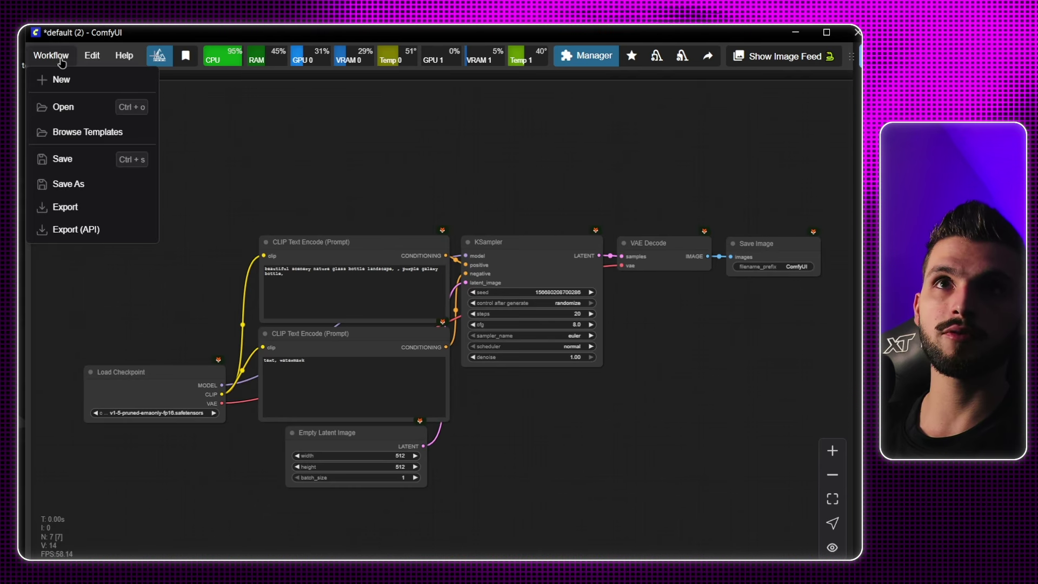
{"action": "left_click", "coordinate": [64, 207]}
{"action": "left_click", "coordinate": [510, 267]}
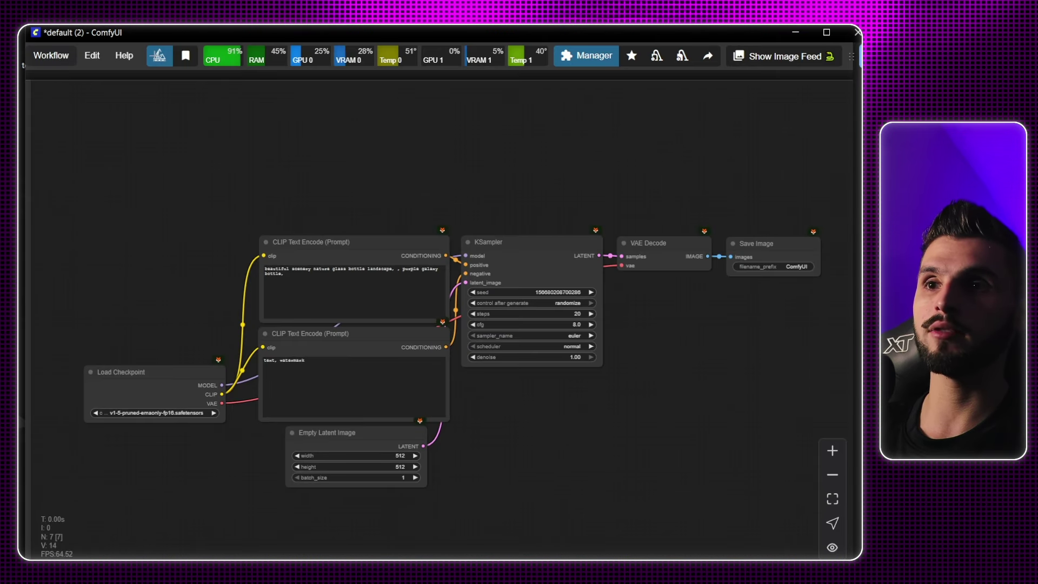
Step: Switch back to File Explorer and look through the JSON workflow files in the worklows atualizados (sem ue) folder
{"action": "mouse_move", "coordinate": [649, 556]}
{"action": "left_click", "coordinate": [672, 535]}
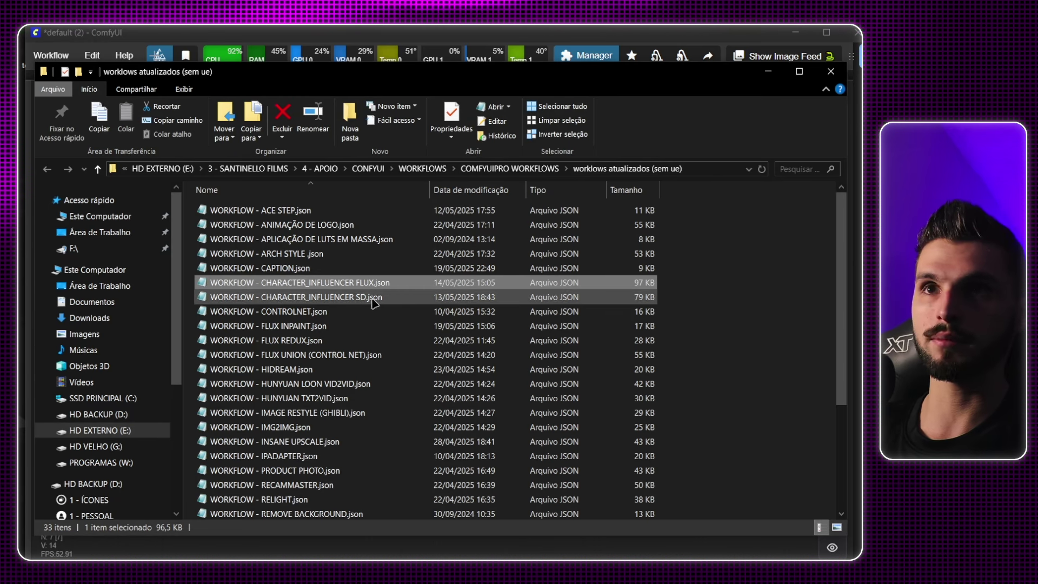
{"action": "left_click", "coordinate": [373, 300]}
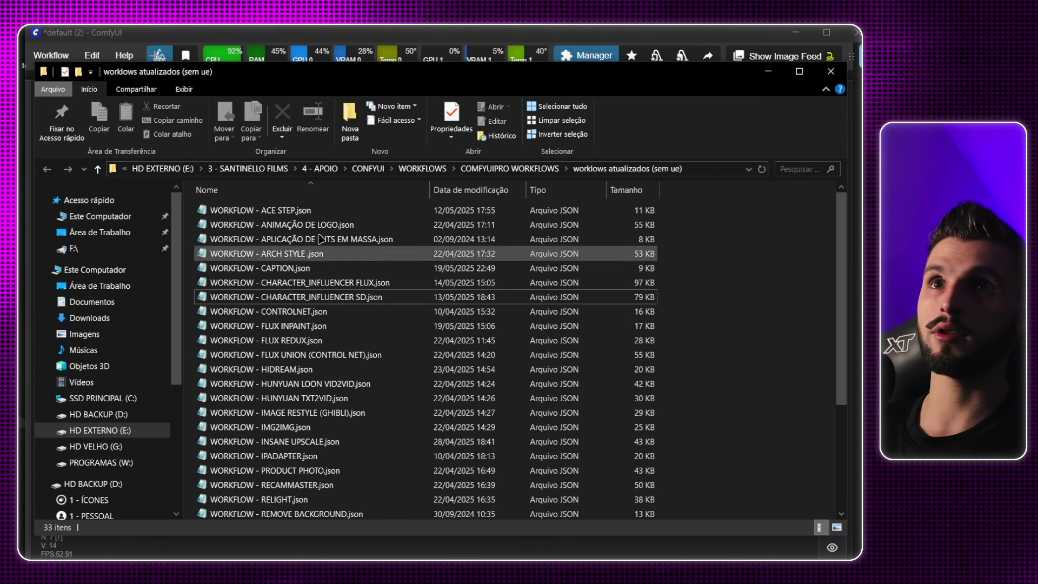
{"action": "scroll", "coordinate": [391, 400], "scroll_direction": "down", "scroll_amount": 4}
{"action": "scroll", "coordinate": [392, 400], "scroll_direction": "up", "scroll_amount": 4}
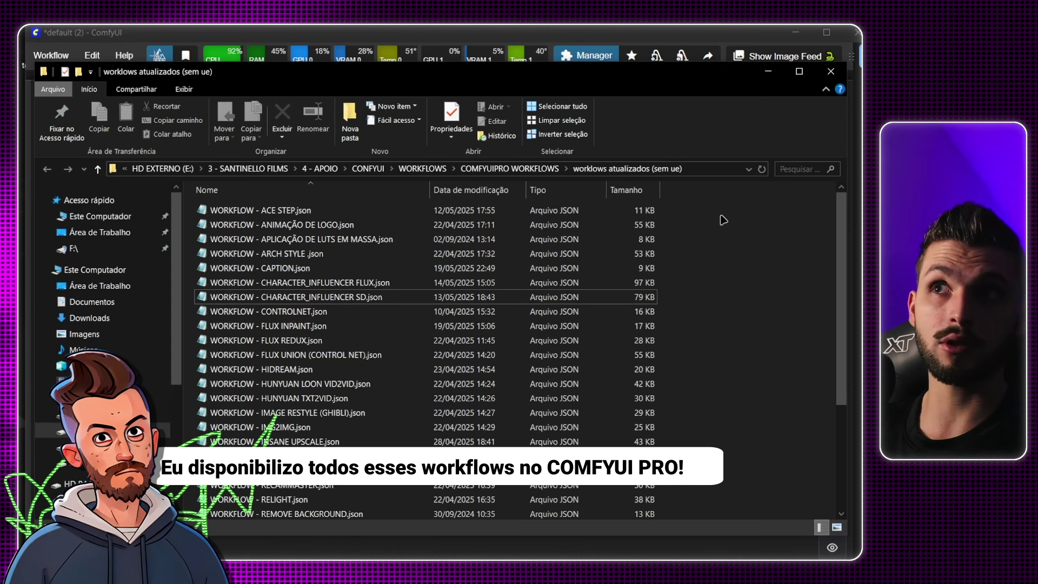
{"action": "left_click_drag", "start_coordinate": [714, 206], "coordinate": [200, 516]}
{"action": "left_click", "coordinate": [700, 382]}
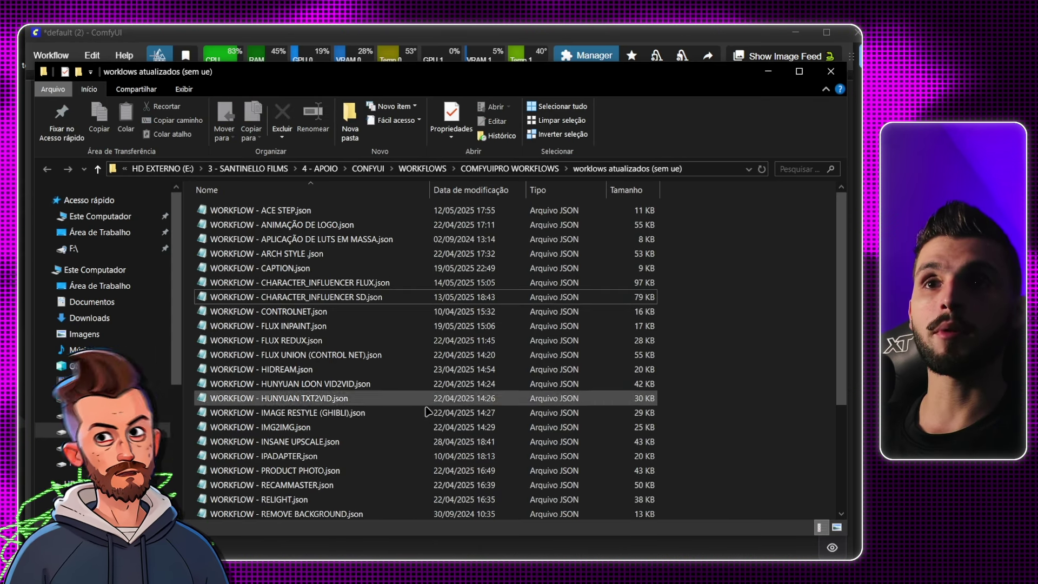
Step: Load WORKFLOW - RECAMMASTER.json from File Explorer into the ComfyUI canvas, moving the folder window aside
{"action": "left_click", "coordinate": [345, 489]}
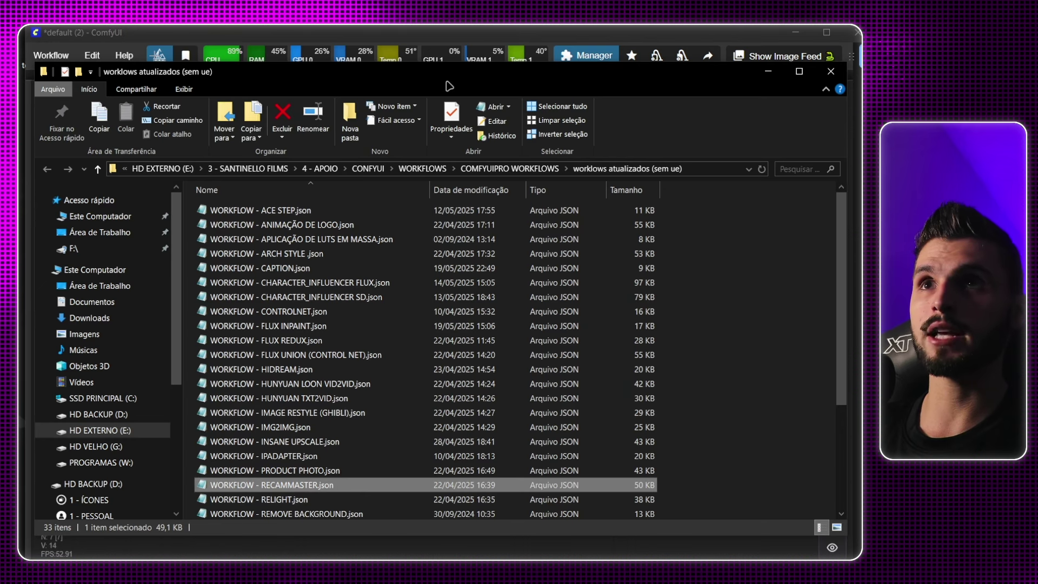
{"action": "left_click_drag", "start_coordinate": [438, 78], "coordinate": [936, 62]}
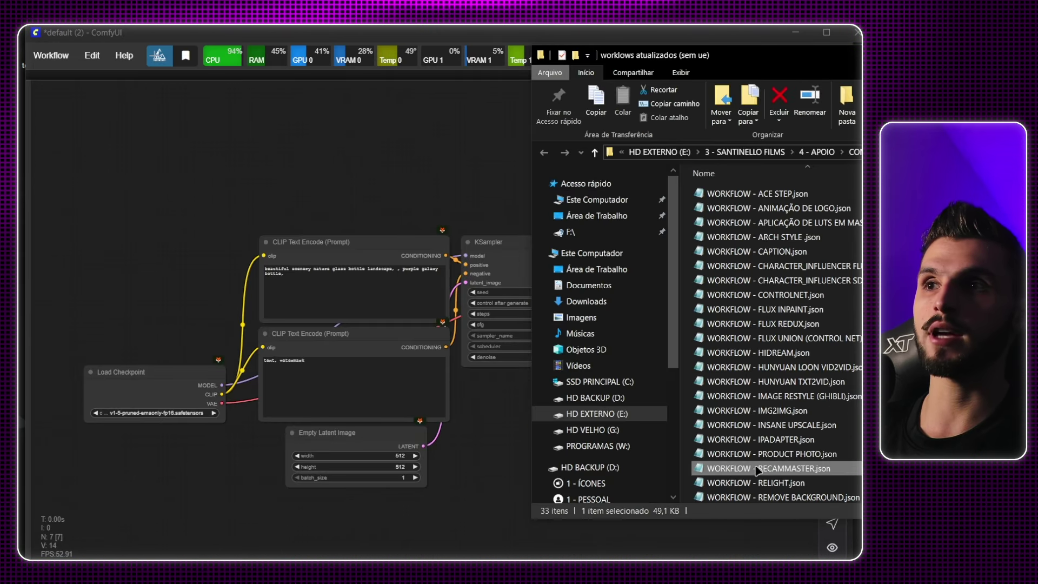
{"action": "left_click_drag", "start_coordinate": [768, 468], "coordinate": [284, 204]}
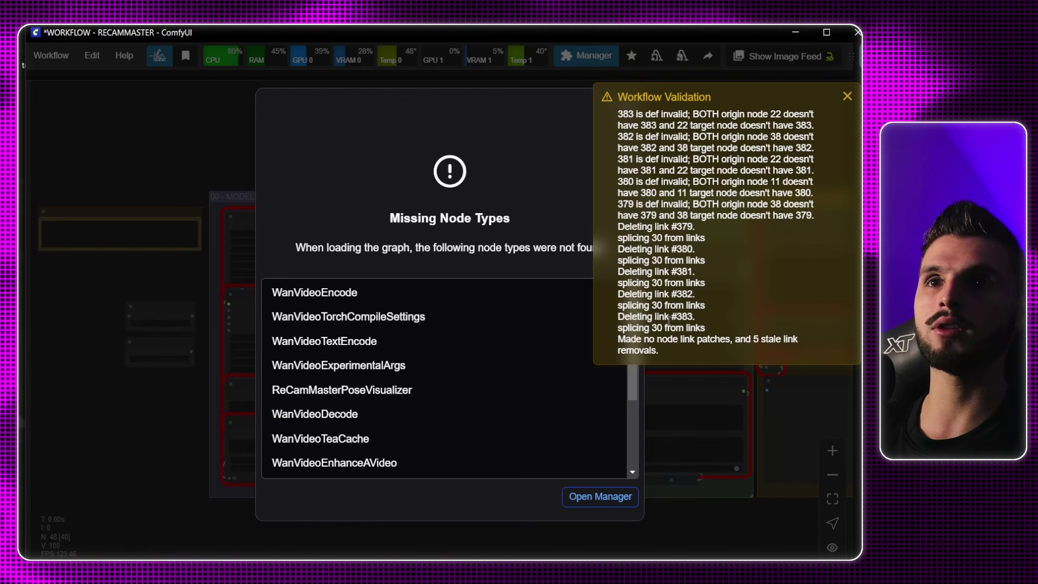
Step: Dismiss the Workflow Validation message and look through the list of missing node types
{"action": "left_click", "coordinate": [847, 97]}
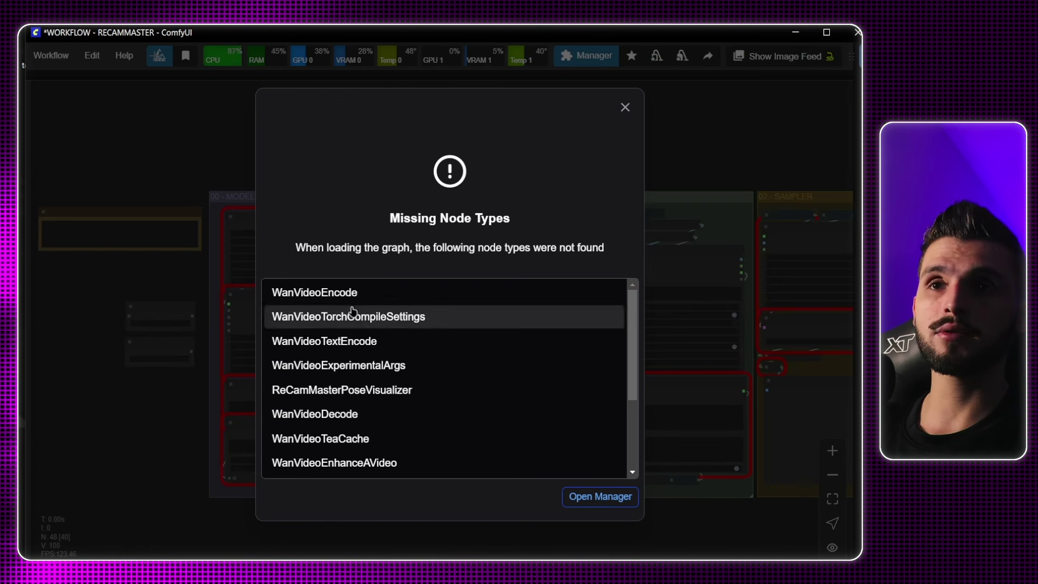
{"action": "scroll", "coordinate": [359, 335], "scroll_direction": "down", "scroll_amount": 3}
{"action": "scroll", "coordinate": [359, 346], "scroll_direction": "up", "scroll_amount": 3}
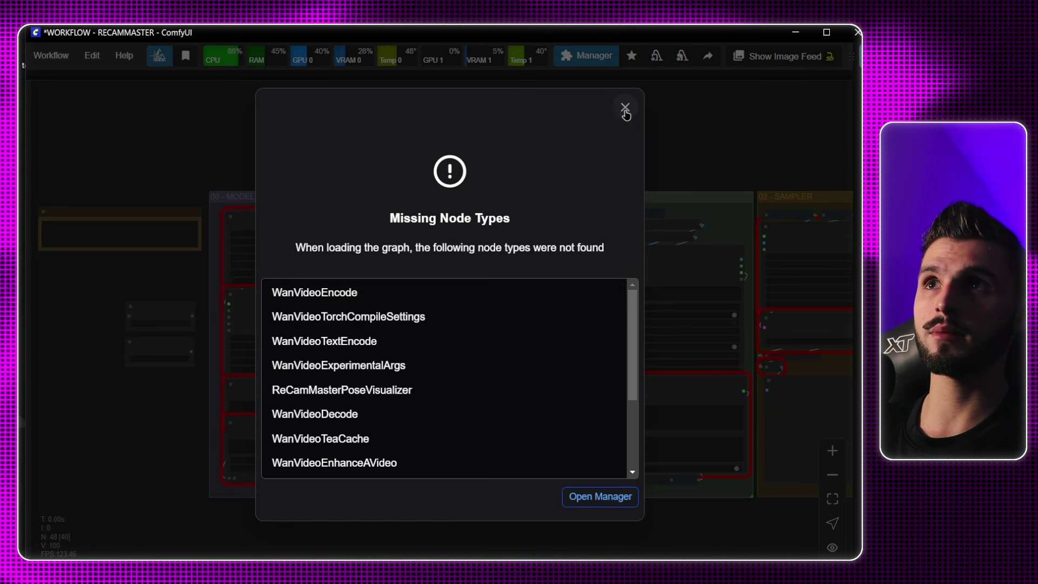
Step: Review the rest of the missing node types and the node packs offered for them, closing both dialogs
{"action": "scroll", "coordinate": [600, 378], "scroll_direction": "down", "scroll_amount": 3}
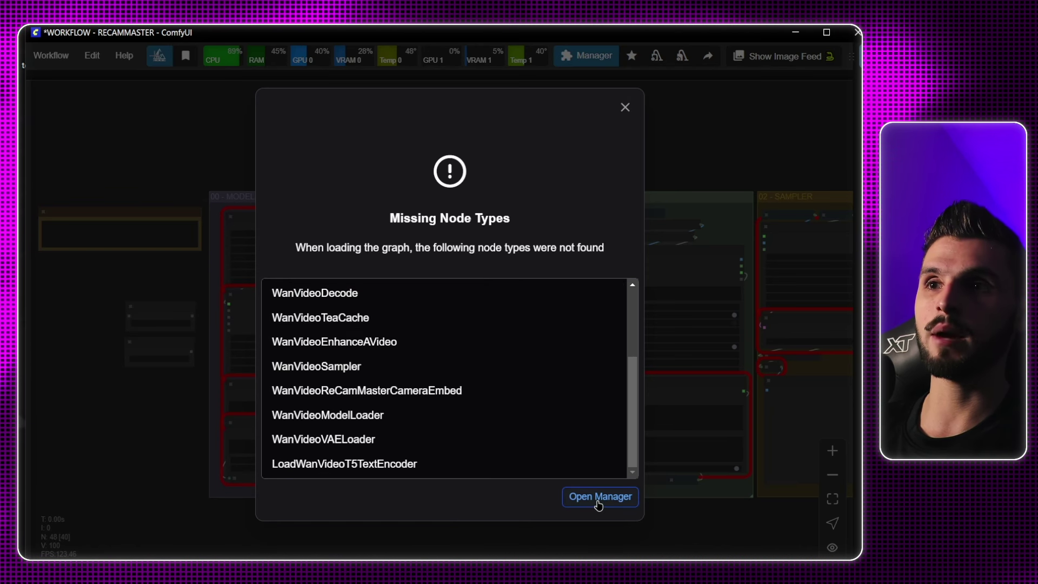
{"action": "left_click", "coordinate": [589, 497]}
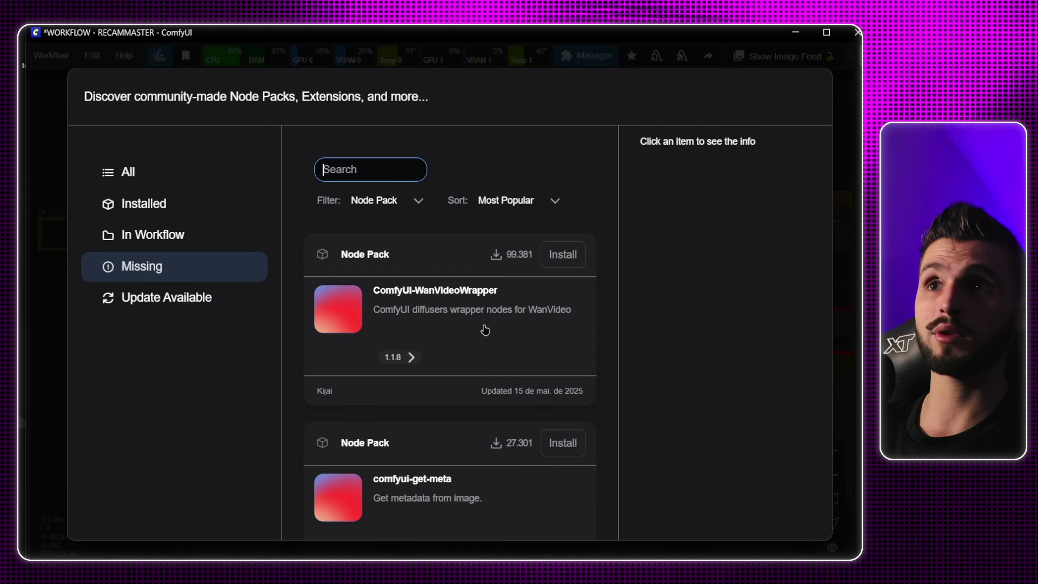
{"action": "left_click", "coordinate": [496, 58]}
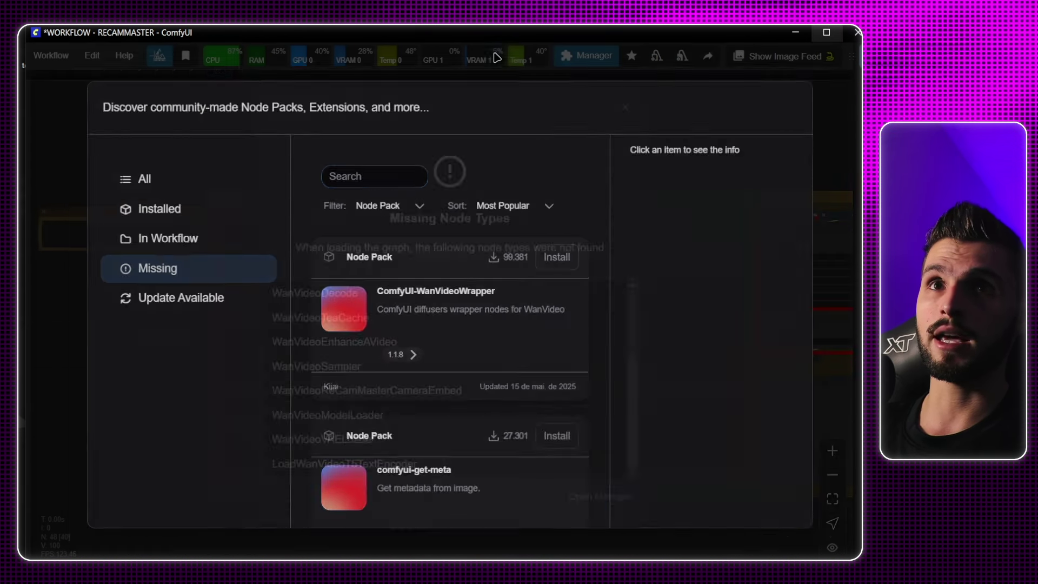
{"action": "left_click", "coordinate": [624, 109]}
Step: Check the missing custom nodes for this workflow in ComfyUI Manager, then return to the main Manager window
{"action": "left_click", "coordinate": [588, 57]}
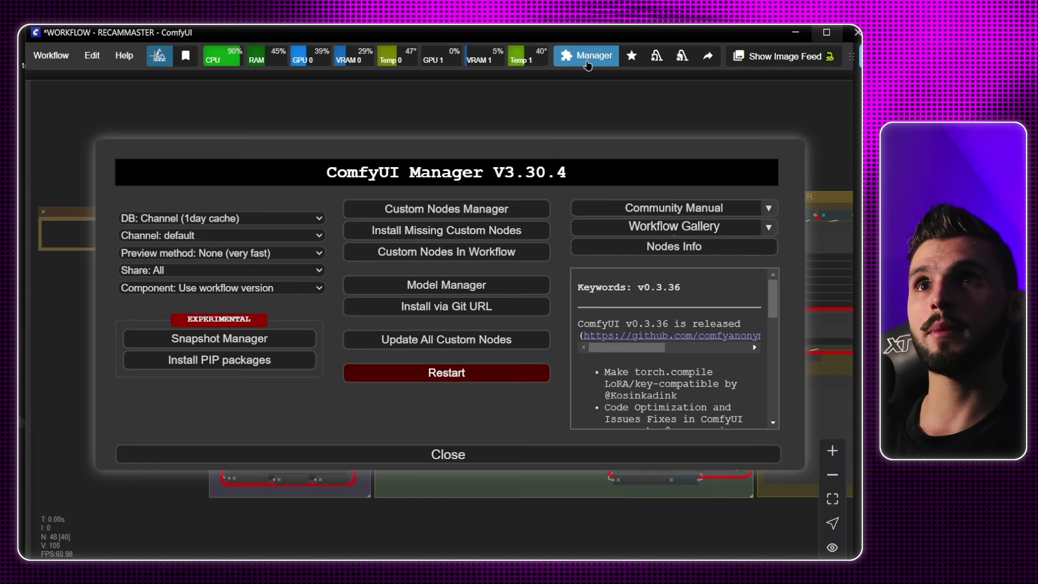
{"action": "left_click", "coordinate": [440, 232]}
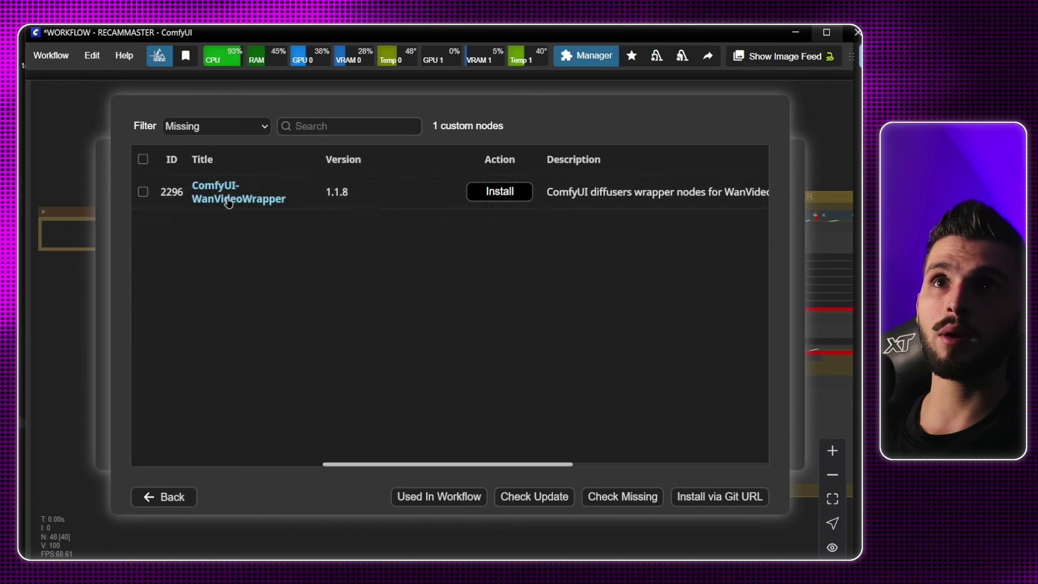
{"action": "left_click", "coordinate": [164, 498]}
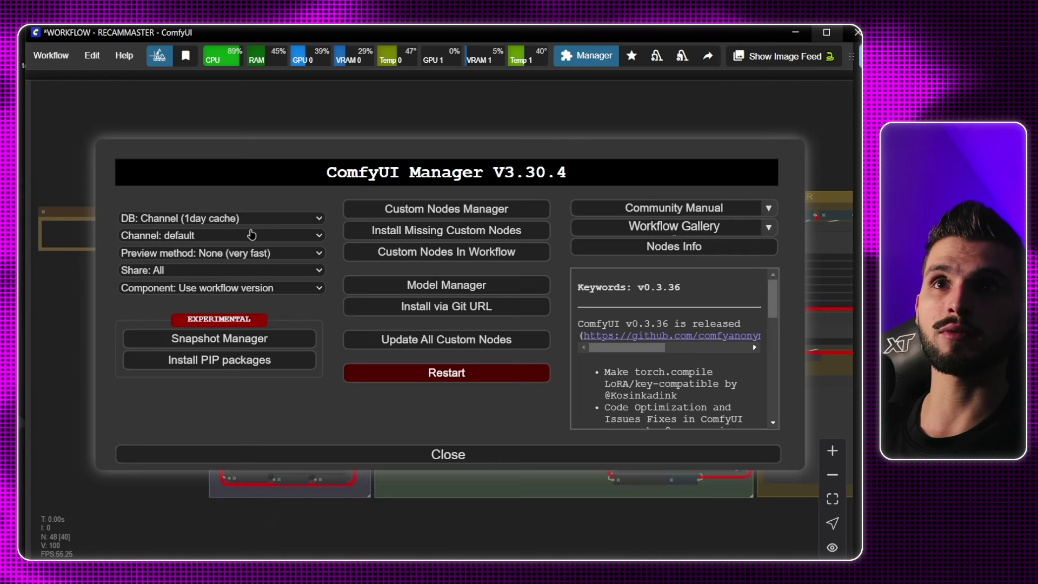
{"action": "left_click", "coordinate": [157, 238]}
{"action": "left_click", "coordinate": [182, 301]}
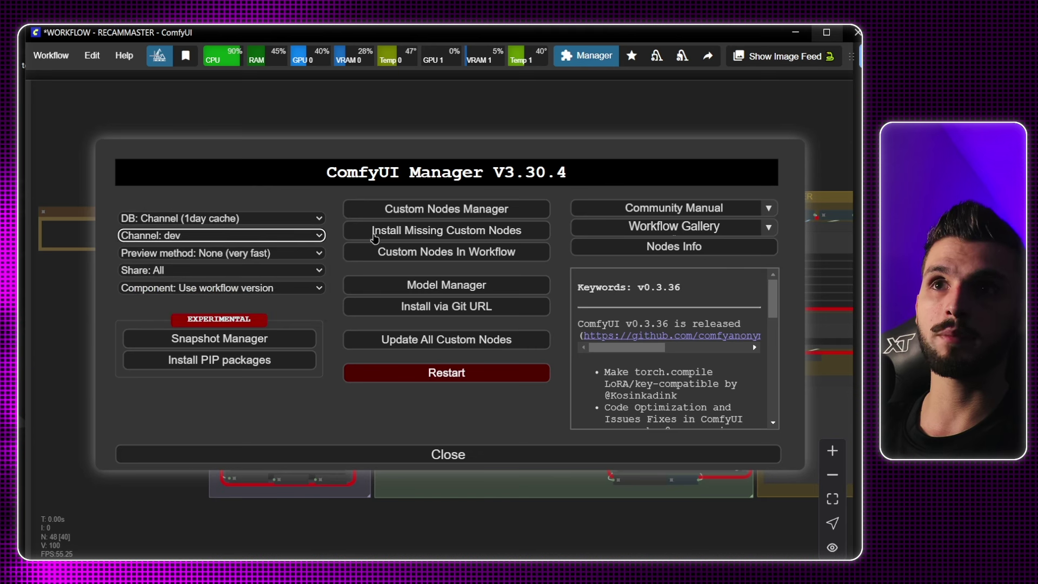
{"action": "left_click", "coordinate": [374, 232]}
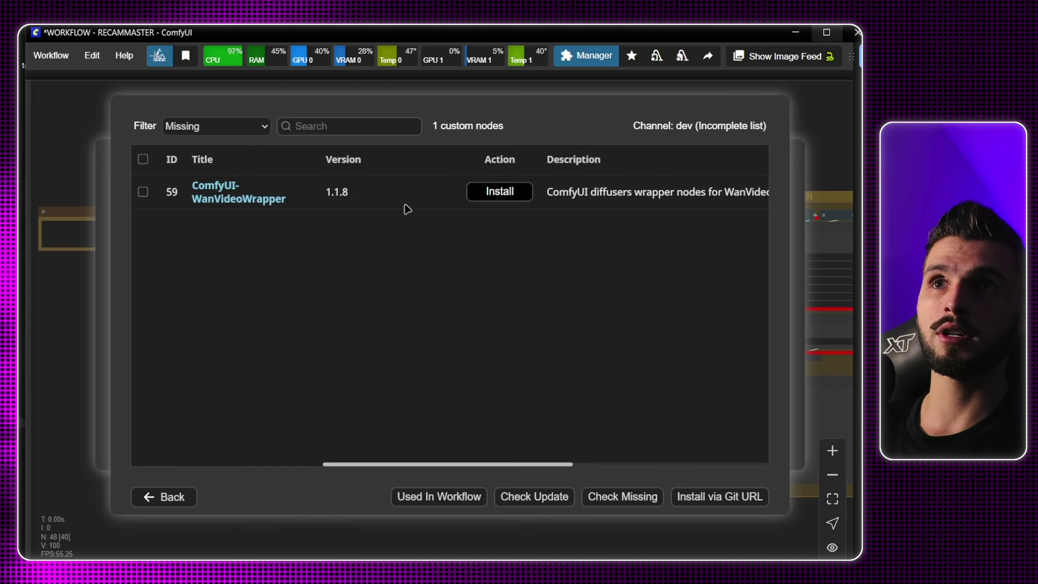
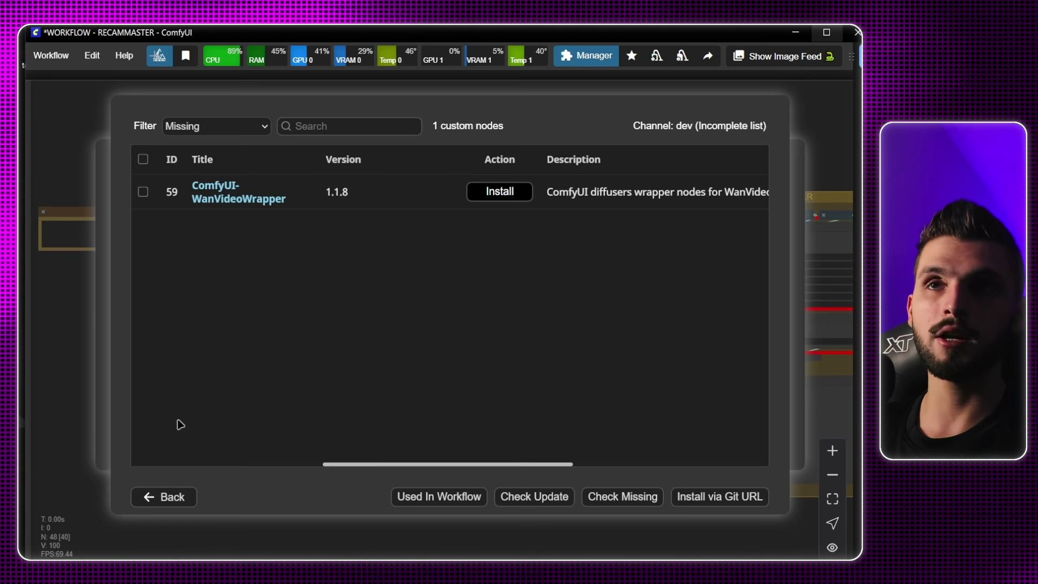
{"action": "left_click", "coordinate": [167, 497]}
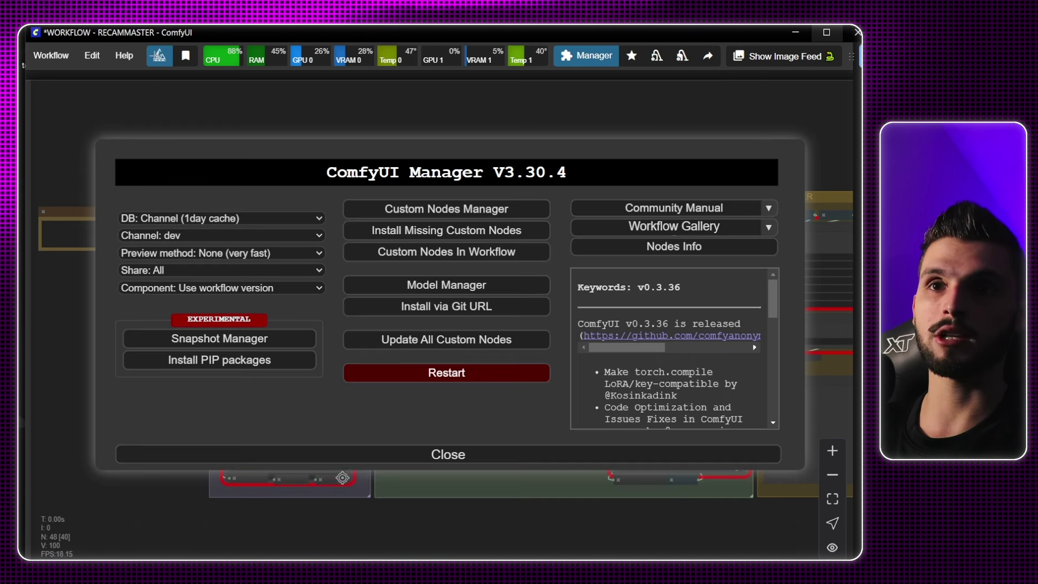
{"action": "left_click", "coordinate": [447, 452]}
Step: Examine the RECAMMASTER workflow's MODELS and INPUTS groups, including the Set_FPS node beside Video Info
{"action": "scroll", "coordinate": [349, 377], "scroll_direction": "down", "scroll_amount": 5}
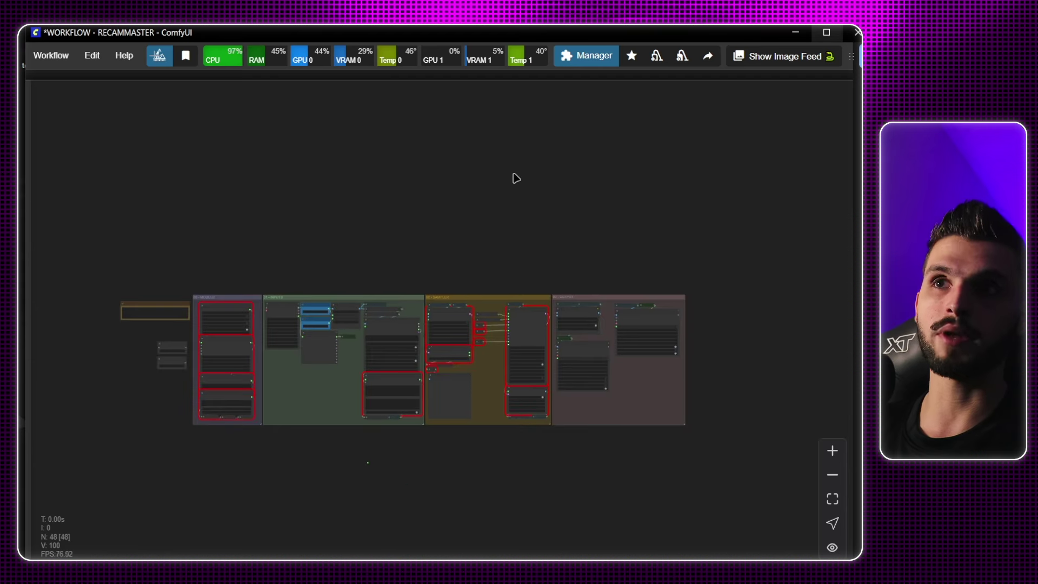
{"action": "scroll", "coordinate": [297, 426], "scroll_direction": "up", "scroll_amount": 10}
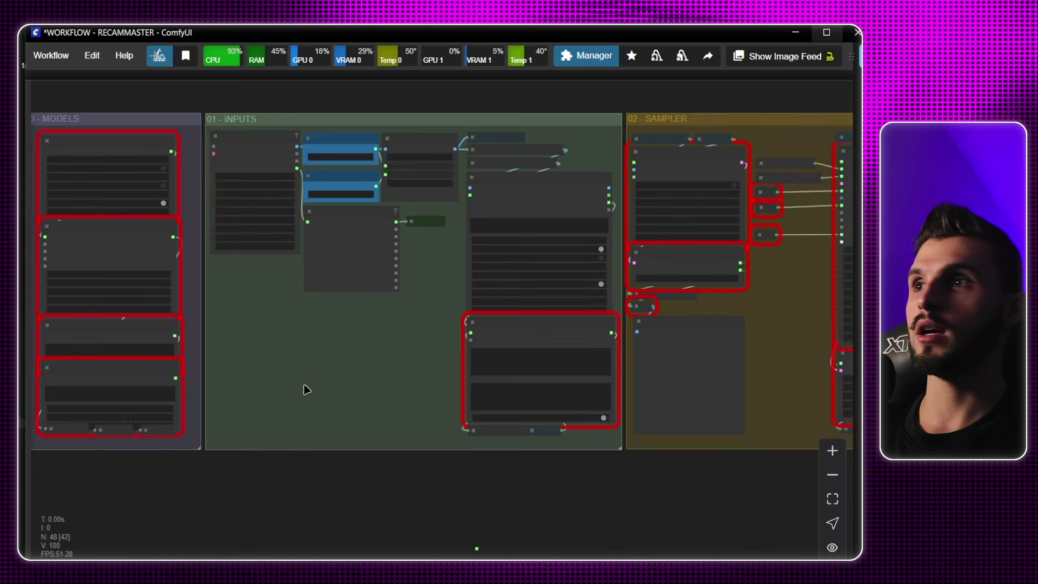
{"action": "left_click_drag", "start_coordinate": [330, 319], "coordinate": [405, 354]}
{"action": "scroll", "coordinate": [405, 354], "scroll_direction": "up", "scroll_amount": 5}
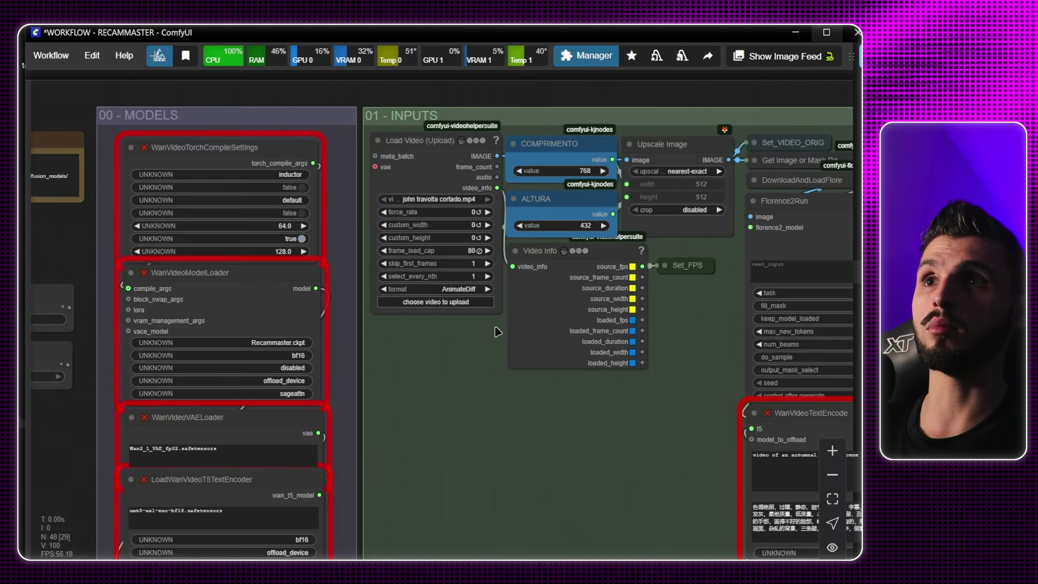
{"action": "left_click_drag", "start_coordinate": [495, 332], "coordinate": [665, 325]}
{"action": "scroll", "coordinate": [550, 303], "scroll_direction": "down", "scroll_amount": 3}
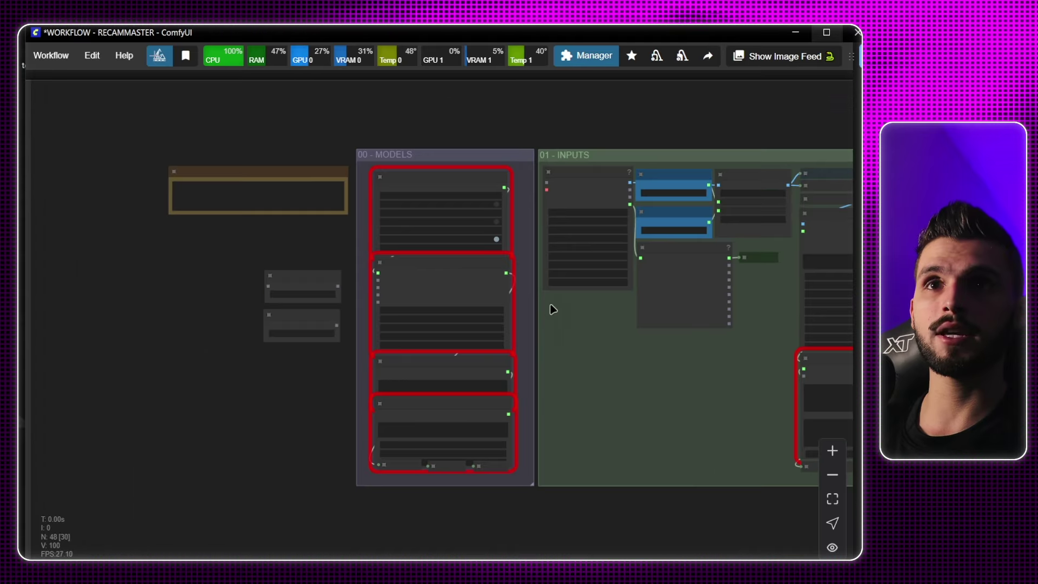
{"action": "left_click_drag", "start_coordinate": [549, 303], "coordinate": [380, 335]}
{"action": "scroll", "coordinate": [595, 178], "scroll_direction": "up", "scroll_amount": 4}
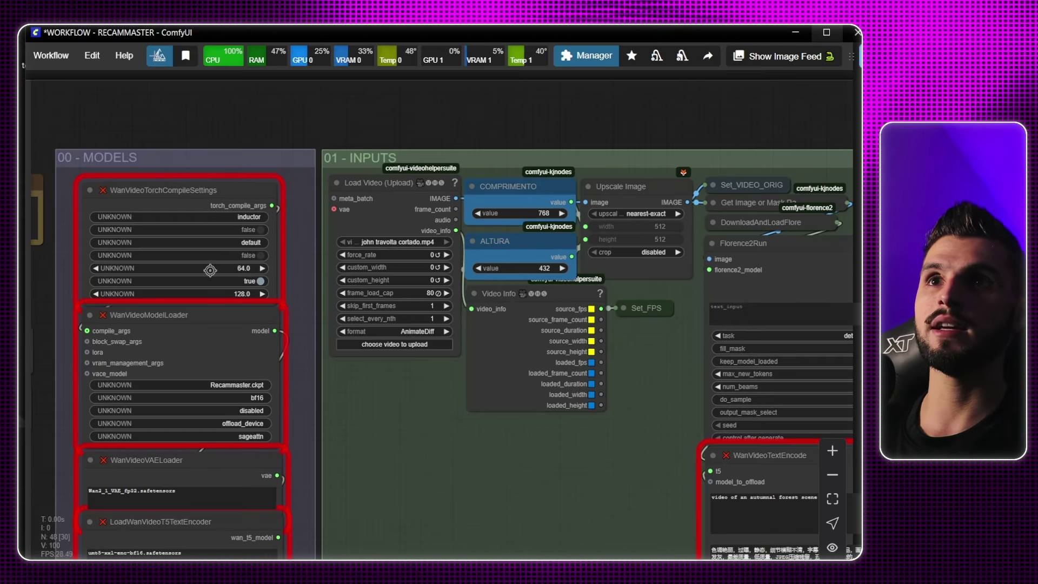
{"action": "left_click_drag", "start_coordinate": [580, 190], "coordinate": [474, 232]}
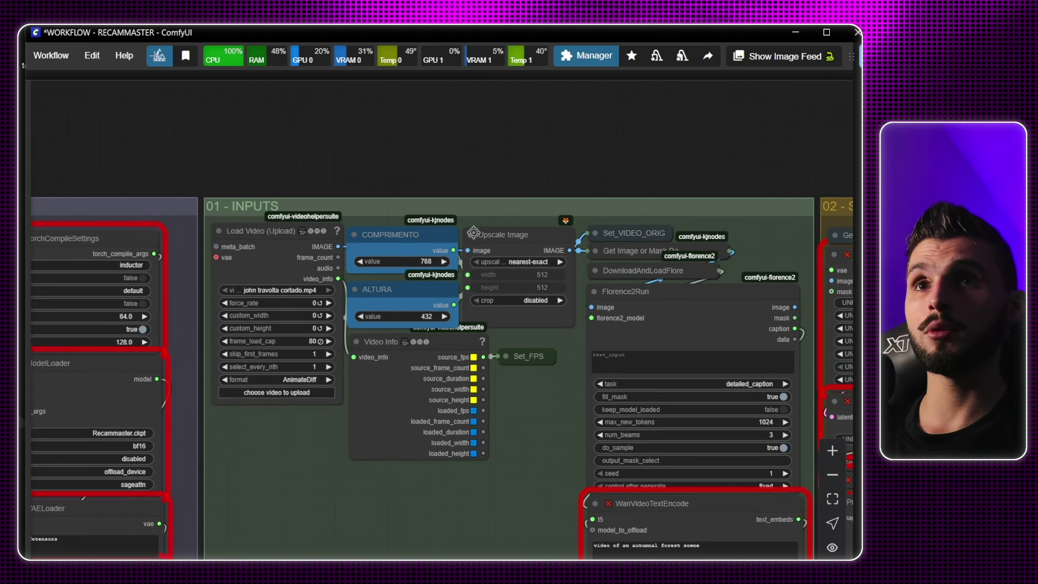
{"action": "scroll", "coordinate": [549, 398], "scroll_direction": "up", "scroll_amount": 5}
{"action": "left_click", "coordinate": [475, 343]}
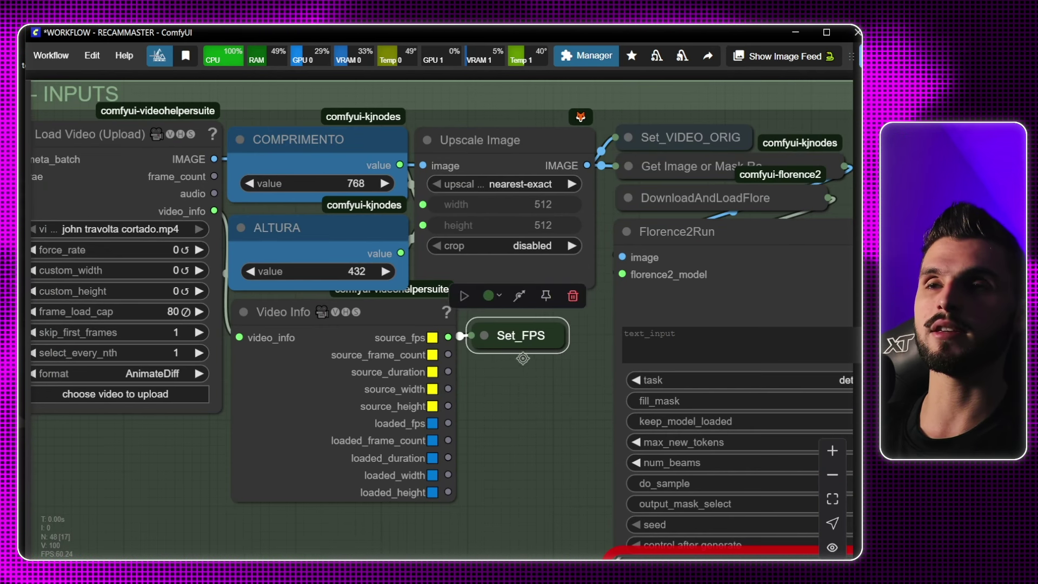
{"action": "scroll", "coordinate": [516, 389], "scroll_direction": "down", "scroll_amount": 2}
{"action": "left_click", "coordinate": [491, 345]}
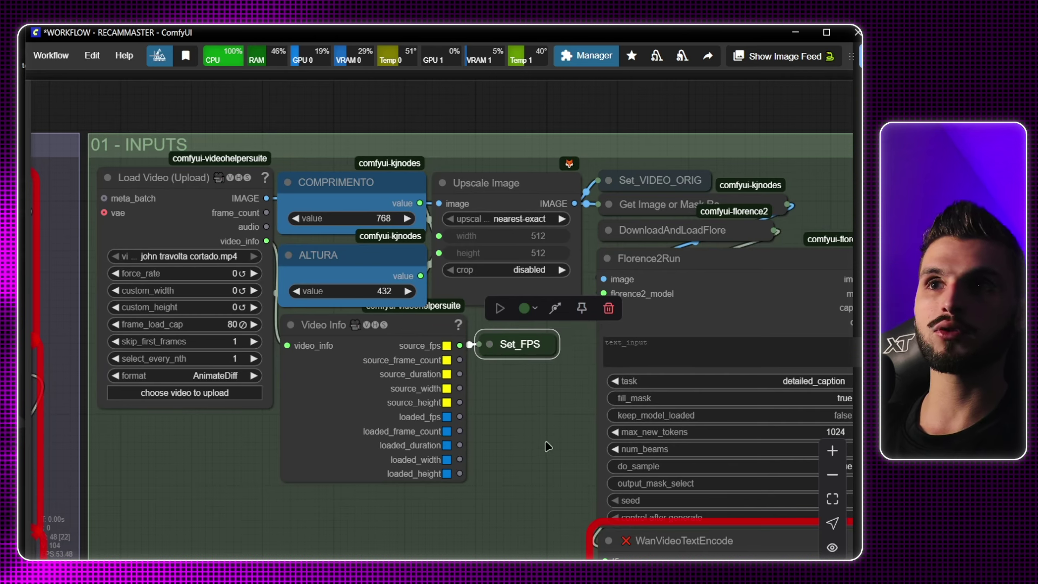
Step: Load the default image generation workflow from the template browser
{"action": "left_click", "coordinate": [50, 55]}
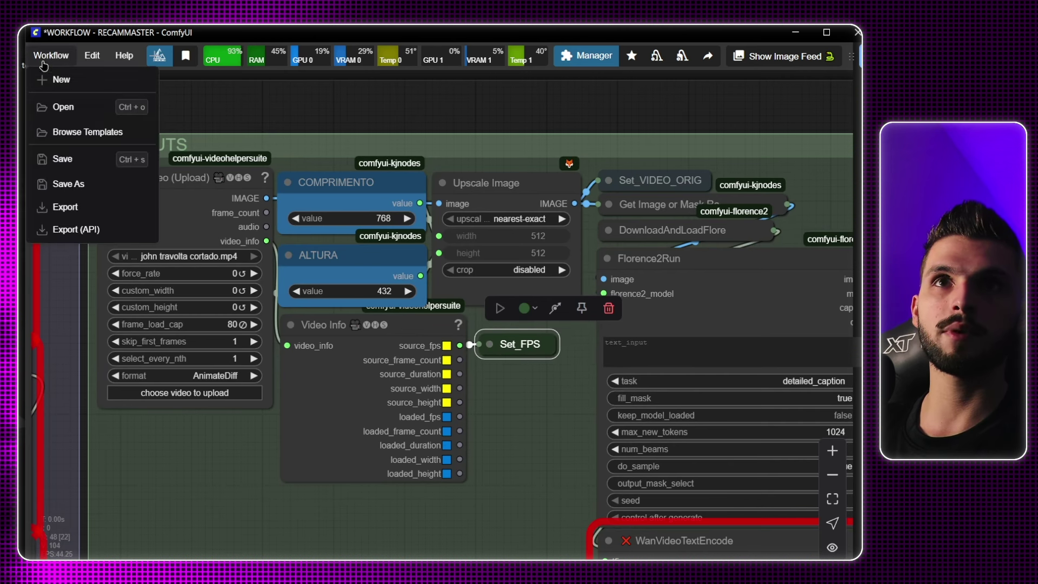
{"action": "left_click", "coordinate": [70, 129]}
{"action": "left_click", "coordinate": [462, 263]}
Step: Spread out the default workflow's Load Checkpoint, CLIP Text Encode and other nodes to separate their connections
{"action": "scroll", "coordinate": [197, 169], "scroll_direction": "up", "scroll_amount": 3}
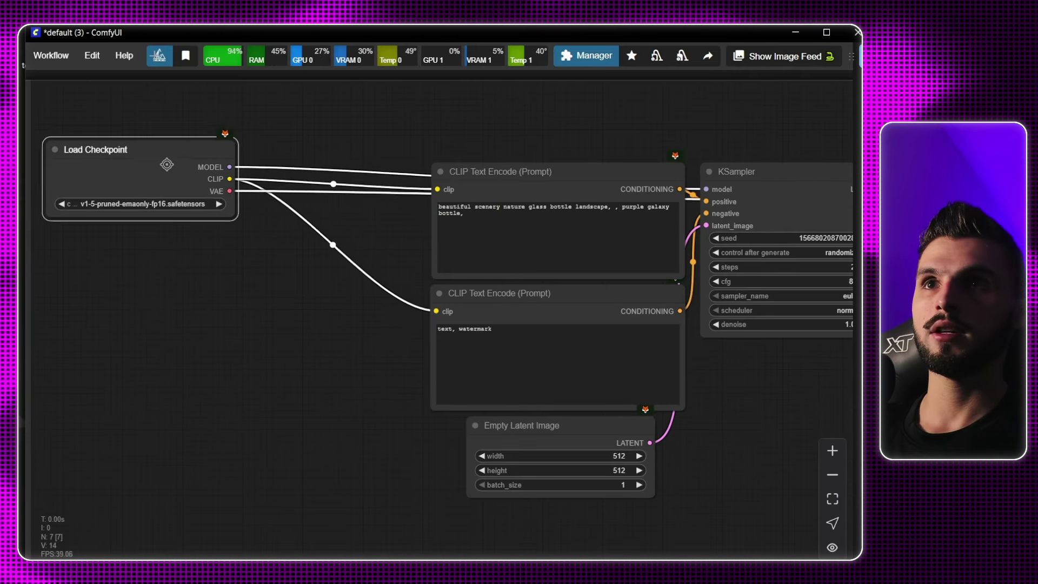
{"action": "left_click_drag", "start_coordinate": [470, 143], "coordinate": [483, 252]}
{"action": "left_click_drag", "start_coordinate": [547, 272], "coordinate": [479, 96]}
{"action": "left_click_drag", "start_coordinate": [582, 299], "coordinate": [431, 296]}
{"action": "left_click_drag", "start_coordinate": [639, 272], "coordinate": [633, 249]}
{"action": "left_click_drag", "start_coordinate": [440, 407], "coordinate": [338, 345]}
{"action": "left_click_drag", "start_coordinate": [524, 386], "coordinate": [533, 250]}
{"action": "left_click_drag", "start_coordinate": [440, 398], "coordinate": [347, 386]}
{"action": "left_click", "coordinate": [493, 263]}
{"action": "scroll", "coordinate": [492, 264], "scroll_direction": "up", "scroll_amount": 5}
{"action": "scroll", "coordinate": [492, 263], "scroll_direction": "left", "scroll_amount": 7}
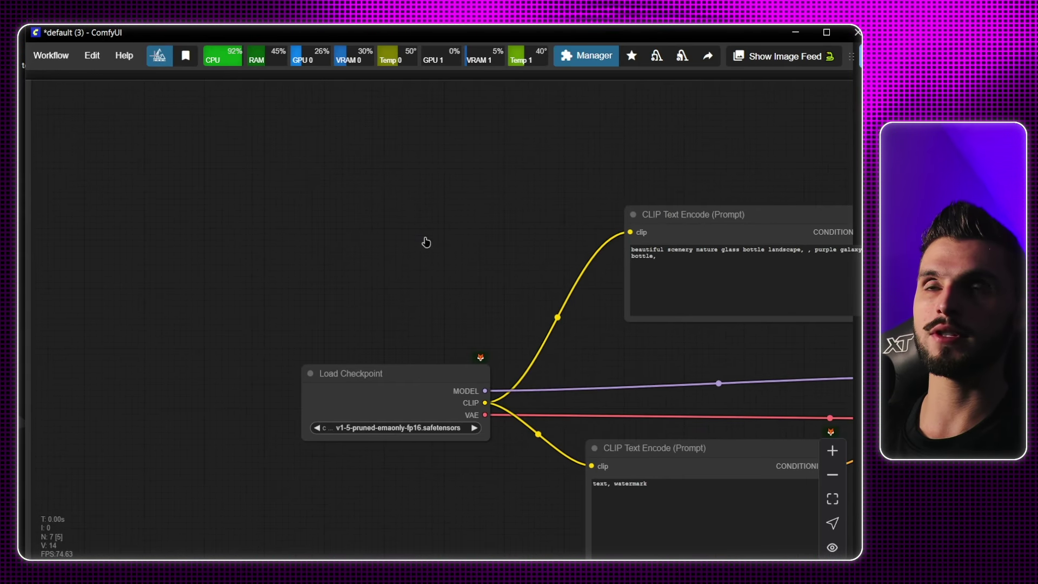
Step: Add a SetNode and a GetNode from KJNodes and stack them above the Load Checkpoint node
{"action": "double_click", "coordinate": [423, 241]}
{"action": "type", "text": "set node"}
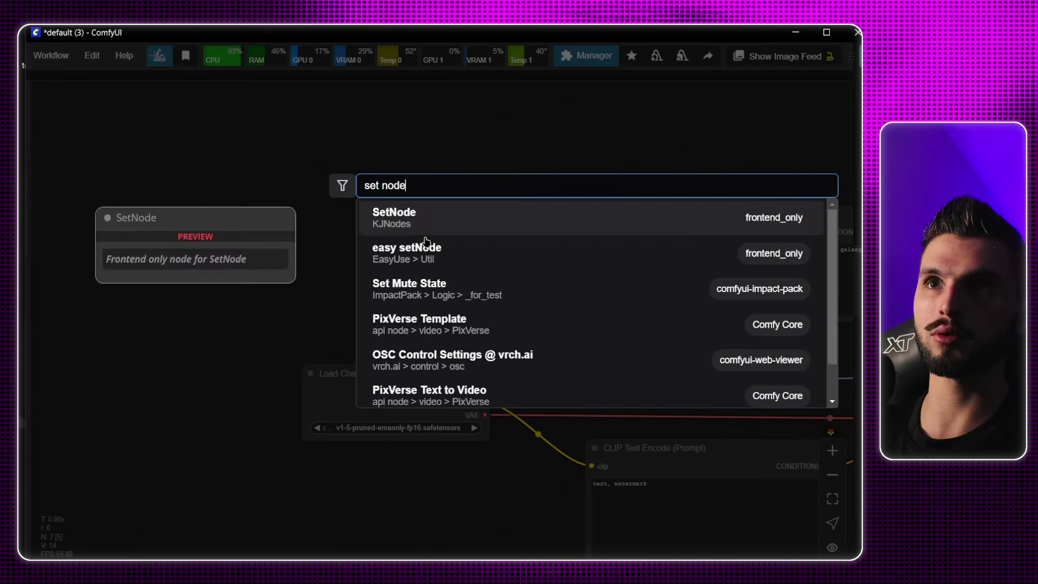
{"action": "key", "text": "Return"}
{"action": "double_click", "coordinate": [348, 272]}
{"action": "type", "text": "get node"}
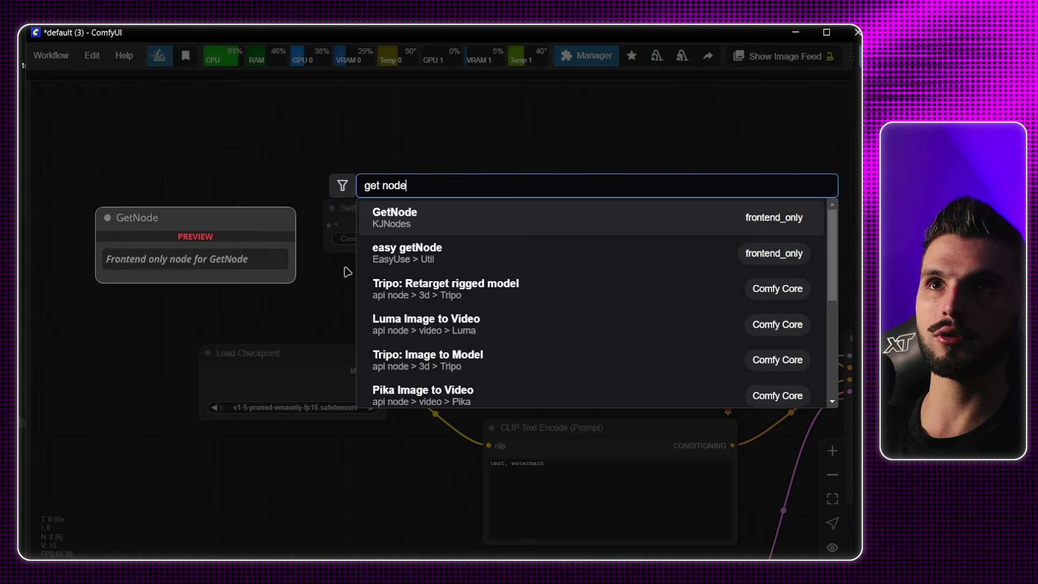
{"action": "key", "text": "Return"}
{"action": "left_click_drag", "start_coordinate": [397, 257], "coordinate": [370, 274]}
{"action": "left_click_drag", "start_coordinate": [495, 185], "coordinate": [432, 178]}
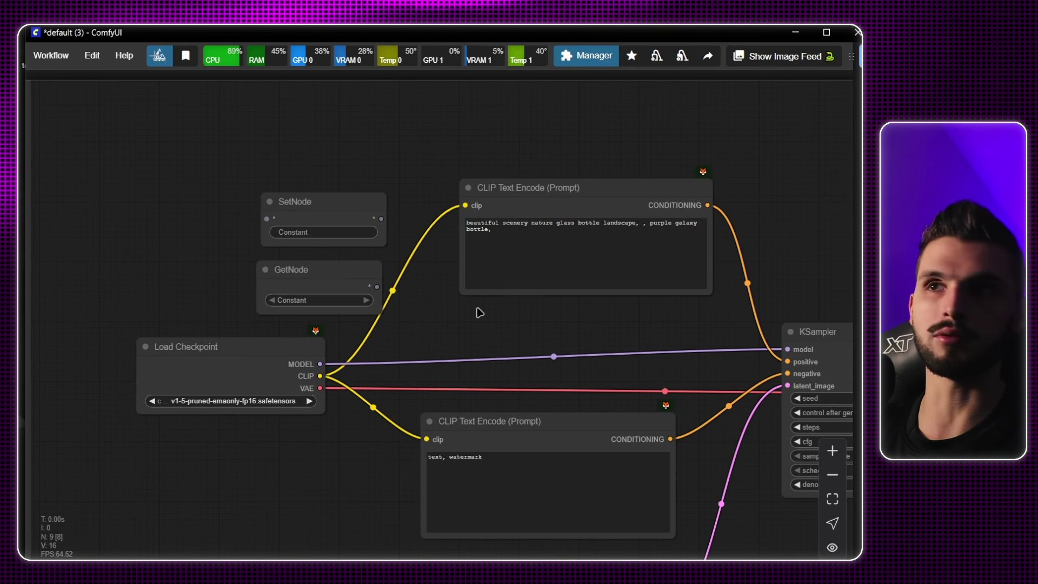
{"action": "left_click_drag", "start_coordinate": [319, 208], "coordinate": [308, 147]}
{"action": "left_click_drag", "start_coordinate": [308, 268], "coordinate": [297, 212]}
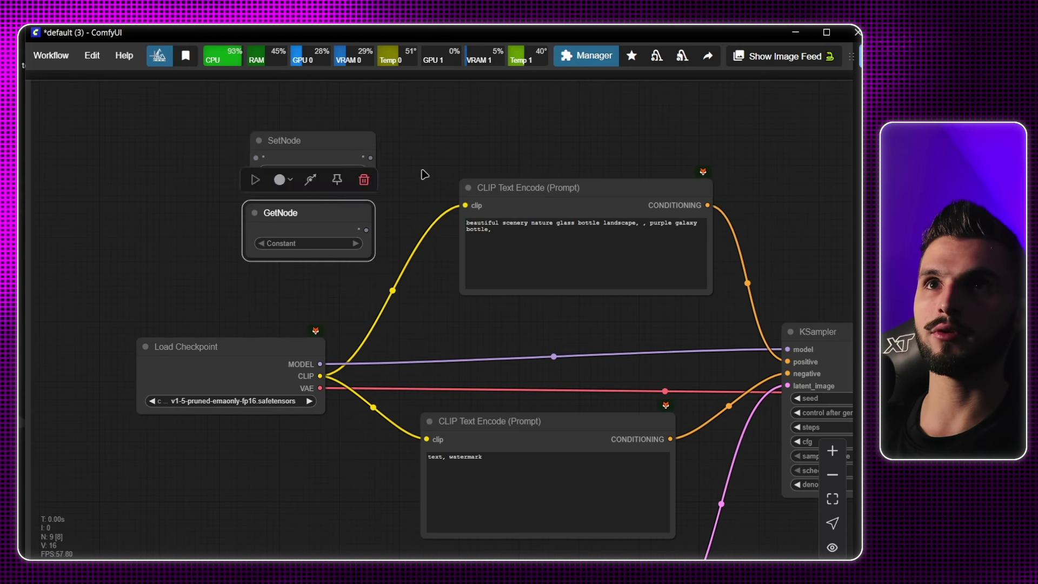
Step: Connect Load Checkpoint's MODEL output to the SetNode and set the SetNode's constant to model
{"action": "scroll", "coordinate": [424, 174], "scroll_direction": "down", "scroll_amount": 3}
{"action": "left_click_drag", "start_coordinate": [273, 345], "coordinate": [134, 325]}
{"action": "left_click_drag", "start_coordinate": [571, 177], "coordinate": [677, 207]}
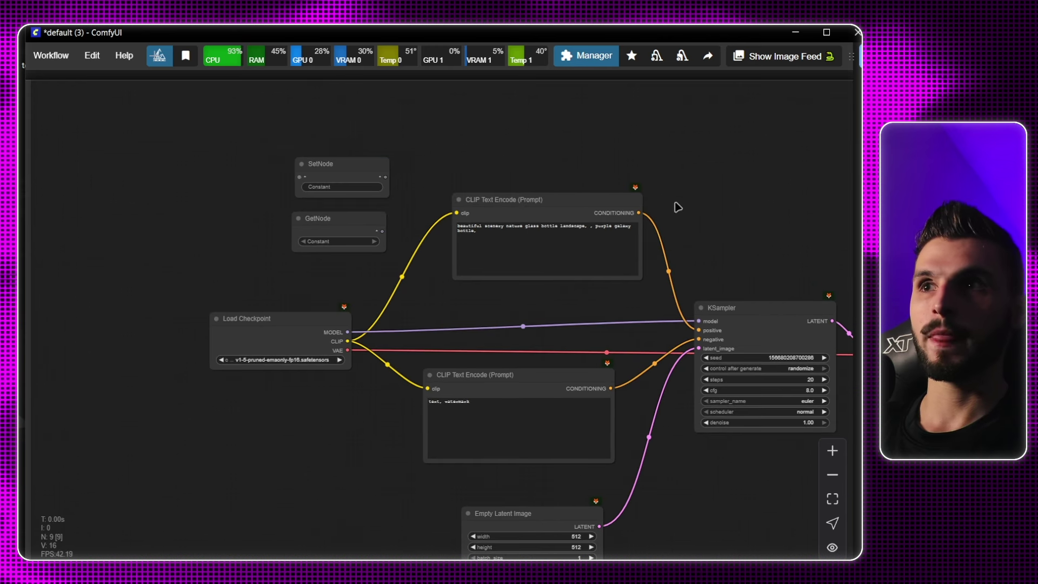
{"action": "scroll", "coordinate": [339, 241], "scroll_direction": "up", "scroll_amount": 6}
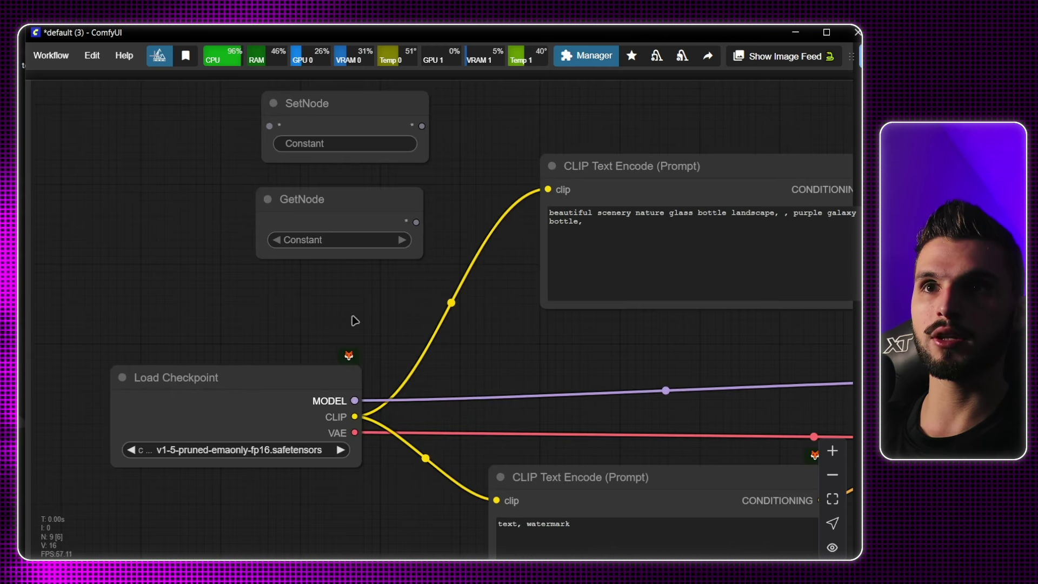
{"action": "left_click_drag", "start_coordinate": [377, 140], "coordinate": [561, 374]}
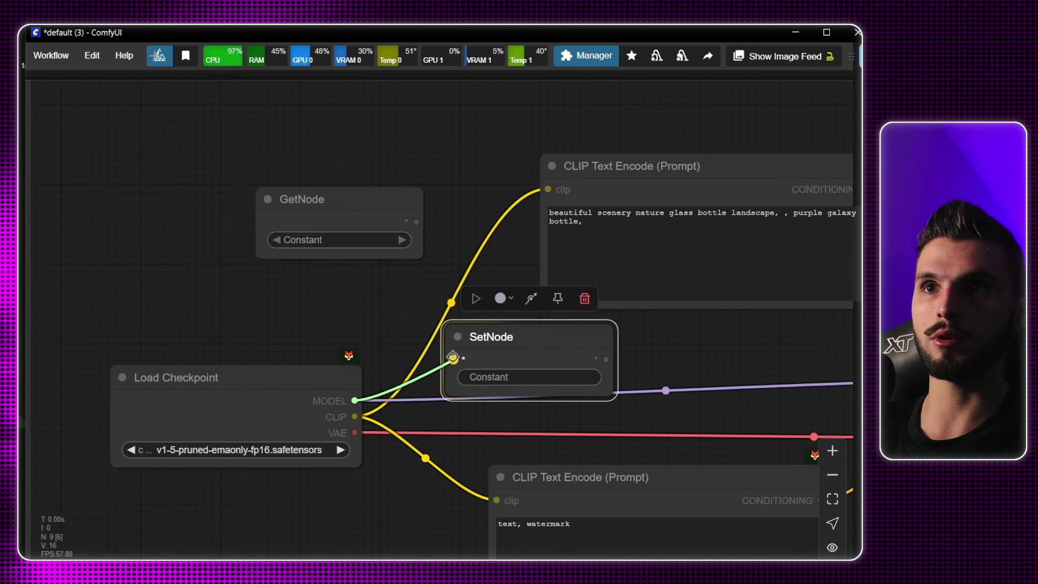
{"action": "left_click_drag", "start_coordinate": [453, 358], "coordinate": [451, 314]}
{"action": "left_click", "coordinate": [491, 353]}
{"action": "type", "text": "mod"}
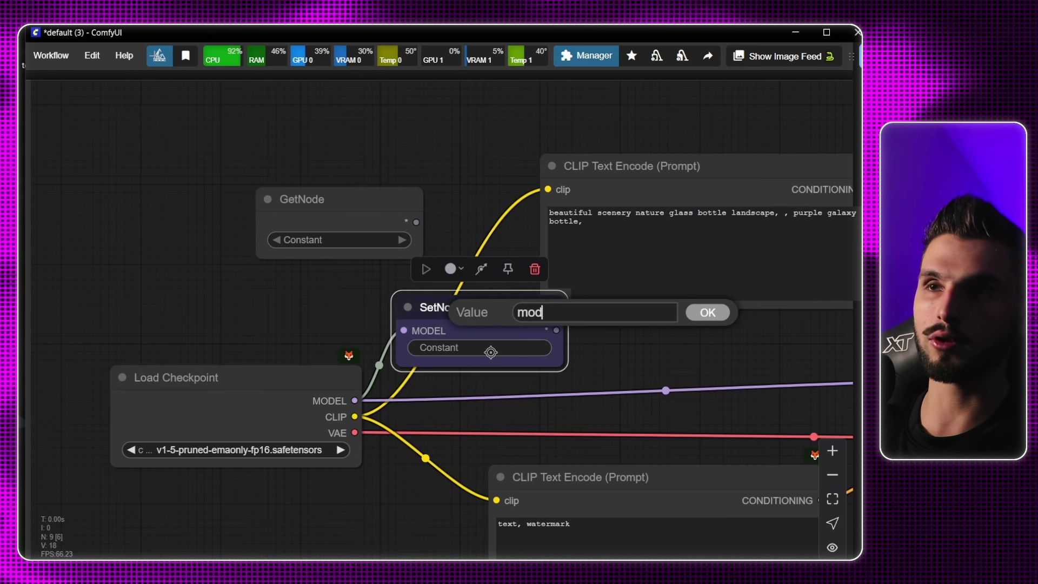
{"action": "type", "text": "el"}
{"action": "key", "text": "Return"}
Step: Remove the direct model link into the KSampler, place the GetNode above the KSampler, and set its constant to model
{"action": "scroll", "coordinate": [610, 343], "scroll_direction": "down", "scroll_amount": 6}
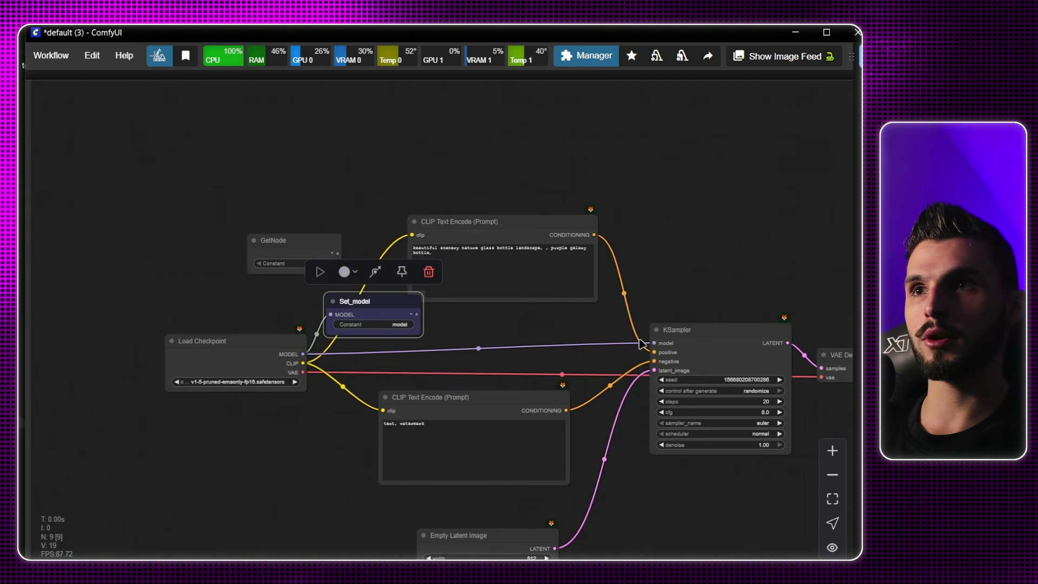
{"action": "left_click_drag", "start_coordinate": [562, 350], "coordinate": [562, 350]}
{"action": "left_click_drag", "start_coordinate": [294, 270], "coordinate": [693, 285]}
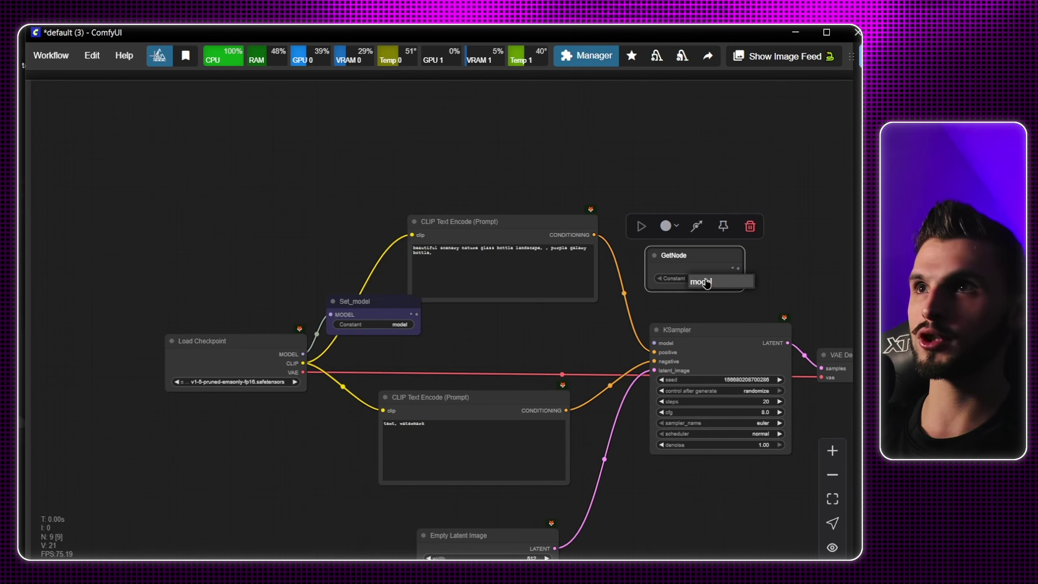
{"action": "key", "text": "Return"}
Step: Connect the Get_model output to the KSampler's model input, then collapse Get_model and place it just above the KSampler
{"action": "scroll", "coordinate": [715, 305], "scroll_direction": "up", "scroll_amount": 5}
{"action": "left_click_drag", "start_coordinate": [752, 247], "coordinate": [616, 366]}
{"action": "scroll", "coordinate": [681, 283], "scroll_direction": "down", "scroll_amount": 5}
{"action": "left_click", "coordinate": [641, 248]}
{"action": "left_click_drag", "start_coordinate": [653, 250], "coordinate": [658, 311]}
{"action": "left_click", "coordinate": [620, 277]}
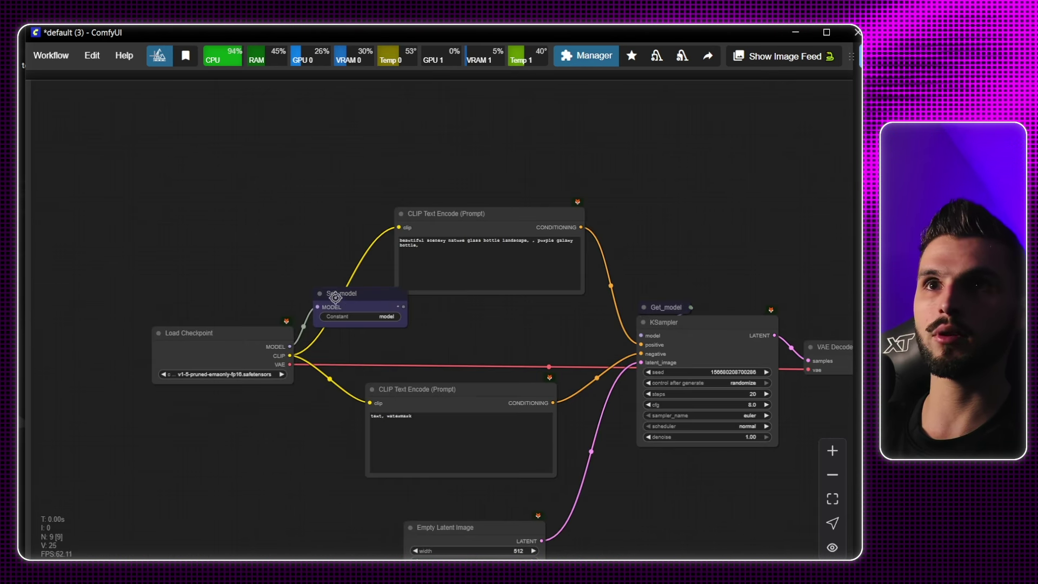
Step: Collapse the Set_model node and place it just above Load Checkpoint
{"action": "key", "text": "alt+c"}
{"action": "left_click_drag", "start_coordinate": [266, 312], "coordinate": [266, 317]}
{"action": "left_click", "coordinate": [290, 258]}
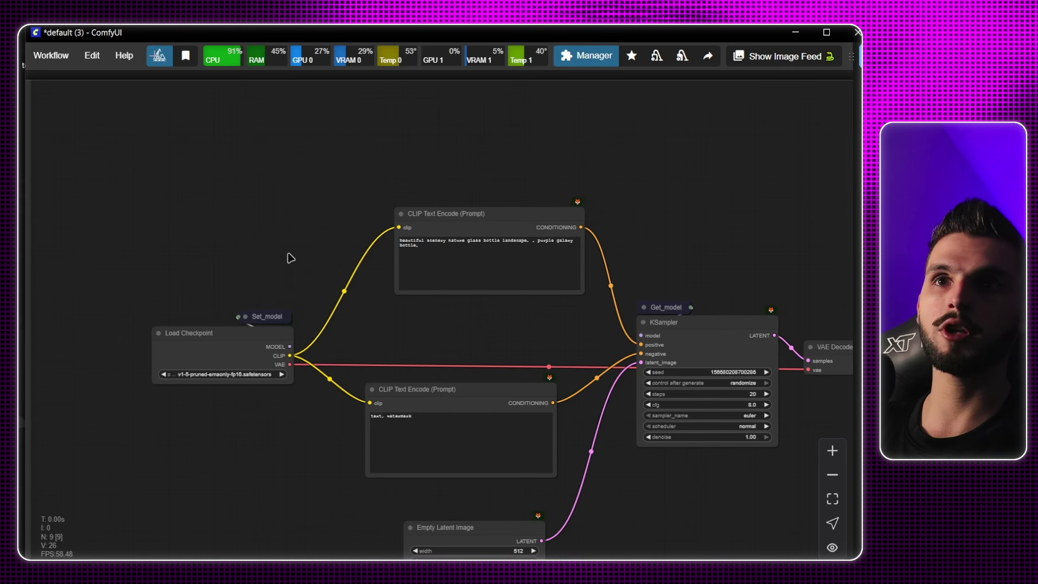
Step: Select the collapsed Set_model node to inspect it beside Load Checkpoint
{"action": "scroll", "coordinate": [370, 332], "scroll_direction": "down", "scroll_amount": 2}
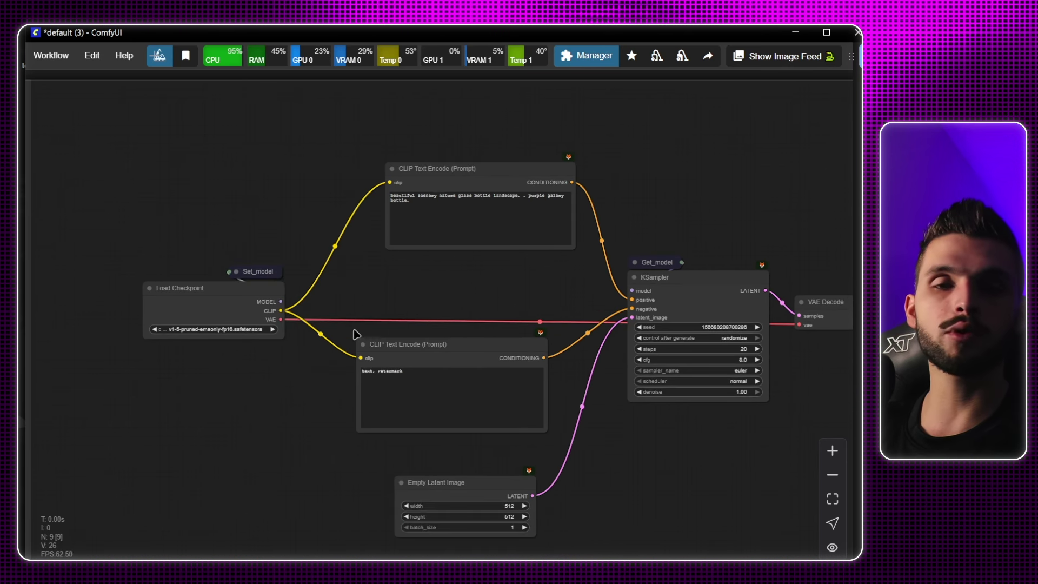
{"action": "scroll", "coordinate": [355, 336], "scroll_direction": "up", "scroll_amount": 4}
{"action": "scroll", "coordinate": [331, 280], "scroll_direction": "up", "scroll_amount": 1}
{"action": "left_click", "coordinate": [199, 269]}
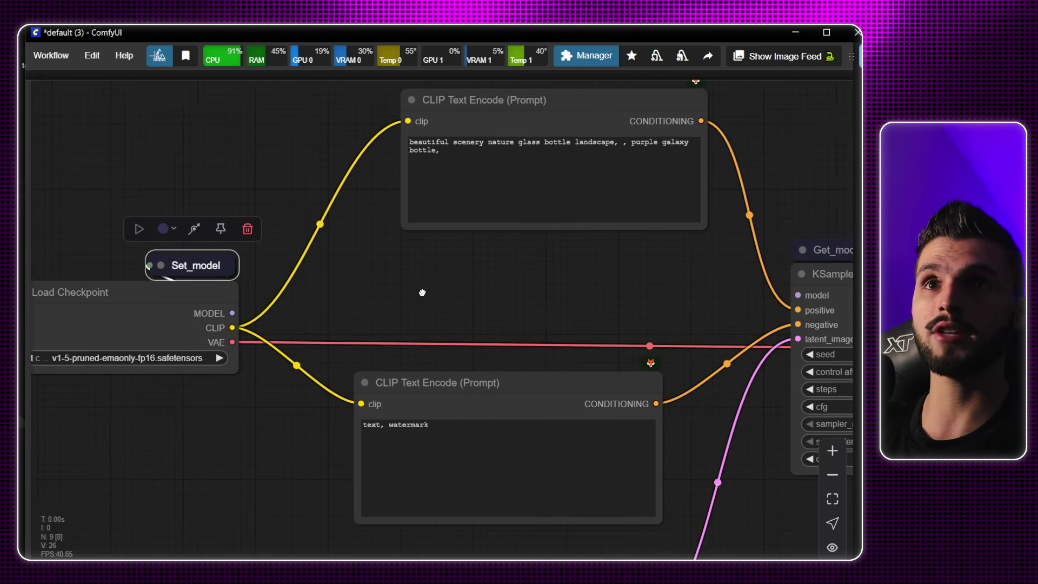
Step: Open the Manager's custom nodes list and search it for kj n
{"action": "scroll", "coordinate": [422, 292], "scroll_direction": "right", "scroll_amount": 2}
{"action": "scroll", "coordinate": [496, 284], "scroll_direction": "down", "scroll_amount": 3}
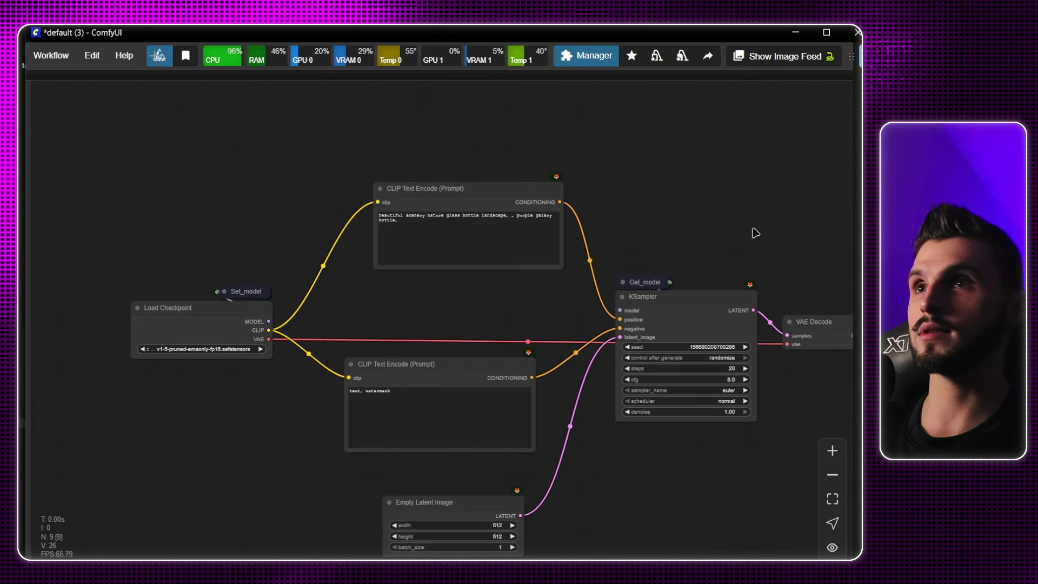
{"action": "scroll", "coordinate": [535, 254], "scroll_direction": "up", "scroll_amount": 3}
{"action": "scroll", "coordinate": [535, 254], "scroll_direction": "down", "scroll_amount": 3}
{"action": "left_click", "coordinate": [586, 55]}
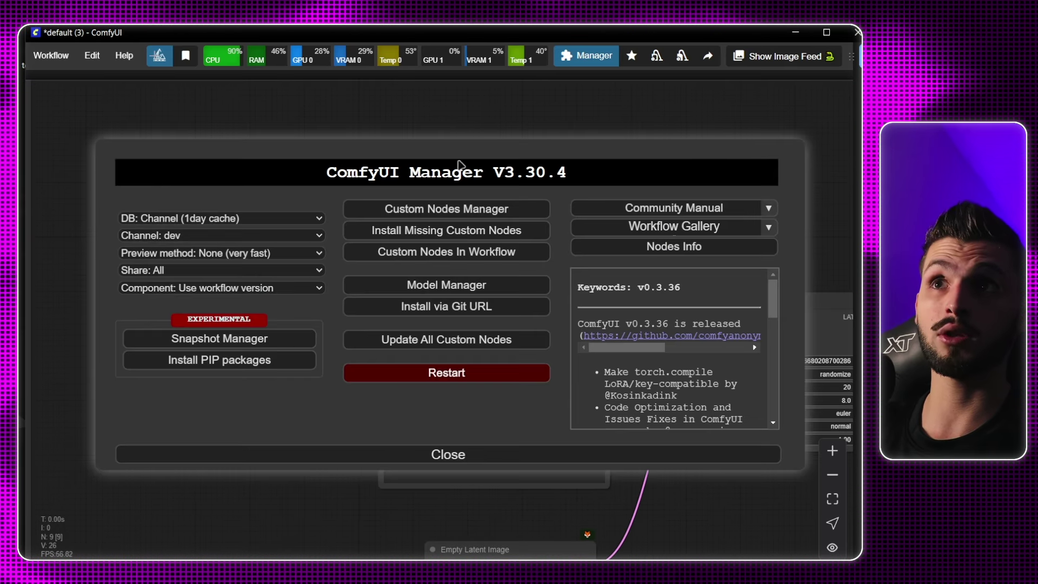
{"action": "left_click", "coordinate": [410, 208]}
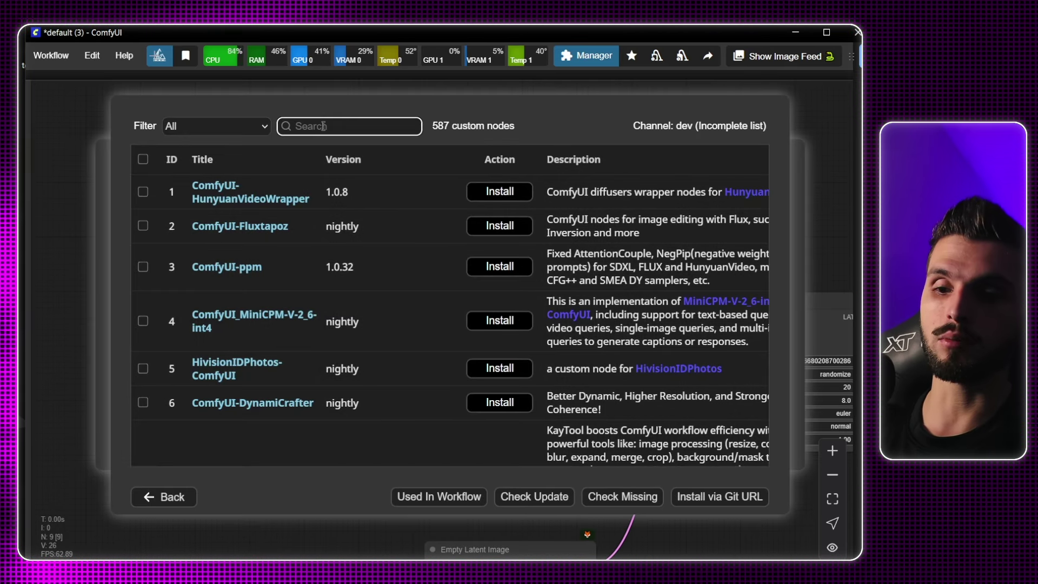
{"action": "left_click", "coordinate": [323, 126]}
{"action": "type", "text": "kj n"}
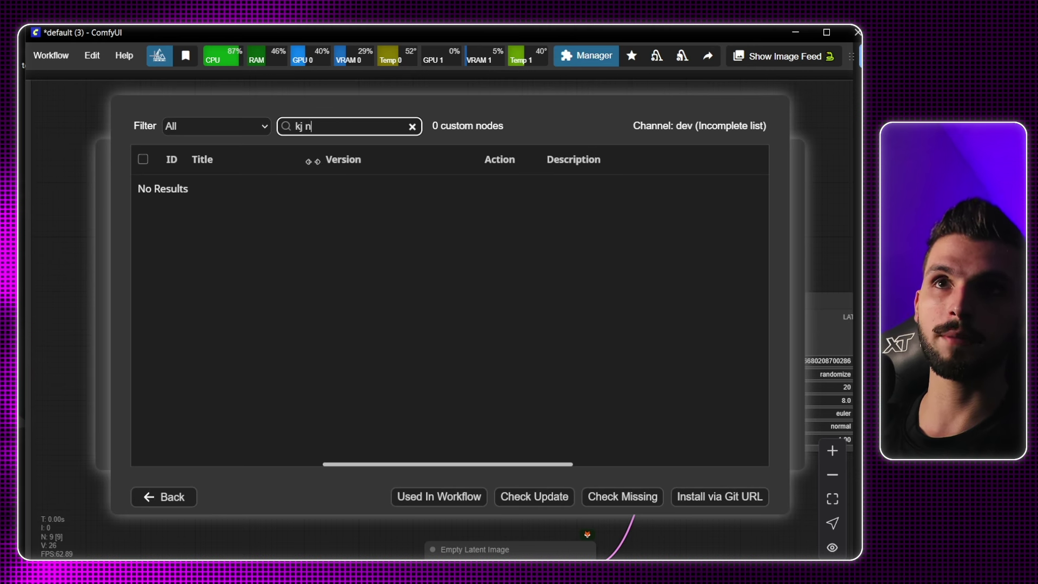
Step: Go back to the Manager's main dialog and set the channel to default
{"action": "left_click", "coordinate": [168, 496]}
{"action": "left_click", "coordinate": [216, 235]}
{"action": "left_click", "coordinate": [204, 241]}
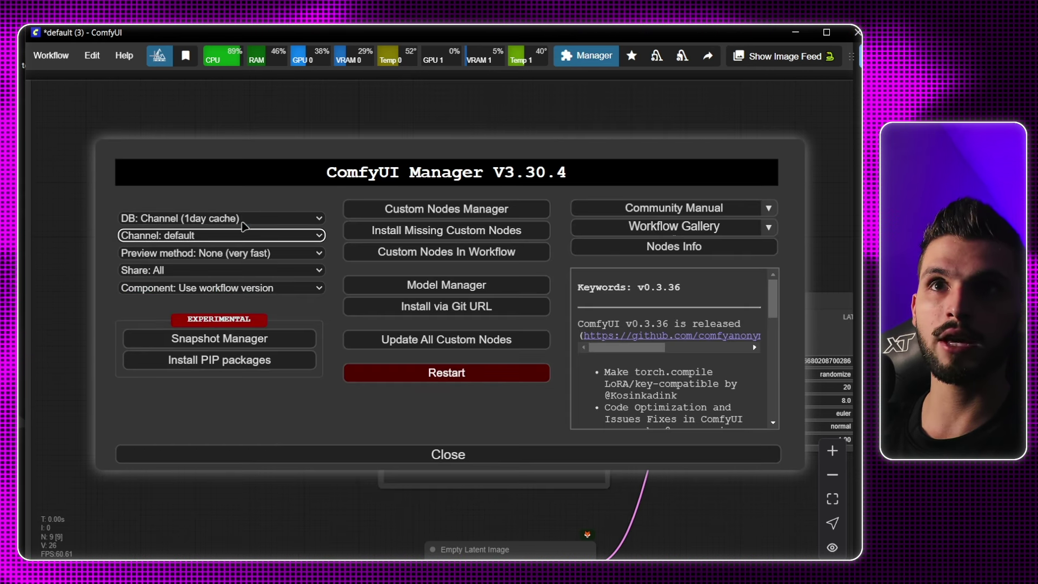
Step: Search the Manager's custom nodes for kj nodes, then close the Manager
{"action": "left_click", "coordinate": [405, 209]}
{"action": "left_click", "coordinate": [340, 126]}
{"action": "type", "text": "kj nodes"}
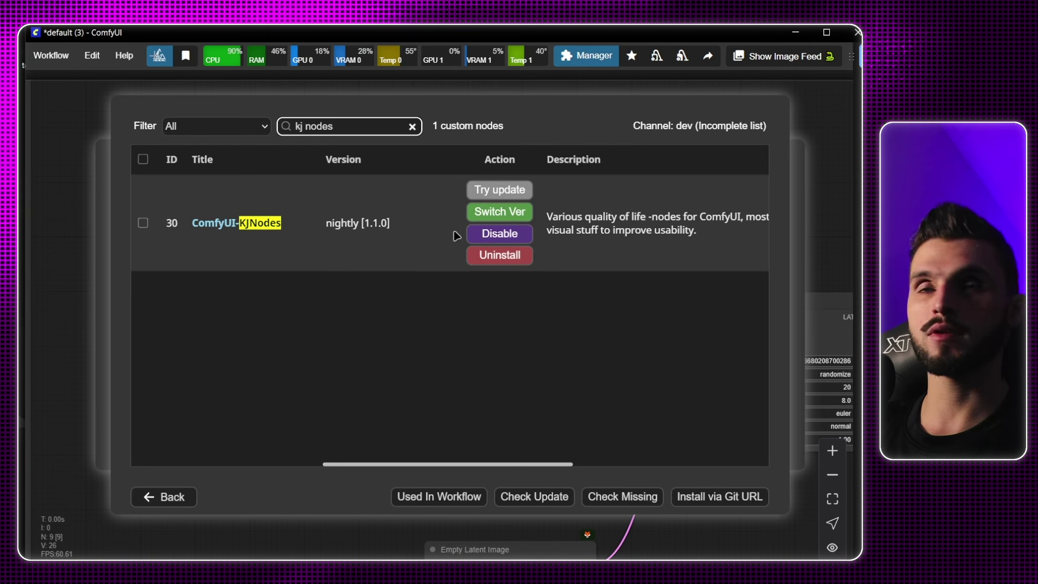
{"action": "left_click", "coordinate": [160, 496]}
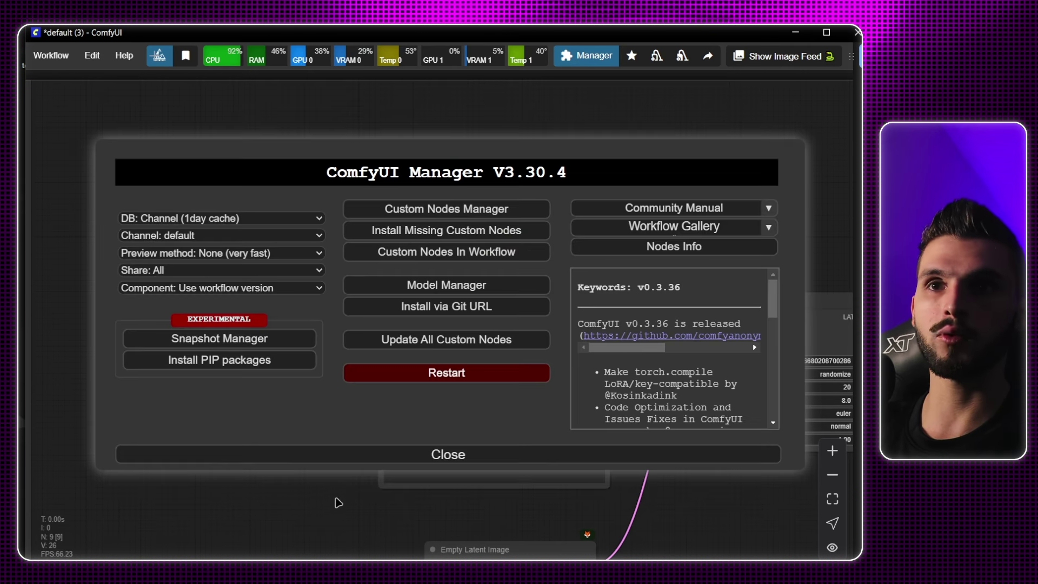
{"action": "left_click", "coordinate": [361, 453]}
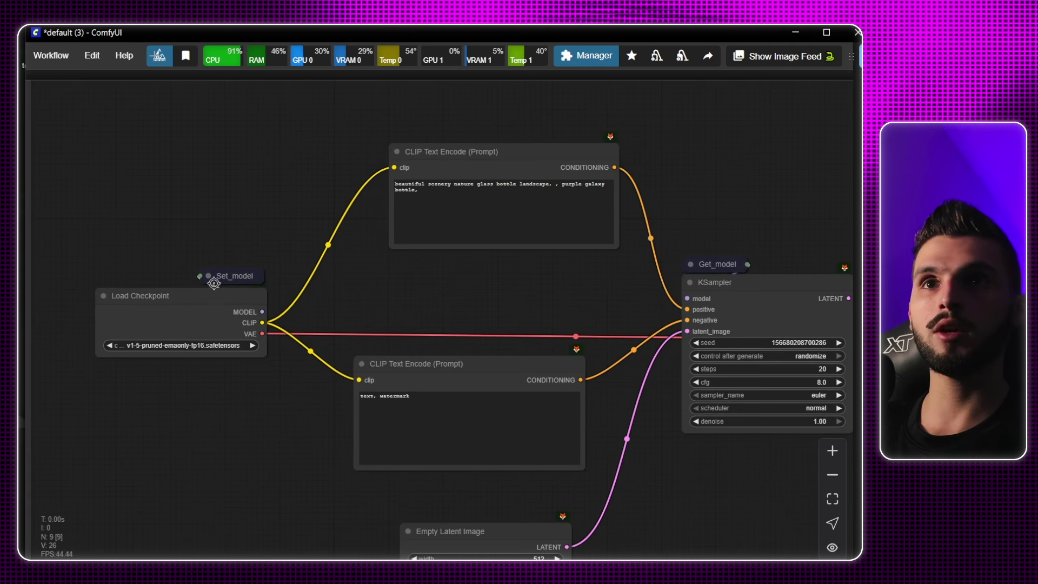
Step: Add an Anything Everywhere node from cg-use-everywhere just below Load Checkpoint
{"action": "left_click_drag", "start_coordinate": [433, 356], "coordinate": [343, 352]}
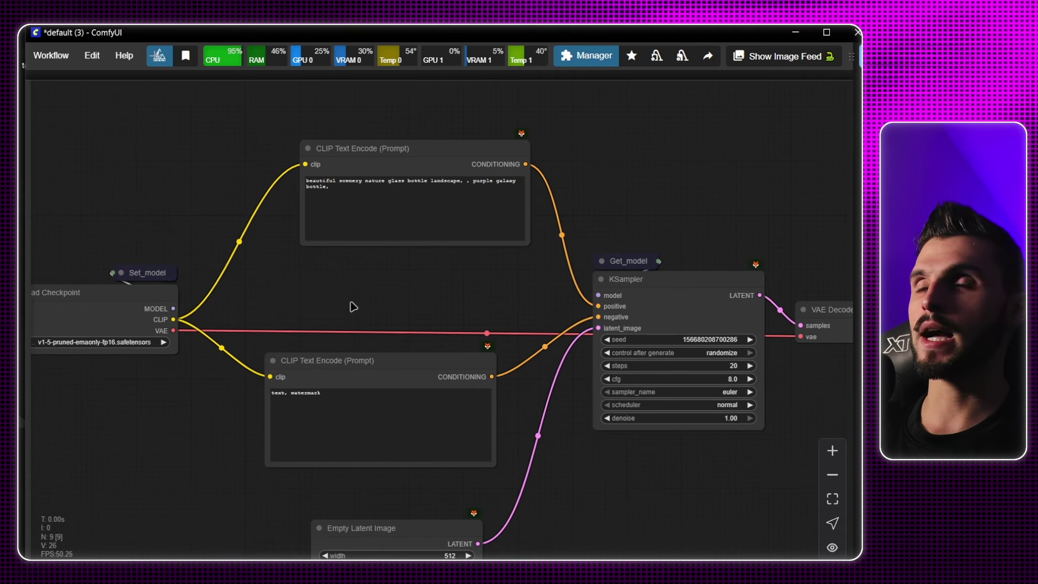
{"action": "left_click_drag", "start_coordinate": [301, 306], "coordinate": [455, 319]}
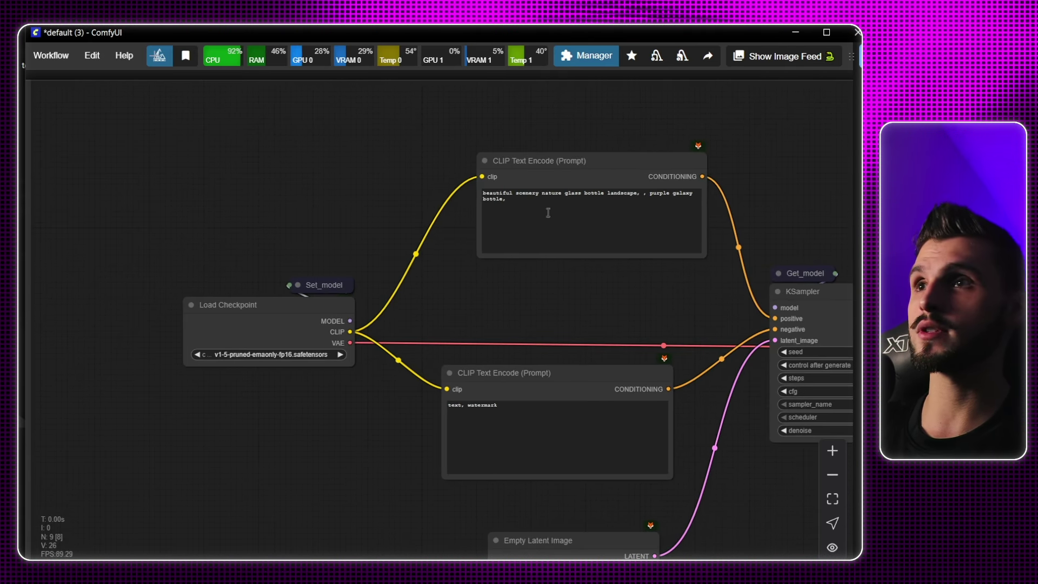
{"action": "scroll", "coordinate": [325, 405], "scroll_direction": "up", "scroll_amount": 5}
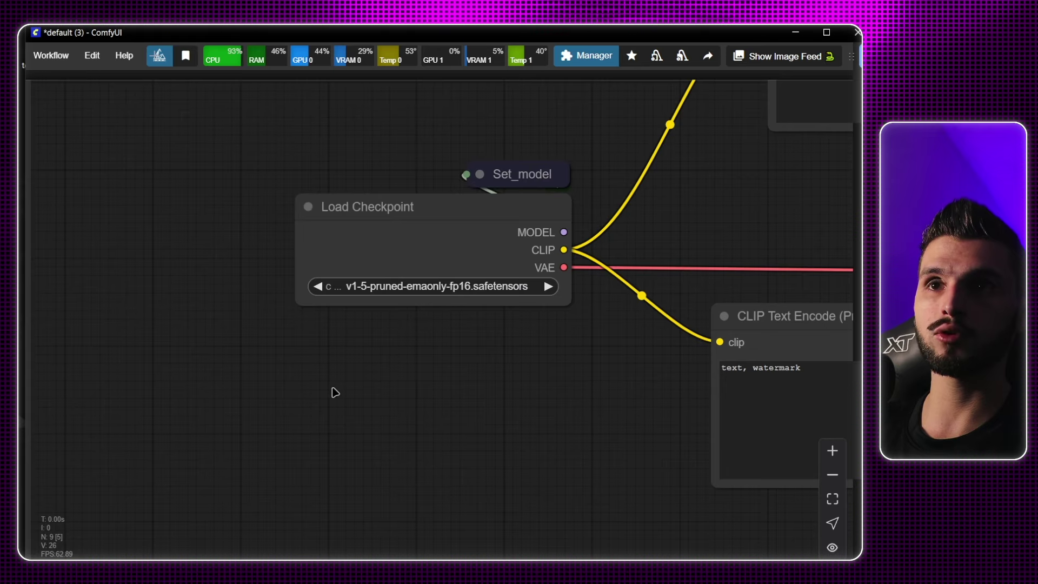
{"action": "double_click", "coordinate": [335, 392]}
{"action": "type", "text": "anything"}
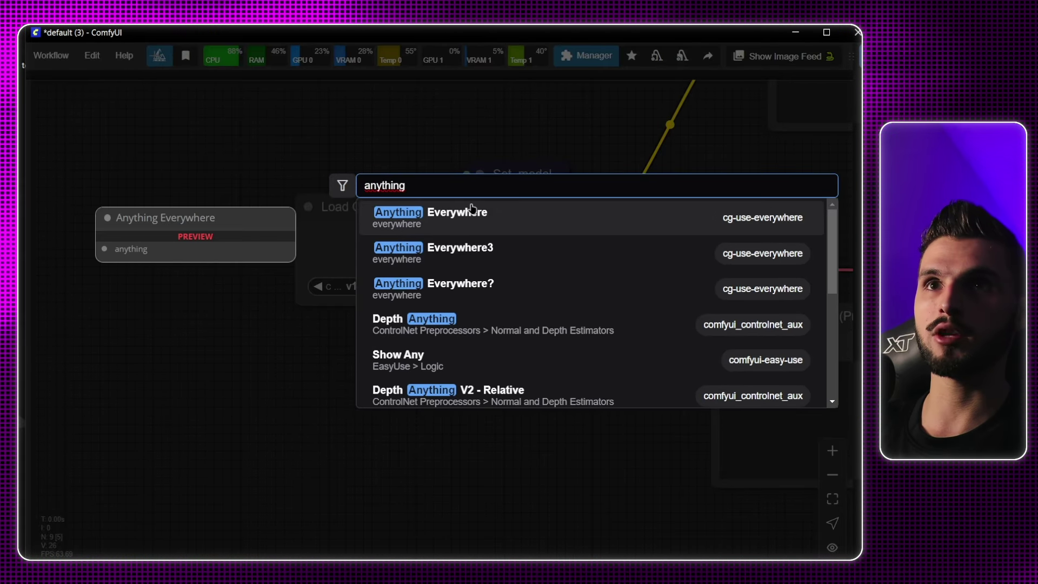
{"action": "left_click", "coordinate": [543, 227]}
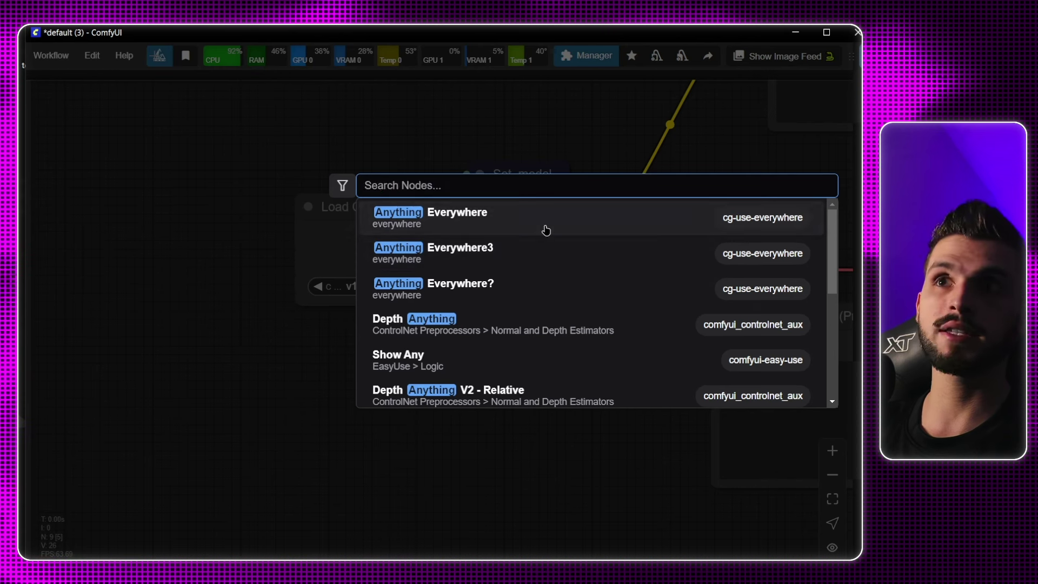
Step: Remove the Set_model node above Load Checkpoint and the Get_model node above the KSampler
{"action": "left_click_drag", "start_coordinate": [531, 183], "coordinate": [587, 126]}
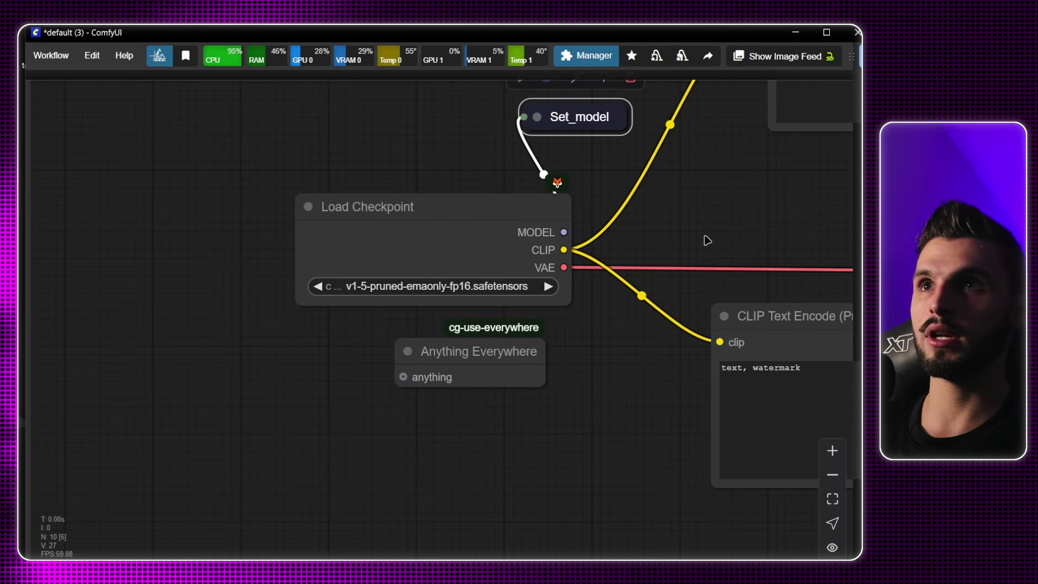
{"action": "left_click_drag", "start_coordinate": [656, 184], "coordinate": [450, 292]}
{"action": "key", "text": "Delete"}
{"action": "scroll", "coordinate": [422, 280], "scroll_direction": "down", "scroll_amount": 4}
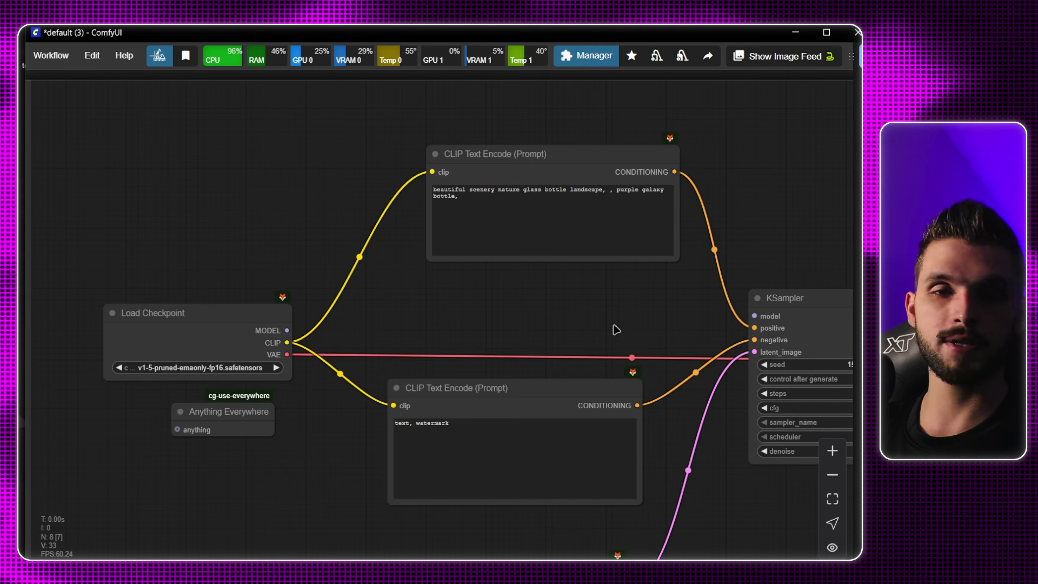
Step: Connect Load Checkpoint's MODEL output to the Anything Everywhere input and examine the KSampler's model input
{"action": "left_click_drag", "start_coordinate": [282, 329], "coordinate": [197, 424]}
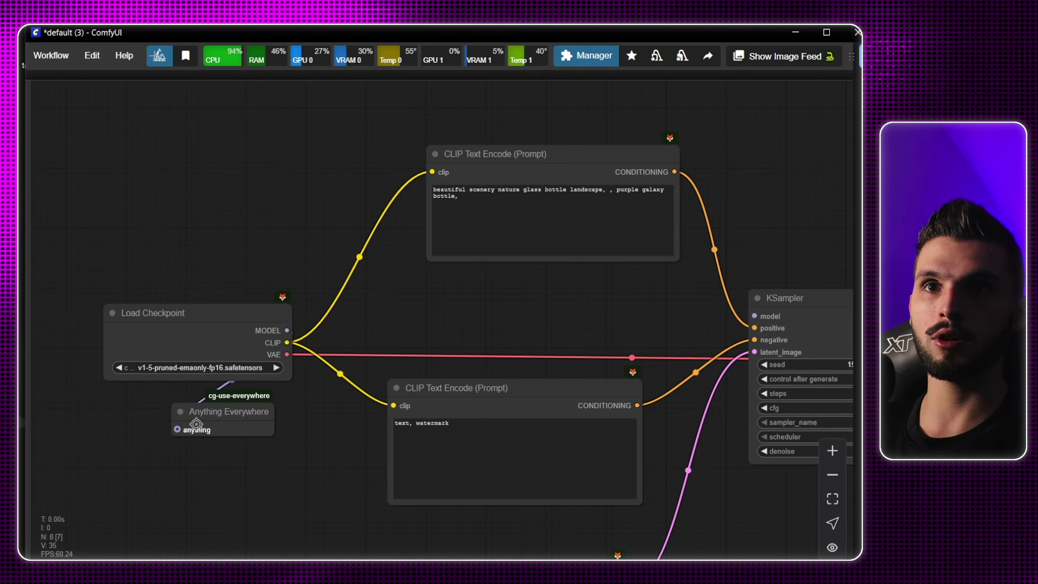
{"action": "scroll", "coordinate": [551, 311], "scroll_direction": "right", "scroll_amount": 4}
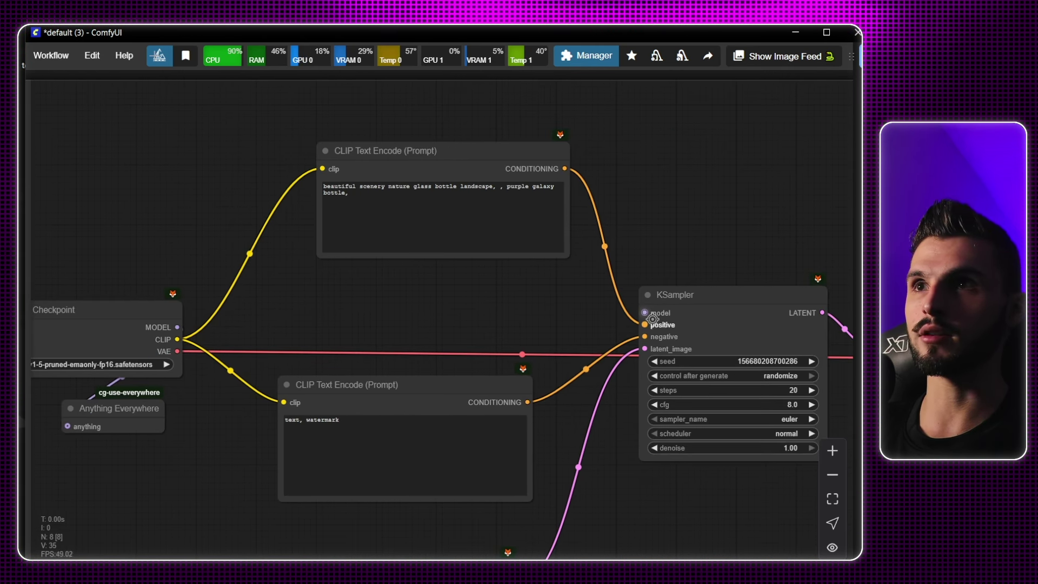
{"action": "scroll", "coordinate": [645, 312], "scroll_direction": "up", "scroll_amount": 10}
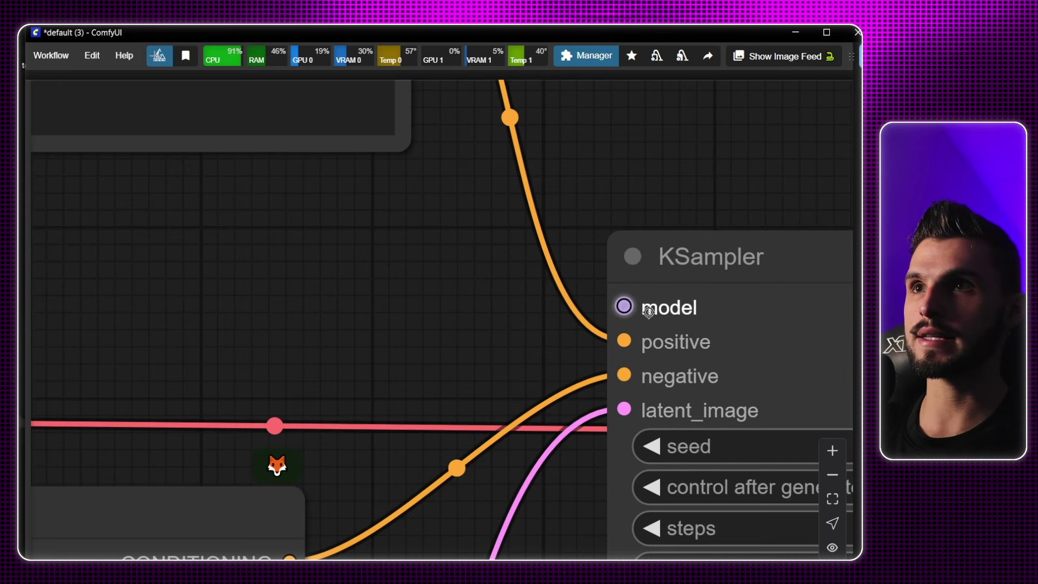
{"action": "scroll", "coordinate": [673, 312], "scroll_direction": "down", "scroll_amount": 10}
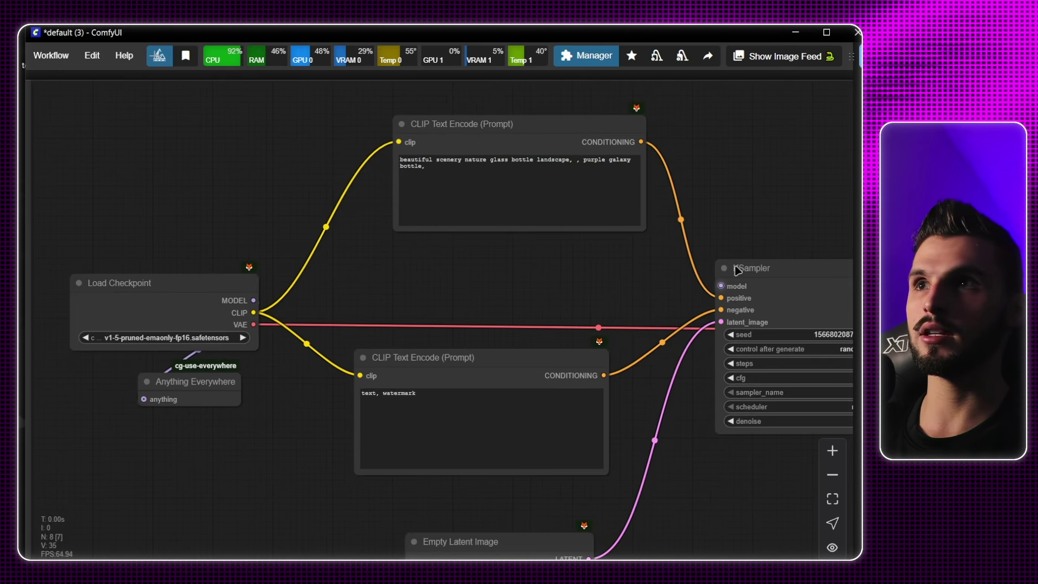
{"action": "scroll", "coordinate": [683, 274], "scroll_direction": "right", "scroll_amount": 2}
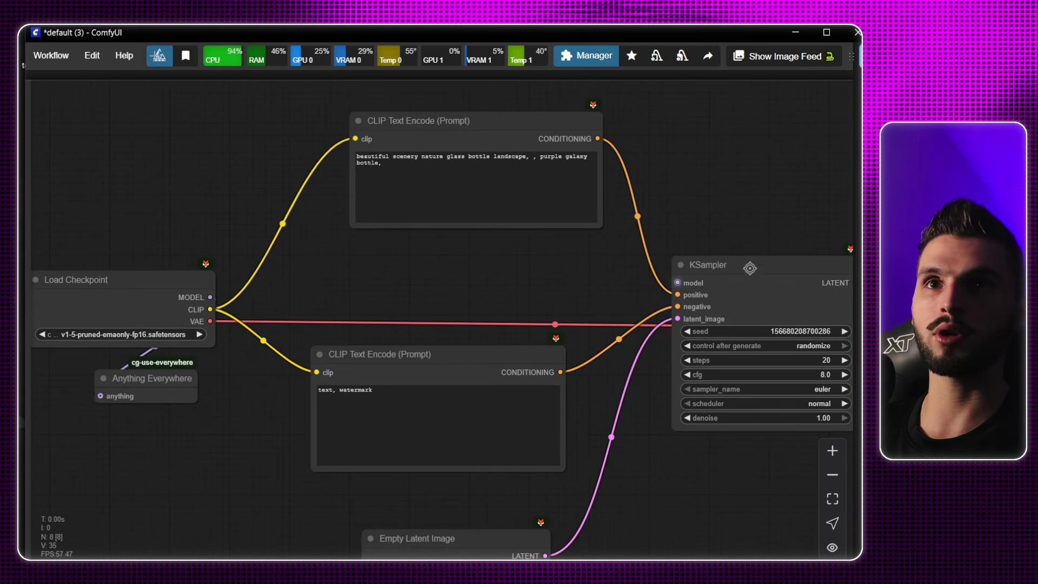
{"action": "scroll", "coordinate": [567, 294], "scroll_direction": "left", "scroll_amount": 8}
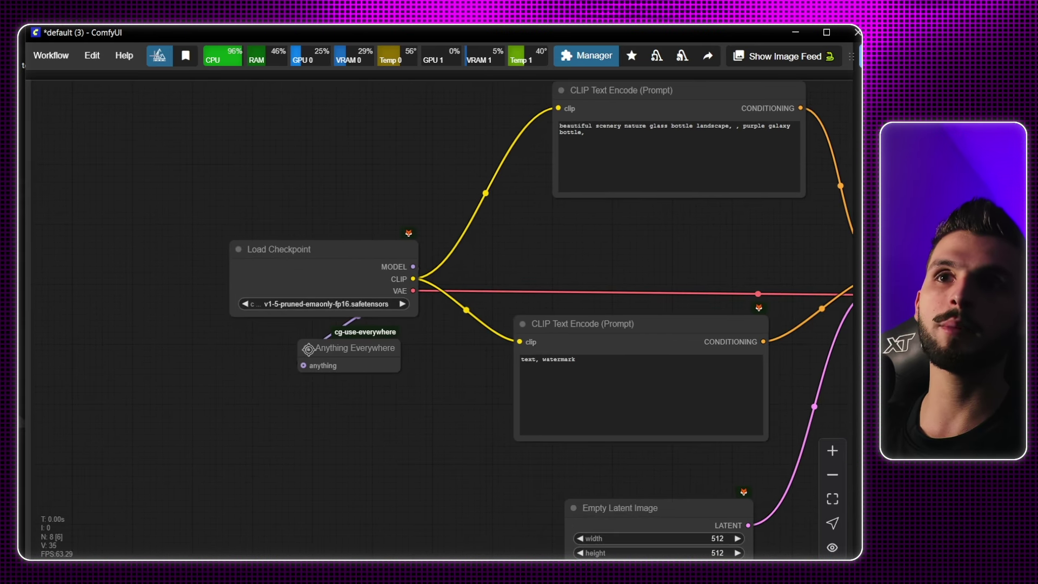
Step: Retitle the Anything Everywhere node as MODEL in its properties and collapse it
{"action": "right_click", "coordinate": [331, 351]}
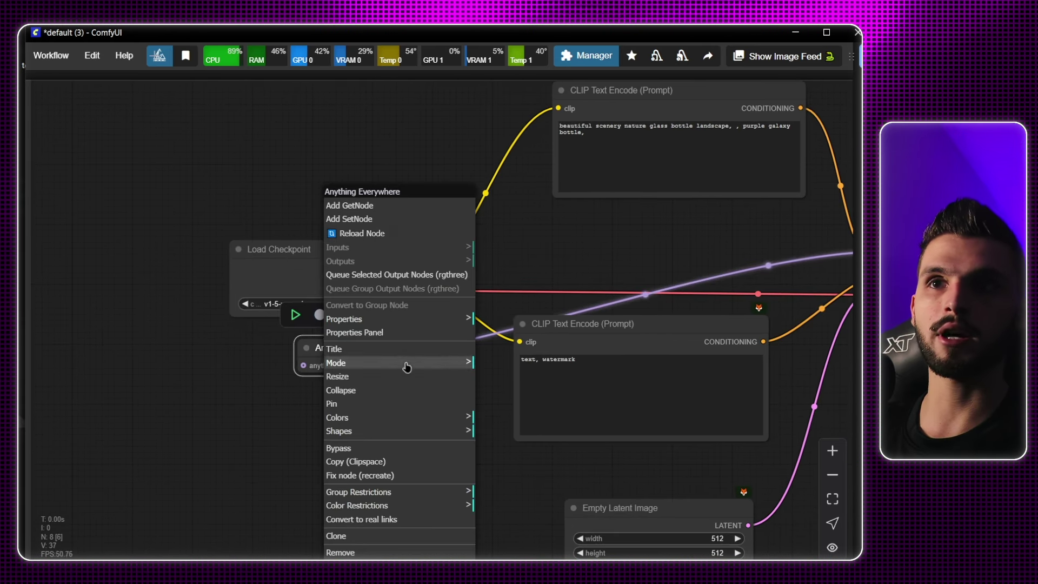
{"action": "left_click", "coordinate": [377, 333]}
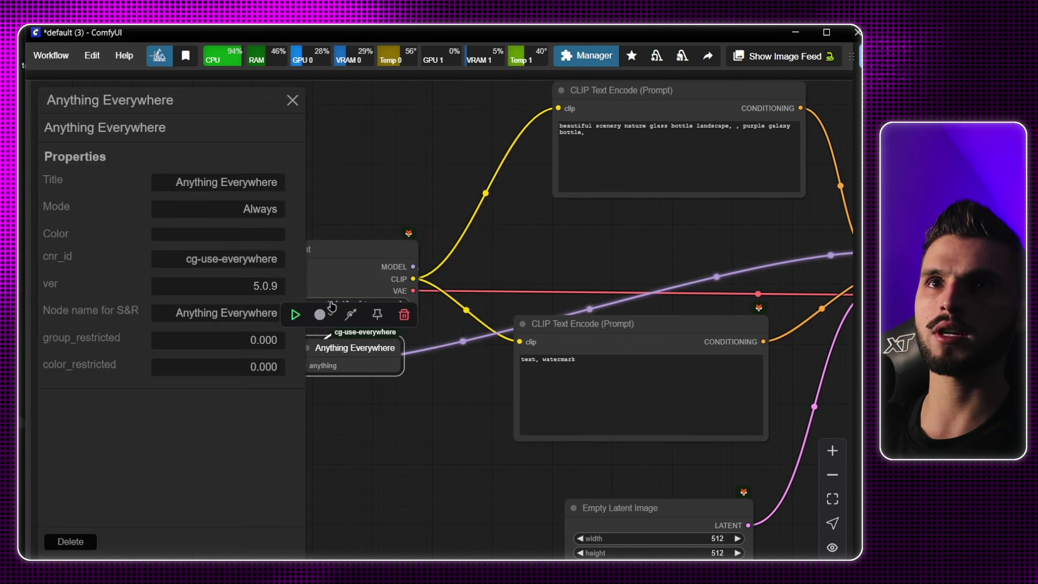
{"action": "left_click", "coordinate": [231, 184]}
{"action": "key", "text": "ctrl+a"}
{"action": "key", "text": "BackSpace"}
{"action": "key", "text": "Caps_Lock"}
{"action": "type", "text": "MODEL"}
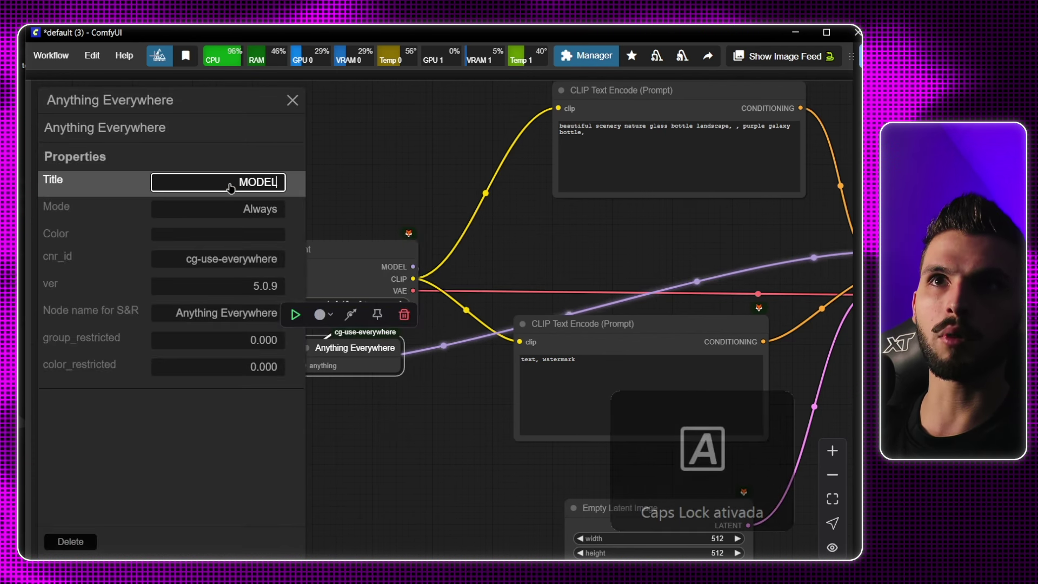
{"action": "key", "text": "Return"}
{"action": "left_click", "coordinate": [343, 412]}
{"action": "key", "text": "Caps_Lock"}
{"action": "key", "text": "alt+c"}
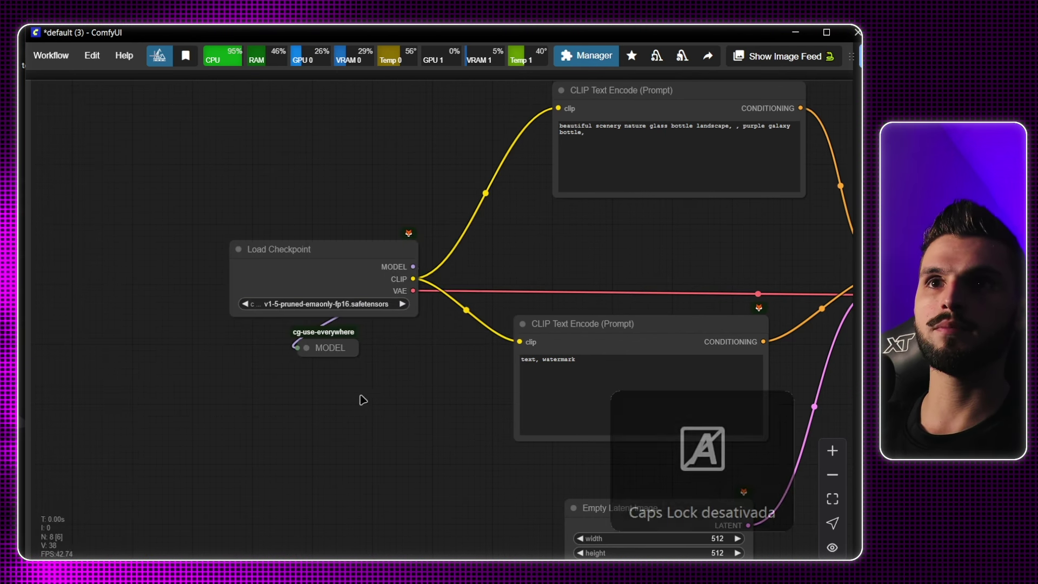
Step: Select the collapsed MODEL node to show its link to the KSampler, then delete the node
{"action": "left_click_drag", "start_coordinate": [410, 384], "coordinate": [357, 339]}
{"action": "left_click", "coordinate": [205, 367]}
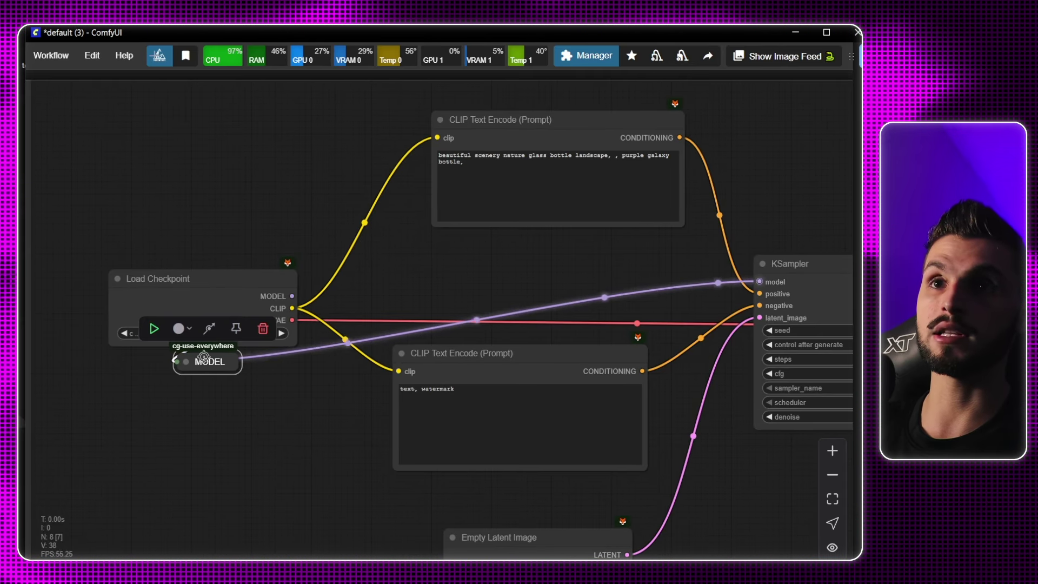
{"action": "left_click_drag", "start_coordinate": [184, 375], "coordinate": [224, 407]}
{"action": "key", "text": "Delete"}
{"action": "left_click_drag", "start_coordinate": [398, 311], "coordinate": [424, 355]}
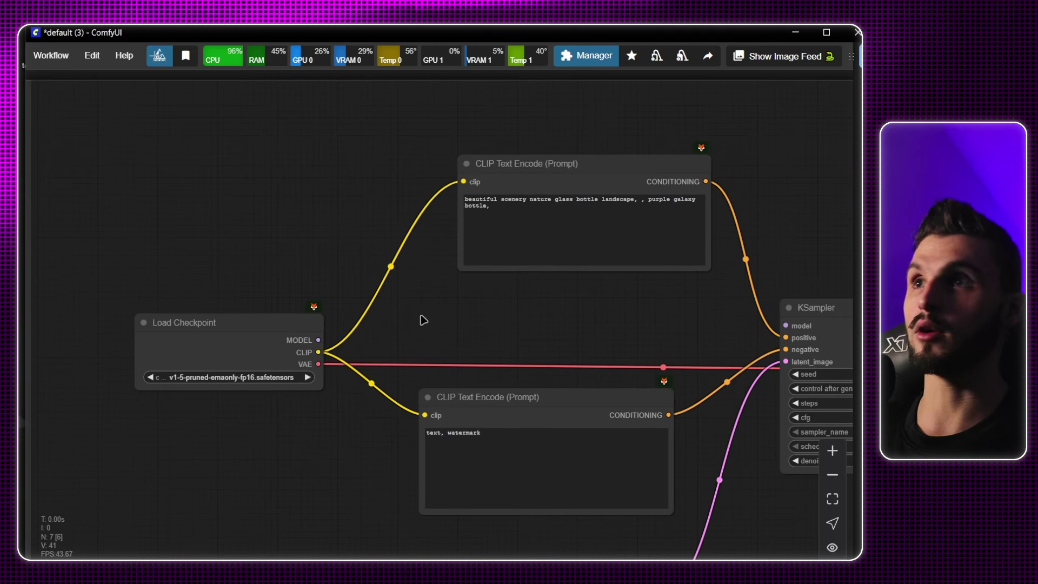
Step: Link Load Checkpoint's MODEL output directly to the KSampler's model input and place the positive prompt node above the link
{"action": "left_click_drag", "start_coordinate": [522, 164], "coordinate": [462, 224]}
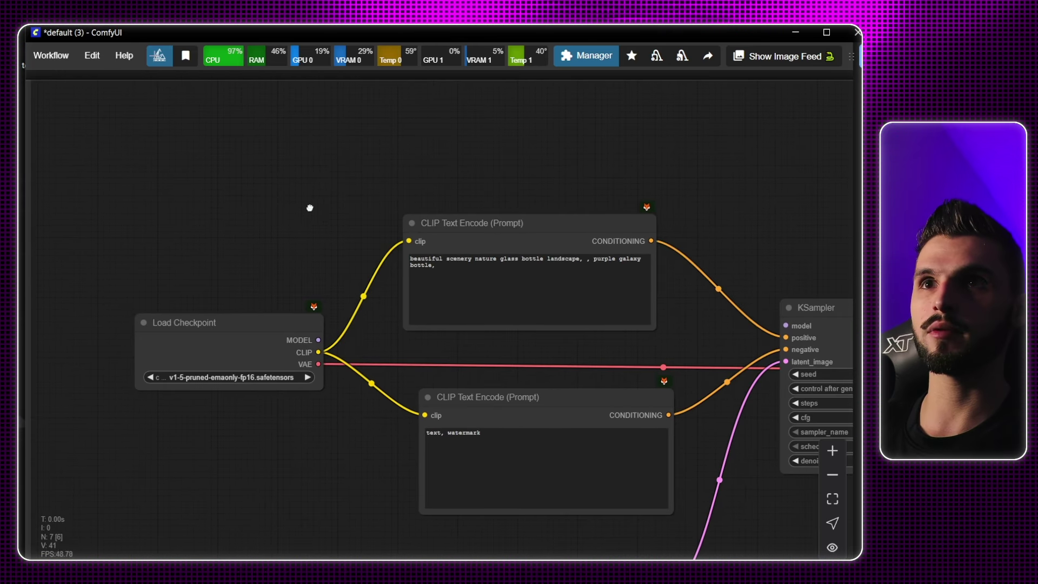
{"action": "left_click_drag", "start_coordinate": [309, 208], "coordinate": [255, 224]}
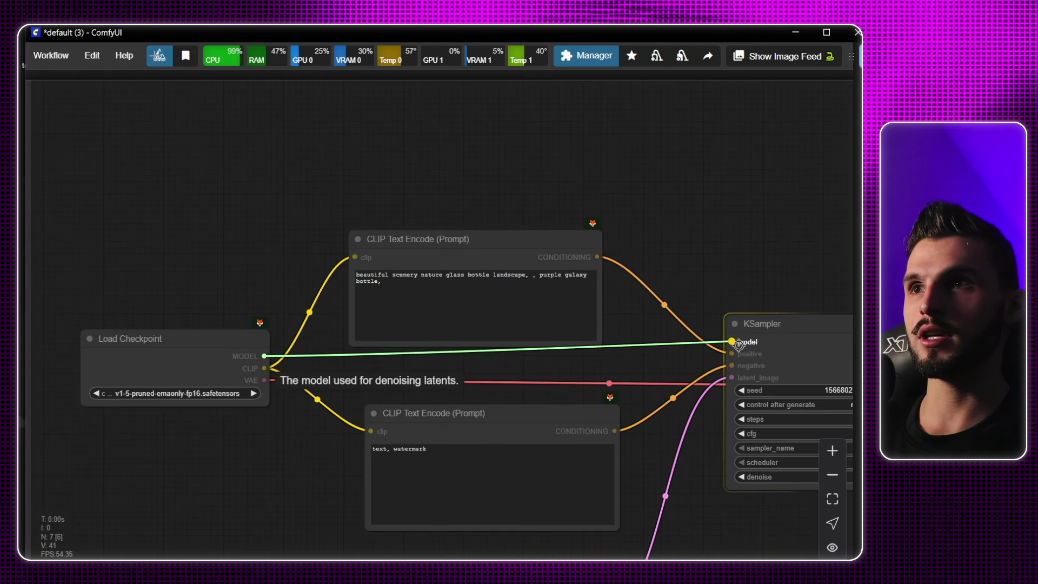
{"action": "left_click_drag", "start_coordinate": [448, 255], "coordinate": [462, 141]}
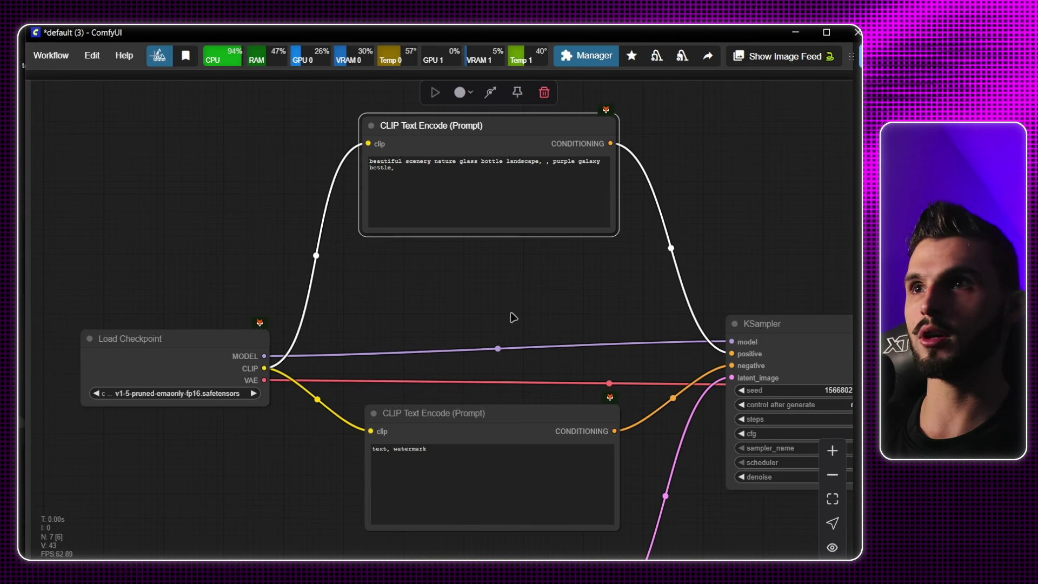
Step: Route the MODEL output through two Reroute nodes, one above Load Checkpoint and one above the KSampler, into the KSampler's model input
{"action": "left_click_drag", "start_coordinate": [512, 317], "coordinate": [576, 358]}
{"action": "left_click_drag", "start_coordinate": [317, 230], "coordinate": [317, 232]}
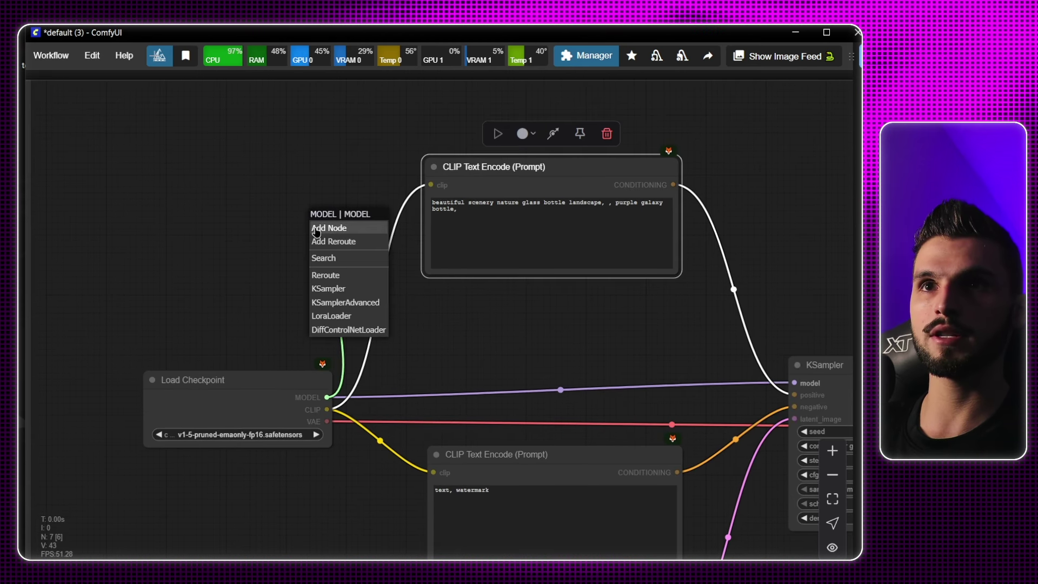
{"action": "left_click", "coordinate": [349, 274]}
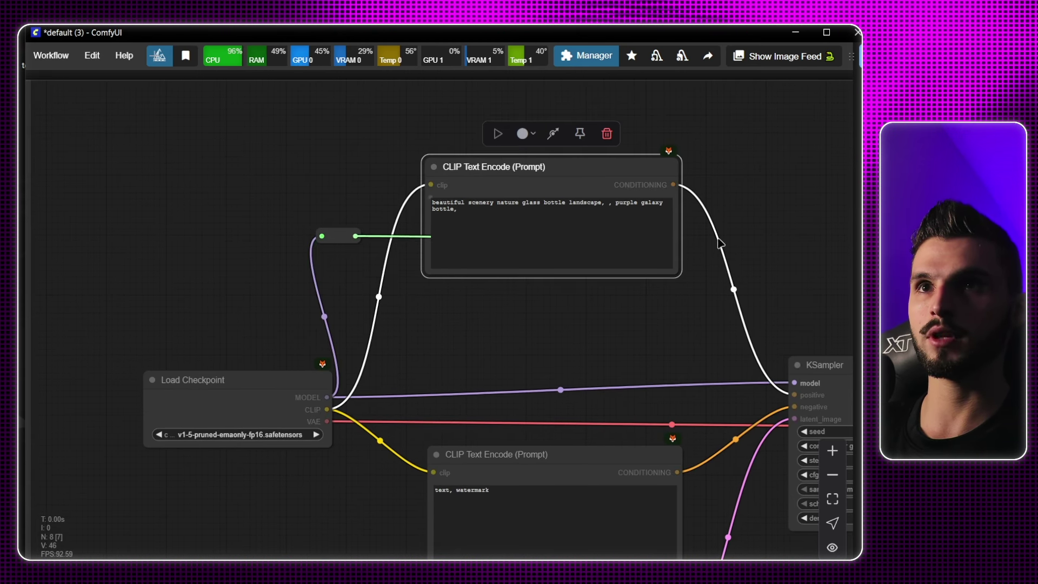
{"action": "left_click_drag", "start_coordinate": [718, 243], "coordinate": [796, 241]}
{"action": "left_click", "coordinate": [827, 281]}
{"action": "left_click_drag", "start_coordinate": [729, 334], "coordinate": [642, 317]}
Step: Lower the positive prompt node and raise both Reroute nodes so the model link runs clear above it
{"action": "left_click_drag", "start_coordinate": [468, 158], "coordinate": [478, 288]}
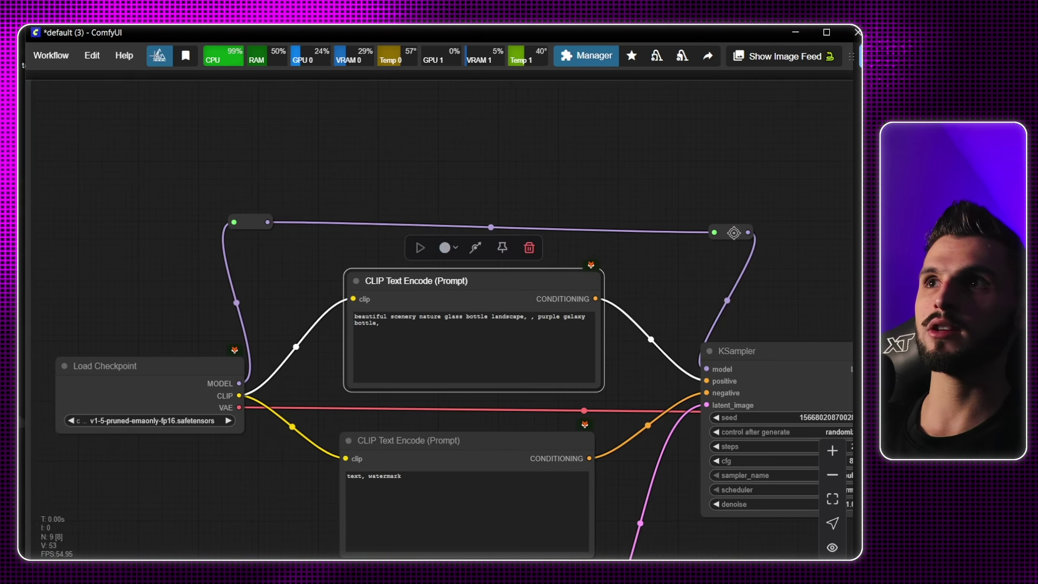
{"action": "left_click_drag", "start_coordinate": [725, 232], "coordinate": [687, 145]}
{"action": "left_click_drag", "start_coordinate": [253, 218], "coordinate": [281, 142]}
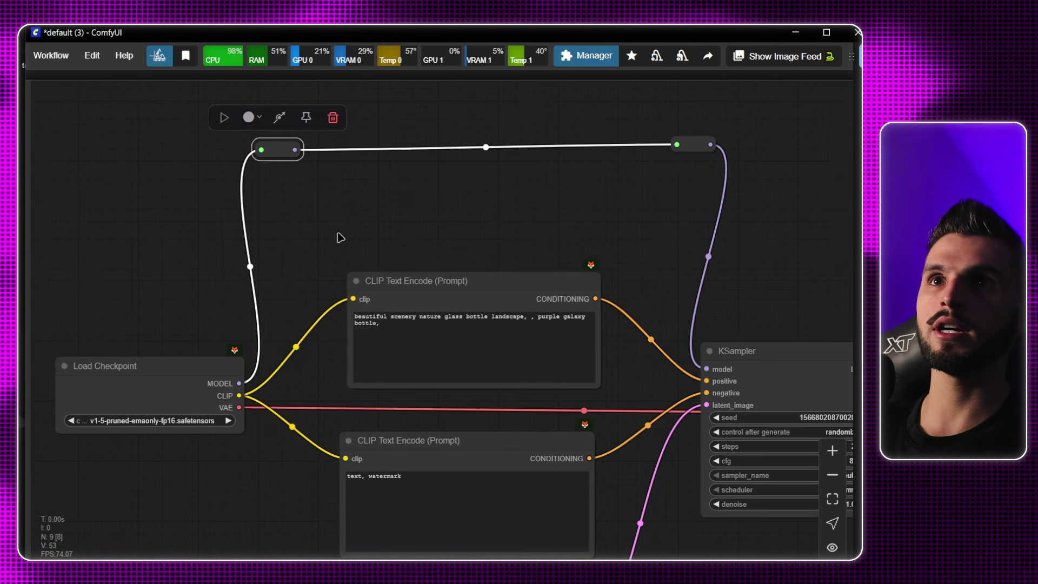
{"action": "scroll", "coordinate": [355, 234], "scroll_direction": "down", "scroll_amount": 3}
{"action": "left_click", "coordinate": [308, 212]}
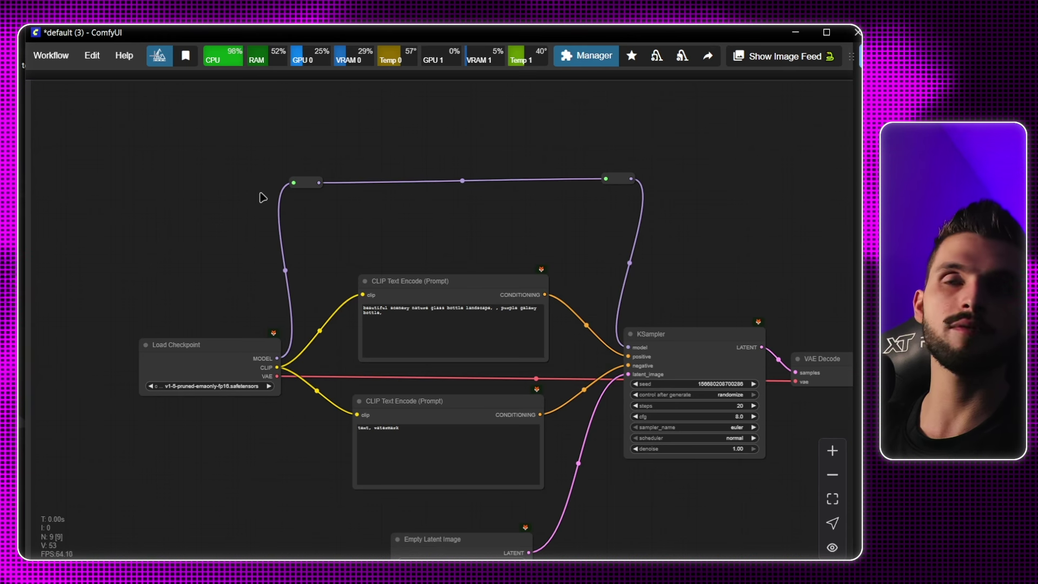
Step: Delete both Reroute nodes so the MODEL output links straight to the KSampler's model input
{"action": "scroll", "coordinate": [283, 163], "scroll_direction": "up", "scroll_amount": 5}
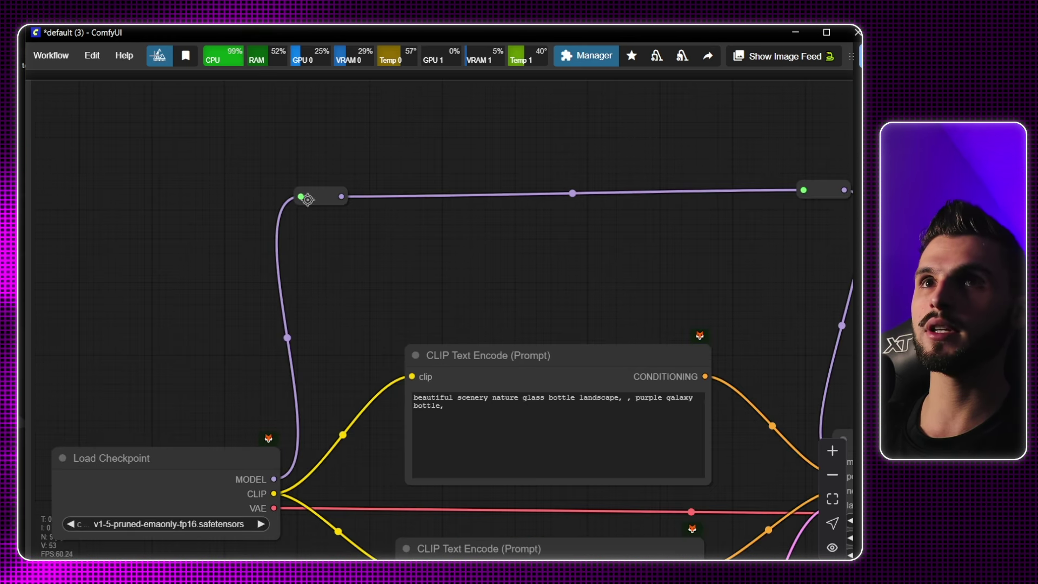
{"action": "scroll", "coordinate": [303, 216], "scroll_direction": "down", "scroll_amount": 4}
{"action": "left_click_drag", "start_coordinate": [575, 281], "coordinate": [591, 229]}
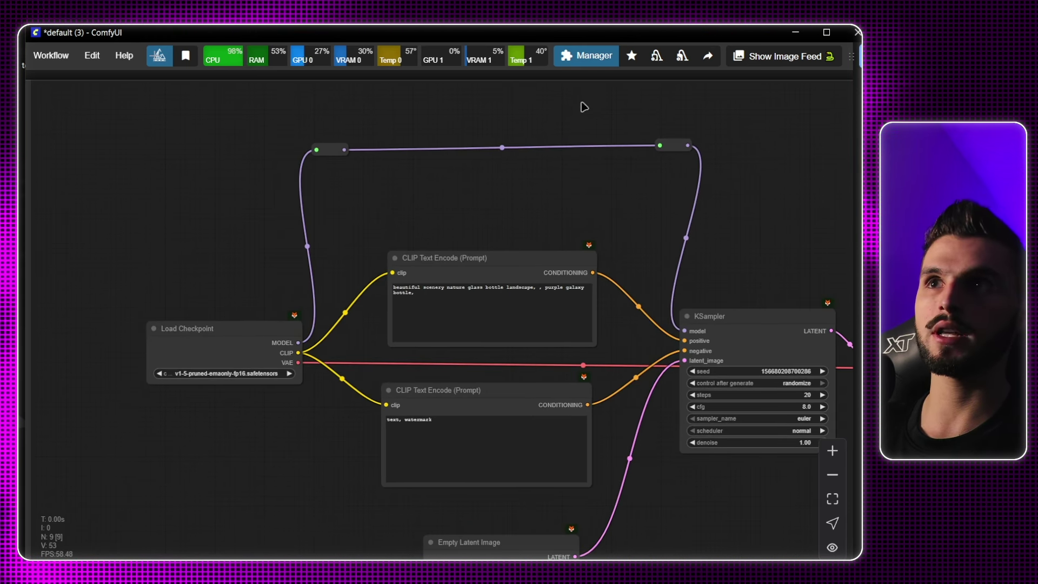
{"action": "left_click_drag", "start_coordinate": [393, 213], "coordinate": [415, 257]}
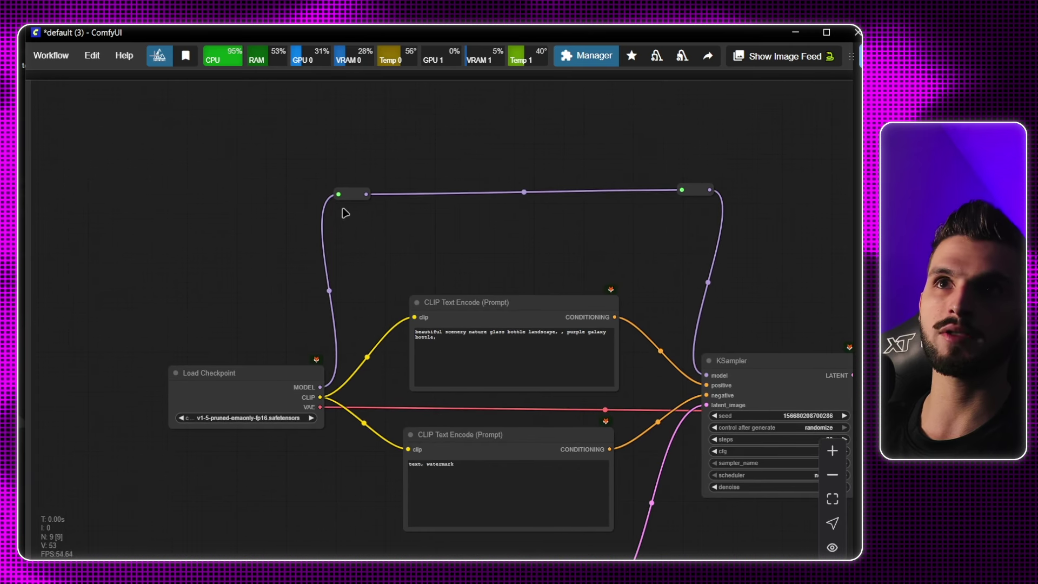
{"action": "left_click", "coordinate": [349, 194]}
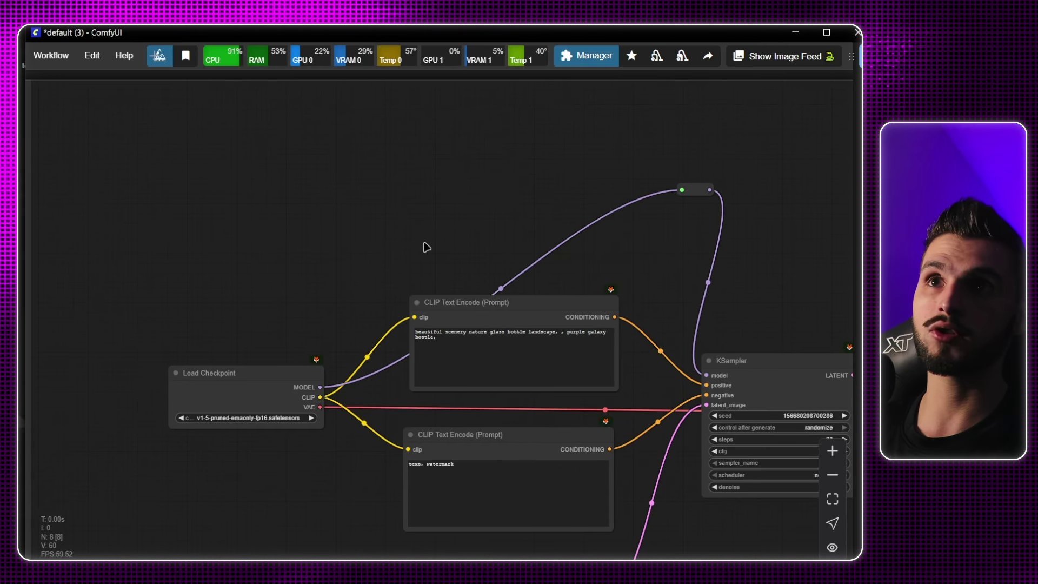
{"action": "left_click", "coordinate": [696, 190]}
{"action": "key", "text": "Delete"}
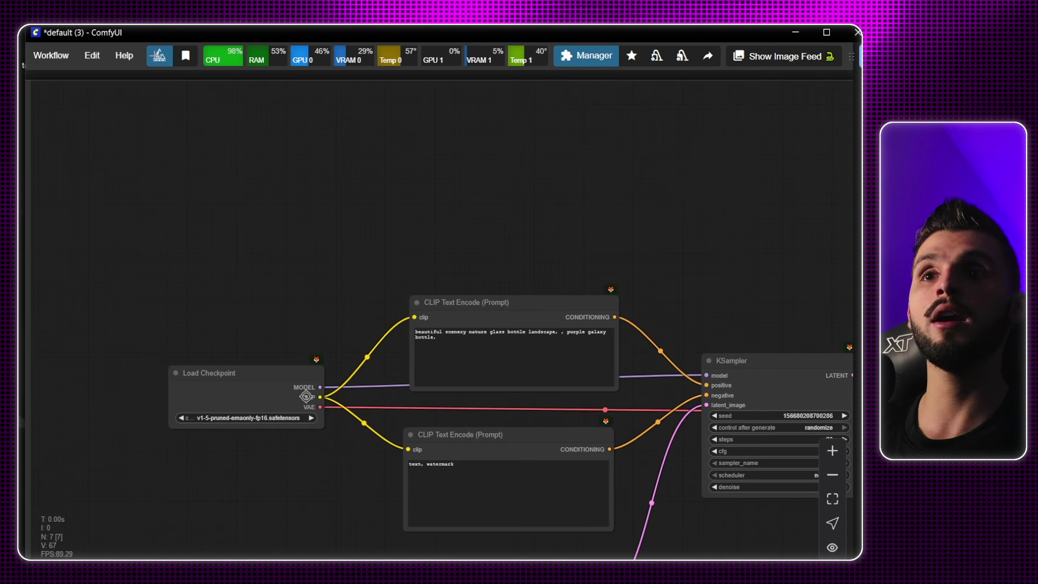
{"action": "left_click_drag", "start_coordinate": [604, 273], "coordinate": [503, 240]}
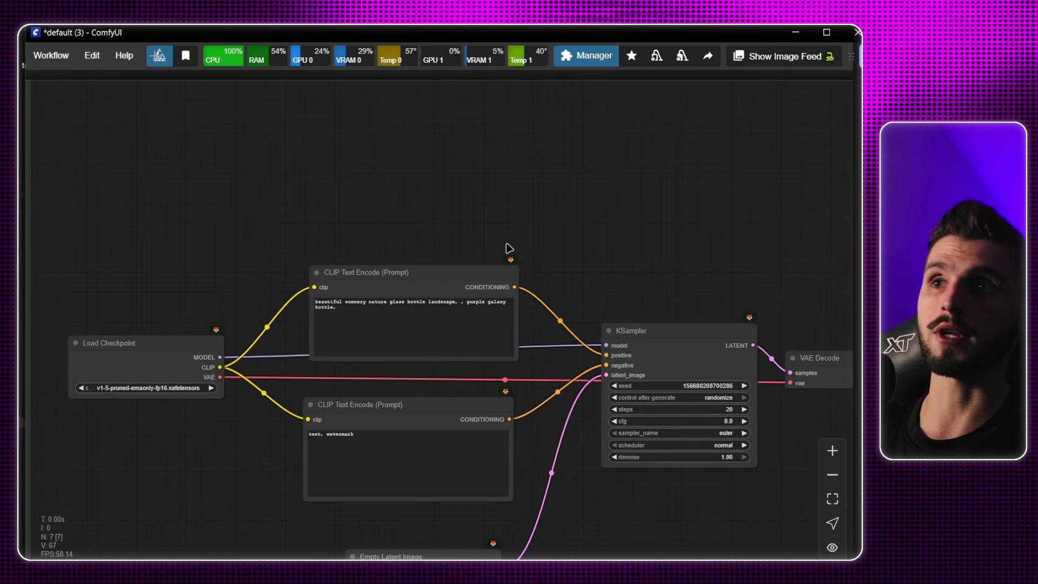
{"action": "scroll", "coordinate": [513, 264], "scroll_direction": "down", "scroll_amount": 4}
{"action": "left_click_drag", "start_coordinate": [710, 416], "coordinate": [600, 428]}
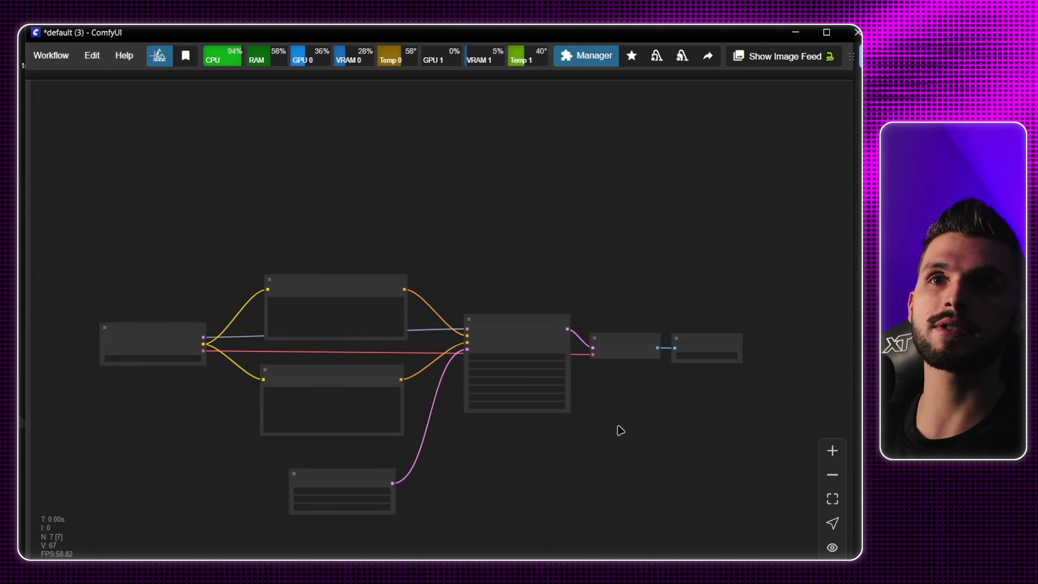
{"action": "scroll", "coordinate": [620, 431], "scroll_direction": "up", "scroll_amount": 3}
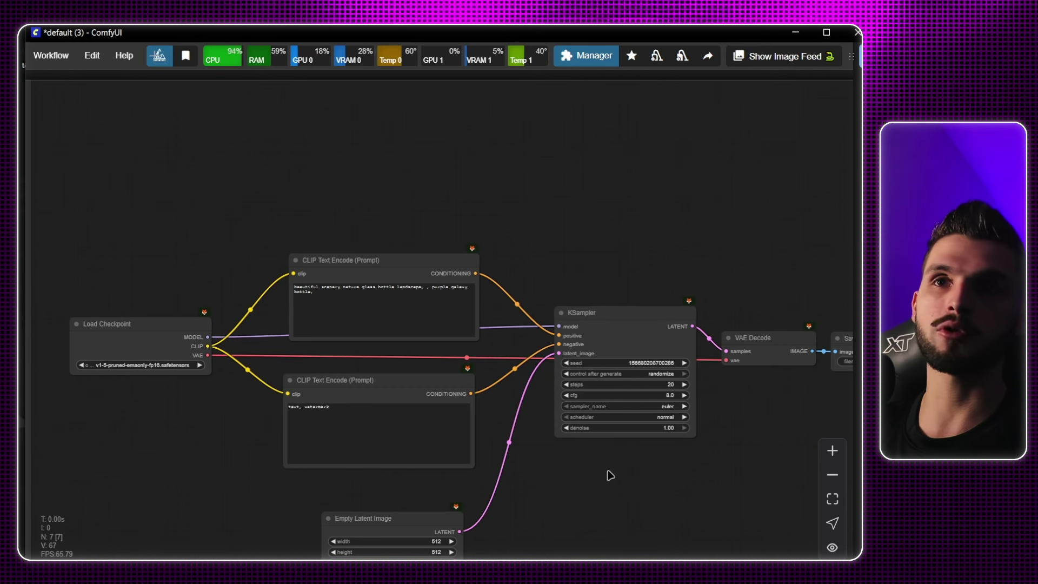
{"action": "scroll", "coordinate": [524, 258], "scroll_direction": "down", "scroll_amount": 1}
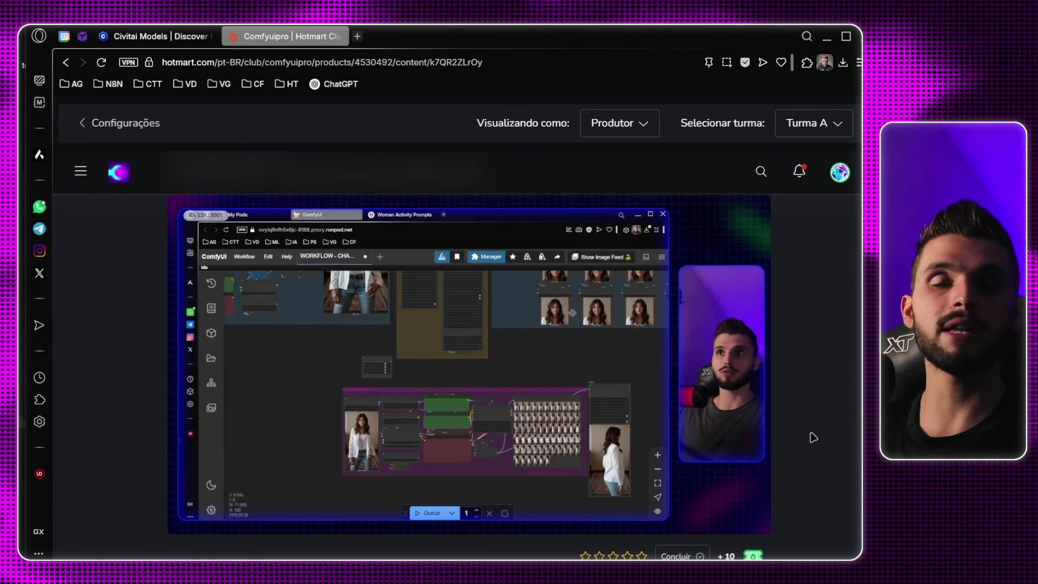
Step: Switch to the File Explorer folder "worklows atualizados (sem ue)", look through its workflow JSON files, and minimise the window
{"action": "mouse_move", "coordinate": [427, 396]}
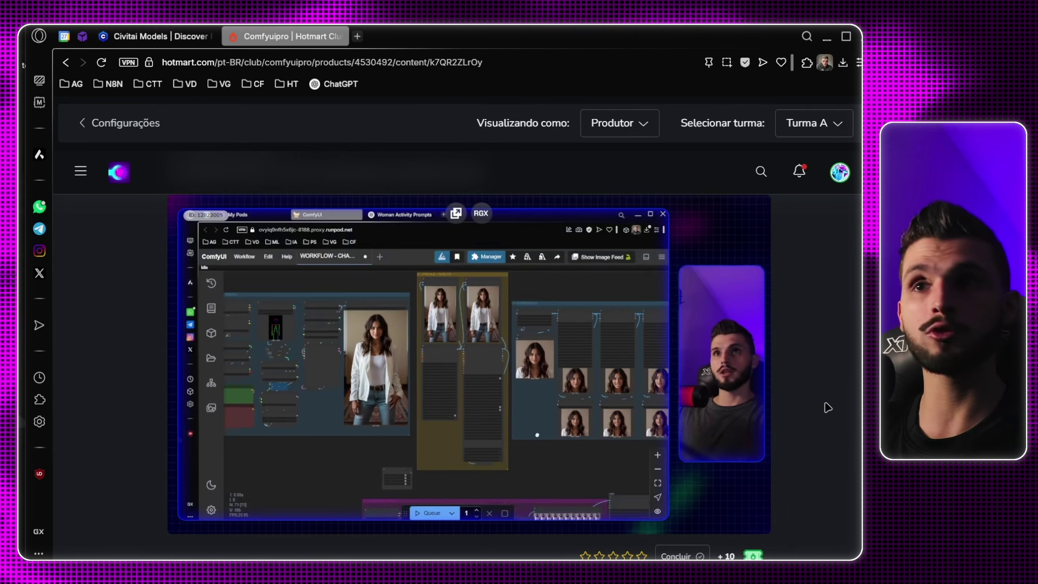
{"action": "mouse_move", "coordinate": [590, 567]}
{"action": "left_click", "coordinate": [672, 525]}
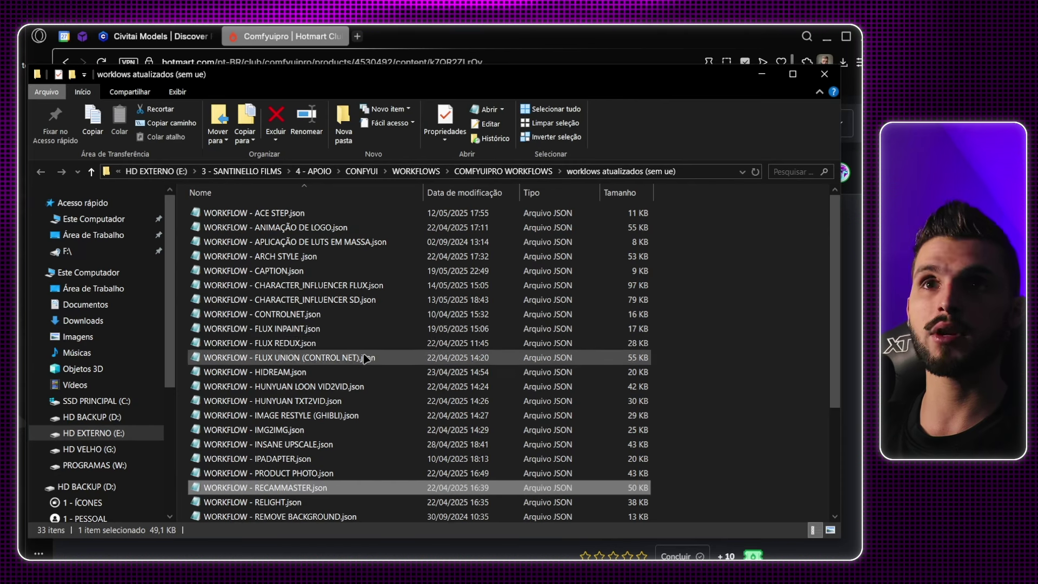
{"action": "left_click", "coordinate": [773, 324]}
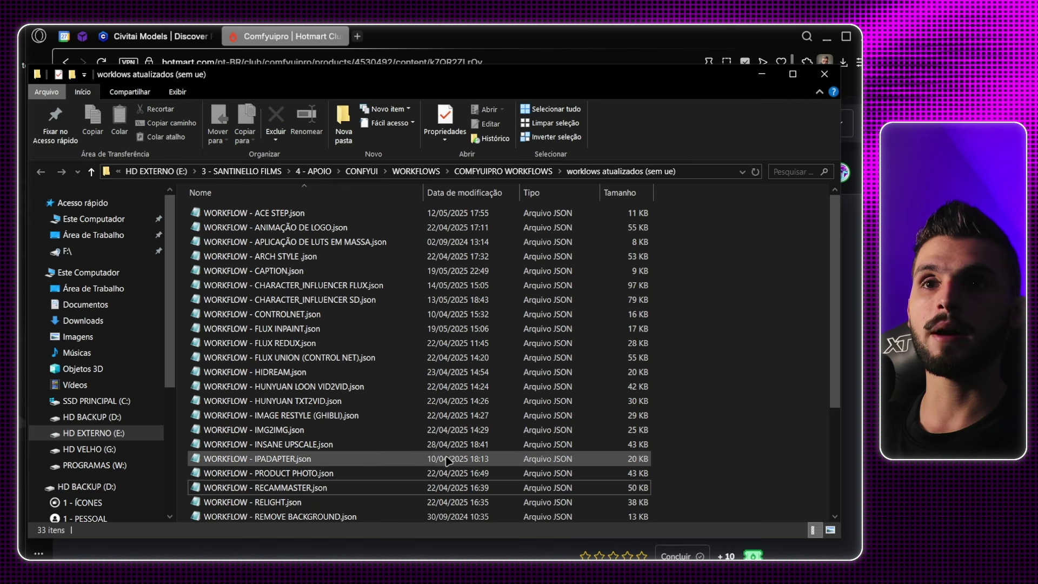
{"action": "scroll", "coordinate": [443, 449], "scroll_direction": "down", "scroll_amount": 4}
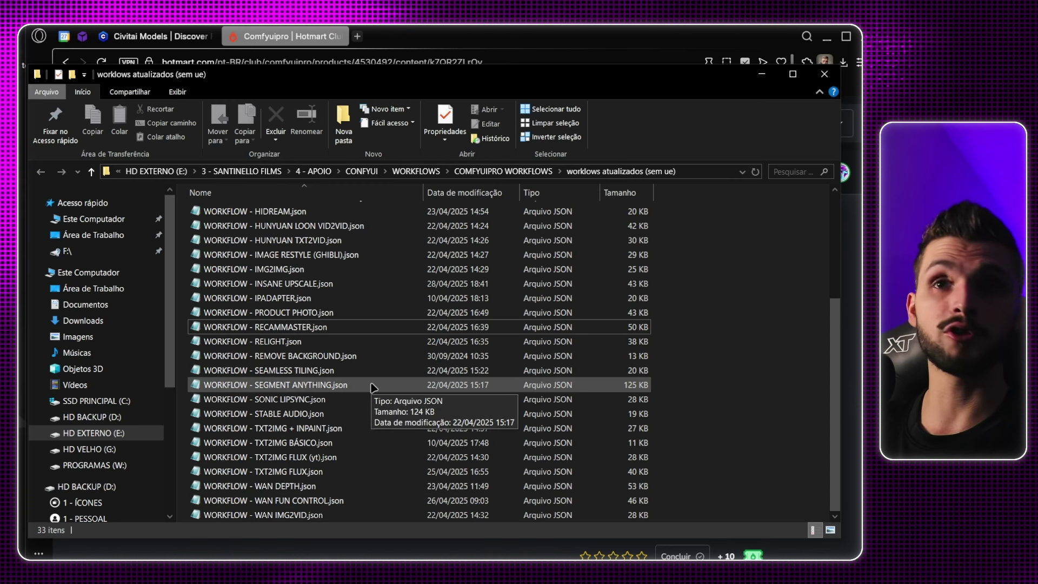
{"action": "scroll", "coordinate": [373, 387], "scroll_direction": "up", "scroll_amount": 4}
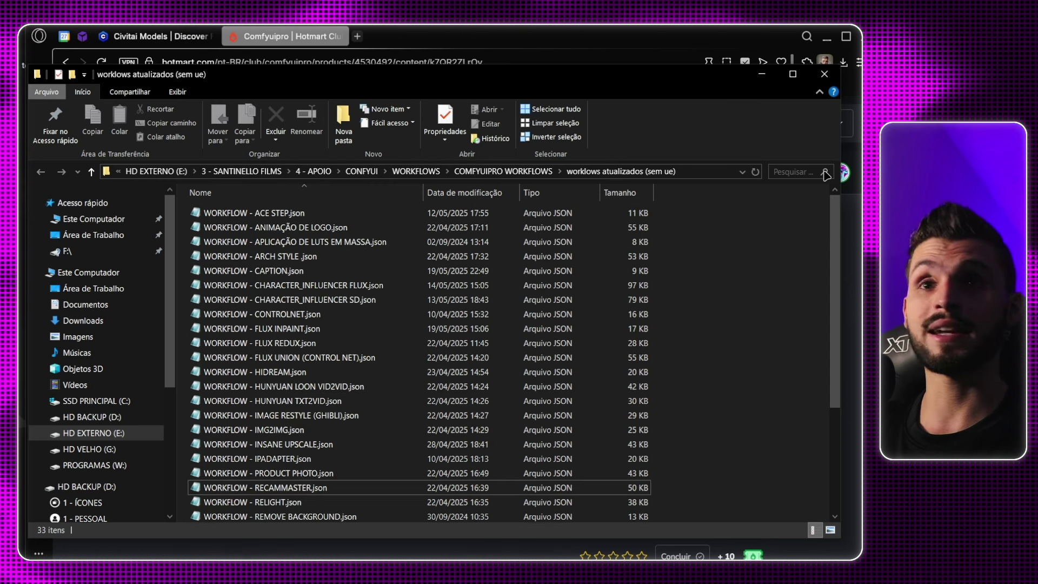
{"action": "left_click", "coordinate": [761, 74]}
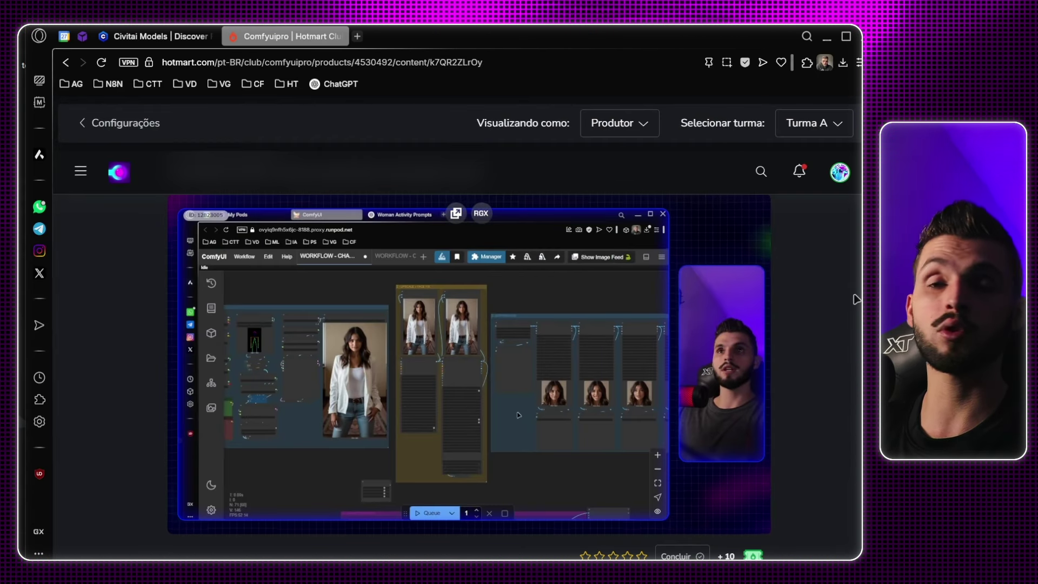